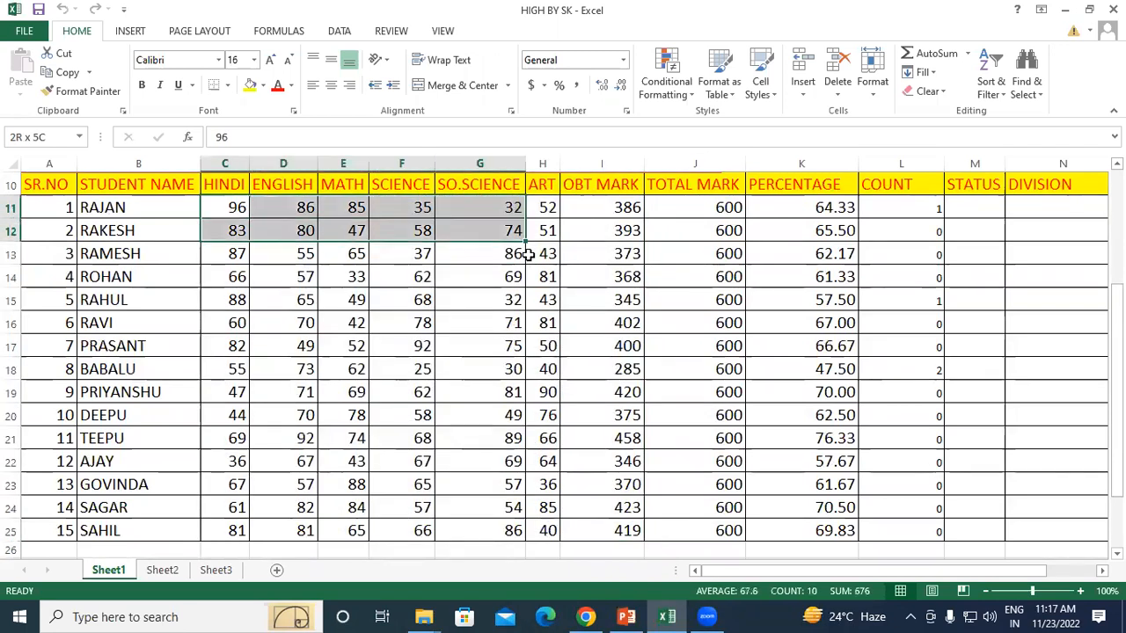
{"action": "left_click", "coordinate": [494, 394]}
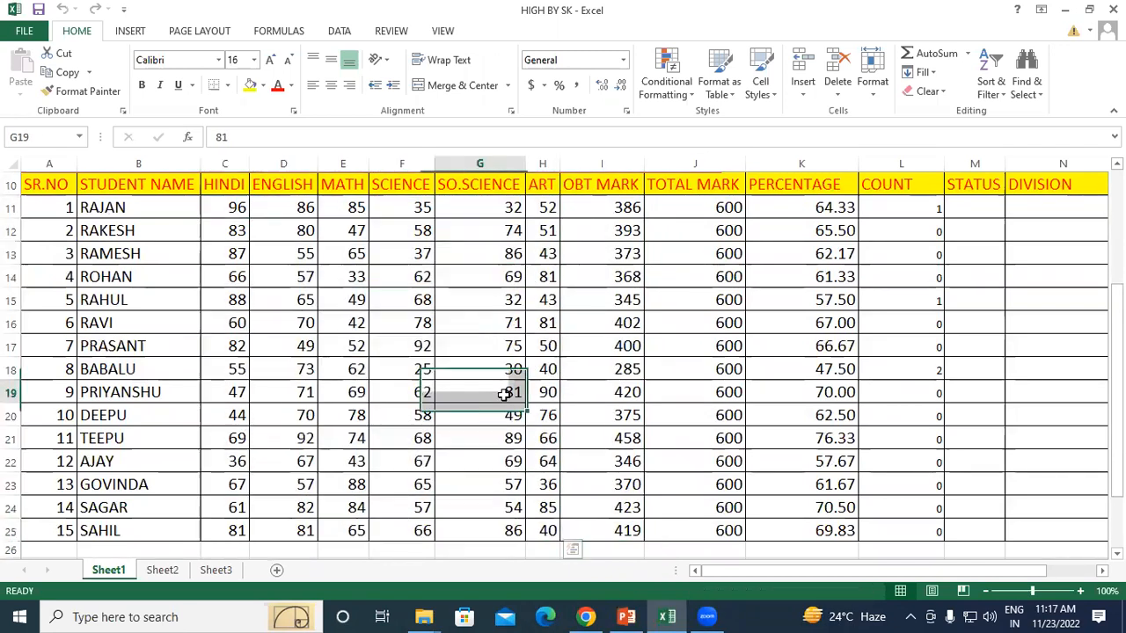
{"action": "left_click", "coordinate": [232, 206]}
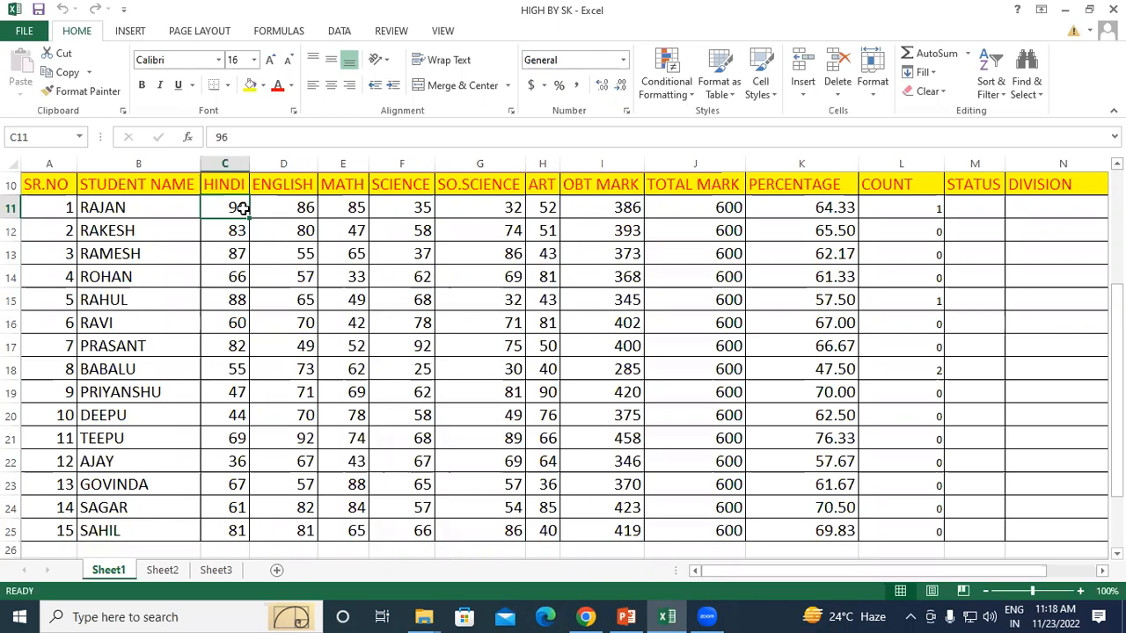
{"action": "left_click", "coordinate": [682, 97]}
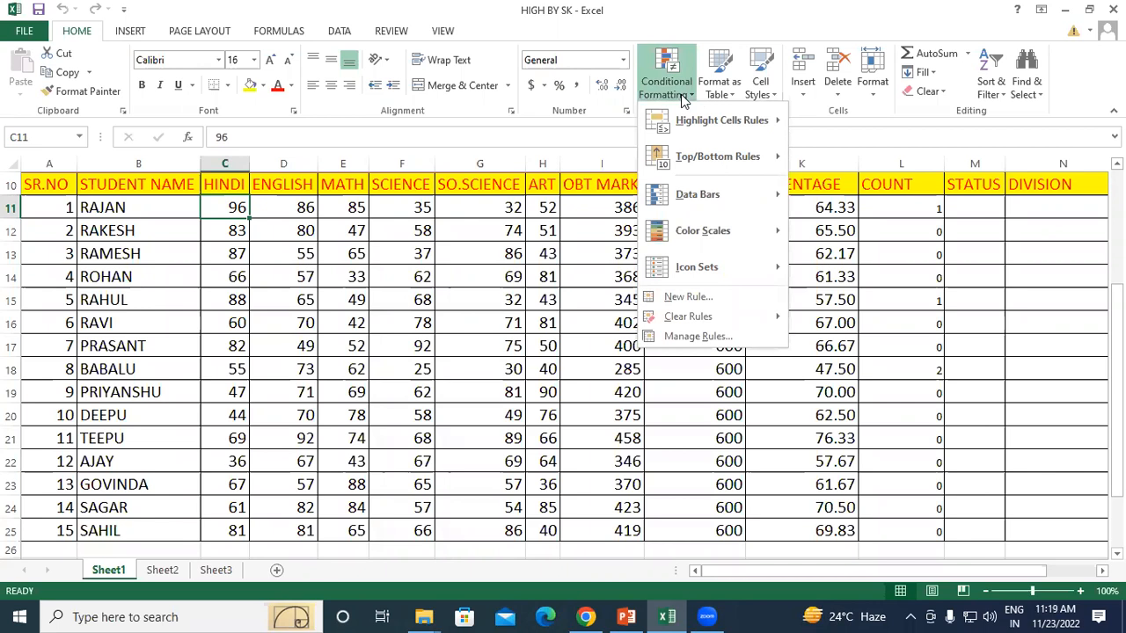
{"action": "mouse_move", "coordinate": [754, 123]}
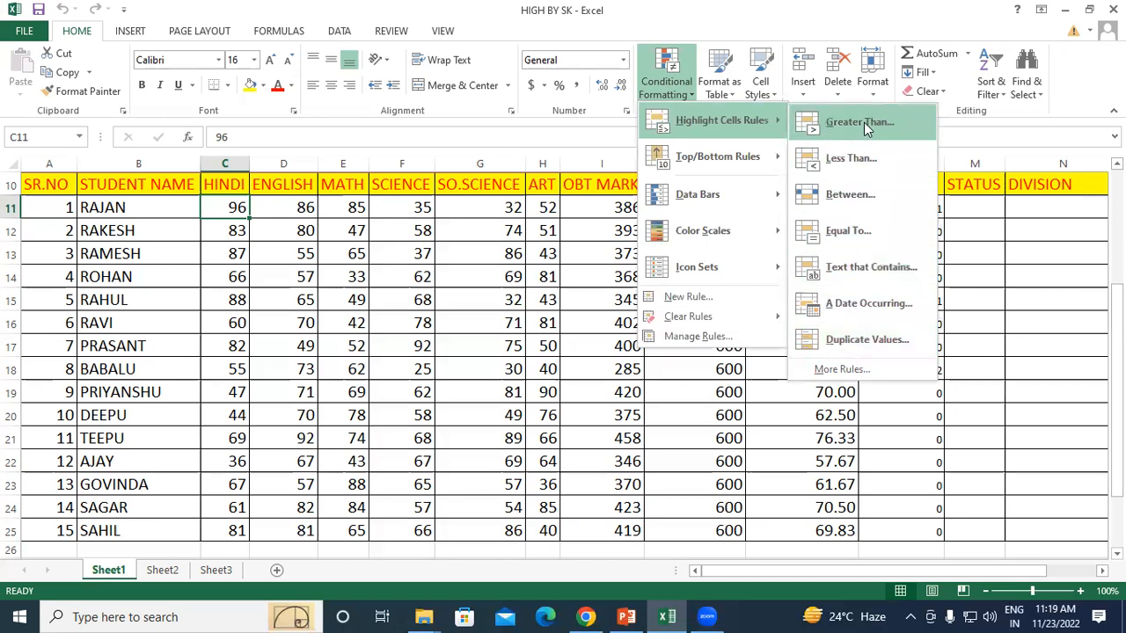
{"action": "left_click", "coordinate": [431, 250]}
{"action": "left_click", "coordinate": [408, 238]}
- Start a Greater Than conditional formatting rule on the marks in C11:G25 with a threshold of 80
{"action": "left_click", "coordinate": [222, 209]}
{"action": "left_click_drag", "start_coordinate": [222, 208], "coordinate": [478, 525]}
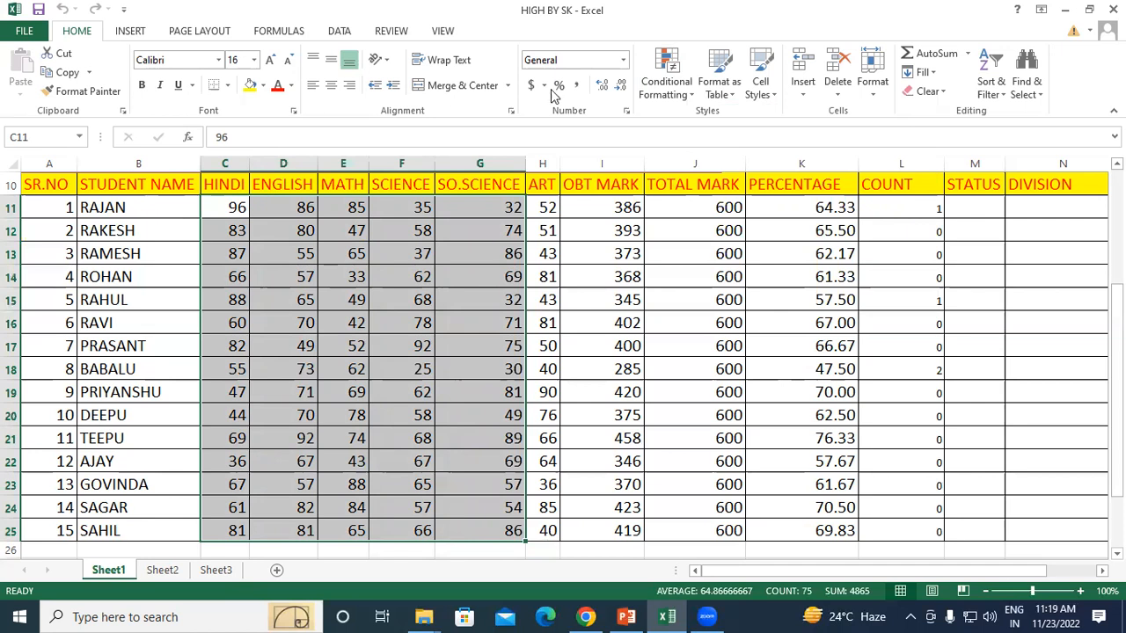
{"action": "left_click", "coordinate": [688, 99]}
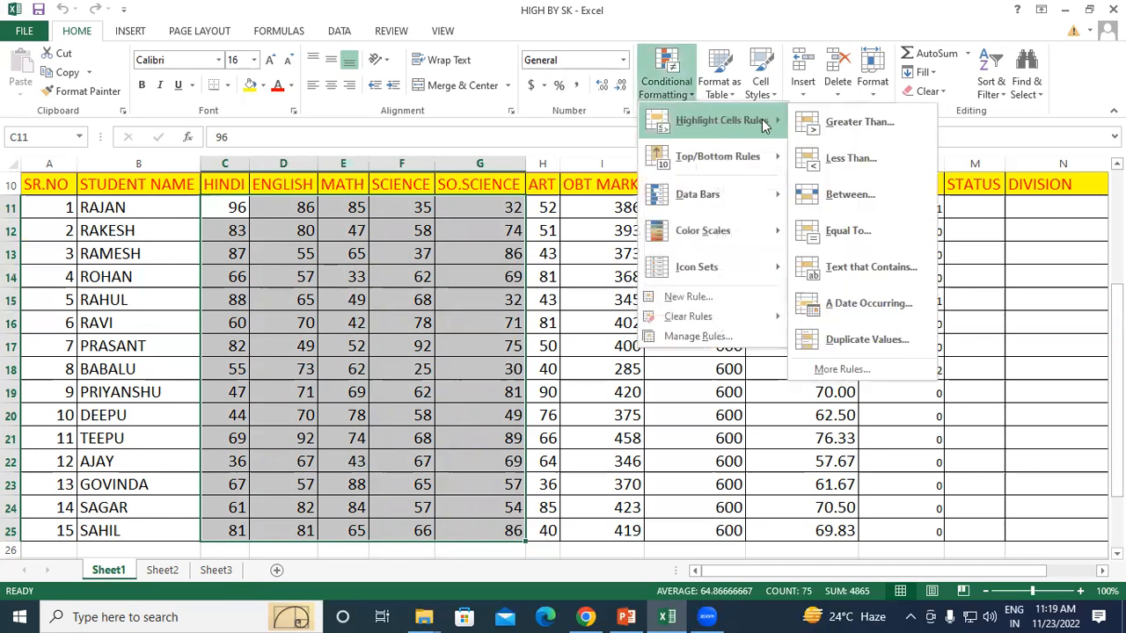
{"action": "left_click", "coordinate": [873, 127]}
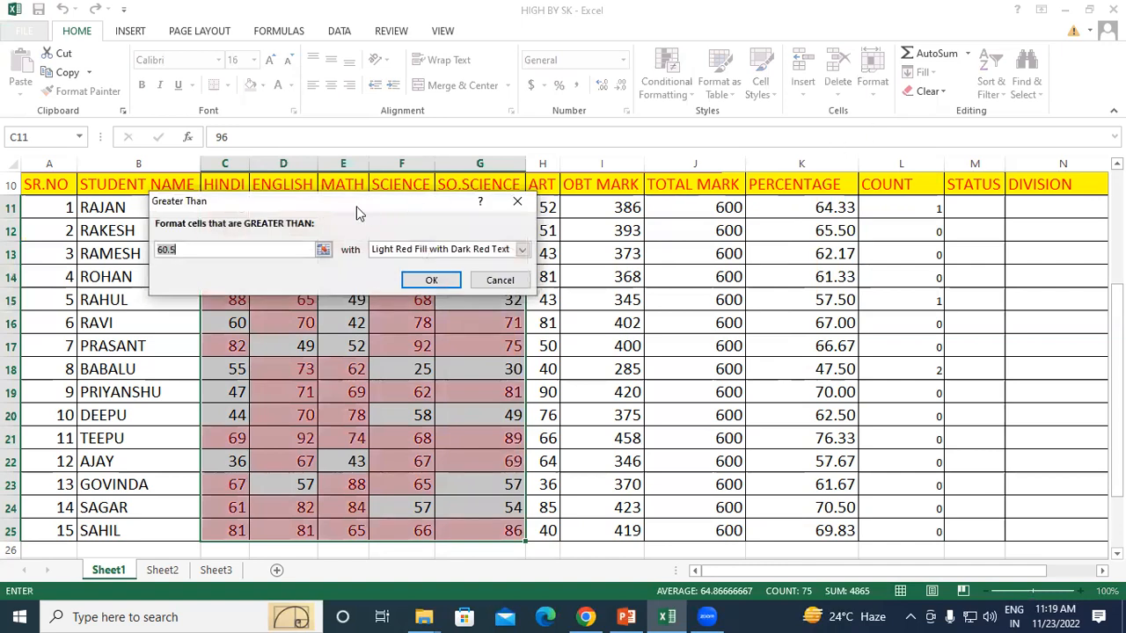
{"action": "left_click_drag", "start_coordinate": [345, 201], "coordinate": [737, 173]}
{"action": "left_click", "coordinate": [561, 220]}
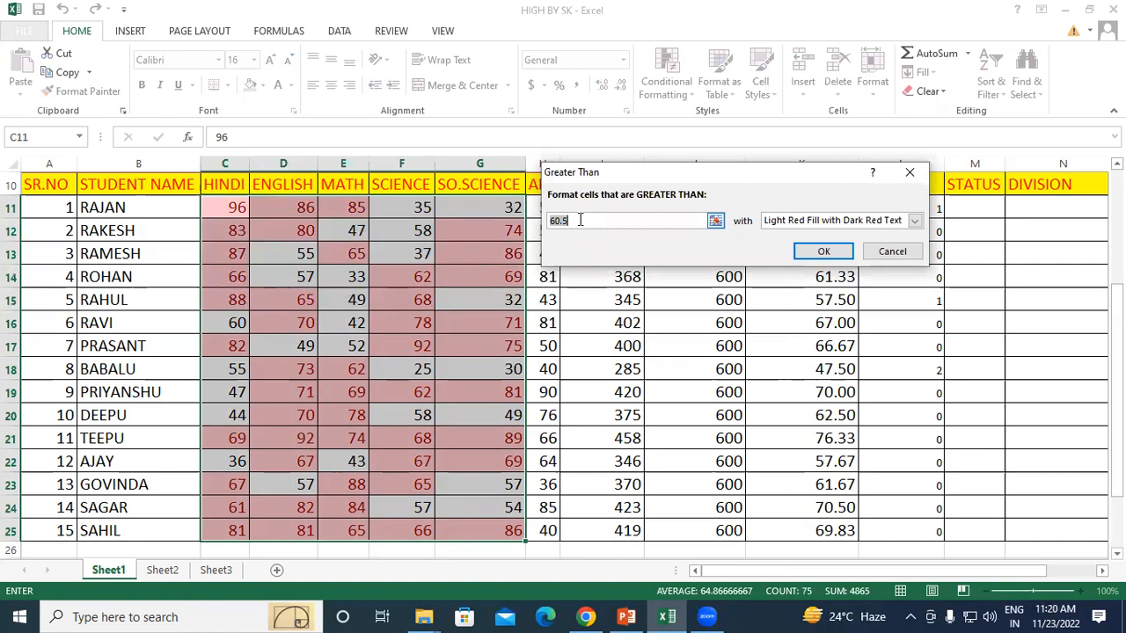
{"action": "type", "text": "80"}
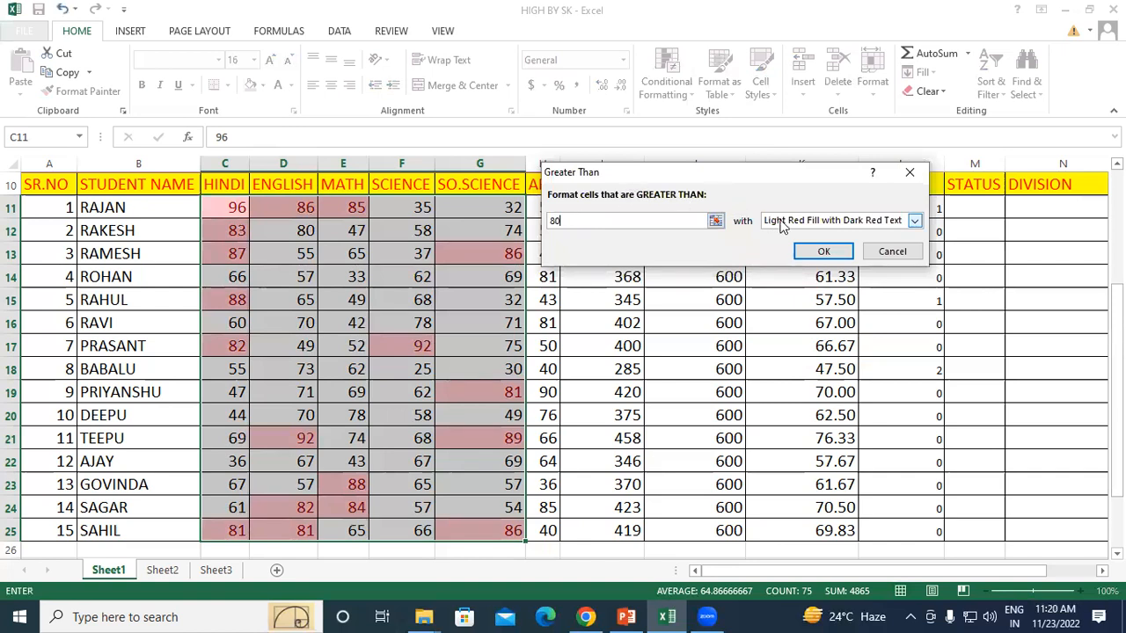
- Choose a custom format for the Greater Than rule and give it a green background fill
{"action": "left_click", "coordinate": [873, 225]}
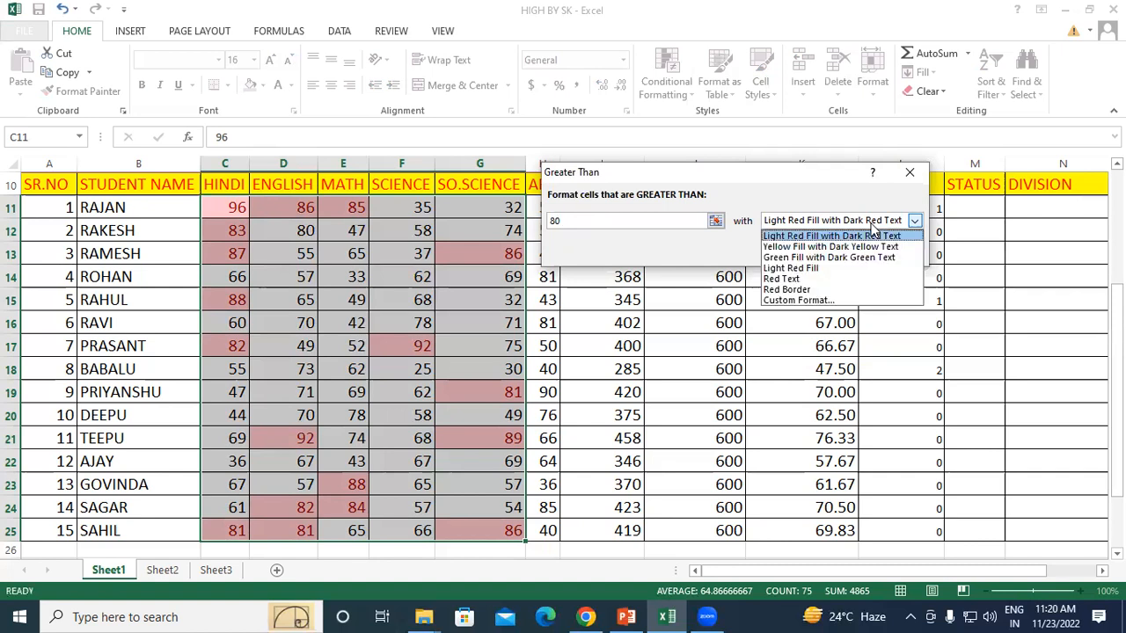
{"action": "left_click", "coordinate": [800, 300]}
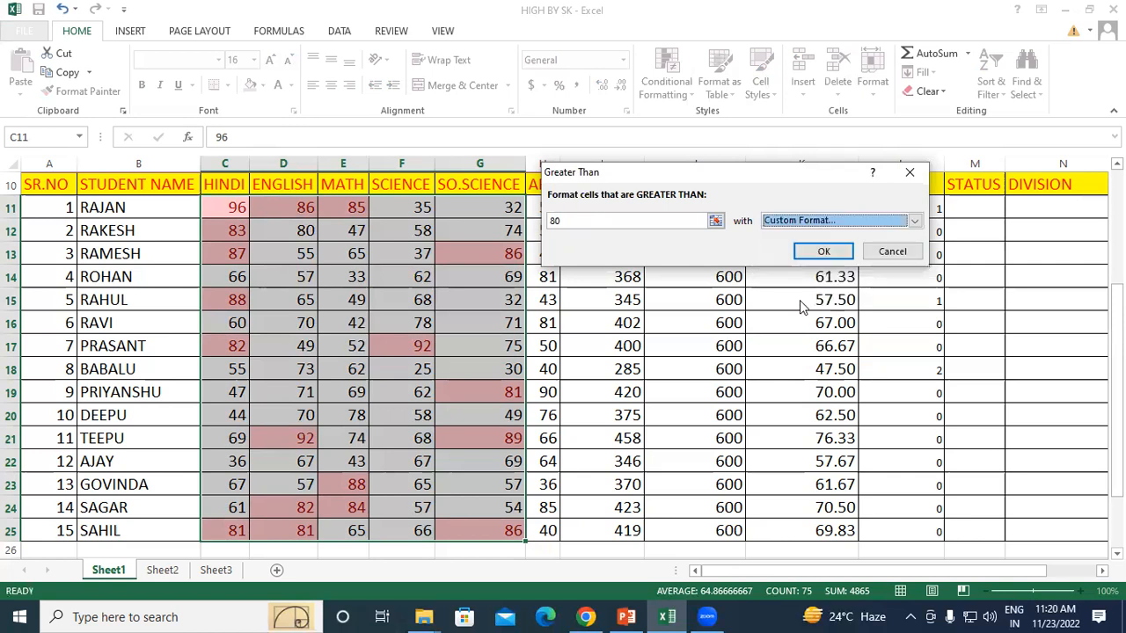
{"action": "left_click", "coordinate": [823, 254]}
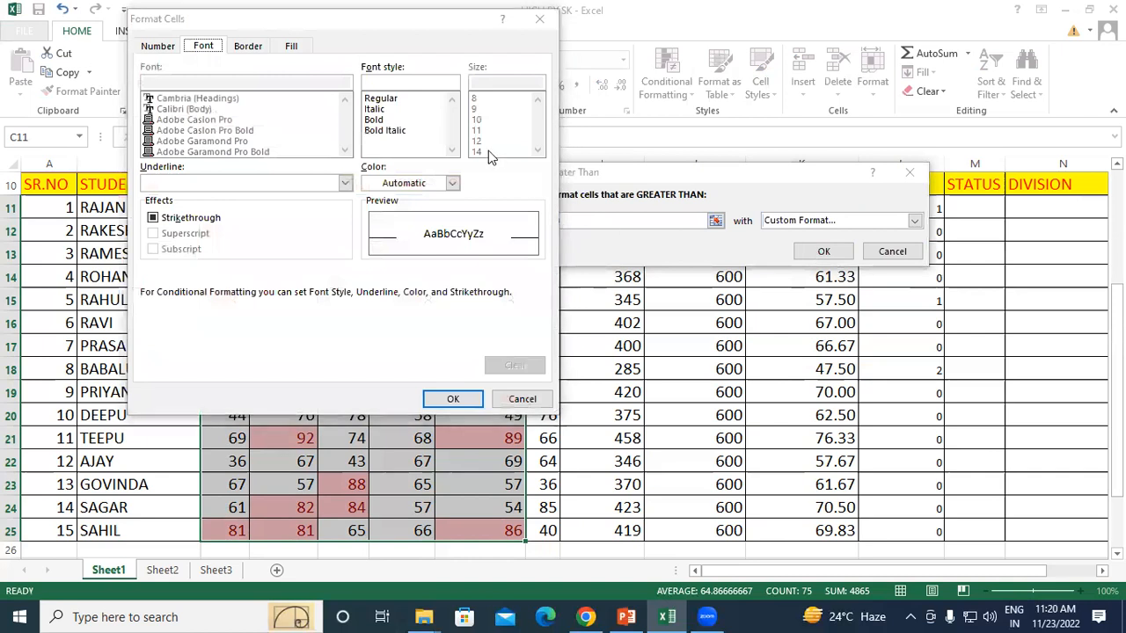
{"action": "left_click_drag", "start_coordinate": [321, 30], "coordinate": [485, 47]}
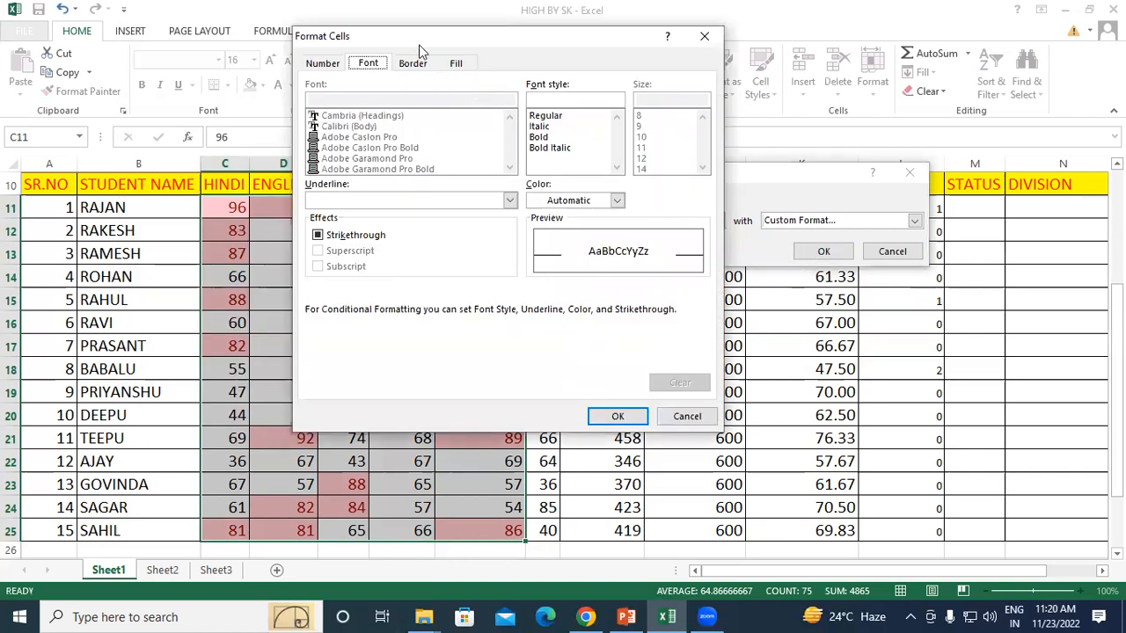
{"action": "left_click", "coordinate": [452, 64]}
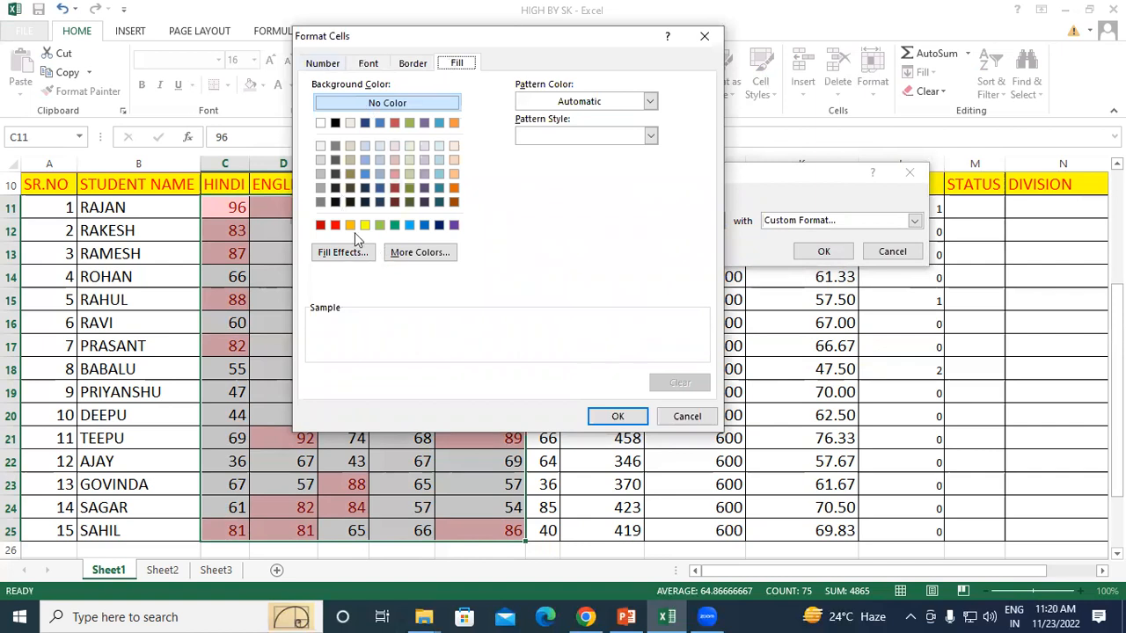
{"action": "left_click", "coordinate": [394, 224]}
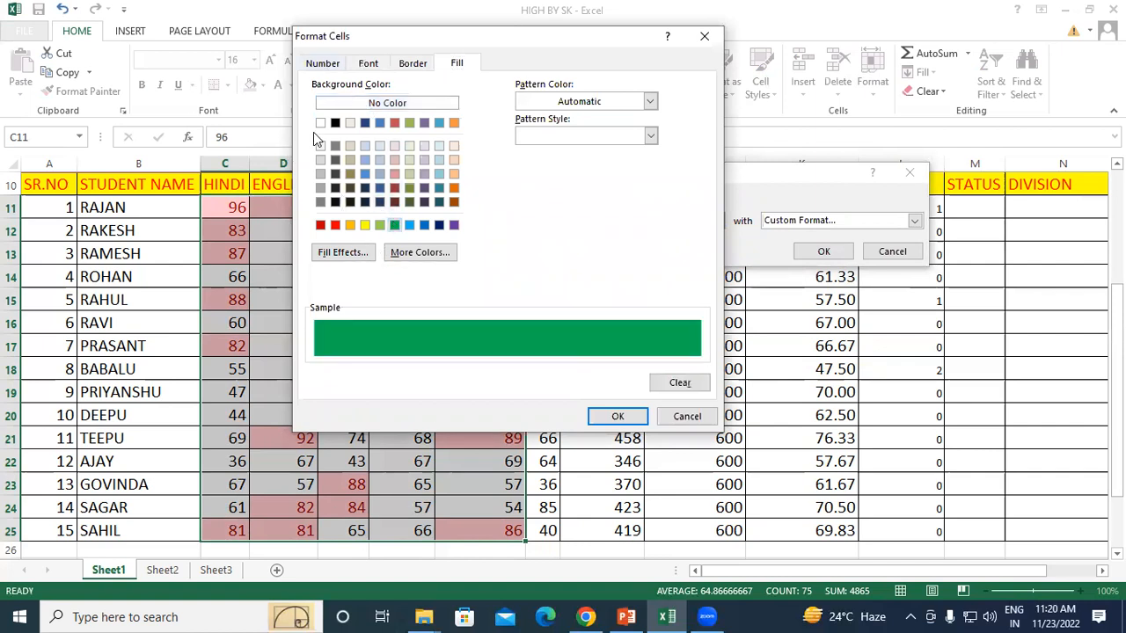
- Set the rule's font to white and bold, and apply the formatting rule to the marks
{"action": "left_click", "coordinate": [368, 65]}
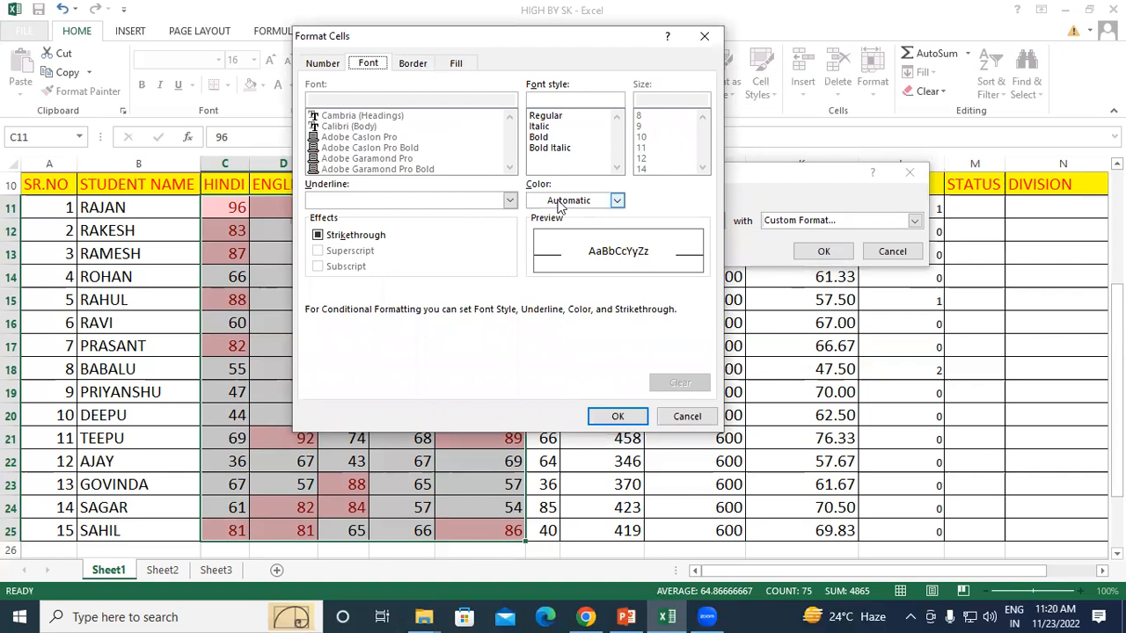
{"action": "left_click", "coordinate": [617, 201]}
{"action": "left_click", "coordinate": [540, 256]}
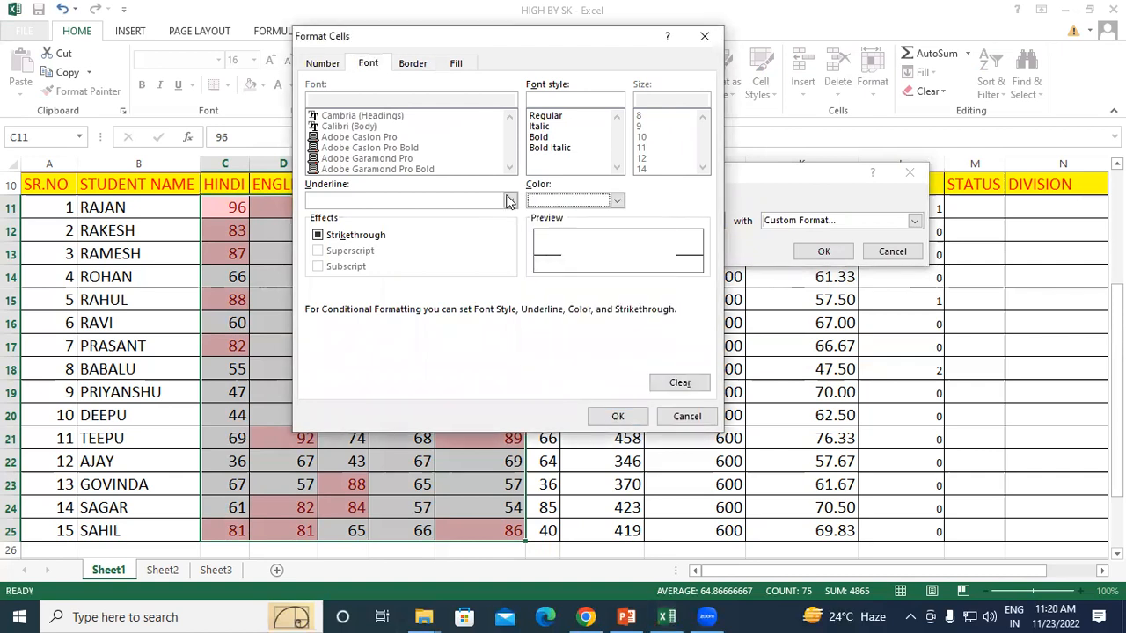
{"action": "left_click", "coordinate": [540, 137]}
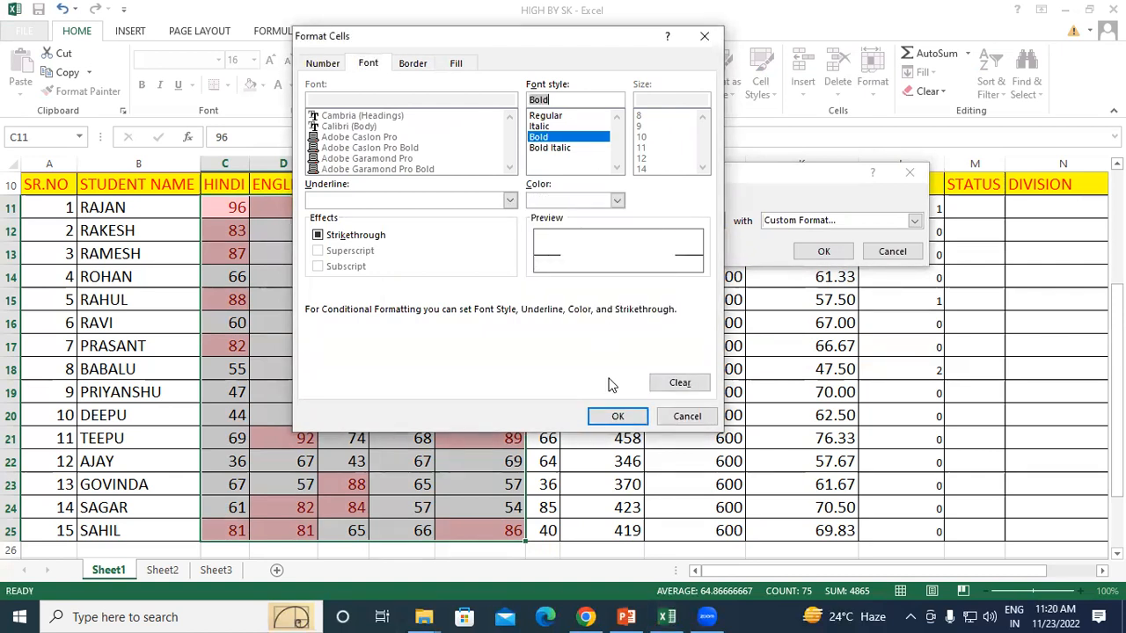
{"action": "left_click", "coordinate": [616, 416]}
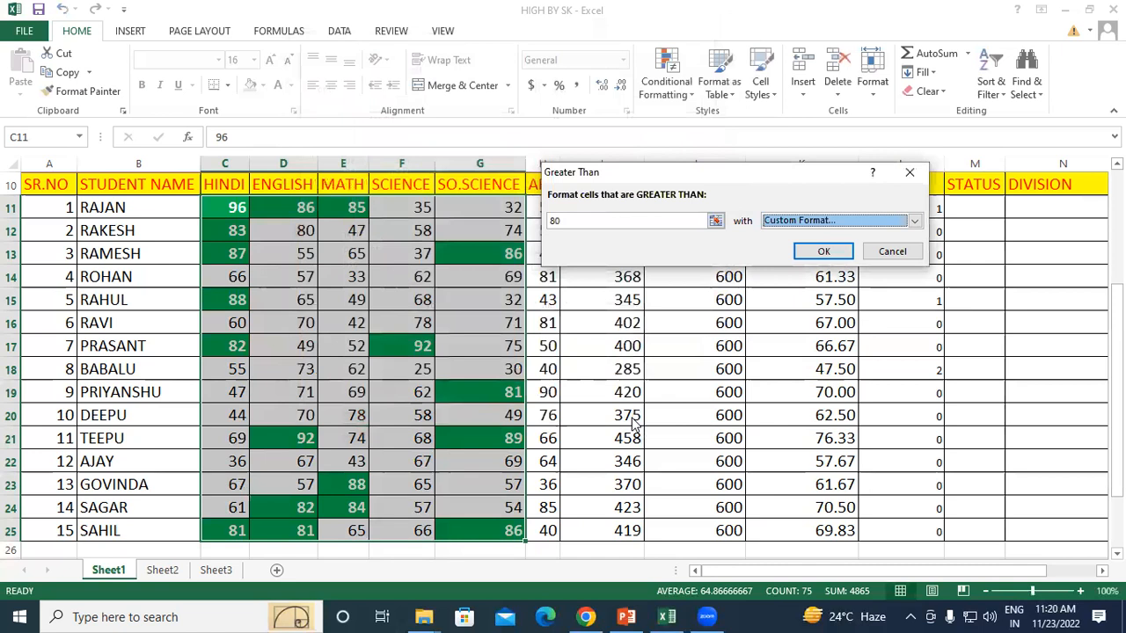
{"action": "left_click", "coordinate": [822, 252]}
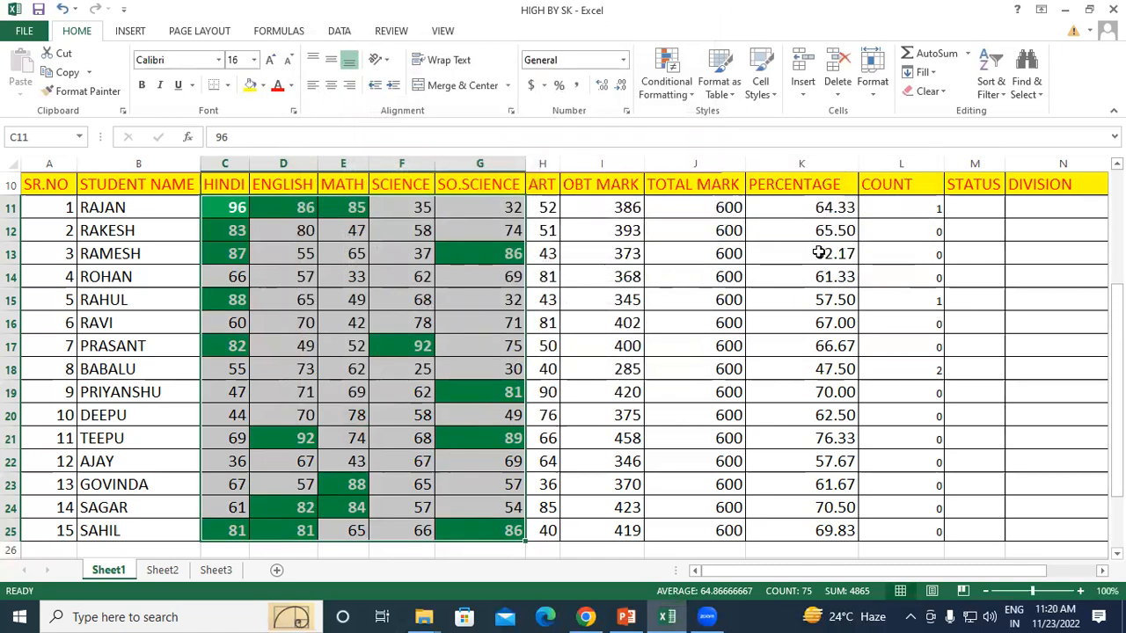
- Change the MATH mark in E14 to 96 to test the highlighting rule
{"action": "left_click", "coordinate": [492, 345]}
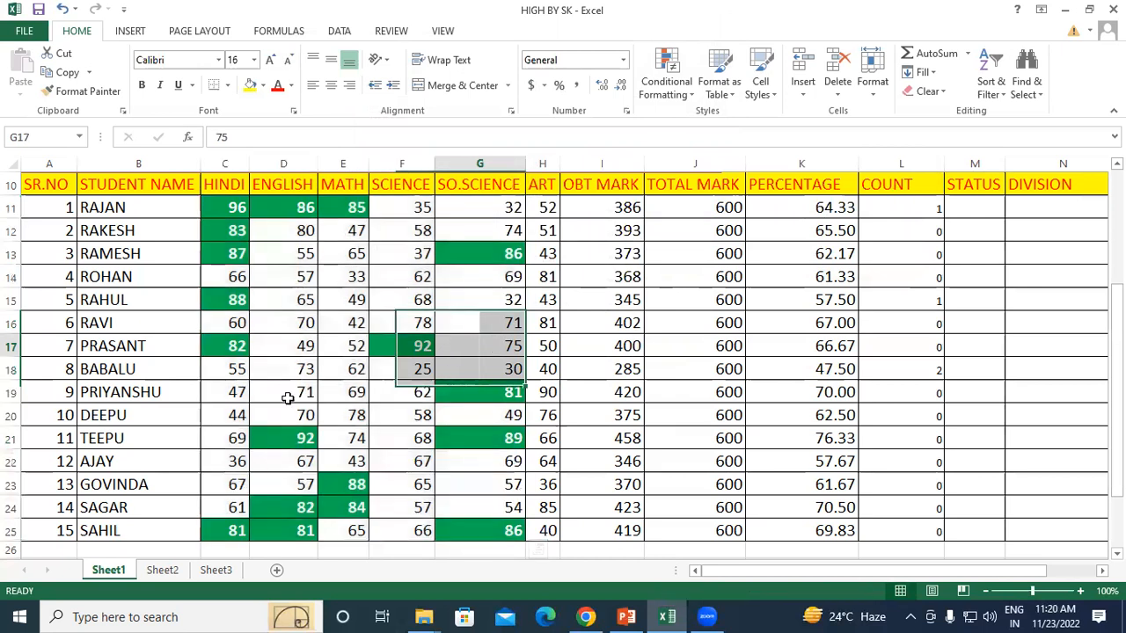
{"action": "left_click", "coordinate": [345, 278]}
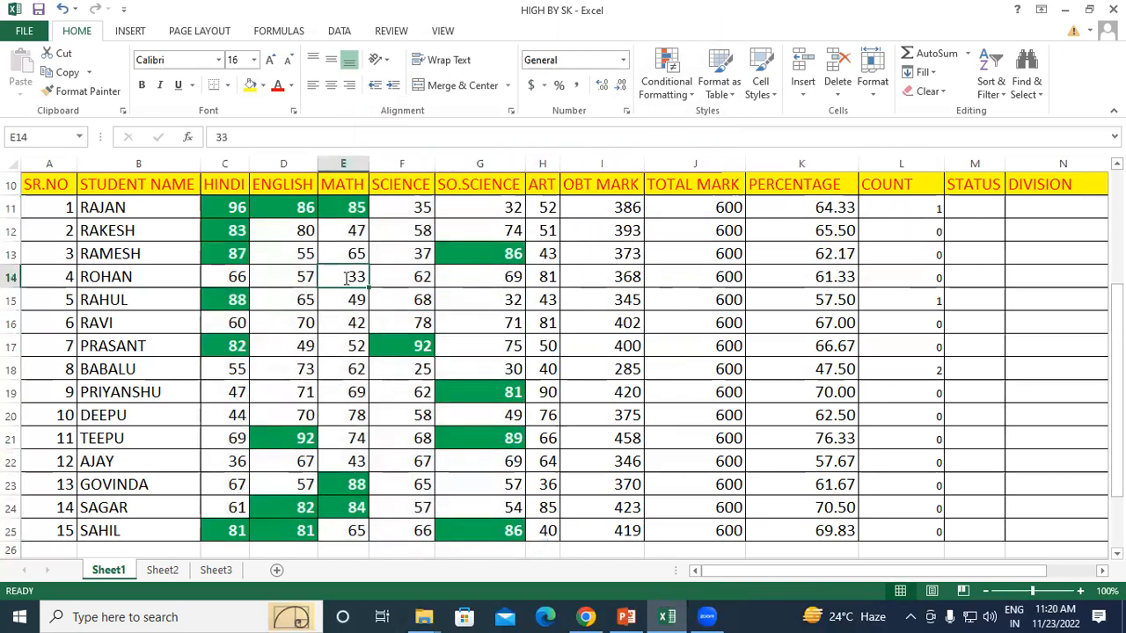
{"action": "type", "text": "96"}
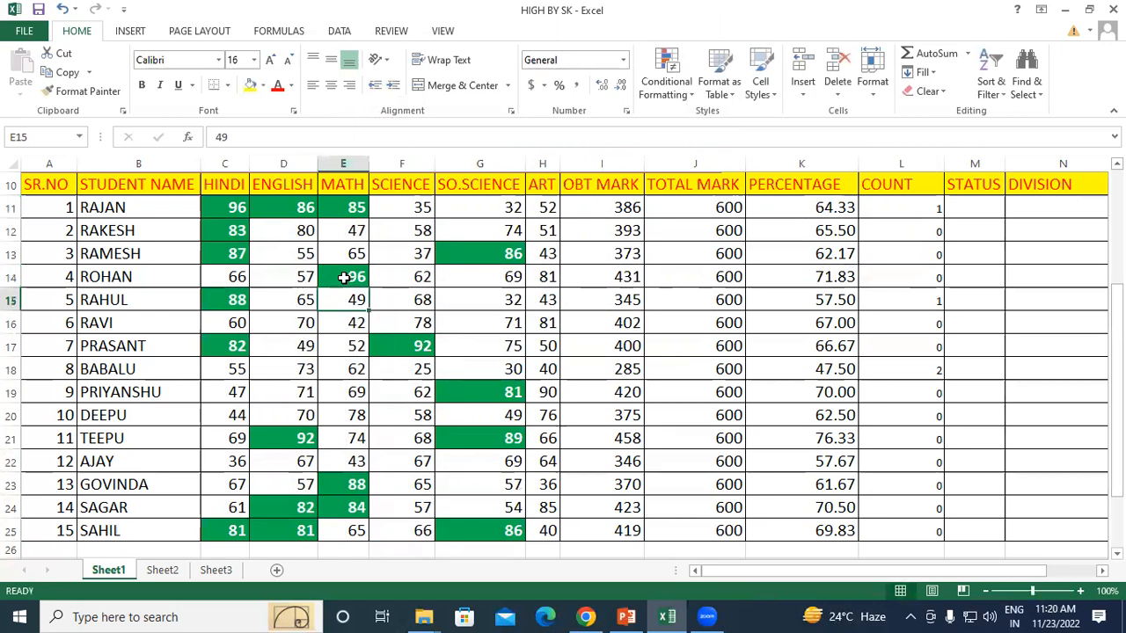
- Change the MATH marks in E20 to 26 and in E21 to 85
{"action": "key", "text": "Down"}
{"action": "key", "text": "Down"}
{"action": "key", "text": "Down"}
{"action": "key", "text": "Down"}
{"action": "key", "text": "Down"}
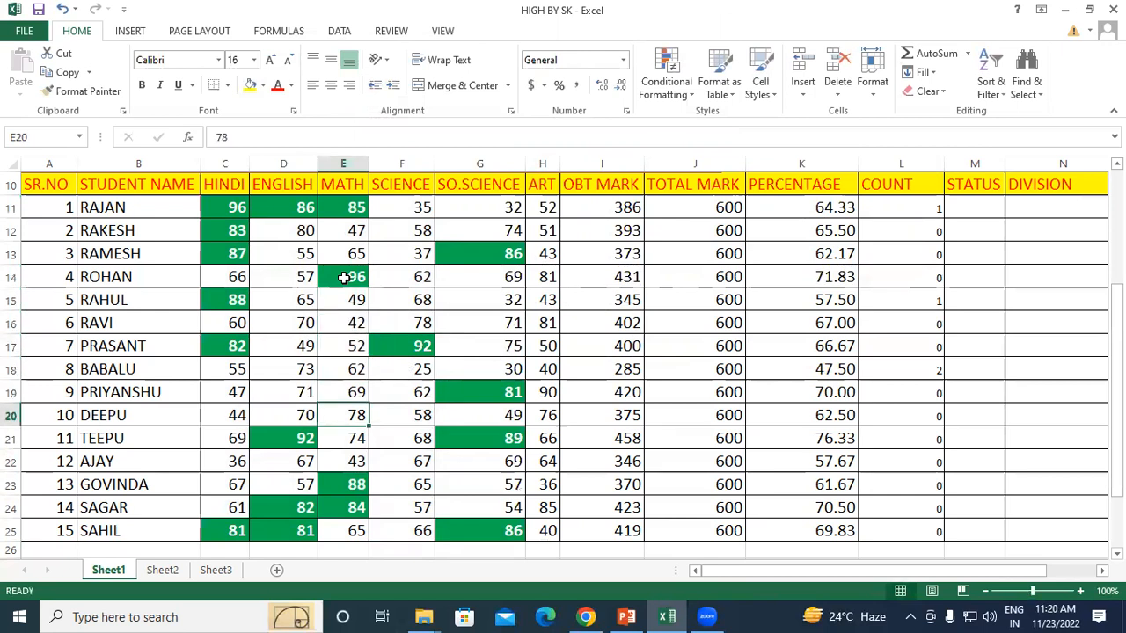
{"action": "type", "text": "26"}
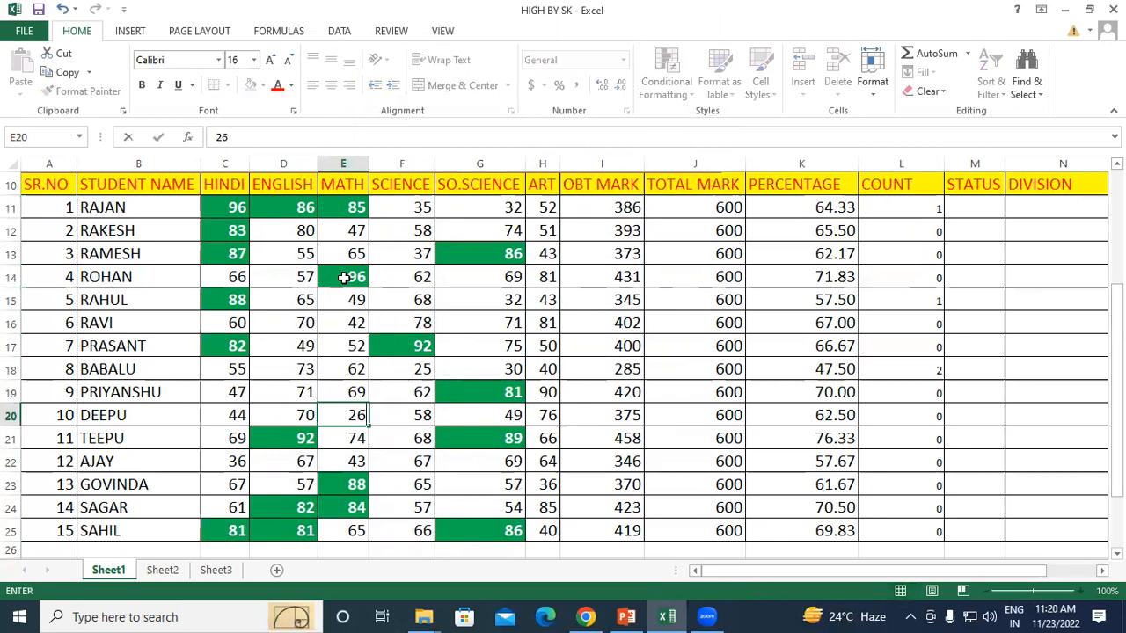
{"action": "key", "text": "Return"}
{"action": "type", "text": "85"}
{"action": "key", "text": "Return"}
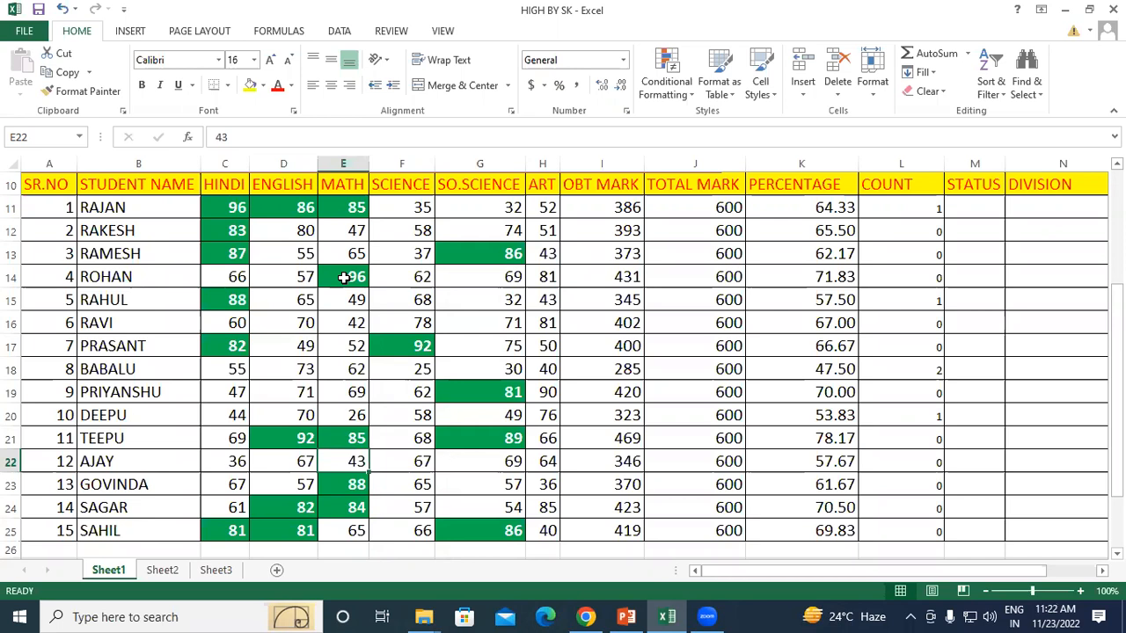
- Clear the HINDI to SO.SCIENCE marks of the first three students in C11:G13
{"action": "left_click_drag", "start_coordinate": [230, 208], "coordinate": [495, 257]}
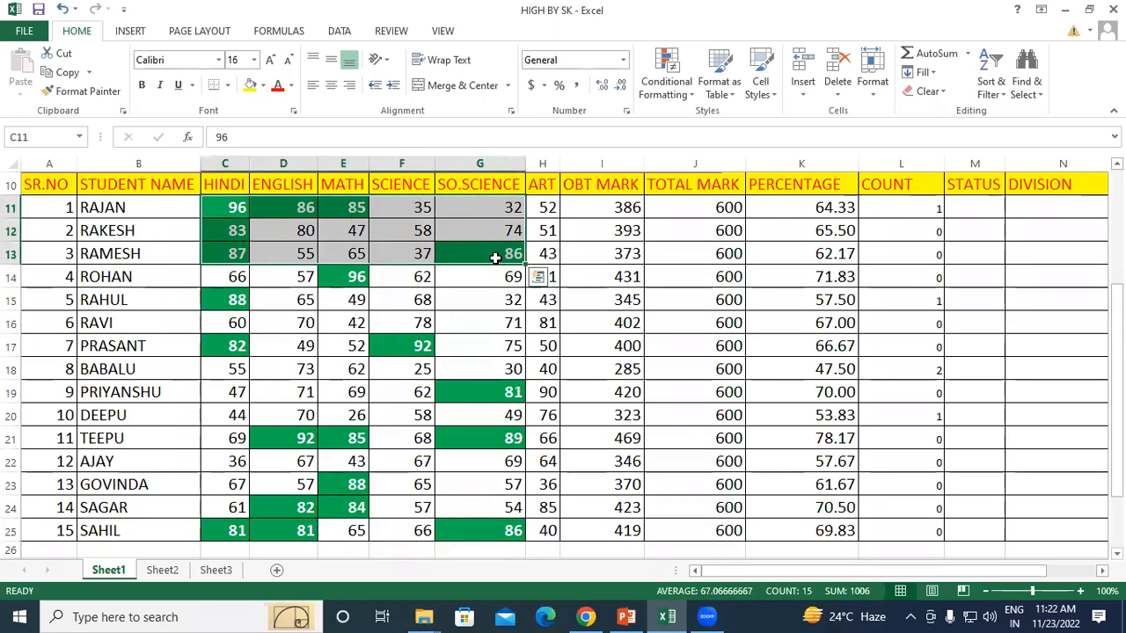
{"action": "key", "text": "Delete"}
{"action": "left_click_drag", "start_coordinate": [230, 208], "coordinate": [352, 231]}
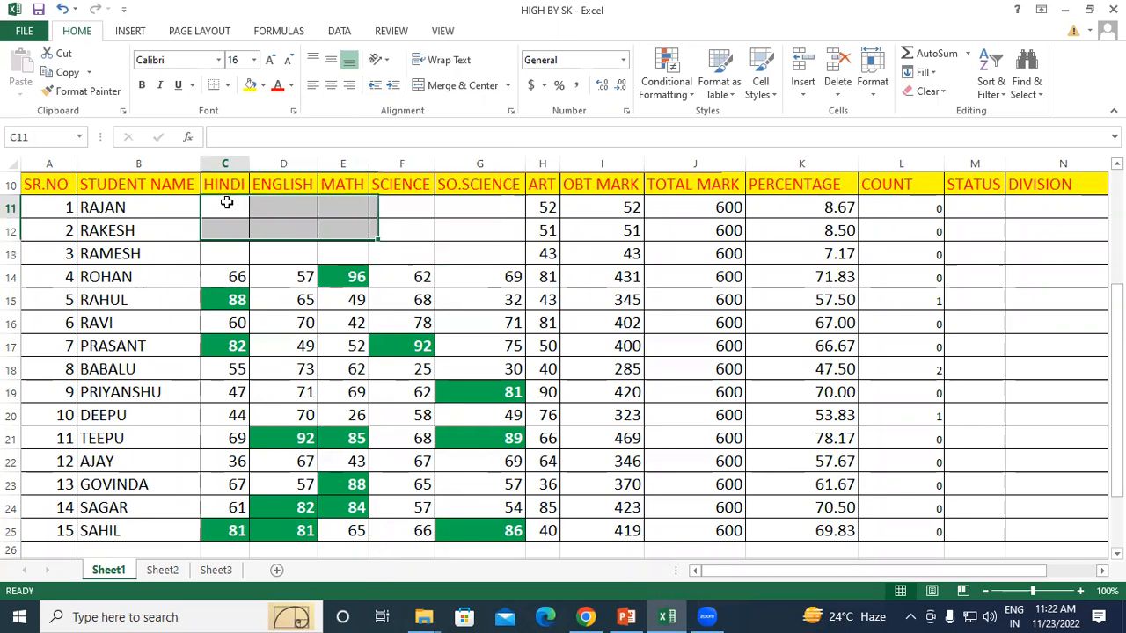
- Enter marks for the first student in row 11: HINDI 50, ENGLISH 80 and MATH 85
{"action": "left_click", "coordinate": [226, 202]}
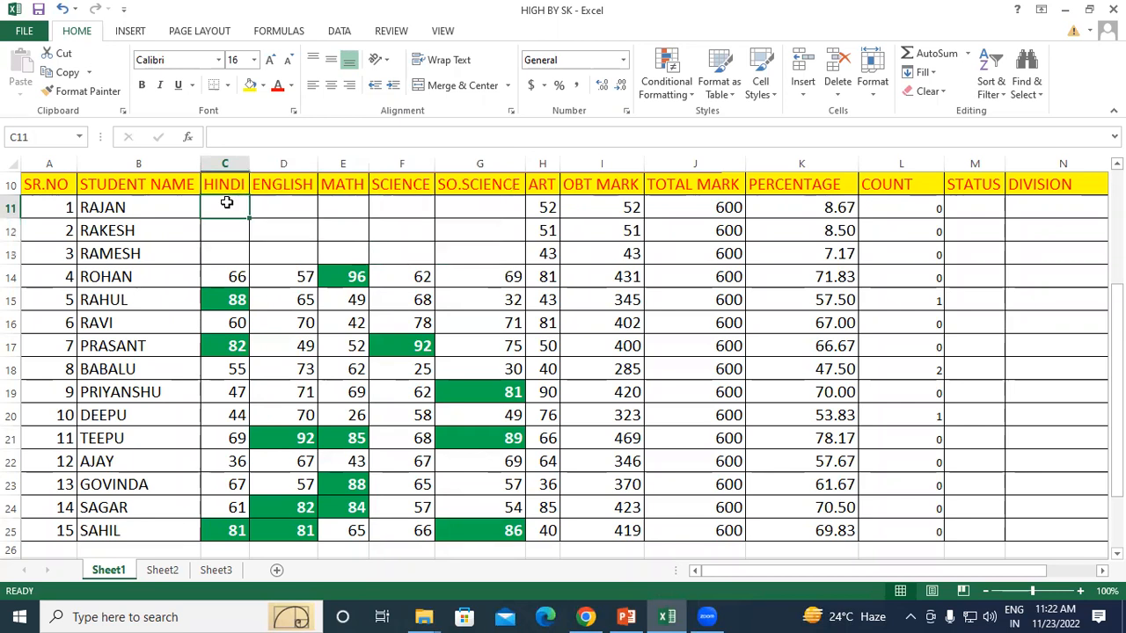
{"action": "type", "text": "50"}
{"action": "key", "text": "Tab"}
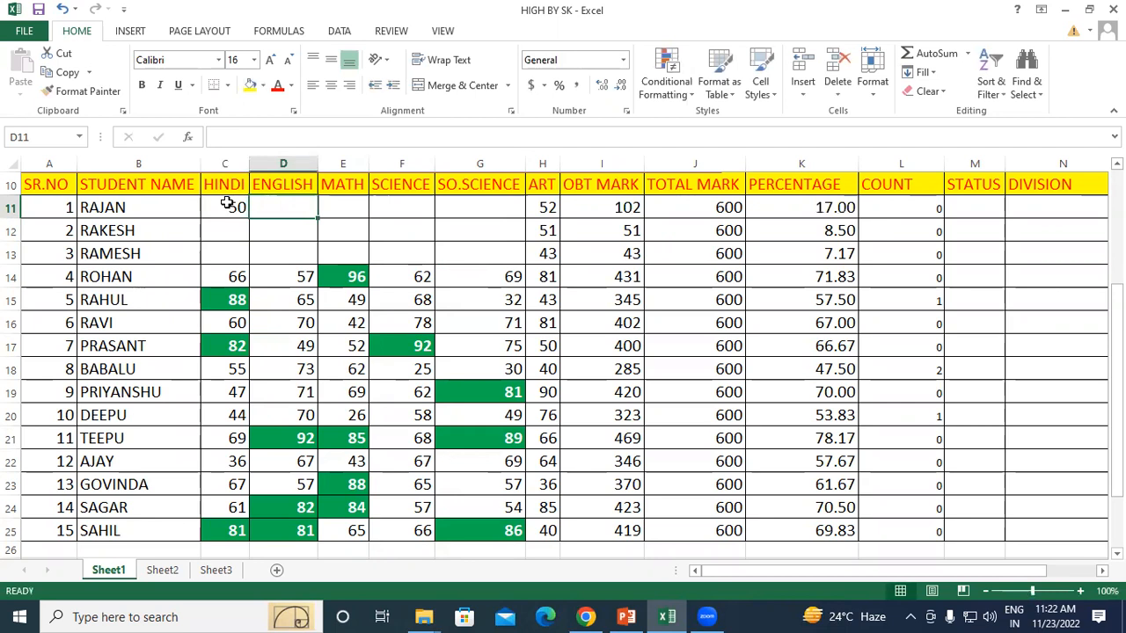
{"action": "type", "text": "80"}
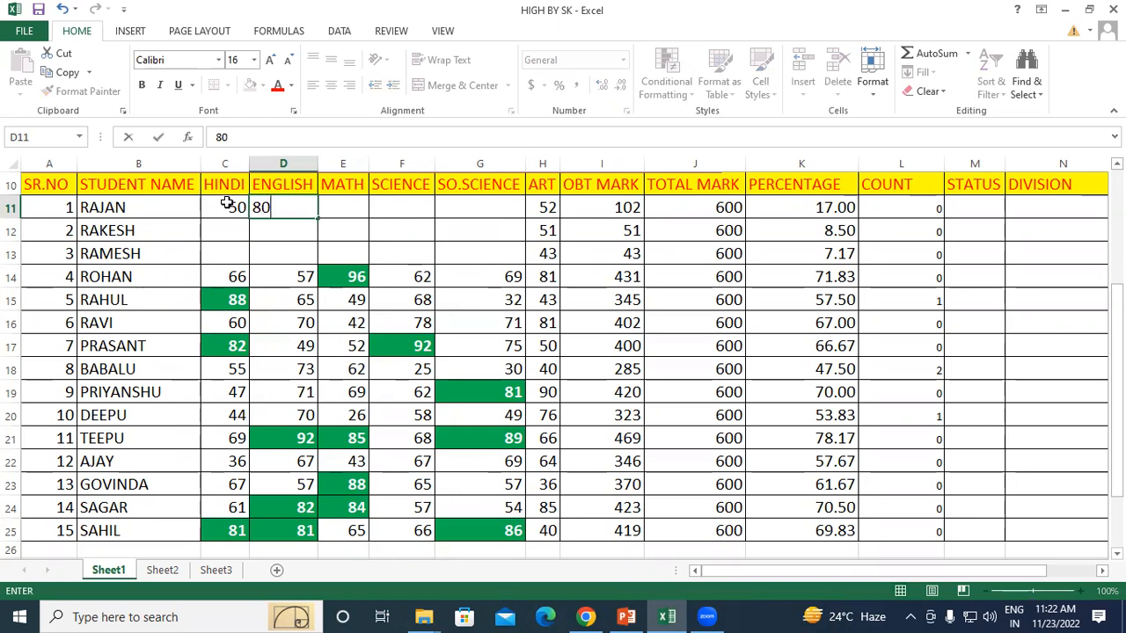
{"action": "key", "text": "Tab"}
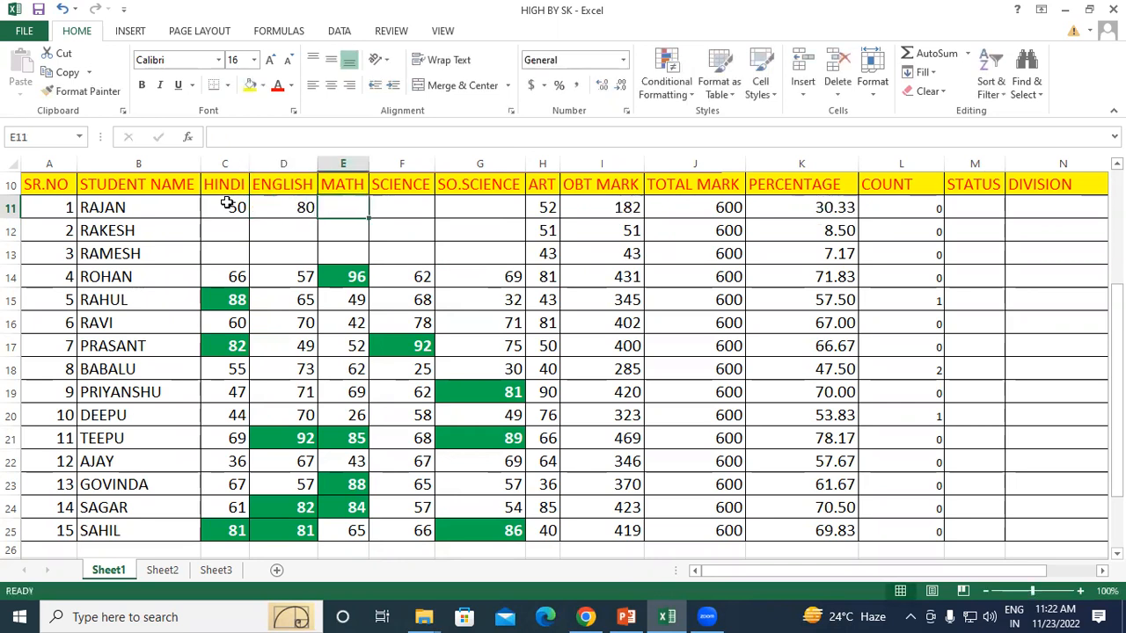
{"action": "type", "text": "85"}
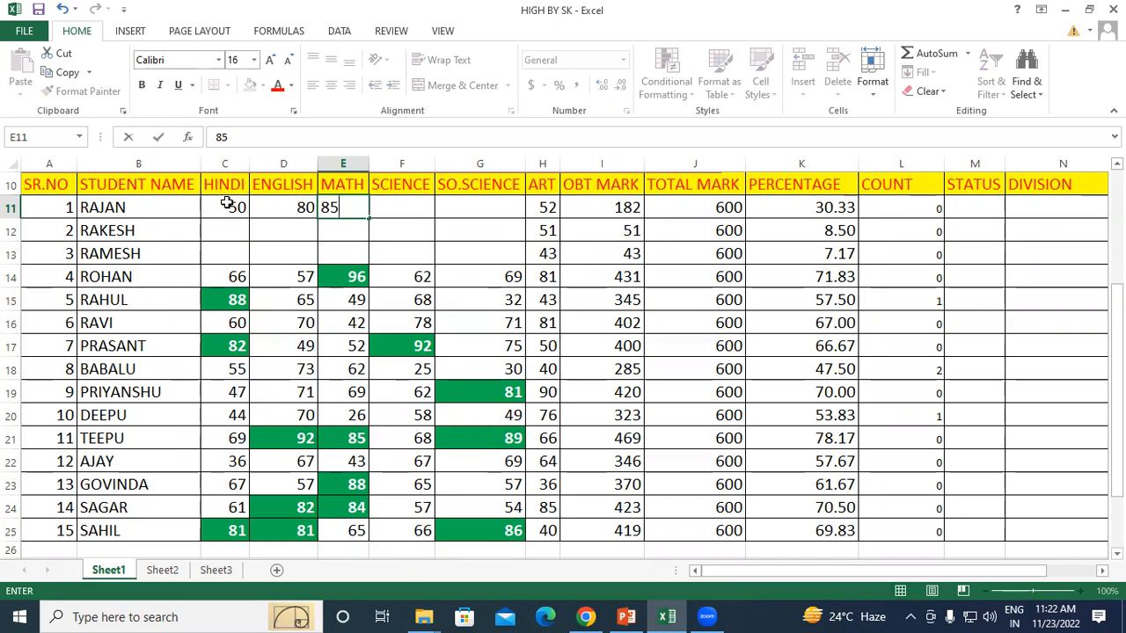
{"action": "key", "text": "Tab"}
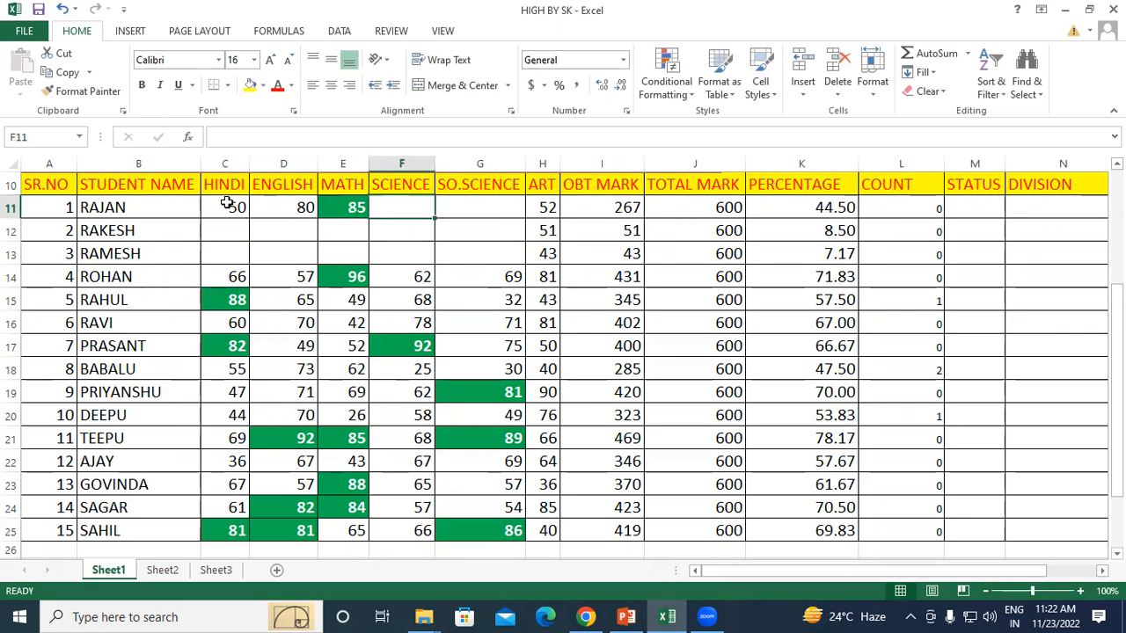
{"action": "left_click_drag", "start_coordinate": [226, 203], "coordinate": [303, 204]}
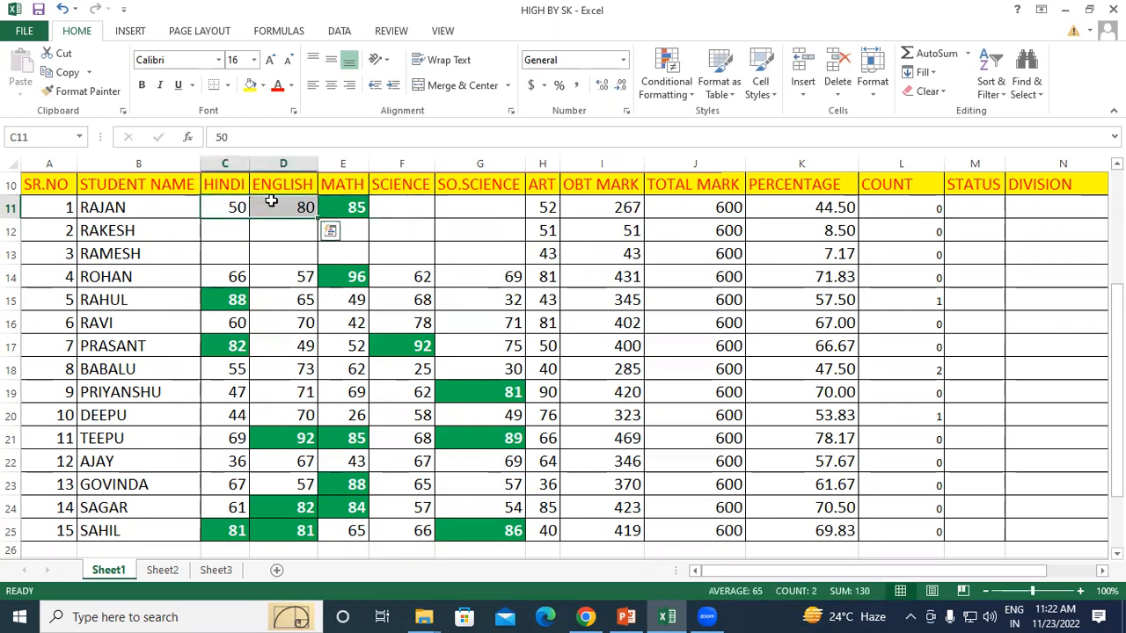
- Start a Less Than highlighting rule with the limit 80 for the HINDI to SO.SCIENCE marks in C11:G25
{"action": "left_click", "coordinate": [337, 211]}
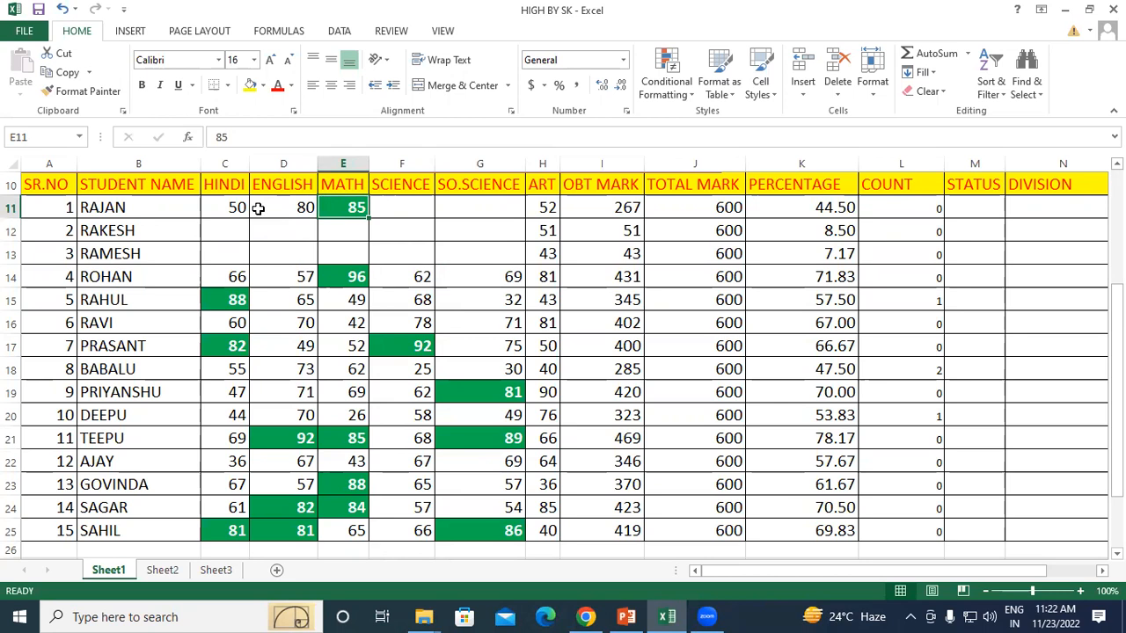
{"action": "left_click_drag", "start_coordinate": [226, 202], "coordinate": [502, 530]}
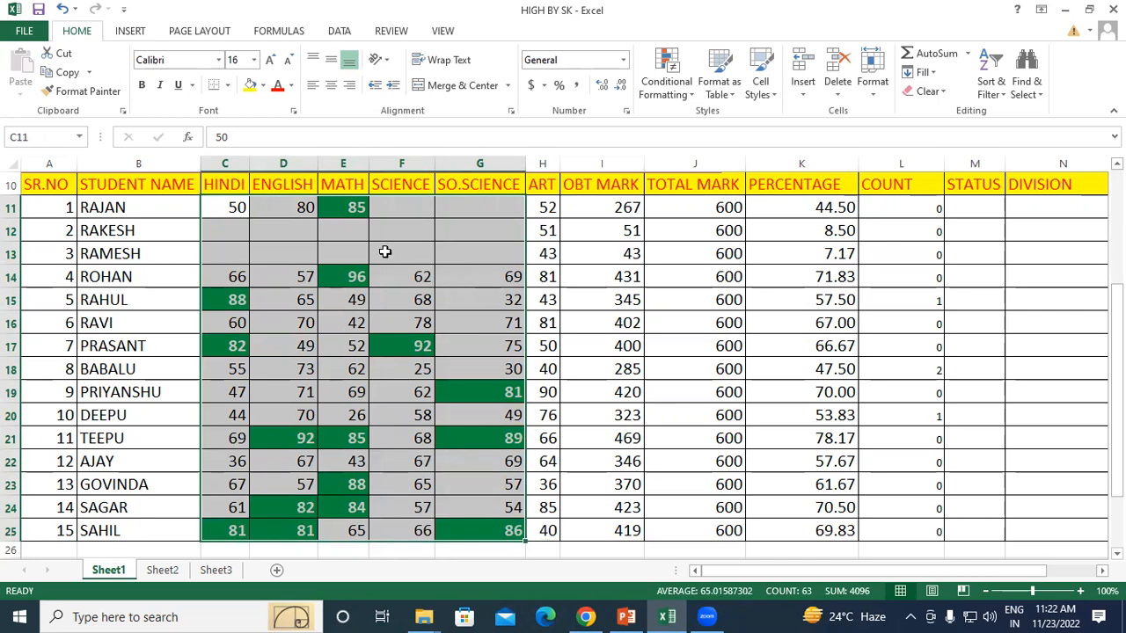
{"action": "left_click", "coordinate": [677, 95]}
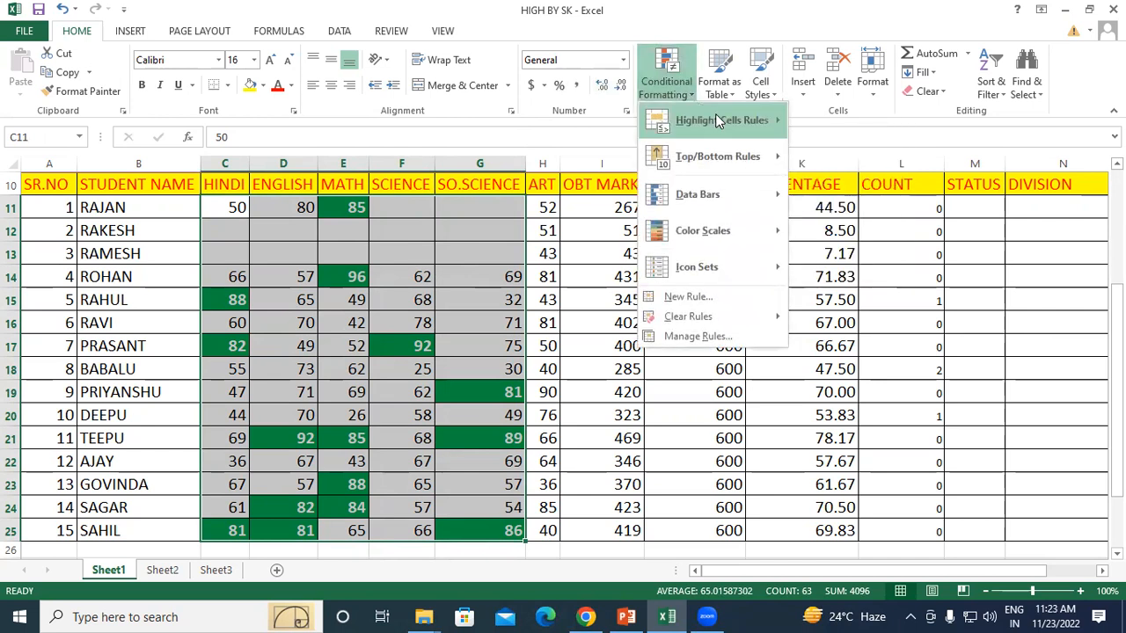
{"action": "mouse_move", "coordinate": [720, 121]}
{"action": "left_click", "coordinate": [884, 156]}
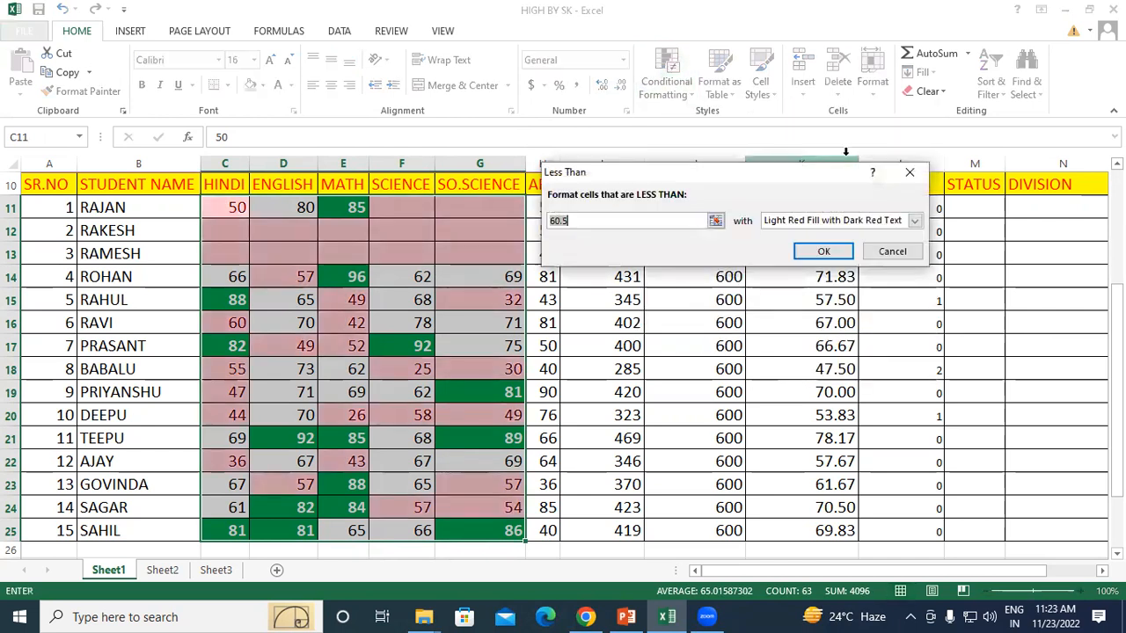
{"action": "left_click_drag", "start_coordinate": [615, 179], "coordinate": [695, 126]}
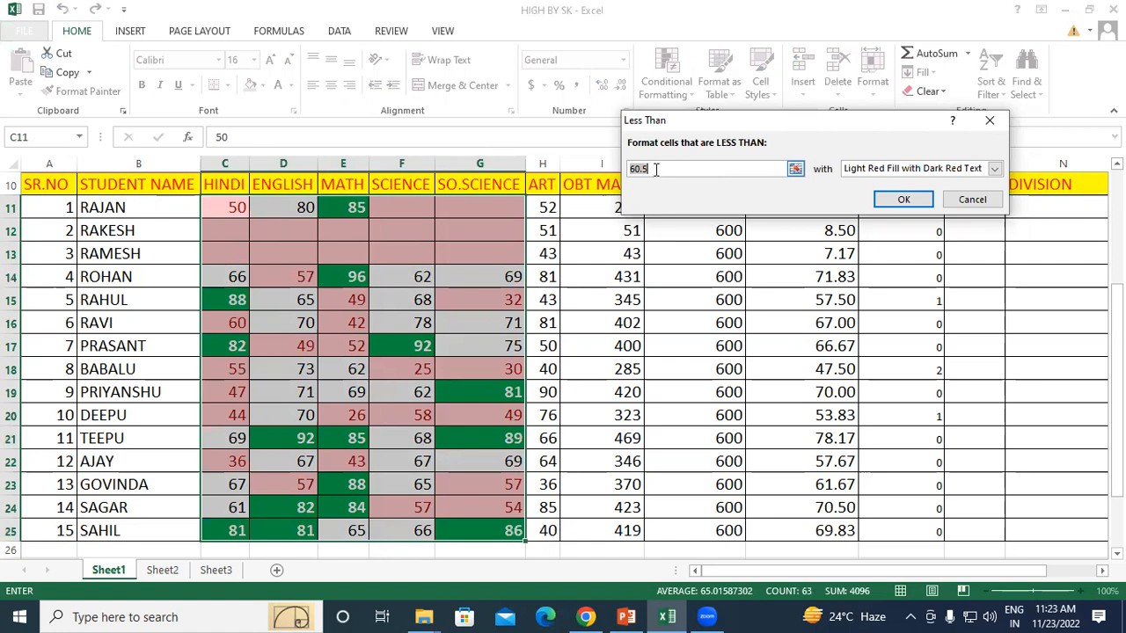
{"action": "type", "text": "80"}
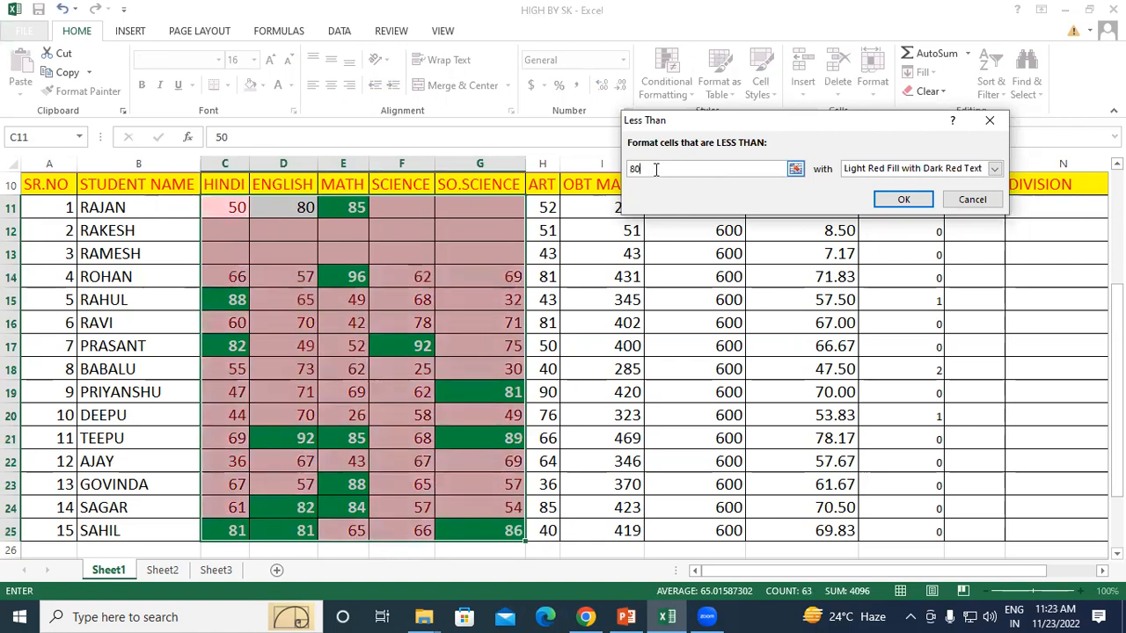
- Give the Less Than rule a custom format with yellow fill and red font color, and apply it
{"action": "left_click", "coordinate": [878, 169]}
{"action": "left_click", "coordinate": [879, 248]}
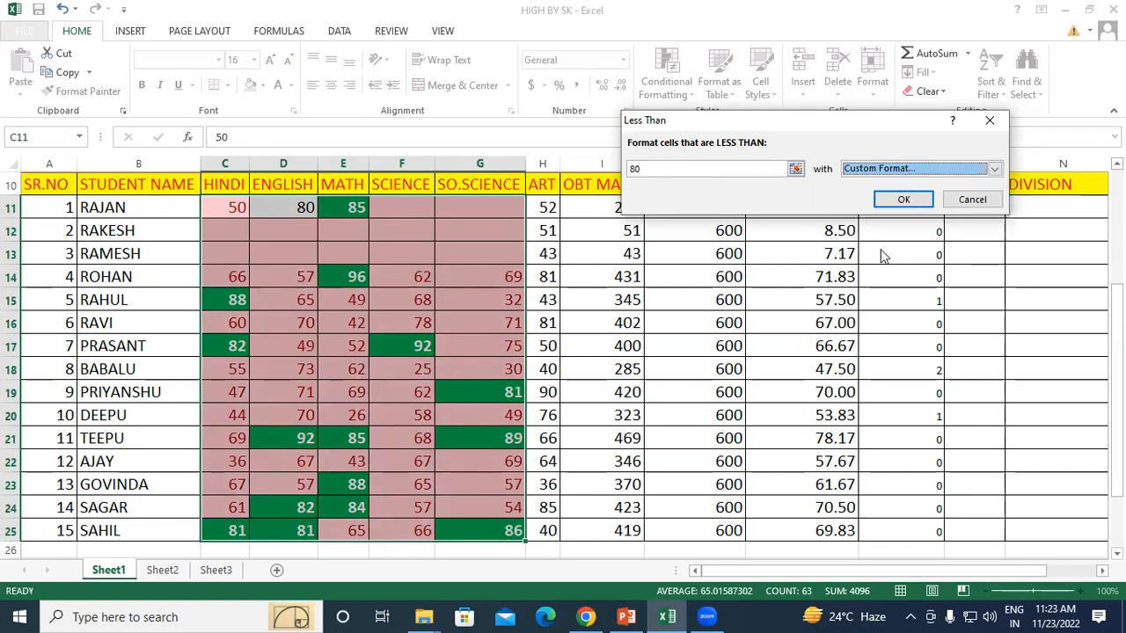
{"action": "left_click", "coordinate": [684, 40]}
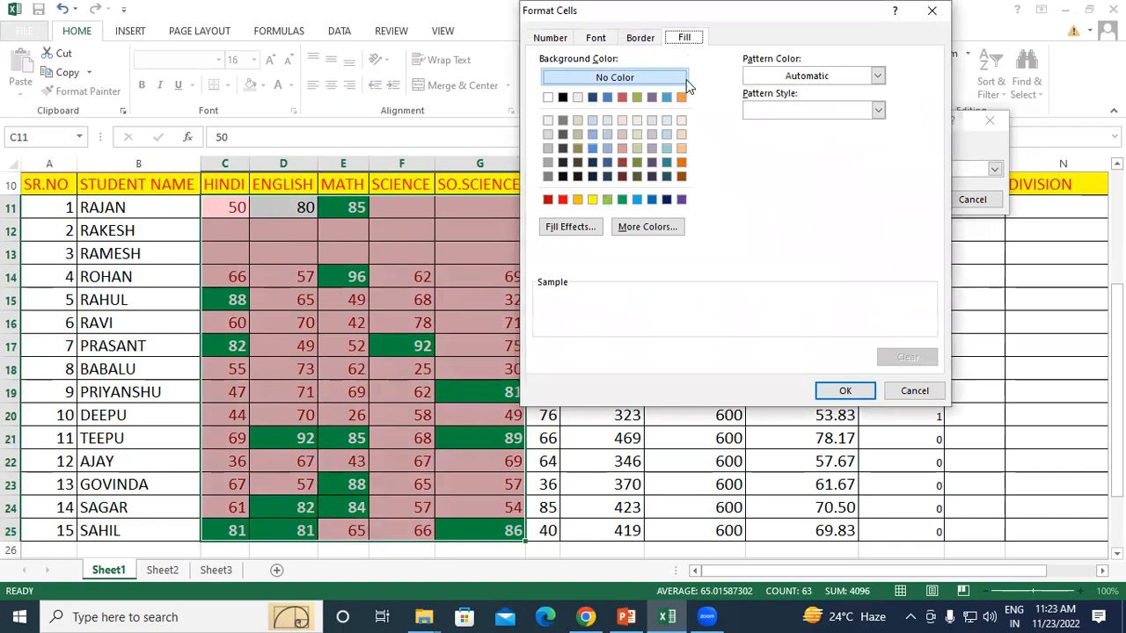
{"action": "left_click", "coordinate": [589, 199]}
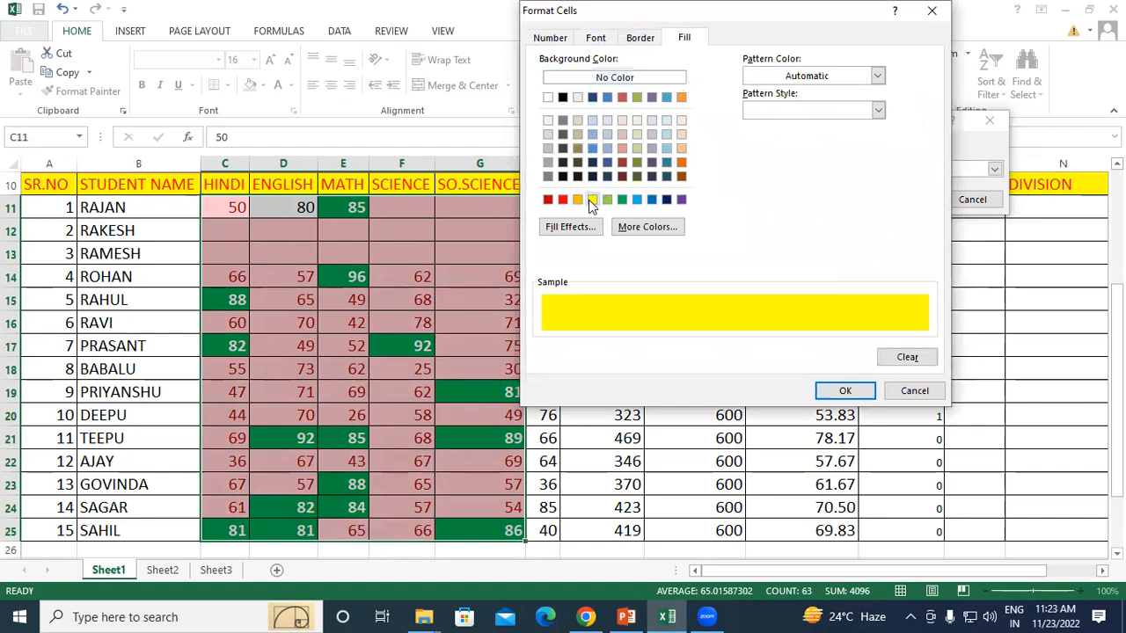
{"action": "left_click", "coordinate": [598, 38]}
{"action": "left_click", "coordinate": [787, 175]}
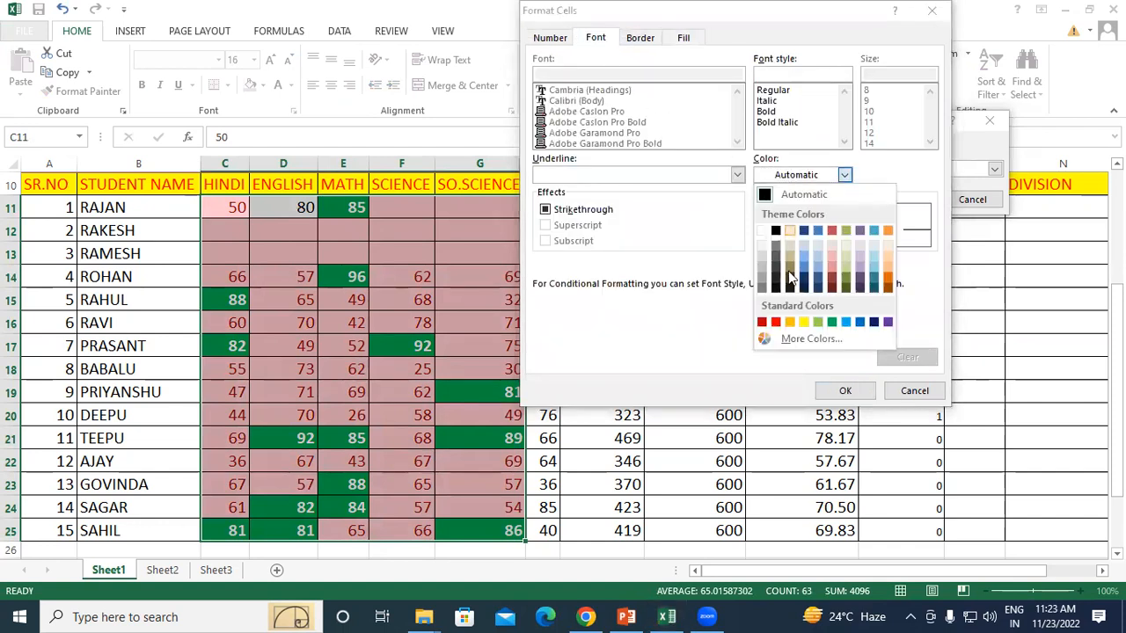
{"action": "left_click", "coordinate": [781, 322]}
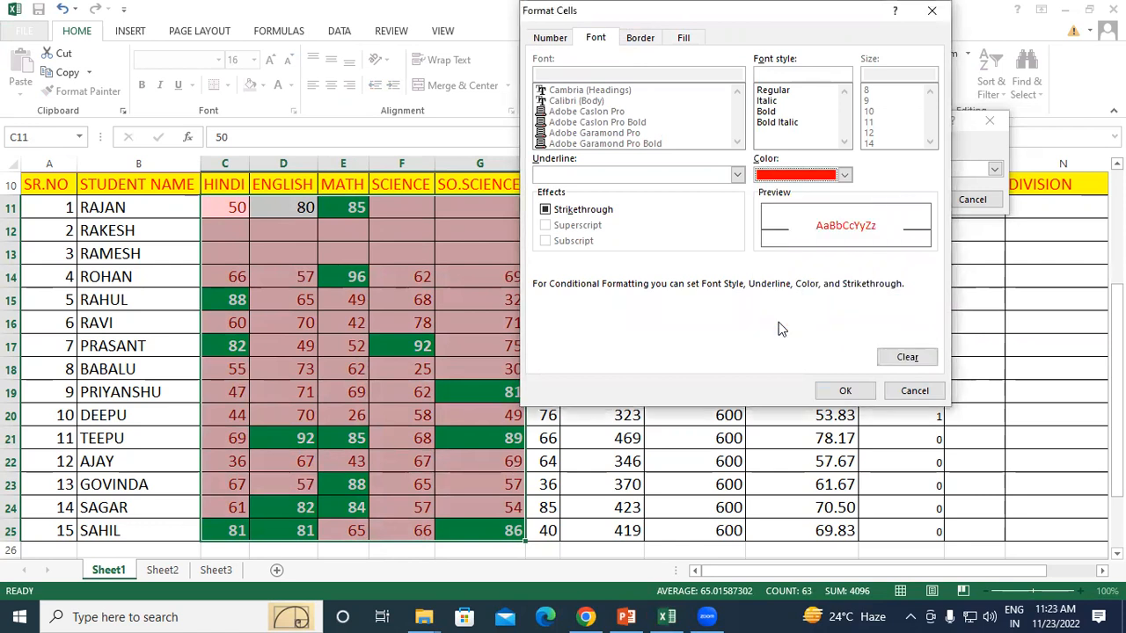
{"action": "left_click", "coordinate": [845, 390]}
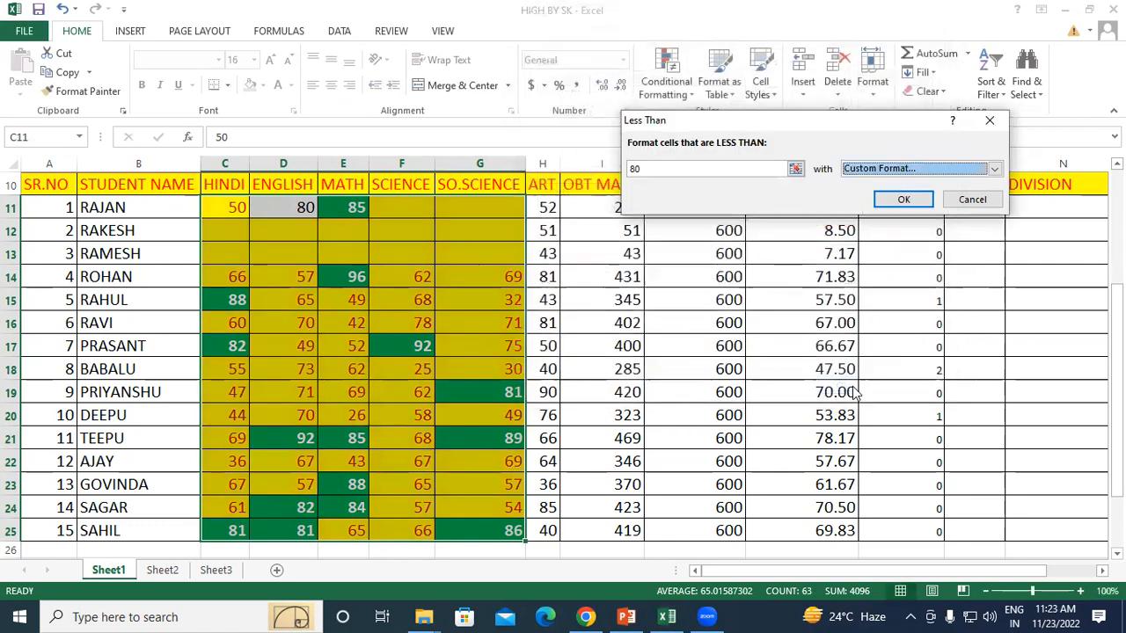
{"action": "left_click", "coordinate": [895, 201]}
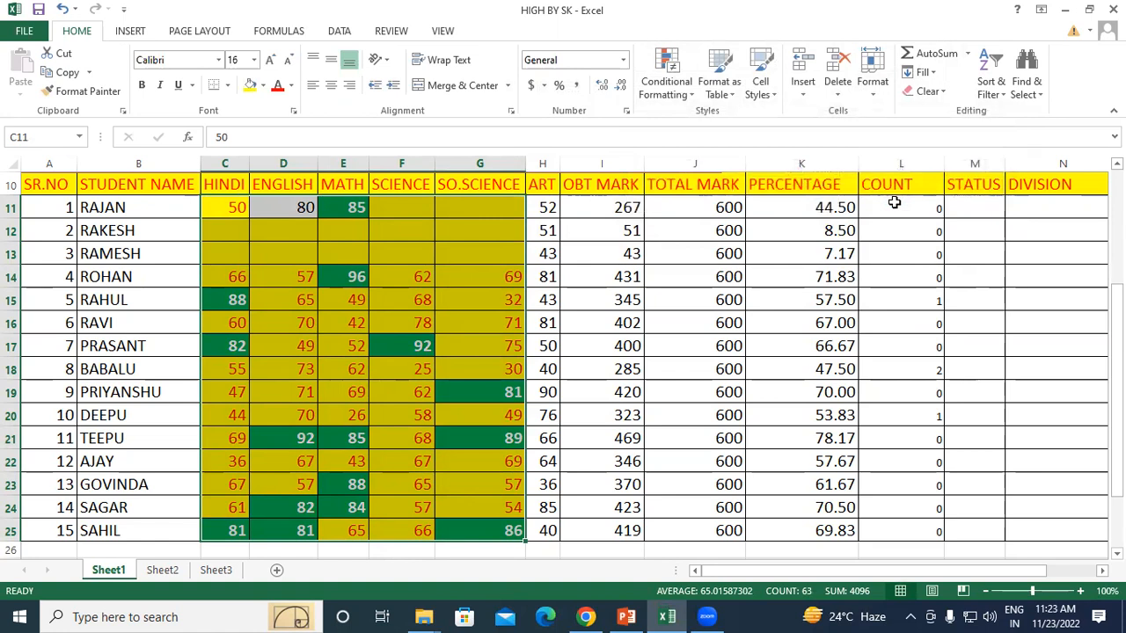
- Enter the SCIENCE marks 90, 20, 90 and 1 in F11:F14 to test both highlighting rules
{"action": "left_click", "coordinate": [395, 211]}
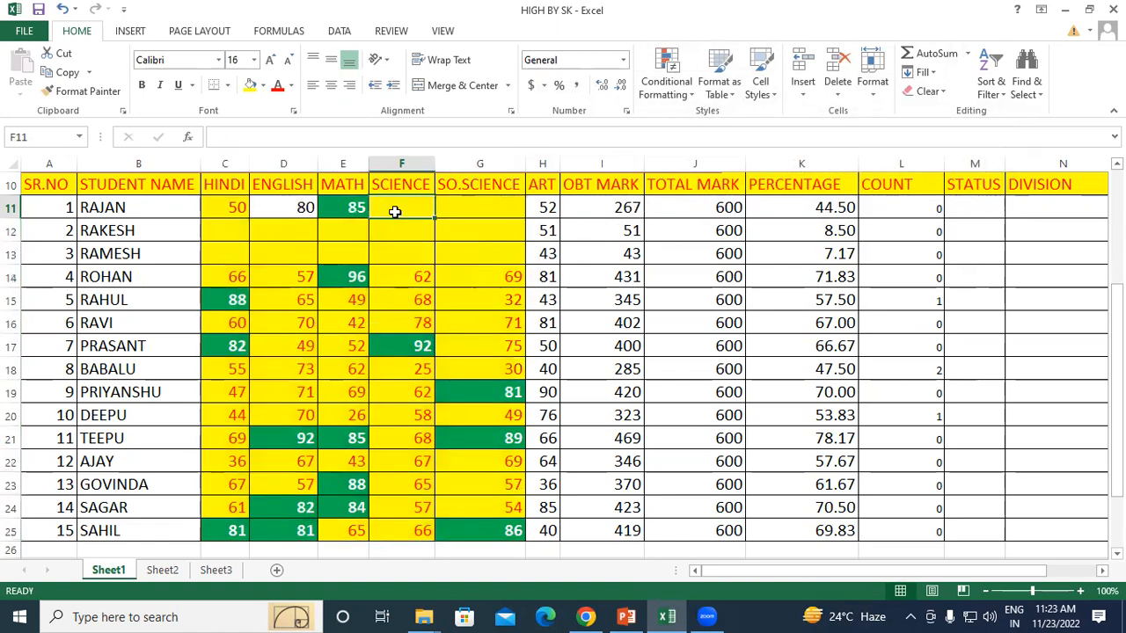
{"action": "type", "text": "90"}
{"action": "key", "text": "Return"}
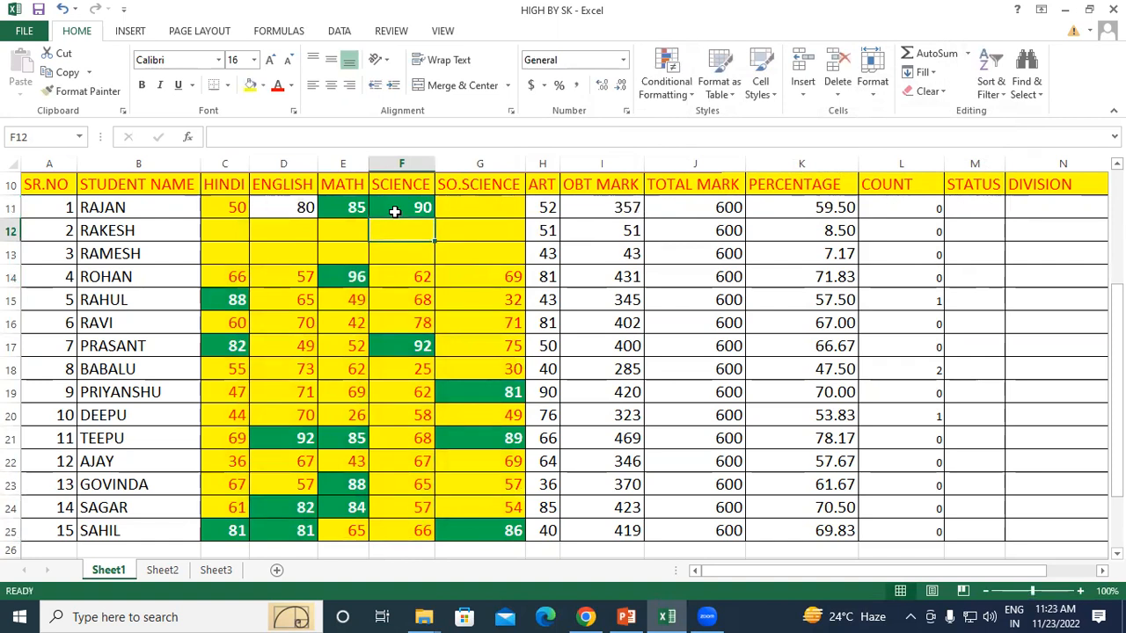
{"action": "type", "text": "20"}
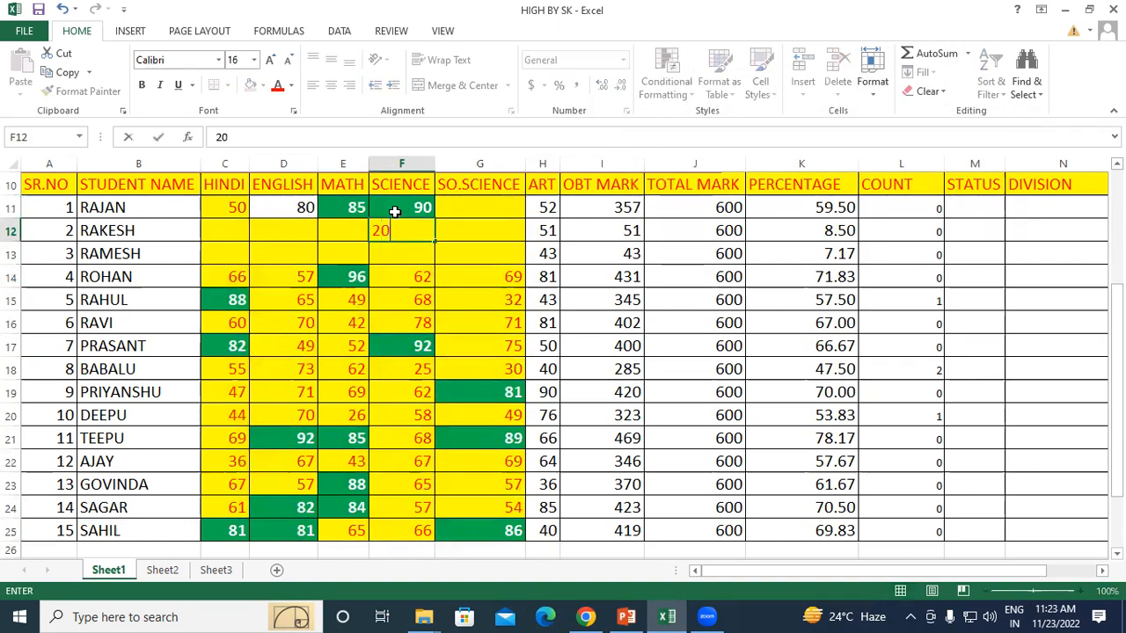
{"action": "key", "text": "Return"}
{"action": "type", "text": "90"}
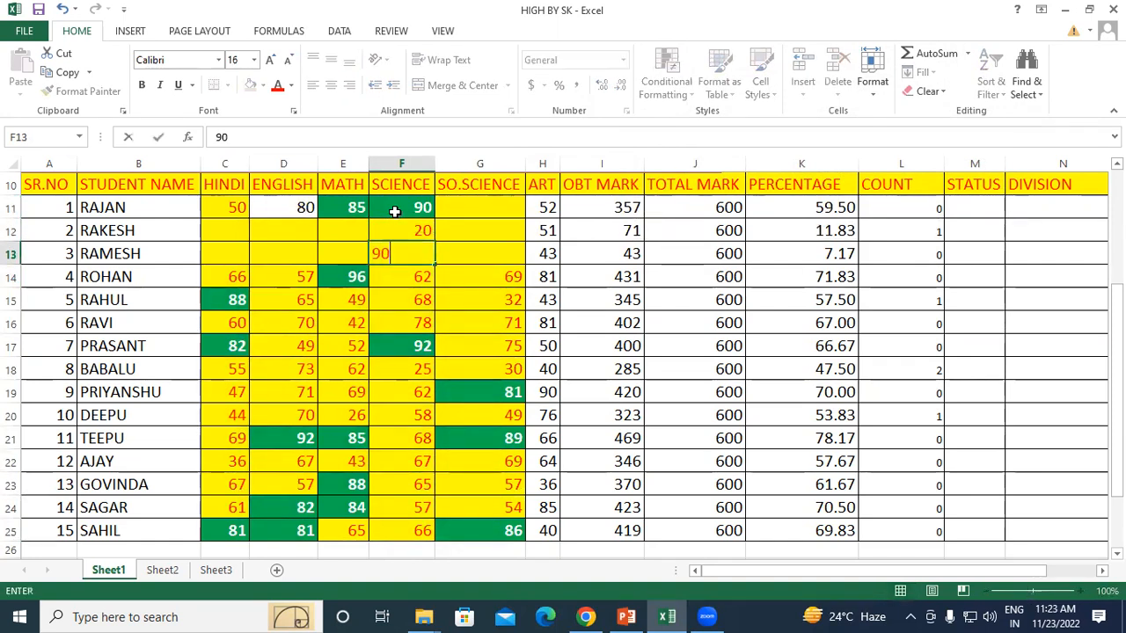
{"action": "key", "text": "Return"}
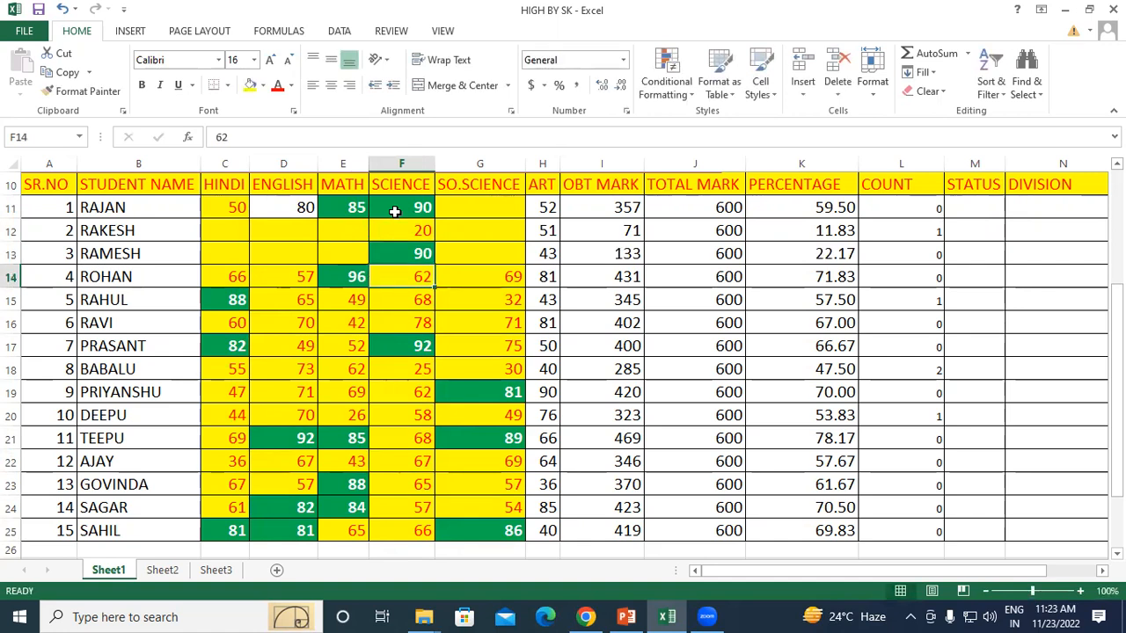
{"action": "type", "text": "1"}
{"action": "key", "text": "Return"}
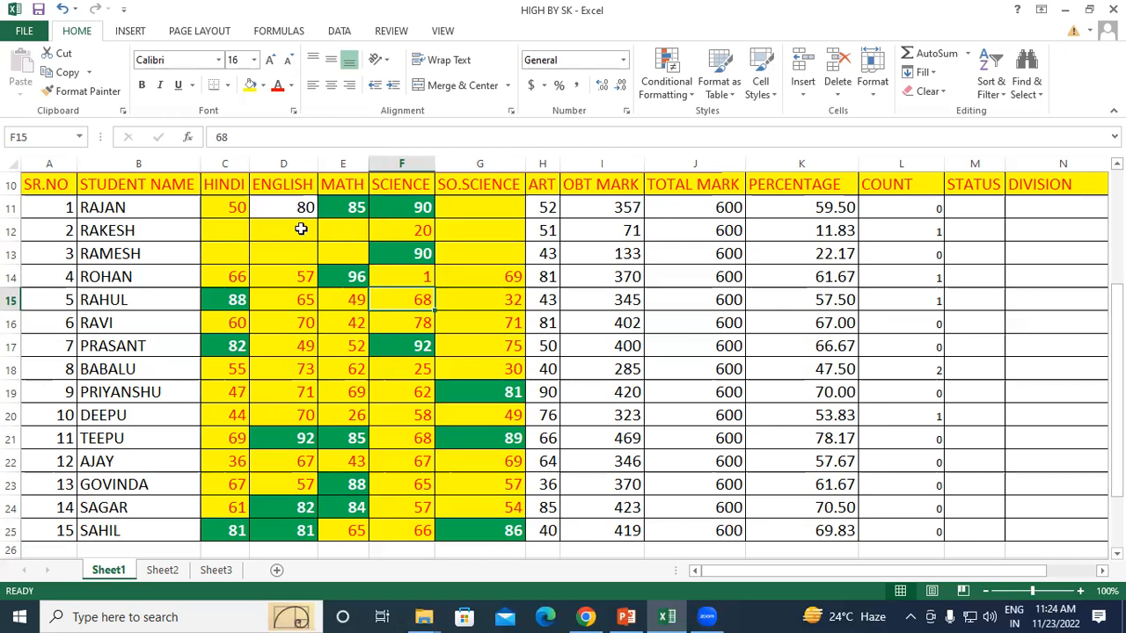
- Try a Between highlighting rule with the limits 200 and 300 on the ART to TOTAL MARK values in H11:J25
{"action": "left_click_drag", "start_coordinate": [234, 207], "coordinate": [309, 230]}
{"action": "left_click_drag", "start_coordinate": [547, 211], "coordinate": [720, 531]}
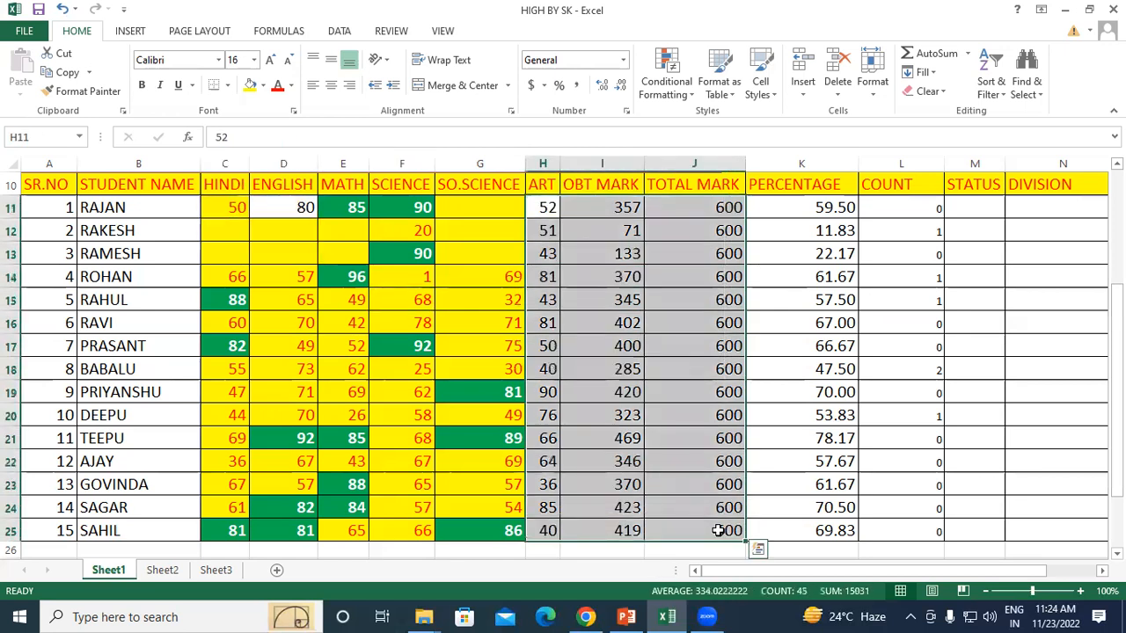
{"action": "left_click", "coordinate": [688, 87]}
{"action": "mouse_move", "coordinate": [739, 121]}
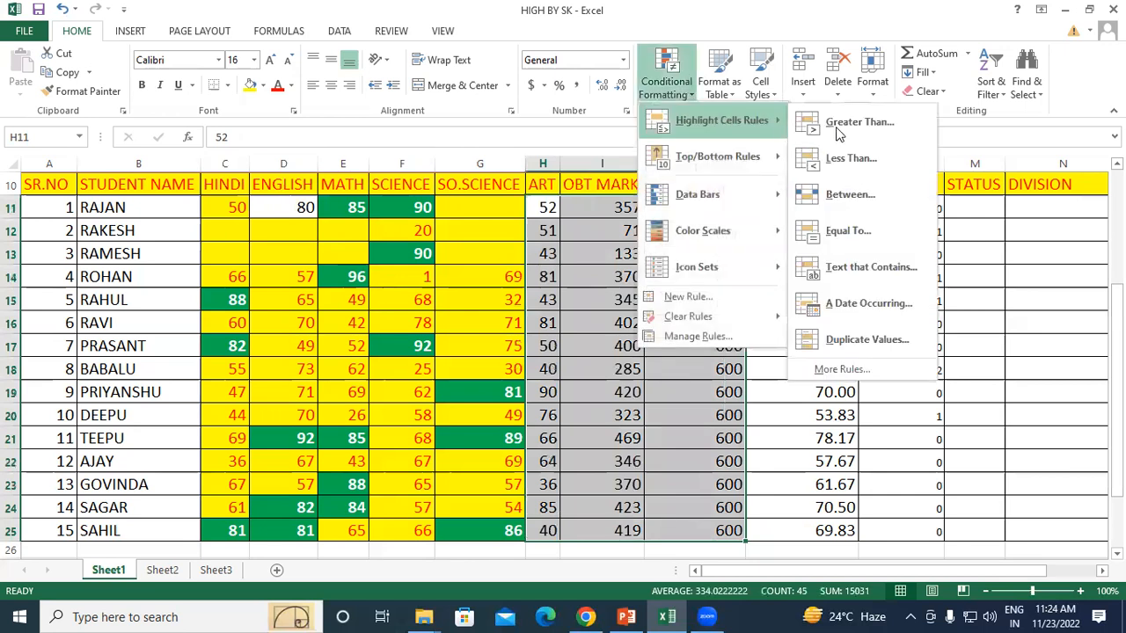
{"action": "left_click", "coordinate": [838, 195]}
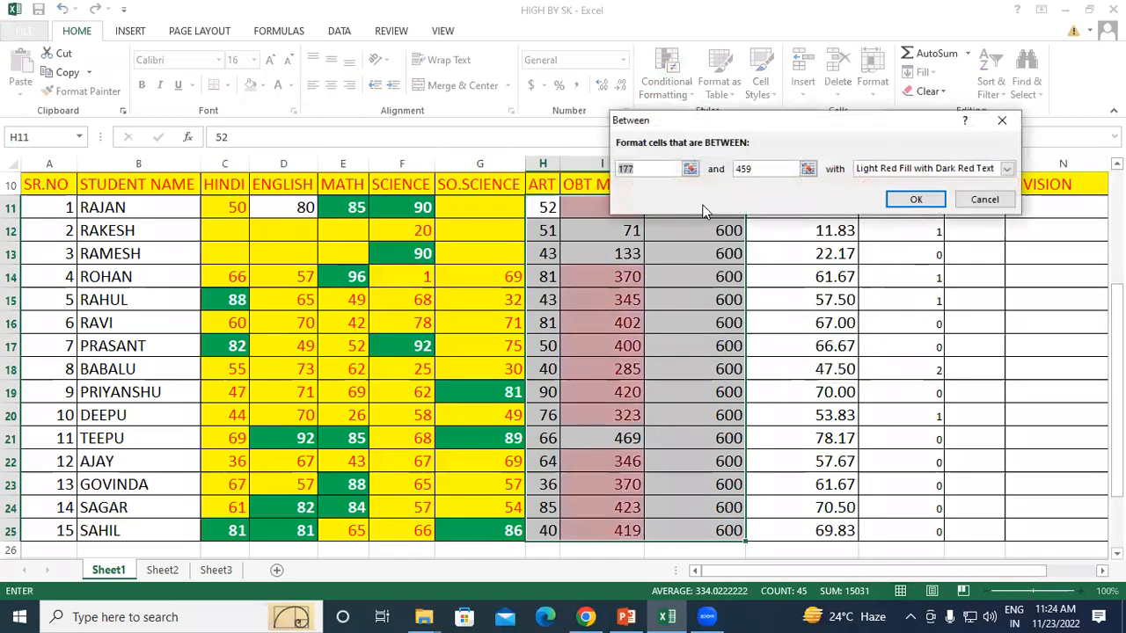
{"action": "left_click_drag", "start_coordinate": [671, 126], "coordinate": [535, 126]}
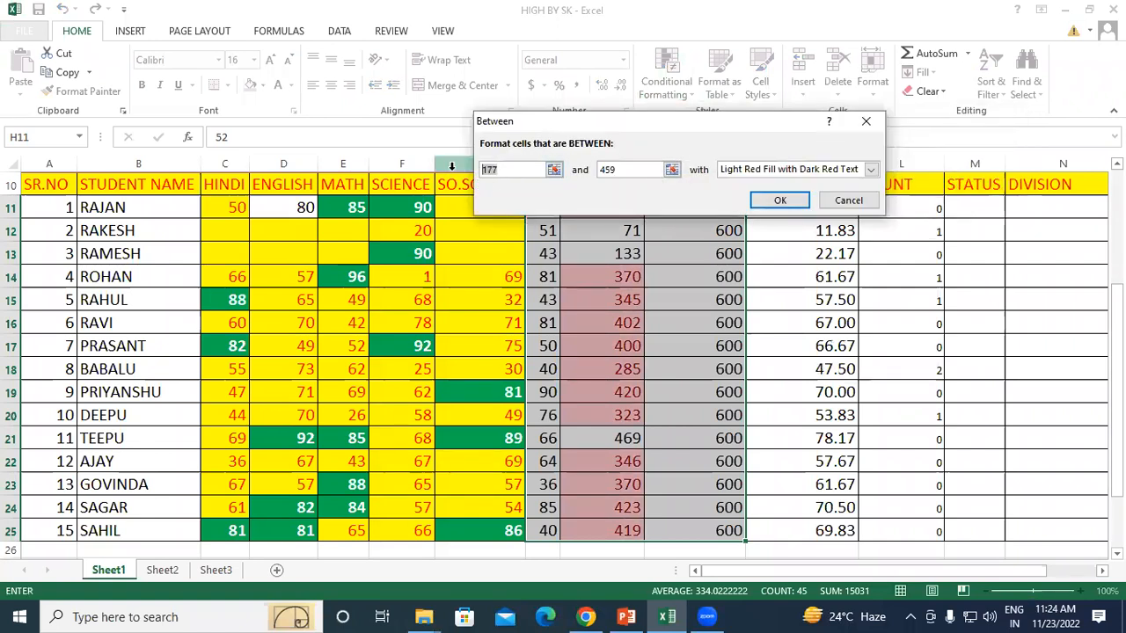
{"action": "type", "text": "200"}
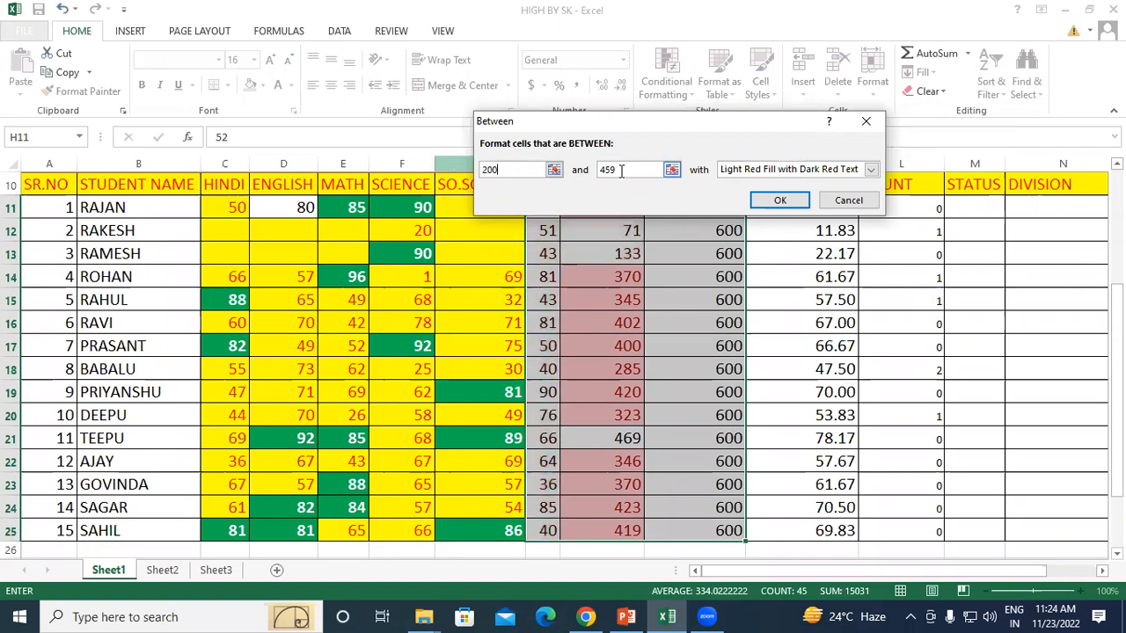
{"action": "left_click_drag", "start_coordinate": [621, 170], "coordinate": [583, 176]}
{"action": "type", "text": "300"}
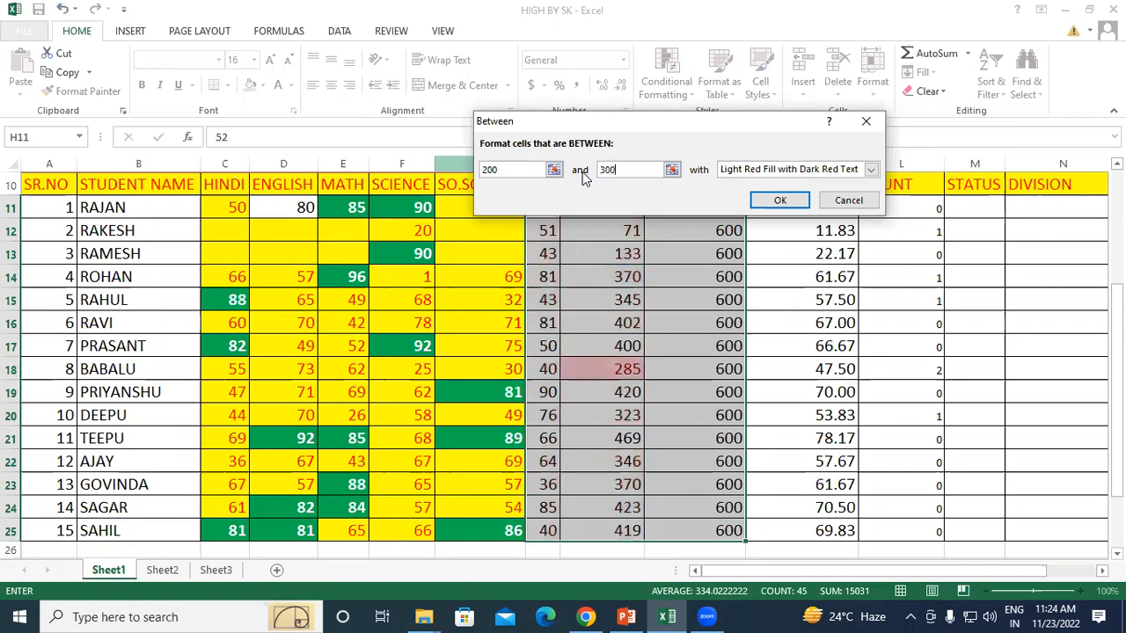
- Preview the Between rule with Red Text and with Light Red Fill
{"action": "left_click", "coordinate": [743, 170]}
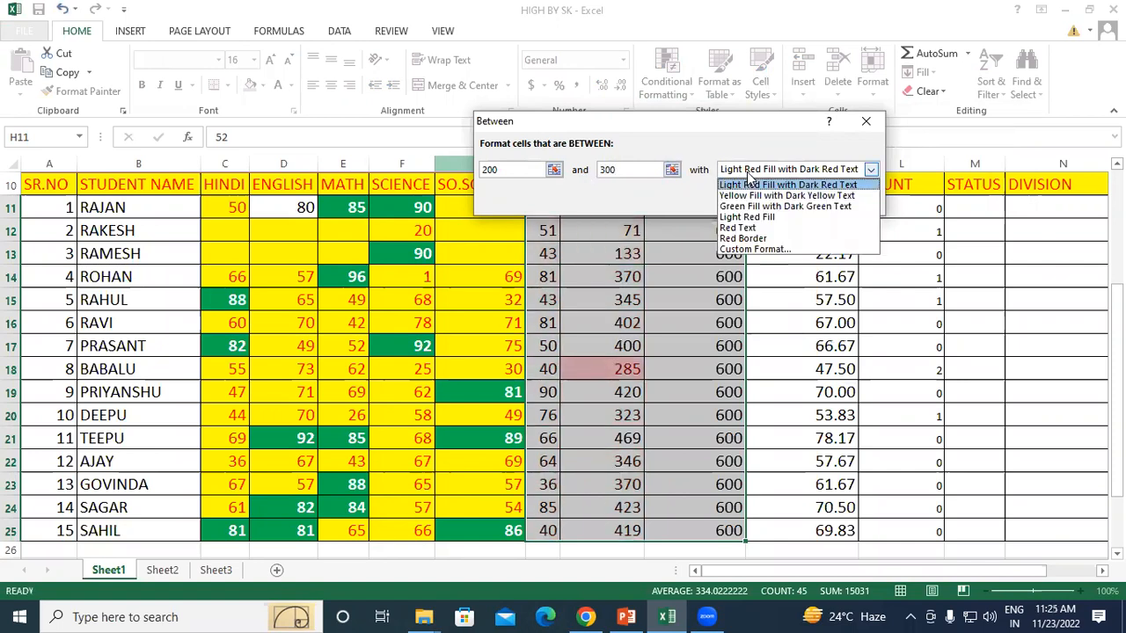
{"action": "left_click", "coordinate": [746, 234]}
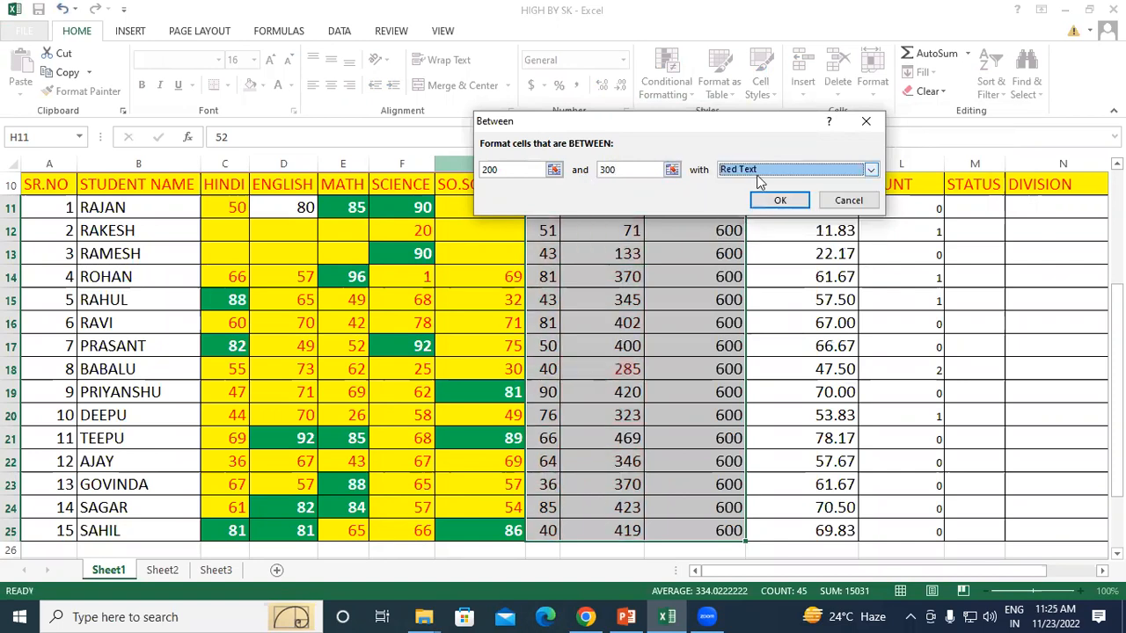
{"action": "left_click", "coordinate": [757, 172]}
{"action": "left_click", "coordinate": [745, 217]}
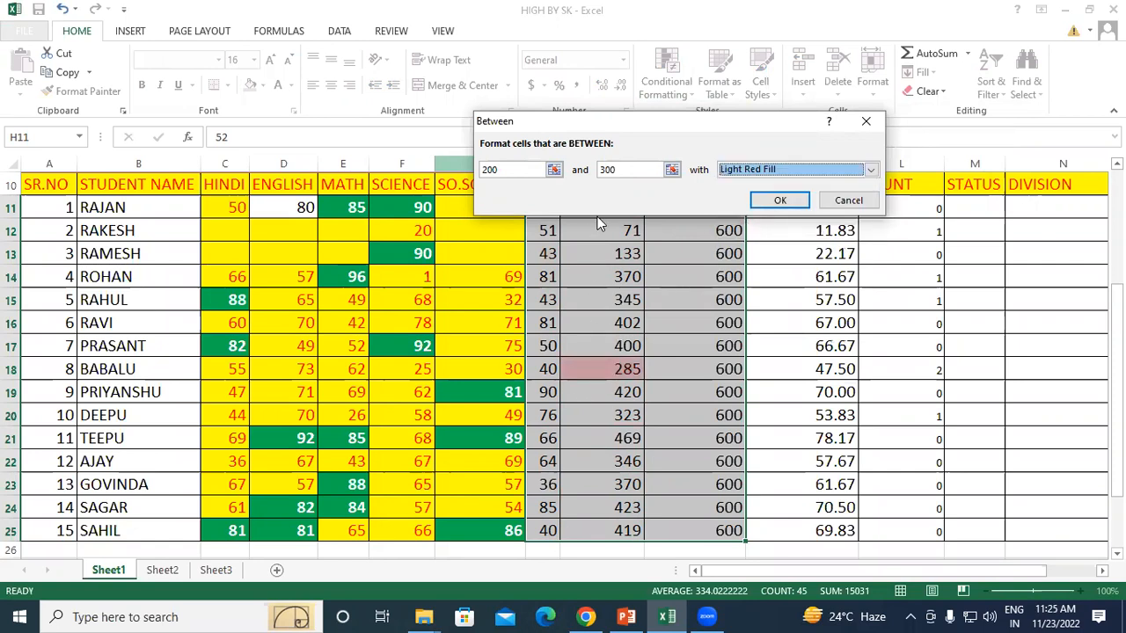
- Try the limits 300 and 400 for the Between rule and close it without applying
{"action": "left_click_drag", "start_coordinate": [619, 131], "coordinate": [326, 84]}
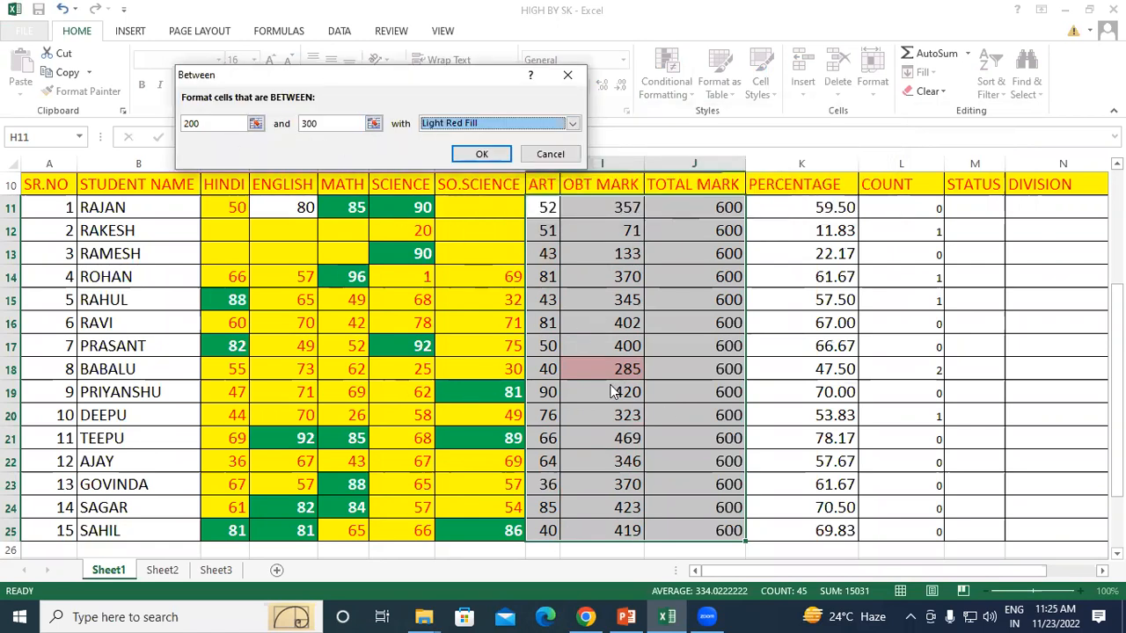
{"action": "double_click", "coordinate": [318, 123]}
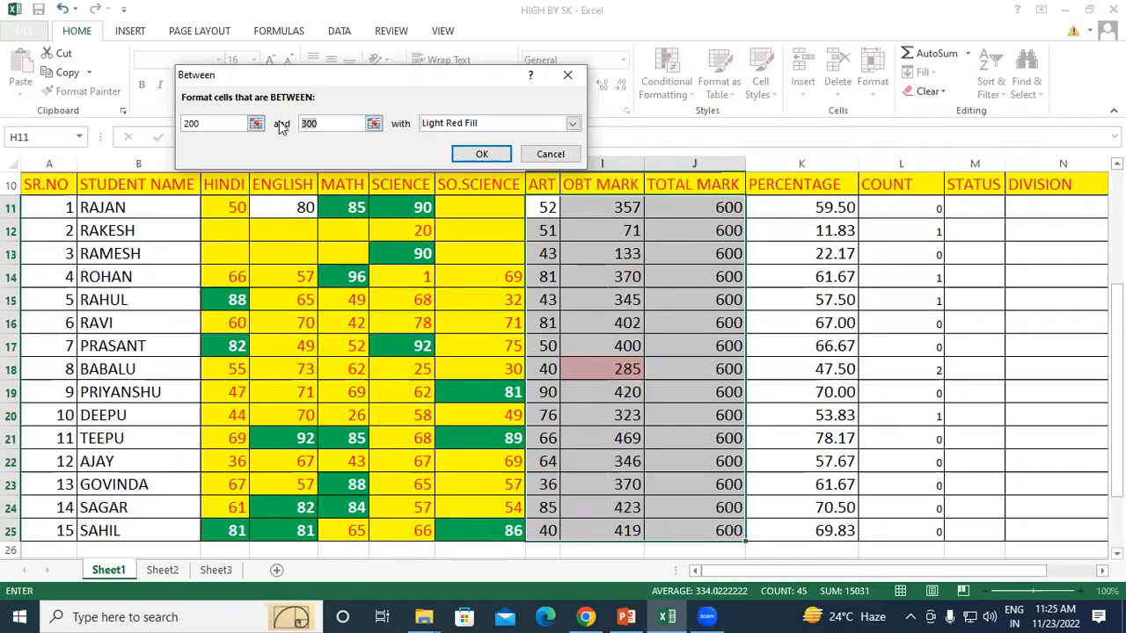
{"action": "type", "text": "400"}
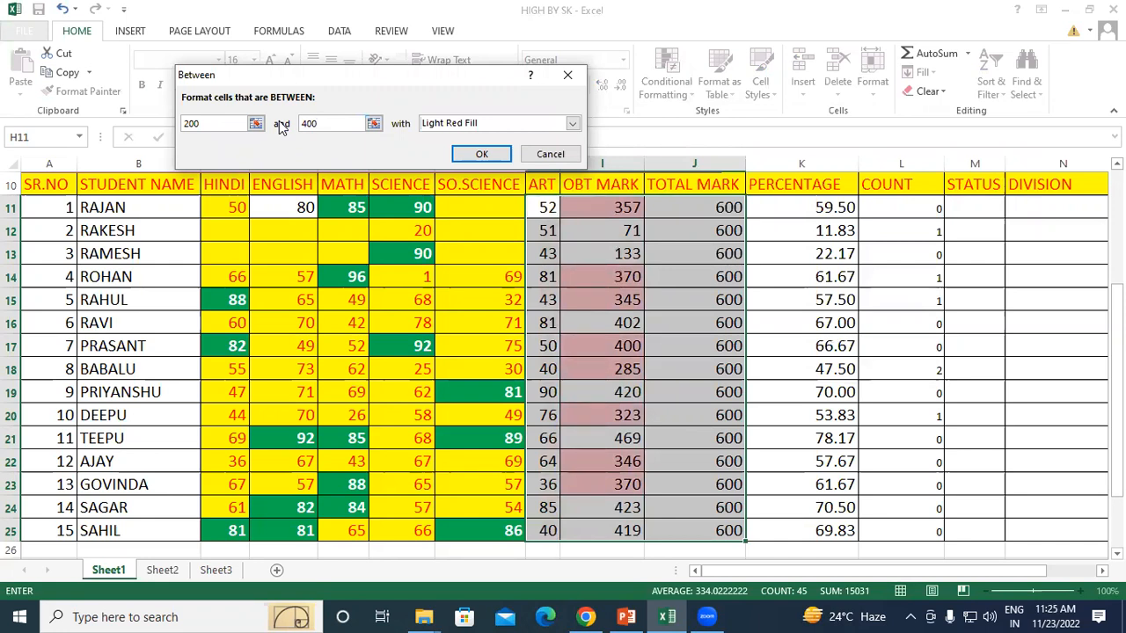
{"action": "left_click_drag", "start_coordinate": [233, 123], "coordinate": [120, 130]}
{"action": "type", "text": "300"}
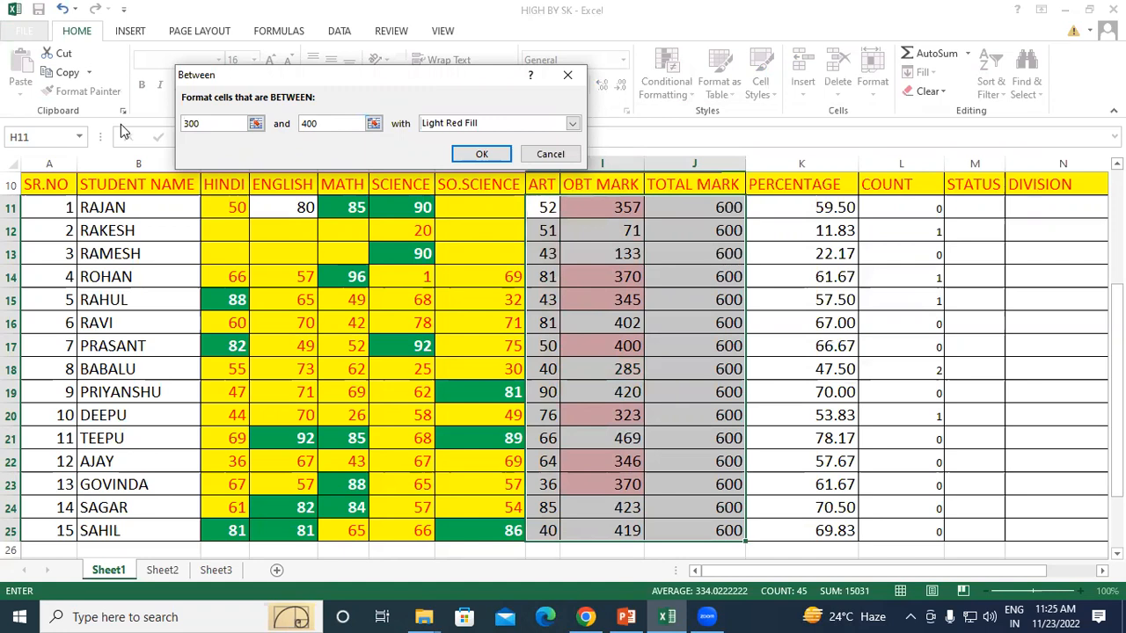
{"action": "left_click", "coordinate": [572, 123]}
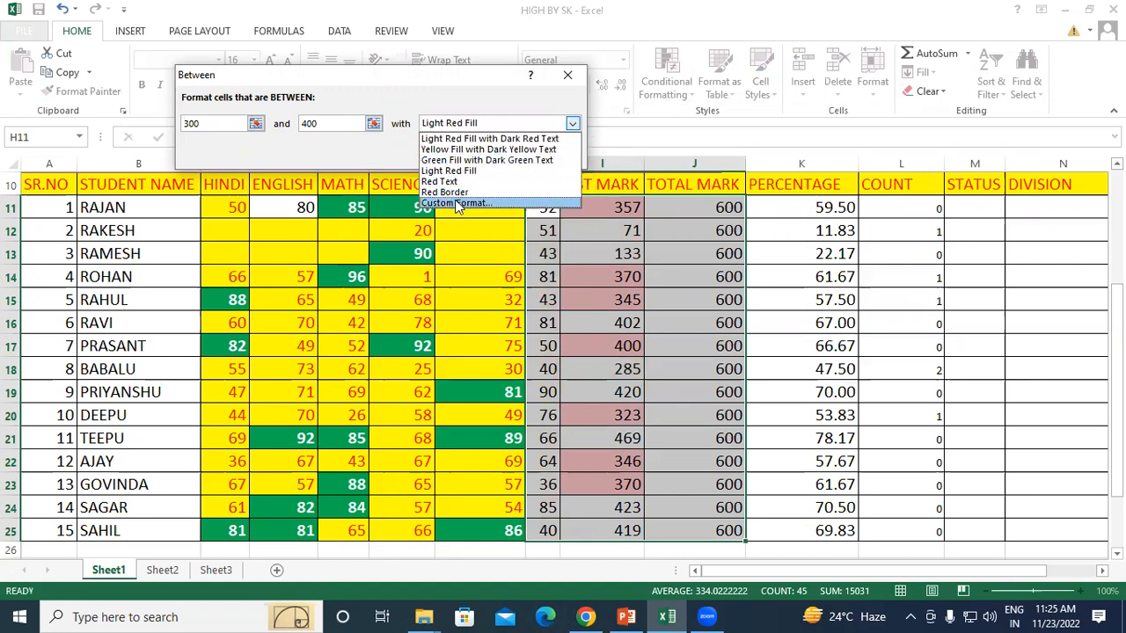
{"action": "left_click", "coordinate": [570, 79]}
{"action": "left_click", "coordinate": [570, 79]}
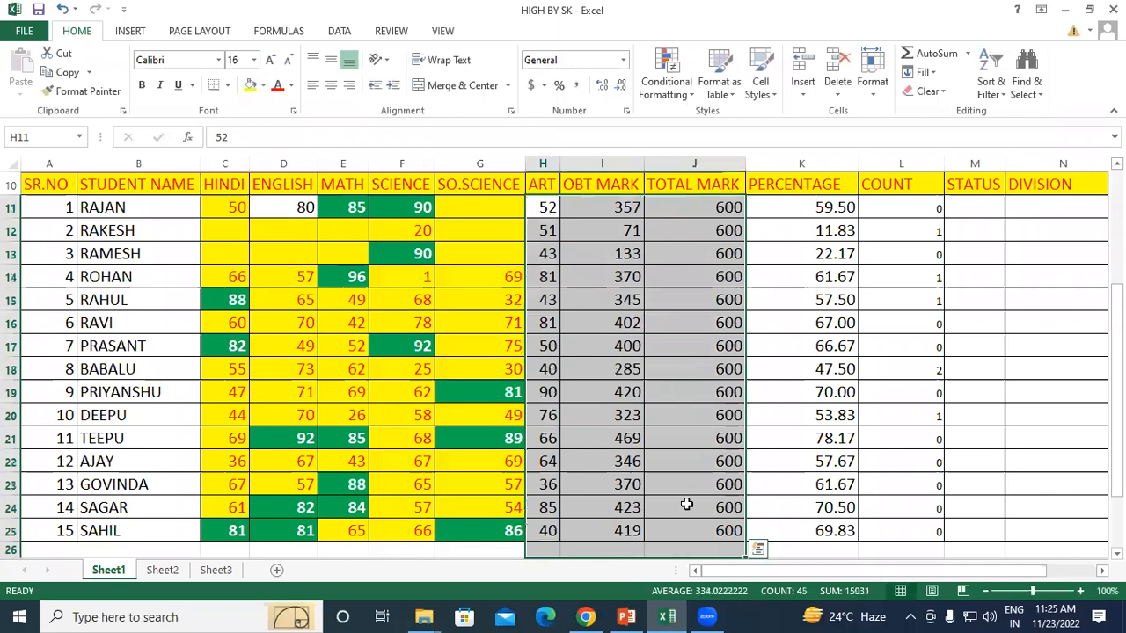
- Try an Equal To highlighting rule with the value 50 on the ART to TOTAL MARK values
{"action": "left_click", "coordinate": [666, 81]}
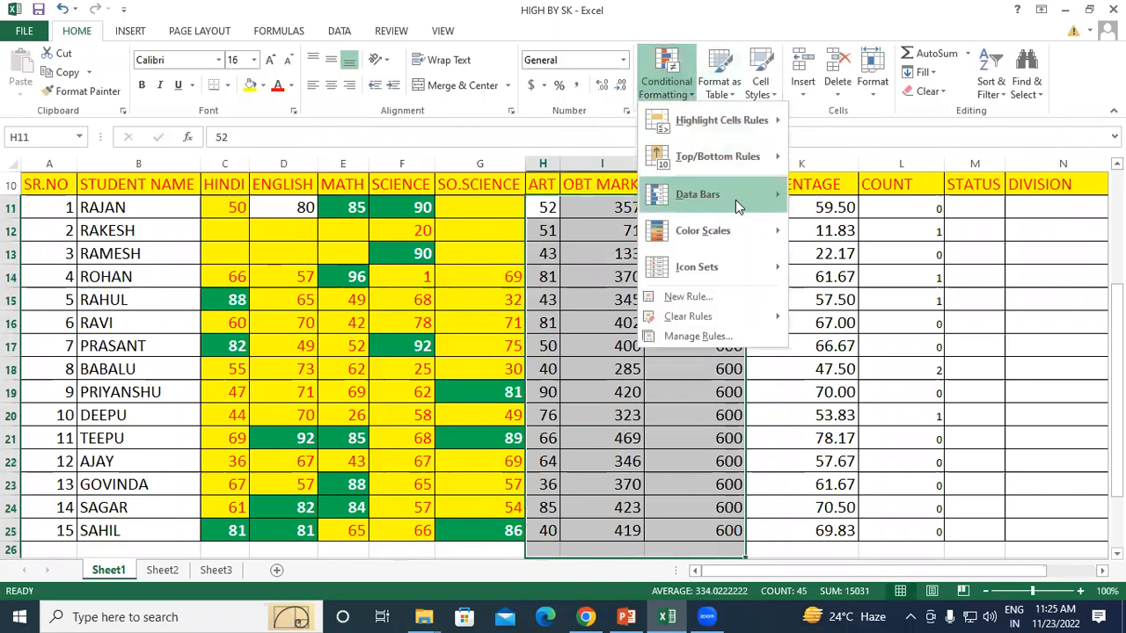
{"action": "mouse_move", "coordinate": [739, 121]}
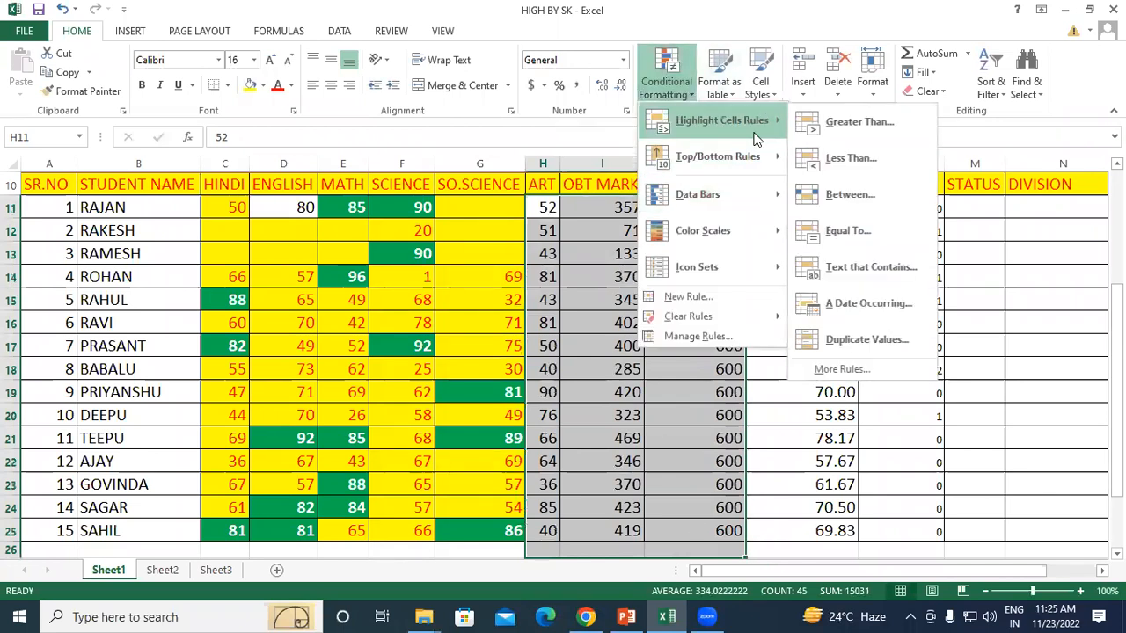
{"action": "left_click", "coordinate": [847, 232]}
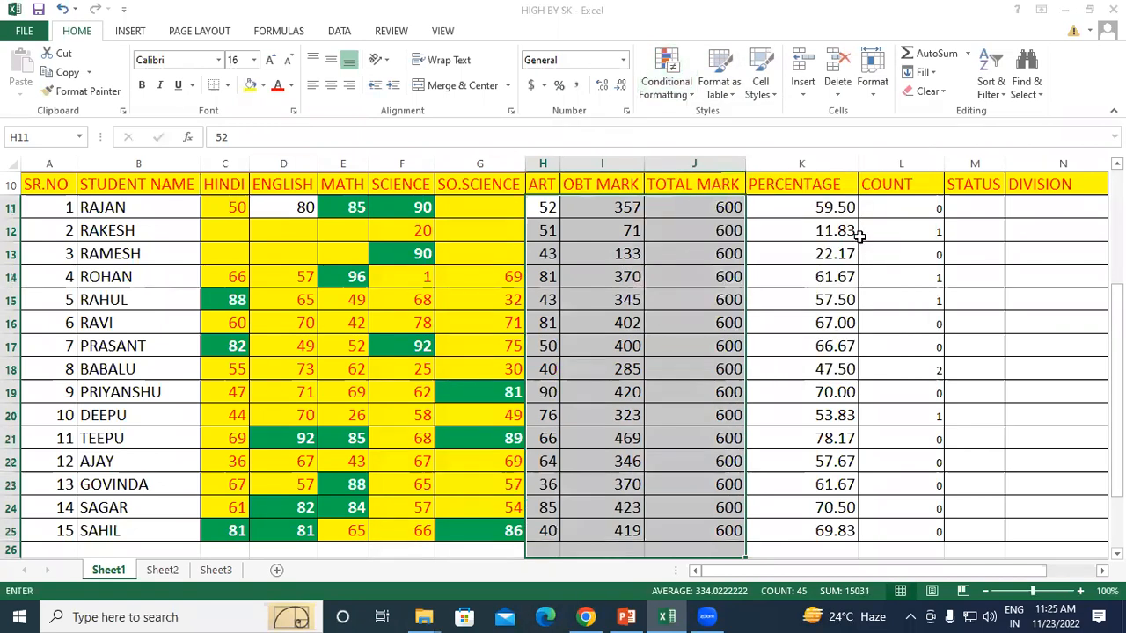
{"action": "left_click_drag", "start_coordinate": [293, 81], "coordinate": [623, 95]}
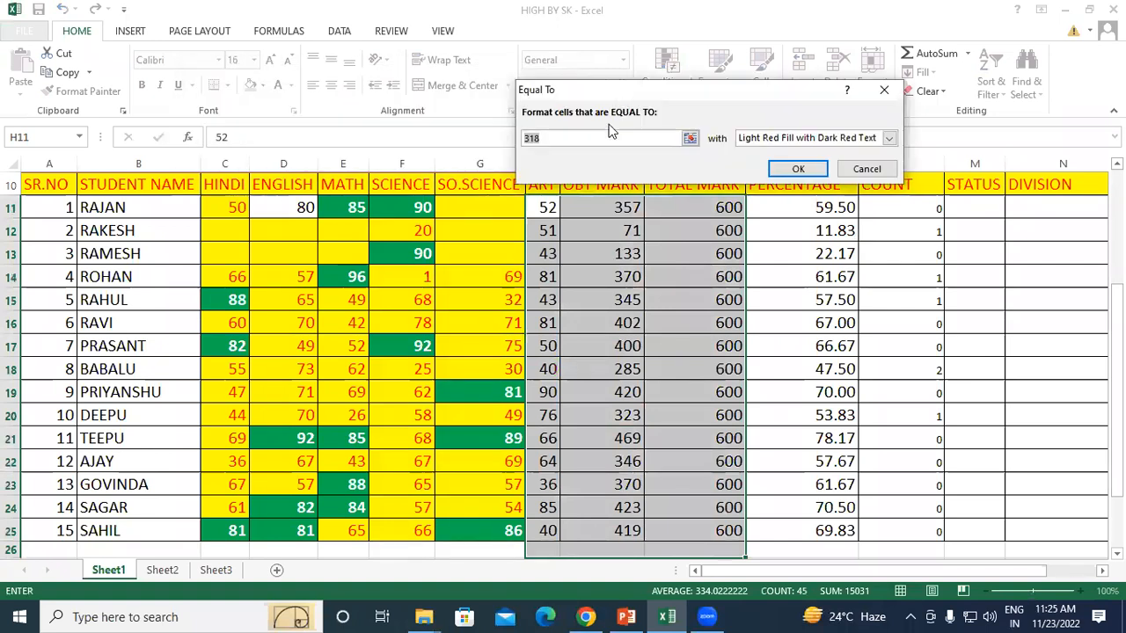
{"action": "left_click", "coordinate": [558, 139]}
{"action": "key", "text": "BackSpace"}
{"action": "key", "text": "BackSpace"}
{"action": "key", "text": "BackSpace"}
{"action": "type", "text": "50"}
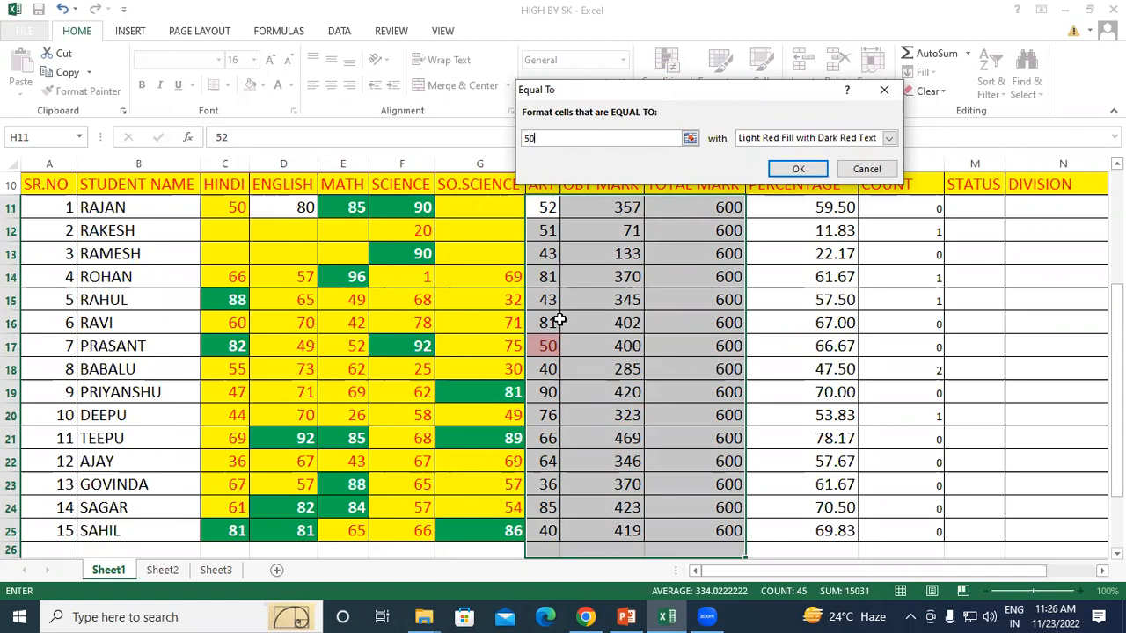
- Try the values 80 and 40 for the Equal To rule and close it without applying
{"action": "double_click", "coordinate": [550, 138]}
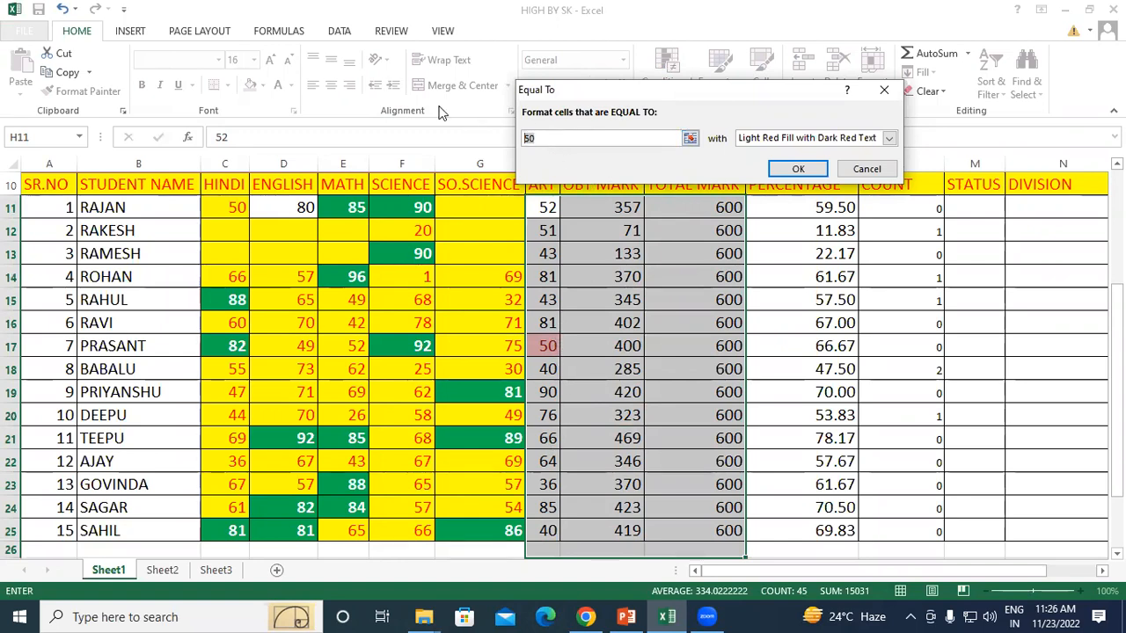
{"action": "type", "text": "80"}
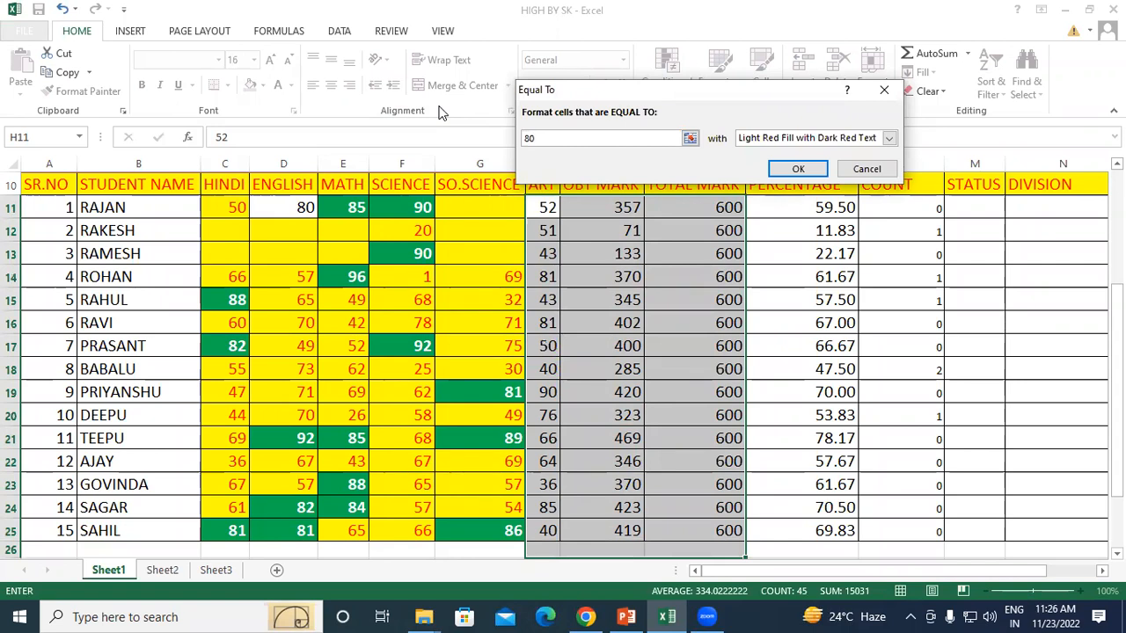
{"action": "left_click_drag", "start_coordinate": [538, 135], "coordinate": [479, 134]}
{"action": "type", "text": "40"}
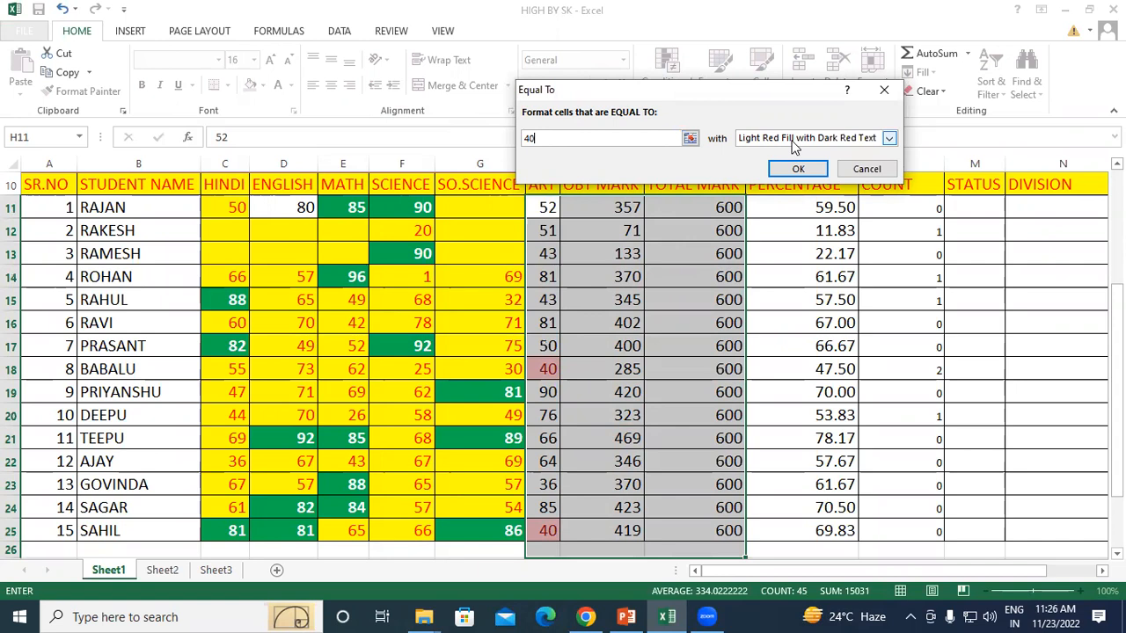
{"action": "left_click", "coordinate": [884, 90]}
- Start a Text That Contains highlighting rule on the empty cells B29:B44, entering a sample person's first name as the text
{"action": "left_click", "coordinate": [692, 93]}
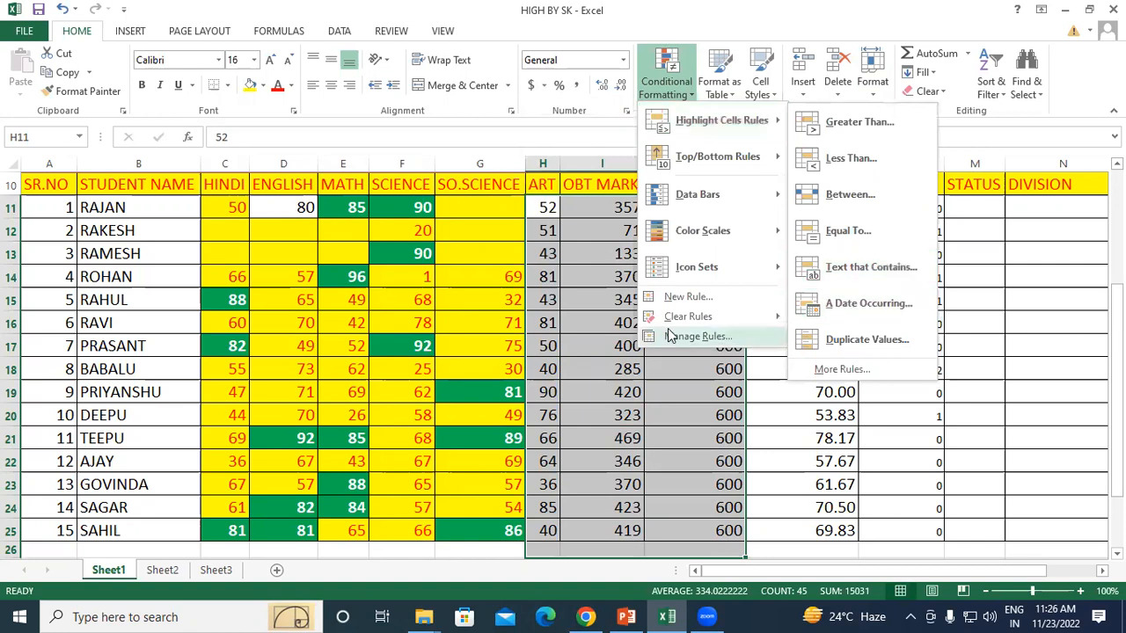
{"action": "left_click", "coordinate": [179, 242]}
{"action": "left_click", "coordinate": [149, 211]}
{"action": "scroll", "coordinate": [201, 288], "scroll_direction": "down", "scroll_amount": 6}
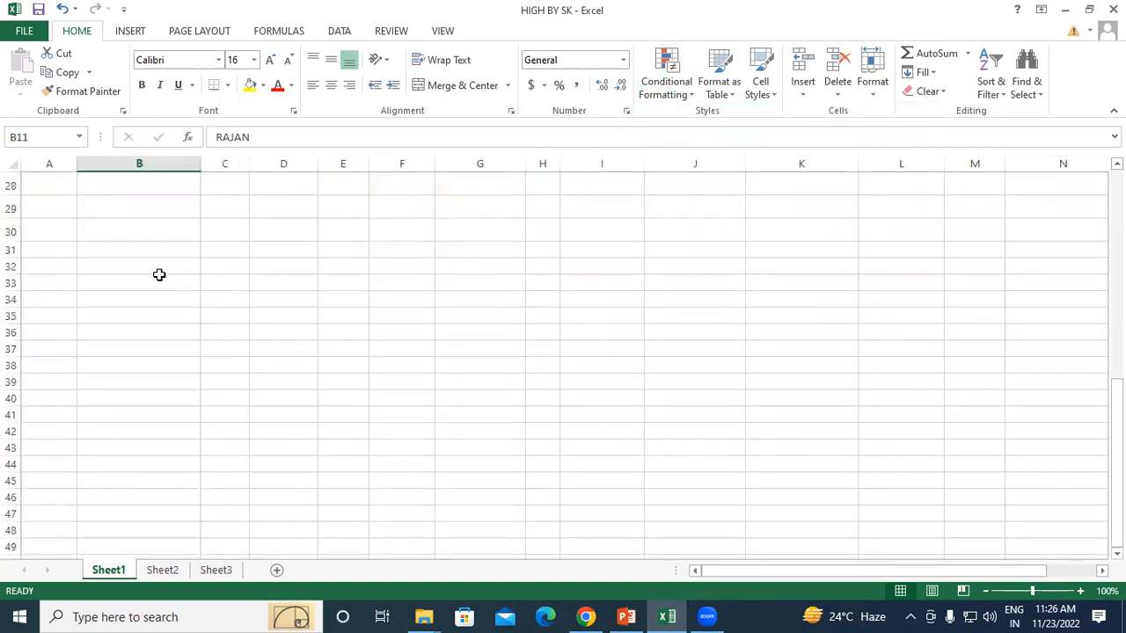
{"action": "left_click_drag", "start_coordinate": [137, 209], "coordinate": [130, 467]}
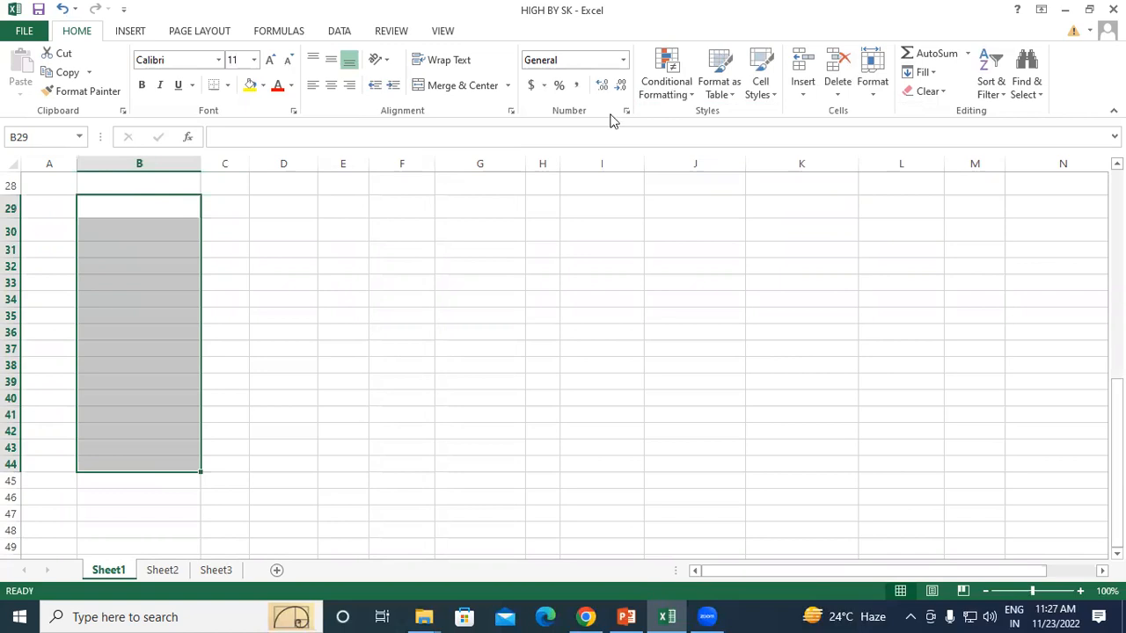
{"action": "left_click", "coordinate": [612, 116]}
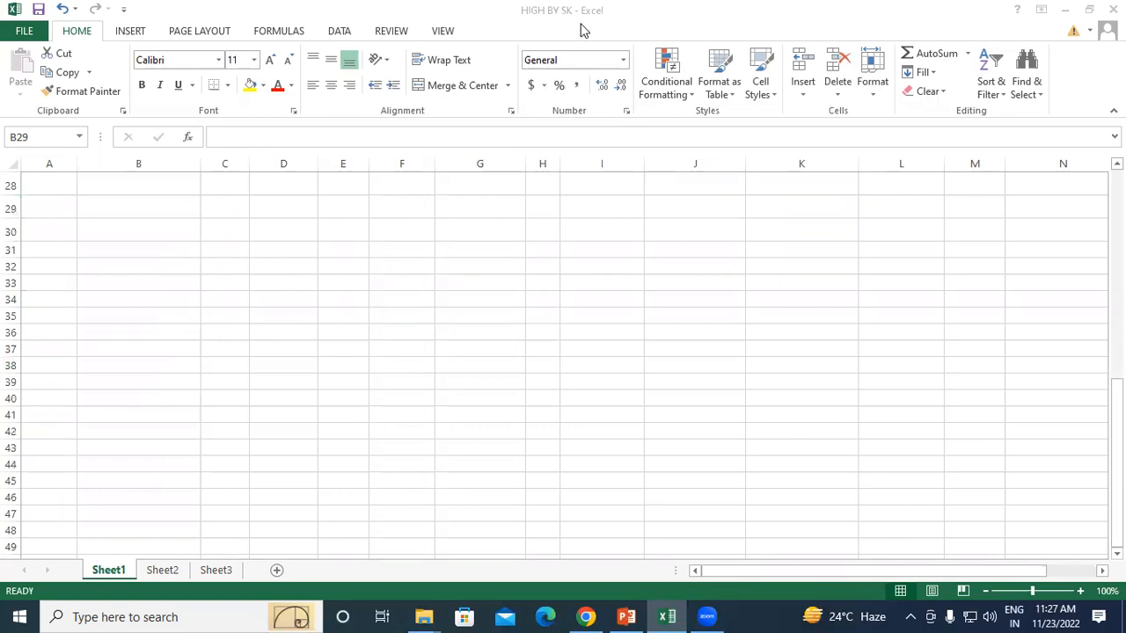
{"action": "left_click", "coordinate": [686, 95]}
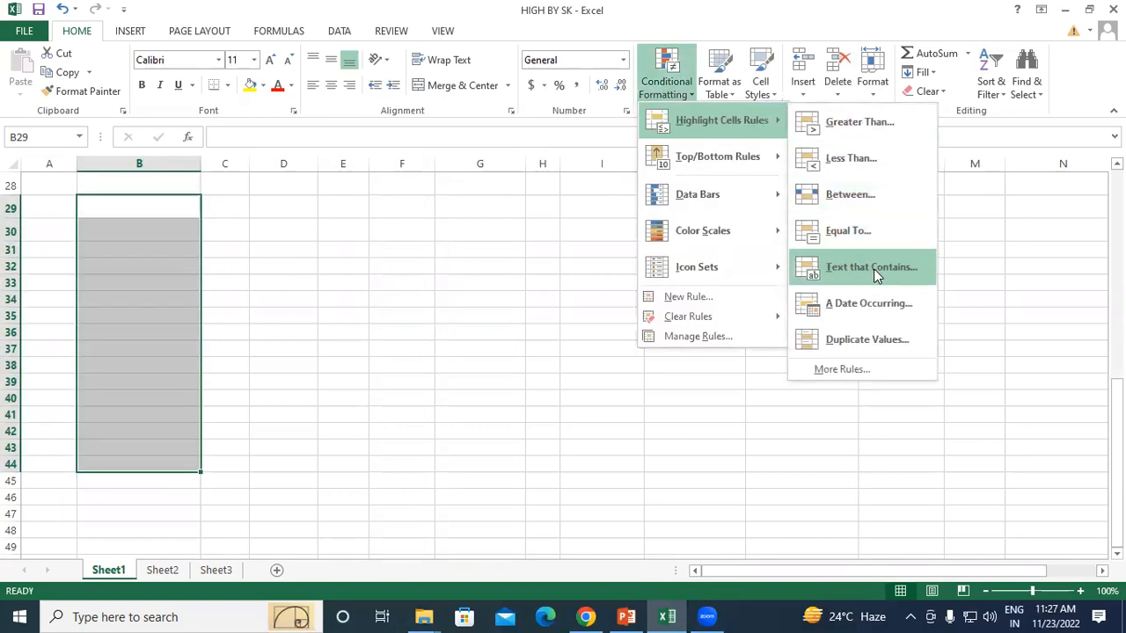
{"action": "left_click", "coordinate": [852, 270]}
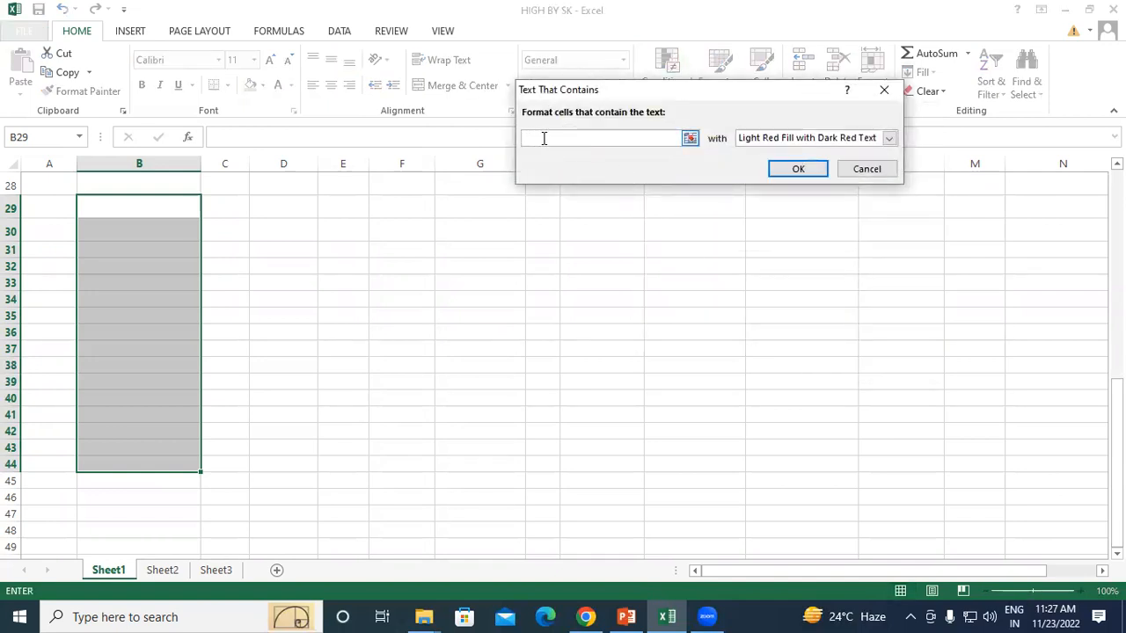
{"action": "type", "text": "Shambhoo"}
- Give the rule a custom format with a green fill and bold white text, and apply it
{"action": "left_click", "coordinate": [761, 138]}
{"action": "left_click", "coordinate": [774, 216]}
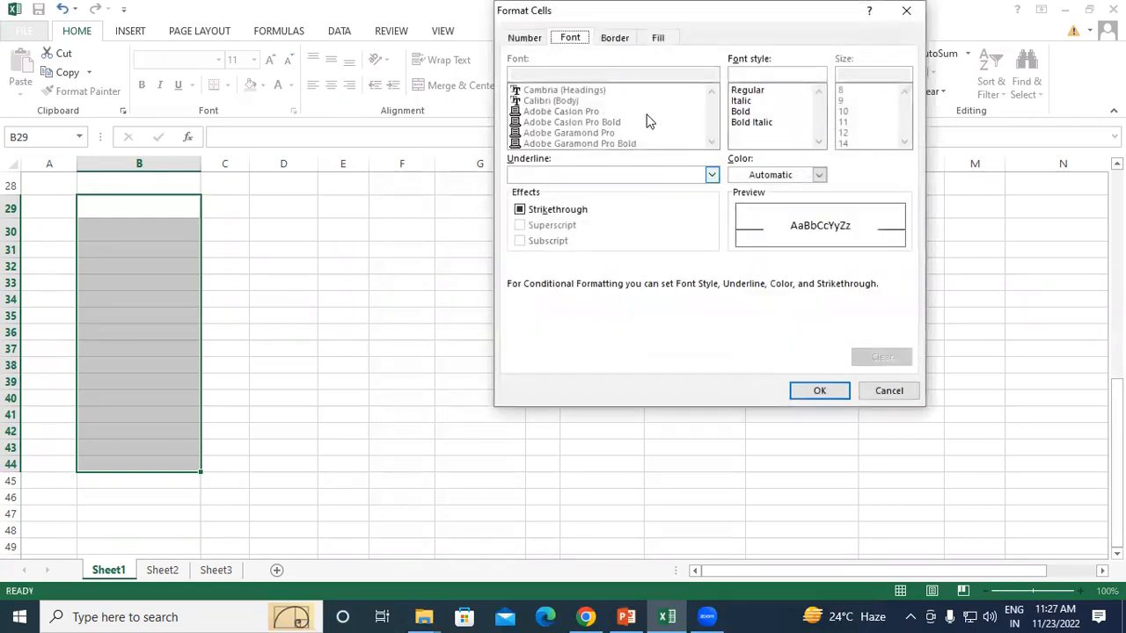
{"action": "left_click", "coordinate": [660, 42]}
{"action": "left_click", "coordinate": [596, 199]}
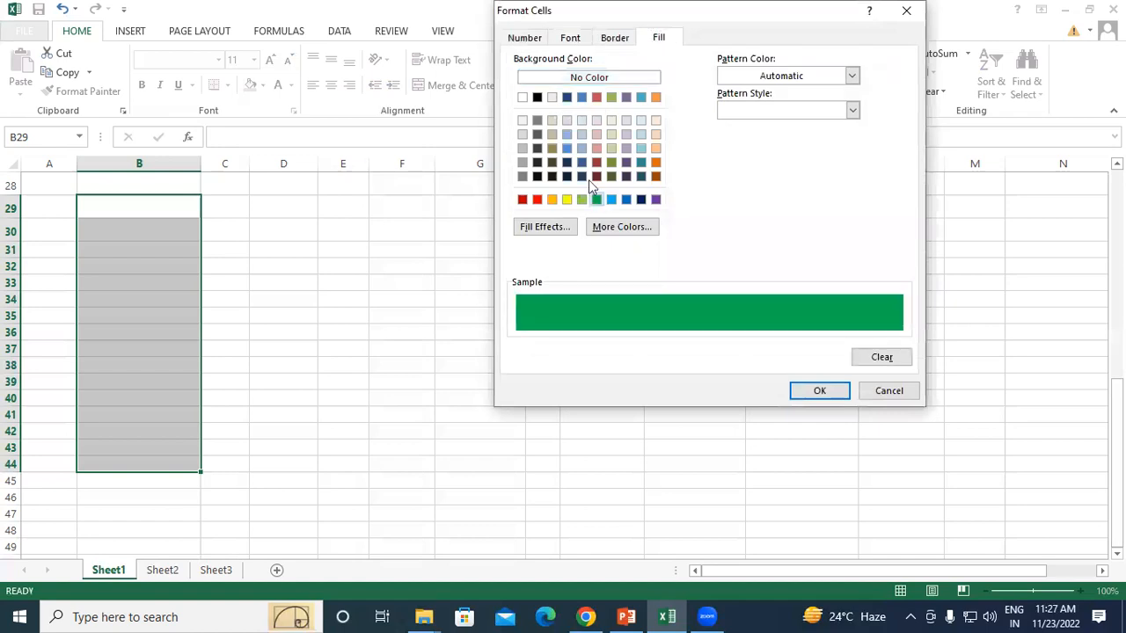
{"action": "left_click", "coordinate": [570, 38]}
{"action": "left_click", "coordinate": [743, 112]}
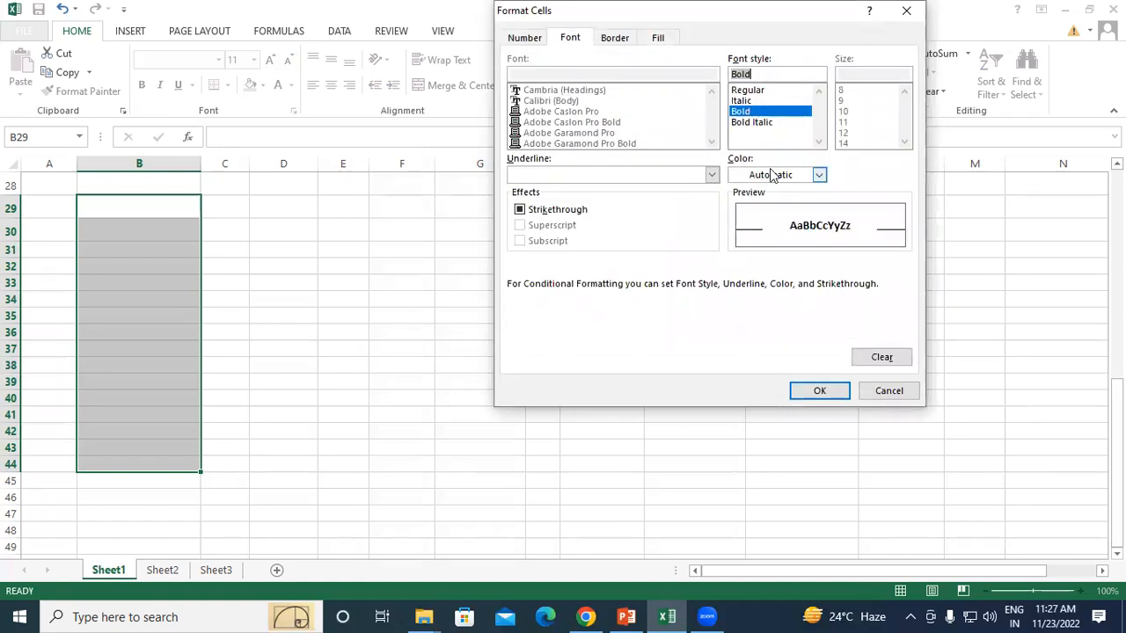
{"action": "left_click", "coordinate": [774, 174]}
{"action": "left_click", "coordinate": [739, 231]}
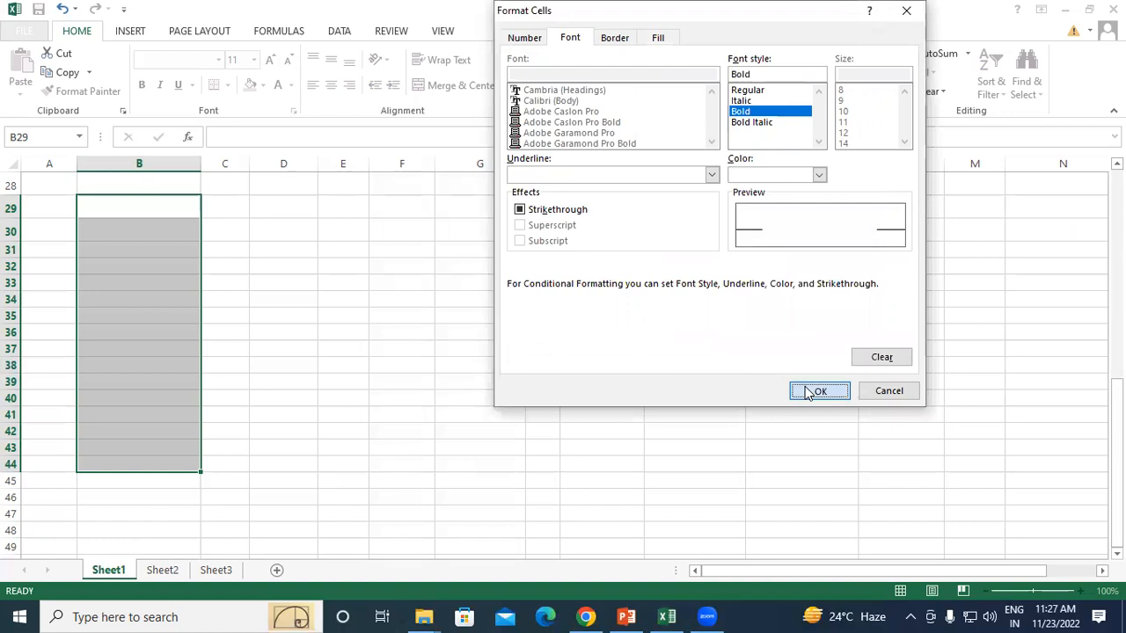
{"action": "left_click", "coordinate": [807, 391]}
{"action": "left_click", "coordinate": [798, 167]}
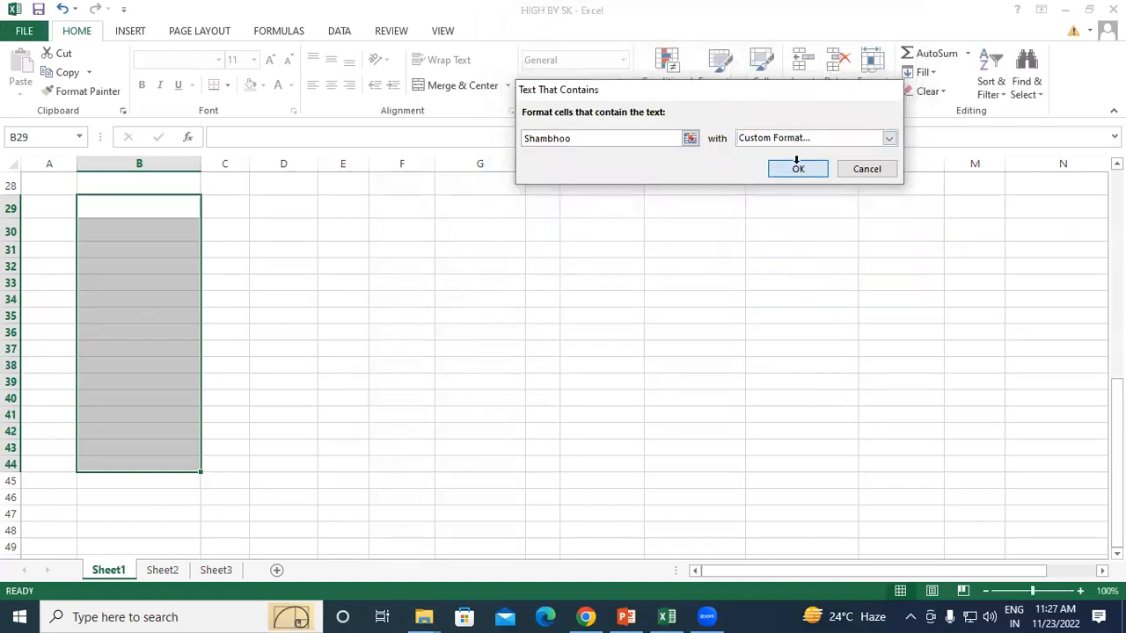
- Start another Text That Contains rule on B29:B44 with a second sample first name as the text
{"action": "left_click", "coordinate": [686, 97]}
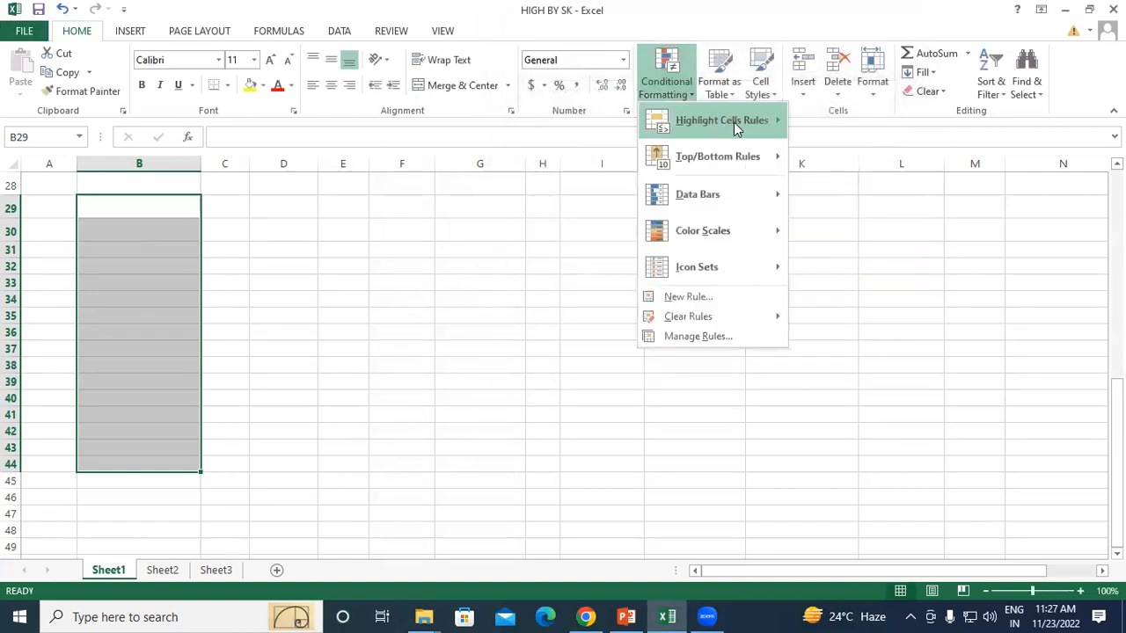
{"action": "mouse_move", "coordinate": [733, 122]}
{"action": "left_click", "coordinate": [857, 266]}
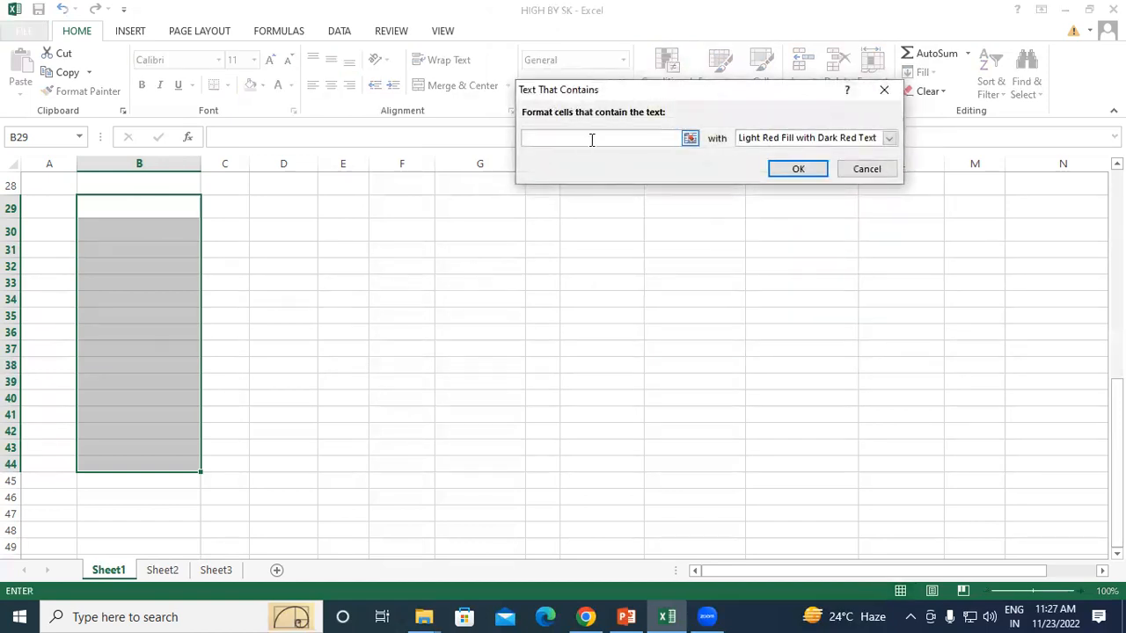
{"action": "type", "text": "P"}
- Set the second name's custom format to a yellow fill with bold red text, and apply the rule
{"action": "left_click", "coordinate": [889, 138]}
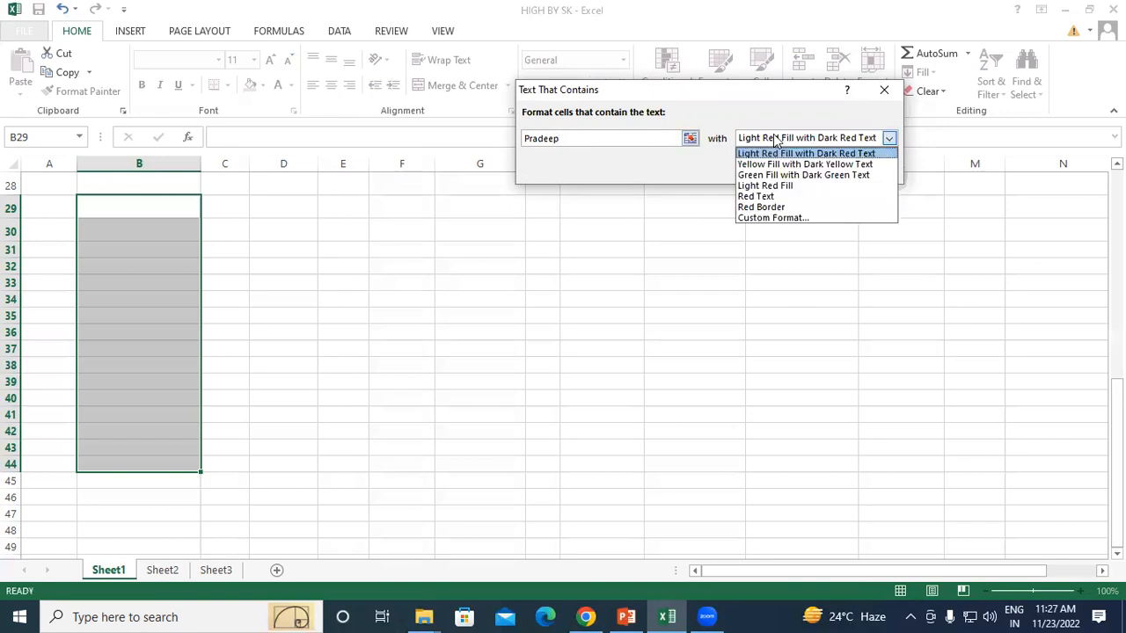
{"action": "left_click", "coordinate": [779, 219]}
{"action": "left_click", "coordinate": [619, 39]}
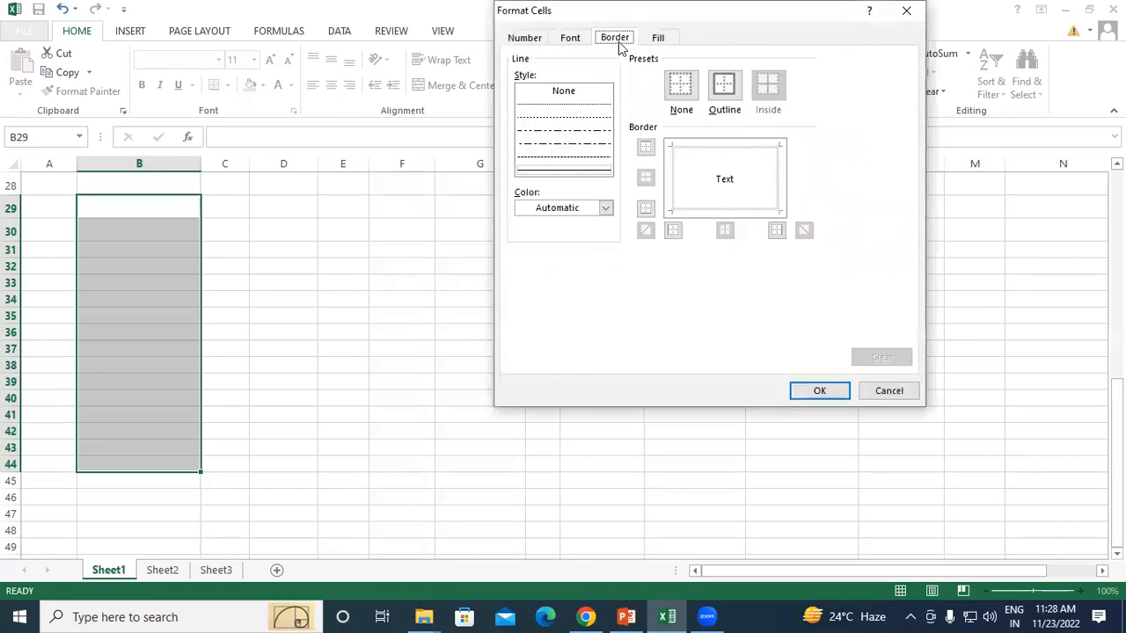
{"action": "left_click", "coordinate": [651, 40]}
{"action": "left_click", "coordinate": [567, 200]}
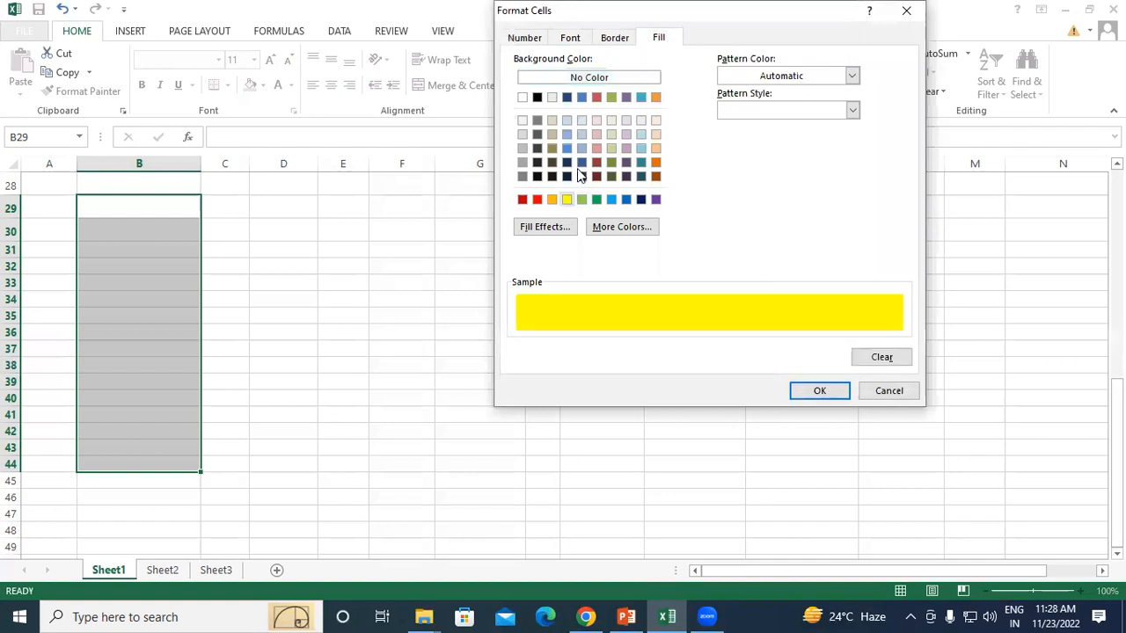
{"action": "left_click", "coordinate": [572, 39]}
{"action": "left_click", "coordinate": [748, 113]}
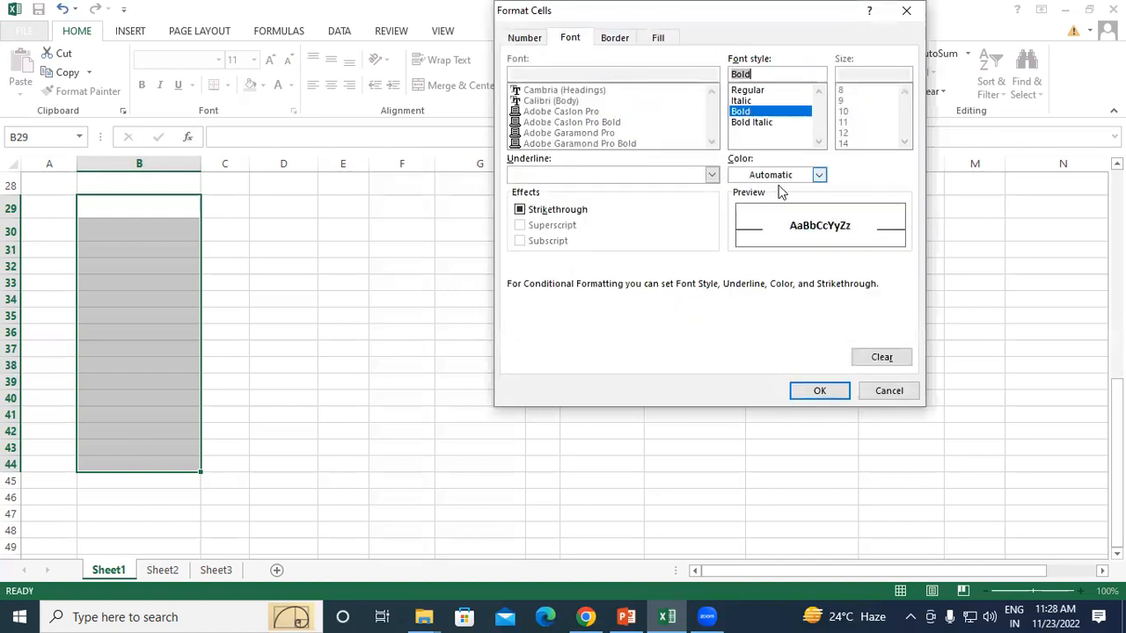
{"action": "left_click", "coordinate": [781, 175]}
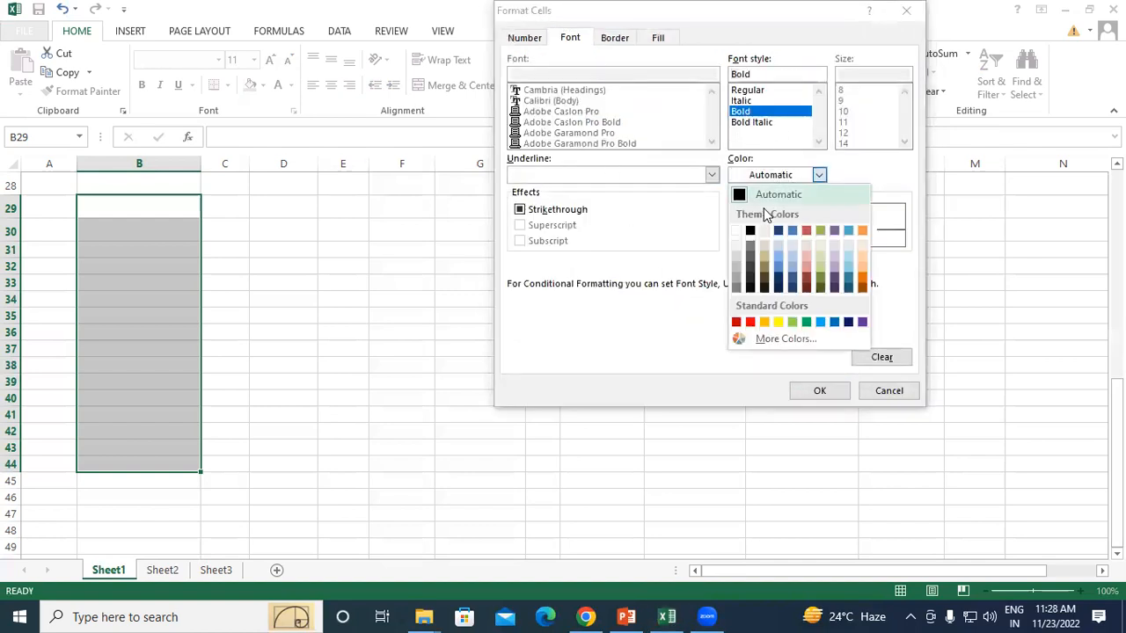
{"action": "left_click", "coordinate": [751, 323]}
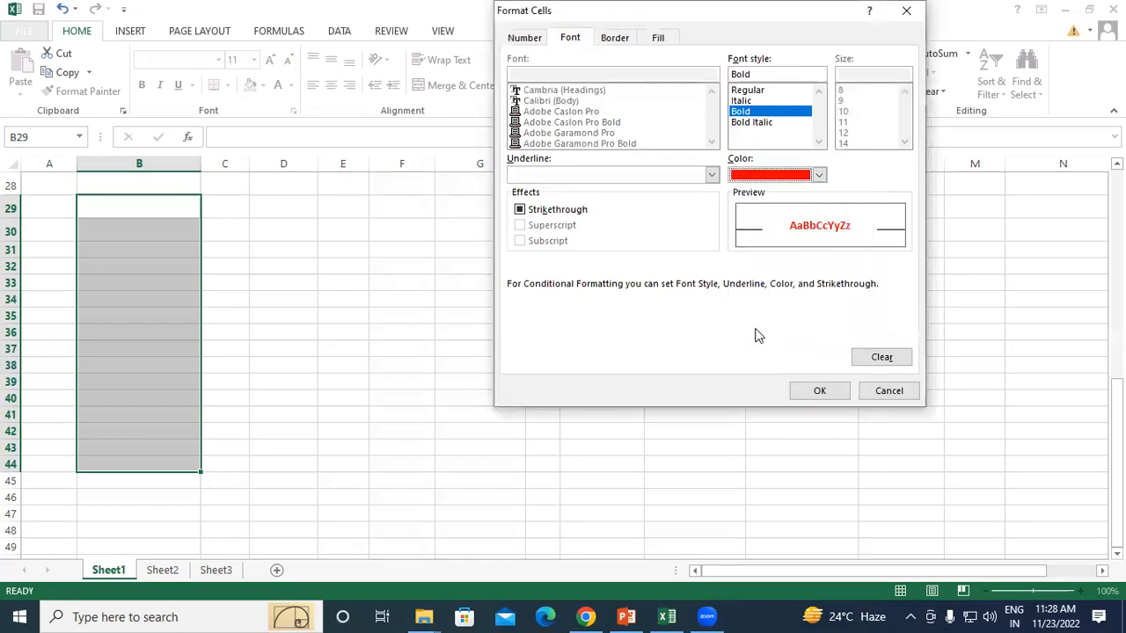
{"action": "left_click", "coordinate": [807, 393]}
{"action": "left_click", "coordinate": [793, 172]}
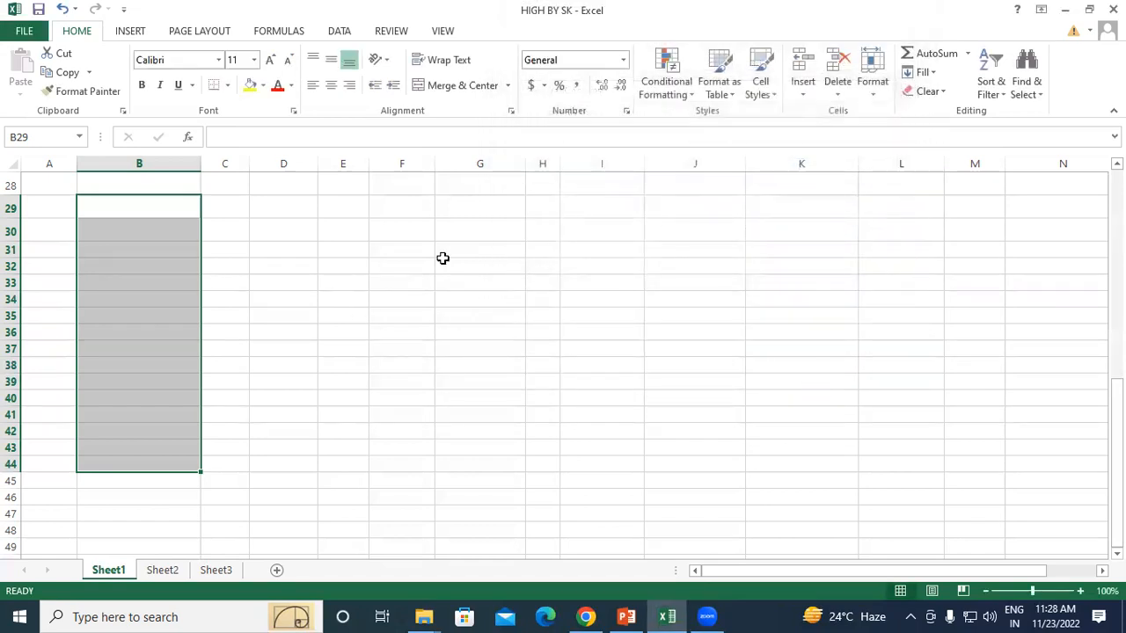
- Test the text rules by entering "a" in B29, the first sample name in B30 and the second in B31
{"action": "left_click", "coordinate": [444, 262]}
{"action": "left_click", "coordinate": [152, 201]}
{"action": "type", "text": "a"}
{"action": "key", "text": "Return"}
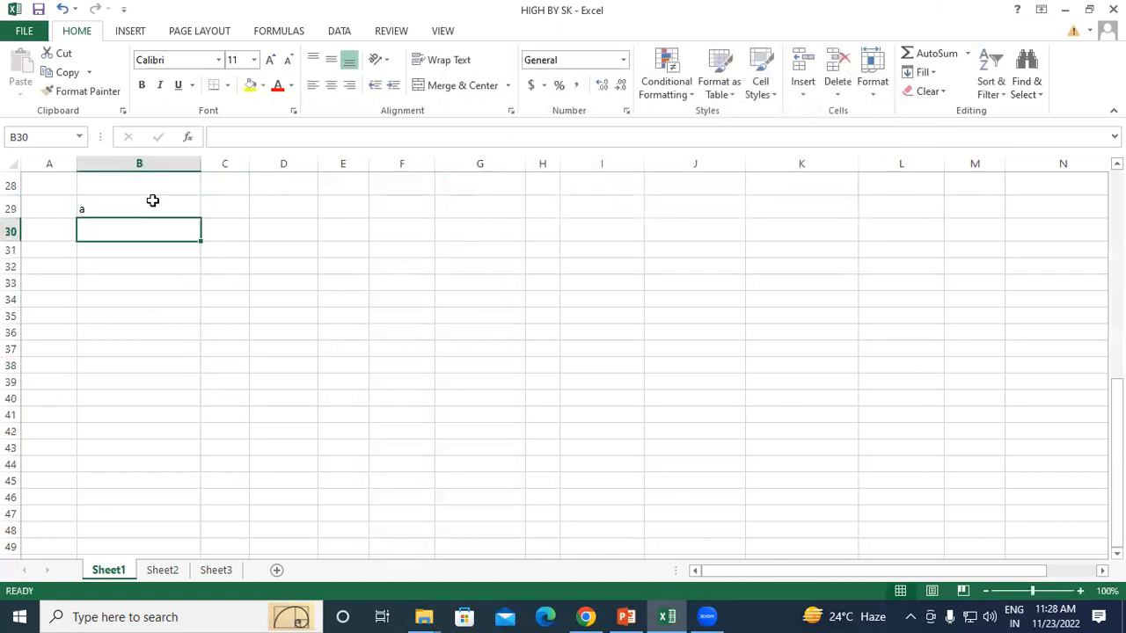
{"action": "type", "text": "Shambhoo"}
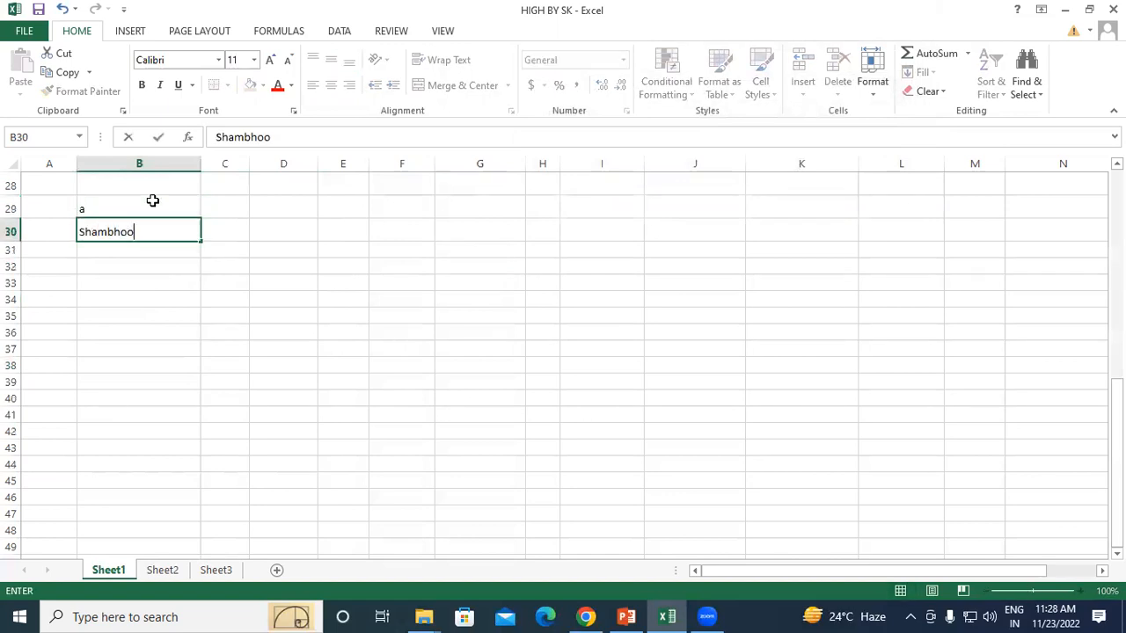
{"action": "key", "text": "Return"}
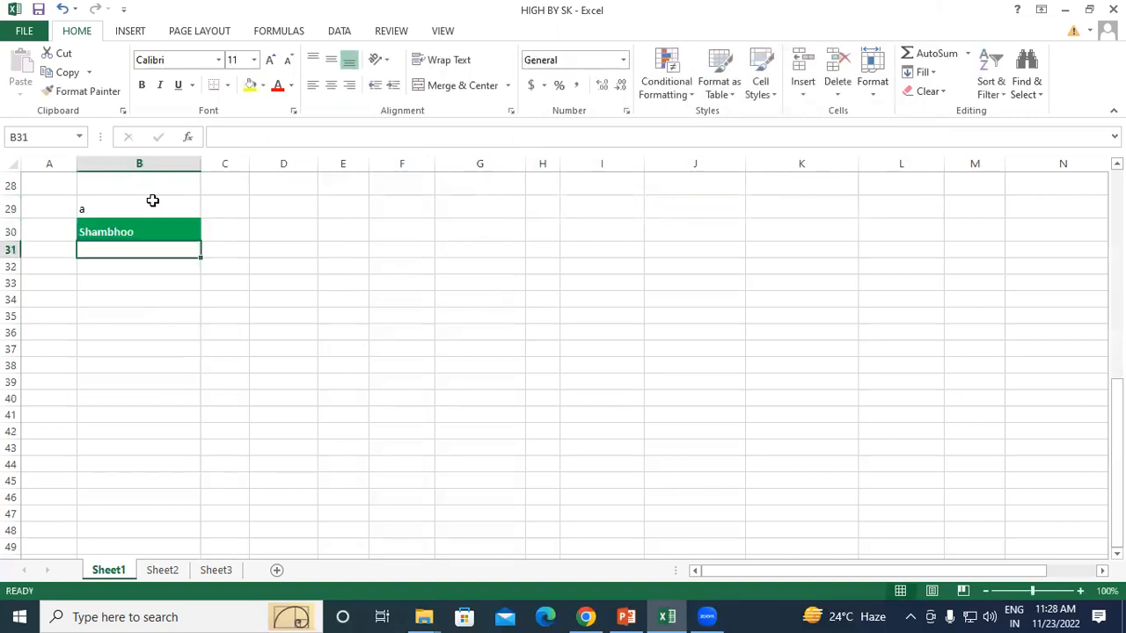
{"action": "type", "text": "Pradeep"}
{"action": "key", "text": "Return"}
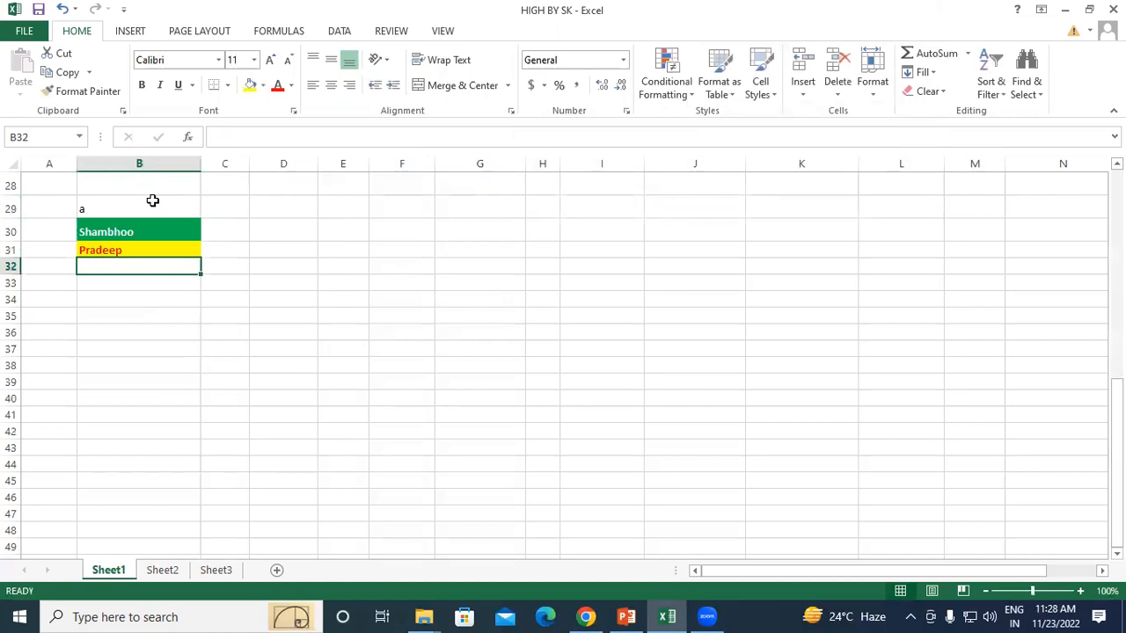
- Start a Text That Contains rule on C30:C43 with "A" as the text and a custom format
{"action": "left_click_drag", "start_coordinate": [233, 226], "coordinate": [229, 449]}
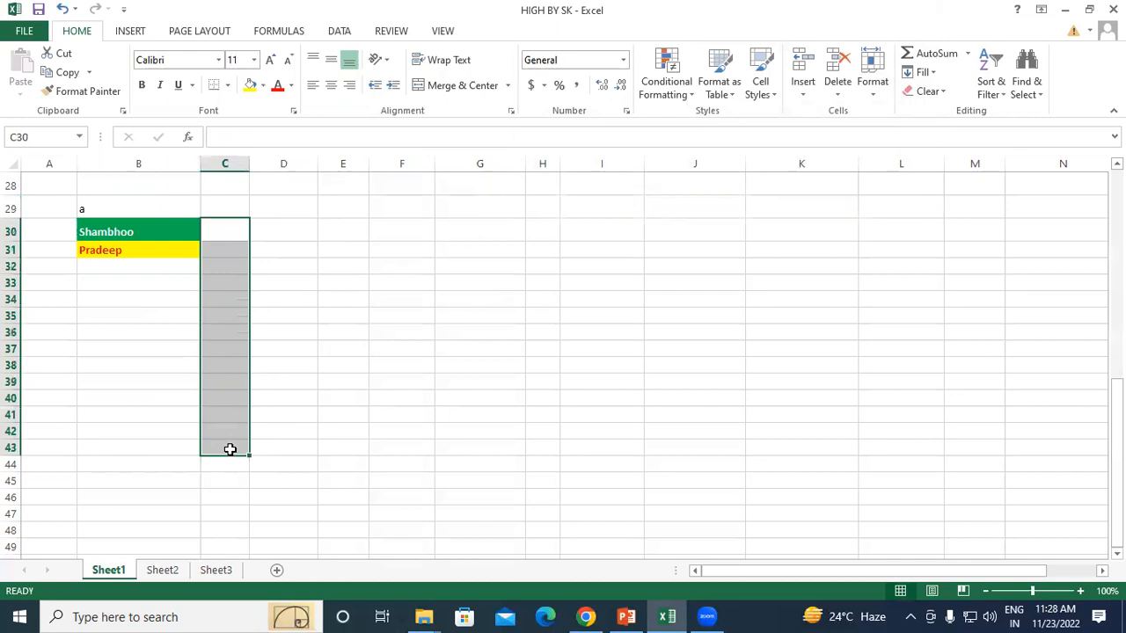
{"action": "left_click", "coordinate": [684, 92]}
{"action": "mouse_move", "coordinate": [756, 124]}
{"action": "left_click", "coordinate": [846, 266]}
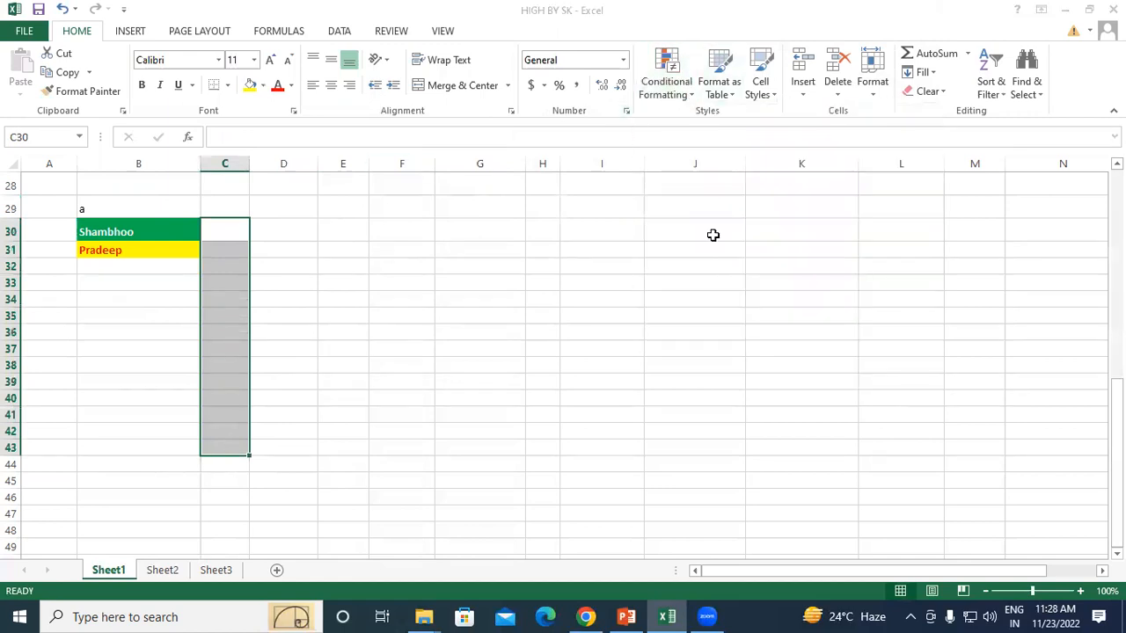
{"action": "type", "text": "a"}
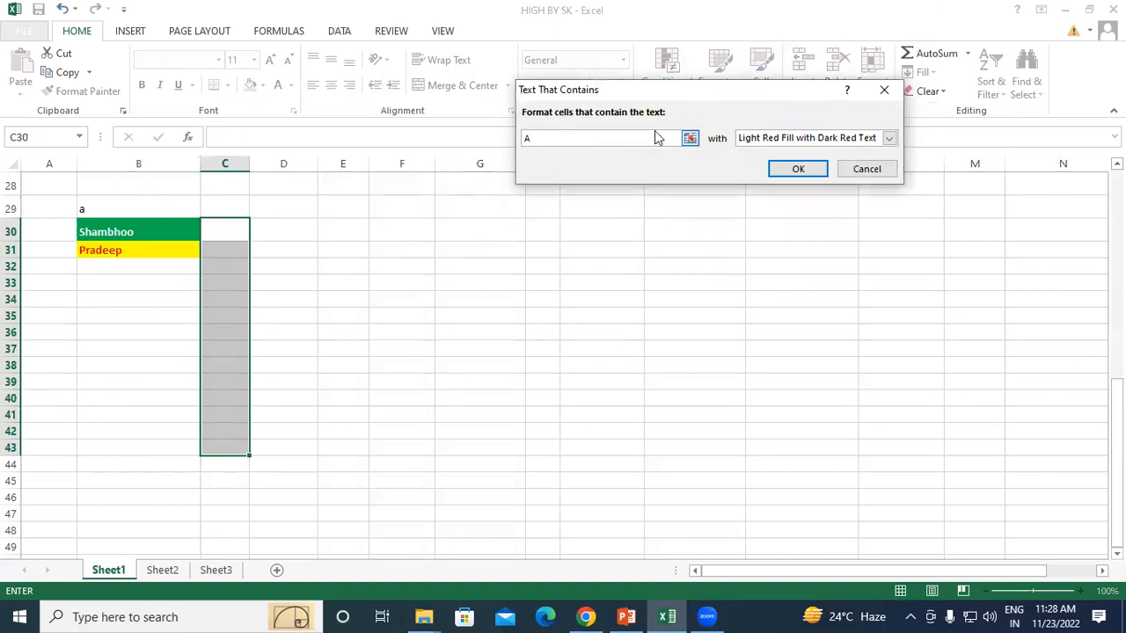
{"action": "left_click", "coordinate": [889, 138]}
{"action": "left_click", "coordinate": [799, 220]}
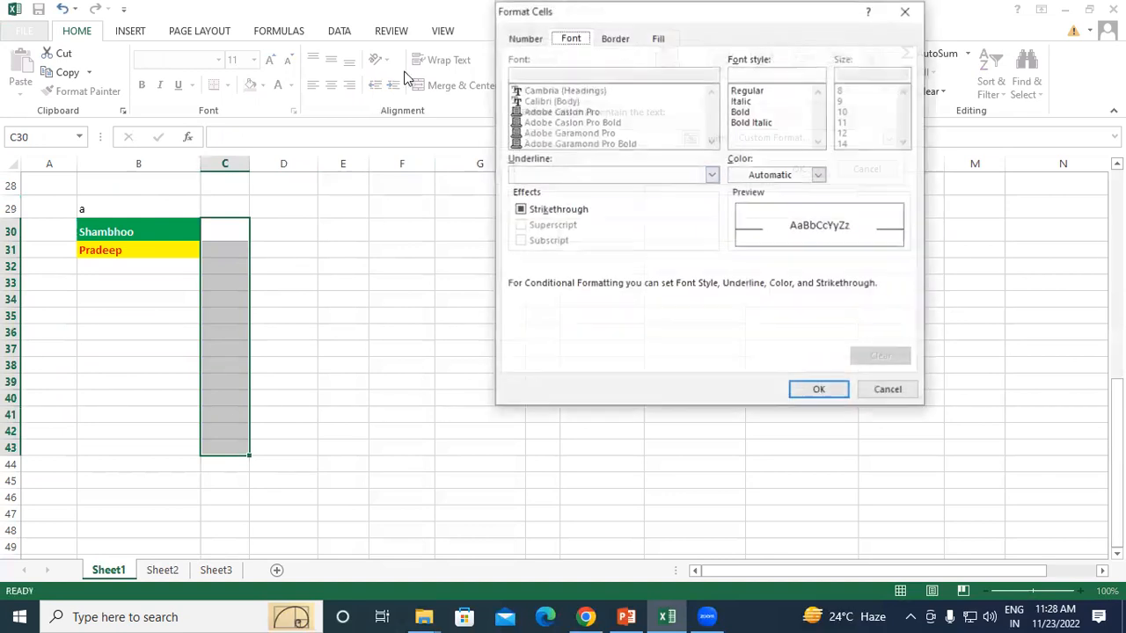
- Set the "A" rule's custom format to a red fill with bold white text, and apply the rule
{"action": "left_click", "coordinate": [658, 38]}
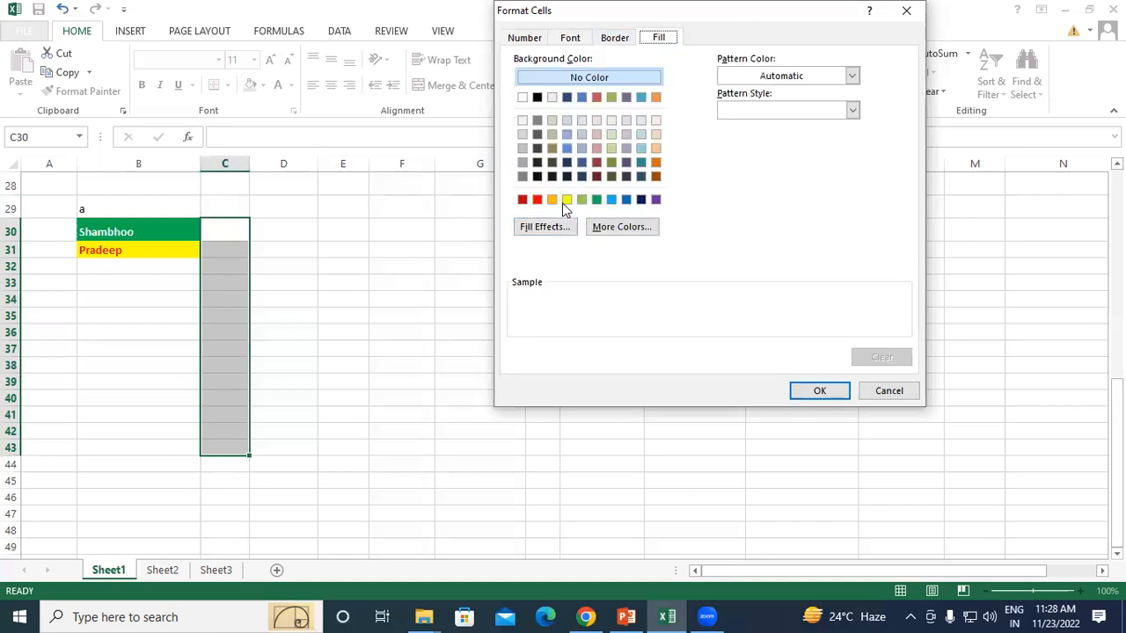
{"action": "left_click", "coordinate": [538, 201]}
{"action": "left_click", "coordinate": [570, 39]}
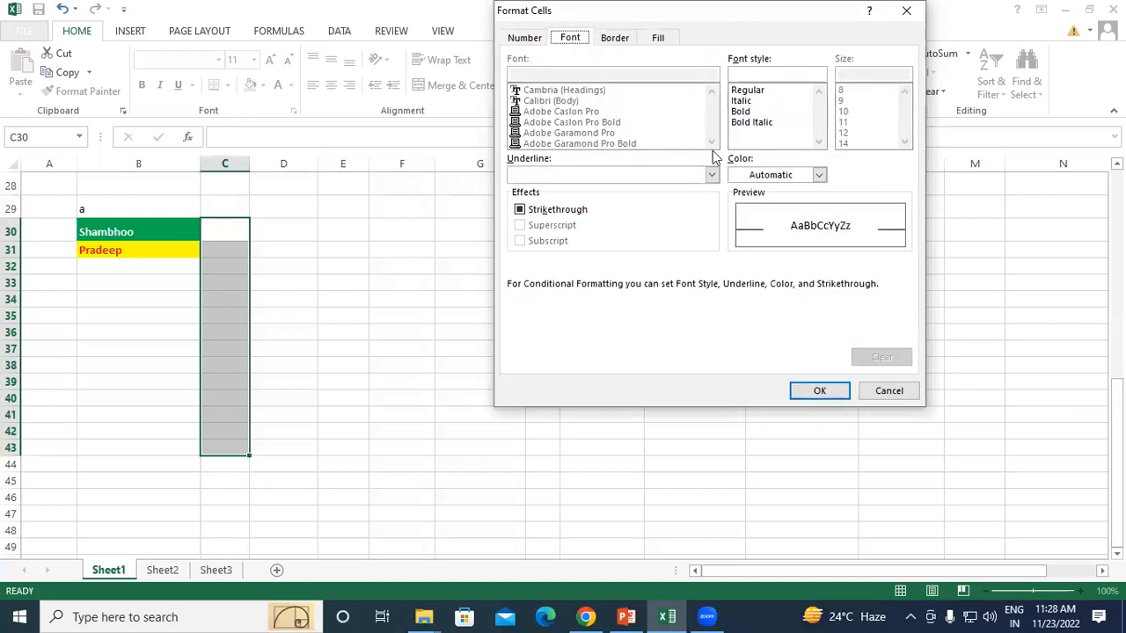
{"action": "left_click", "coordinate": [761, 175]}
{"action": "left_click", "coordinate": [746, 174]}
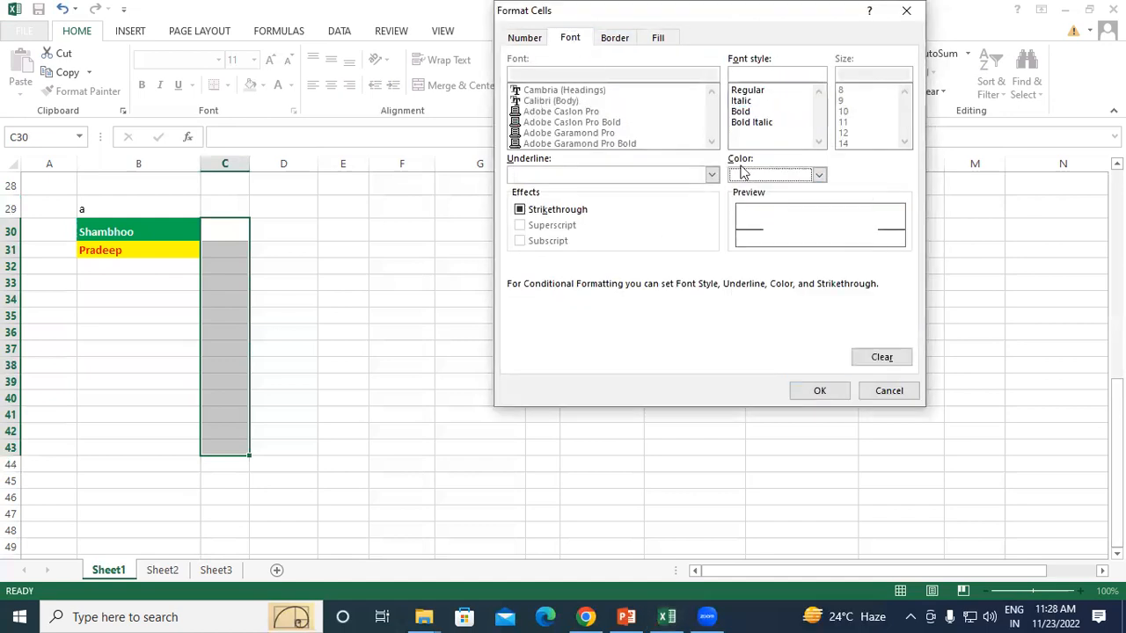
{"action": "left_click", "coordinate": [741, 113]}
{"action": "left_click", "coordinate": [818, 392]}
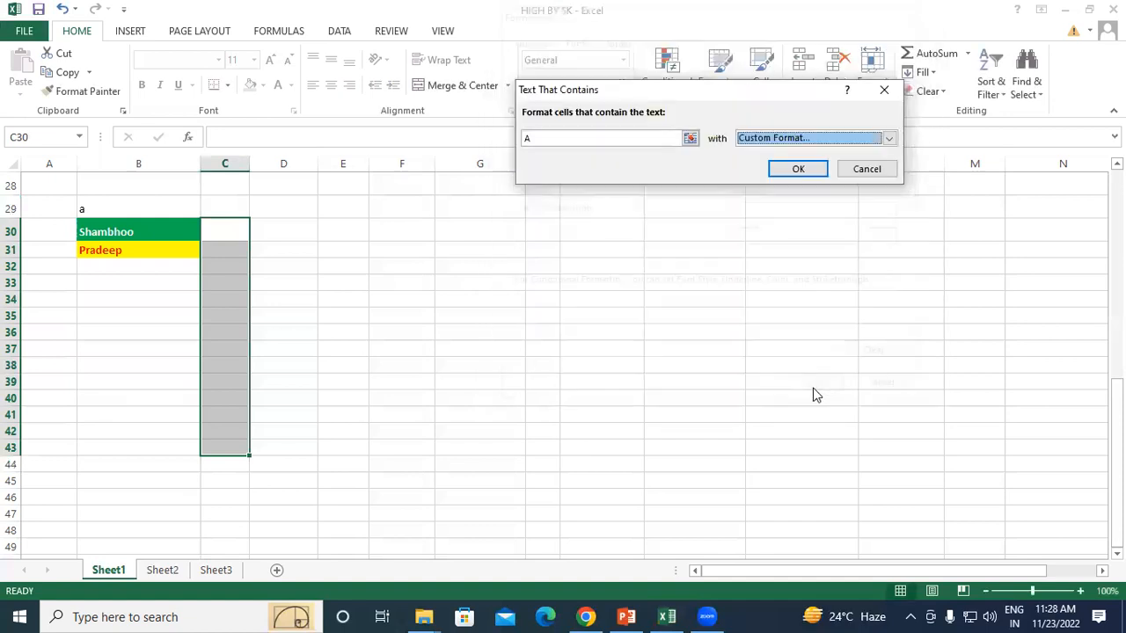
{"action": "left_click", "coordinate": [796, 168]}
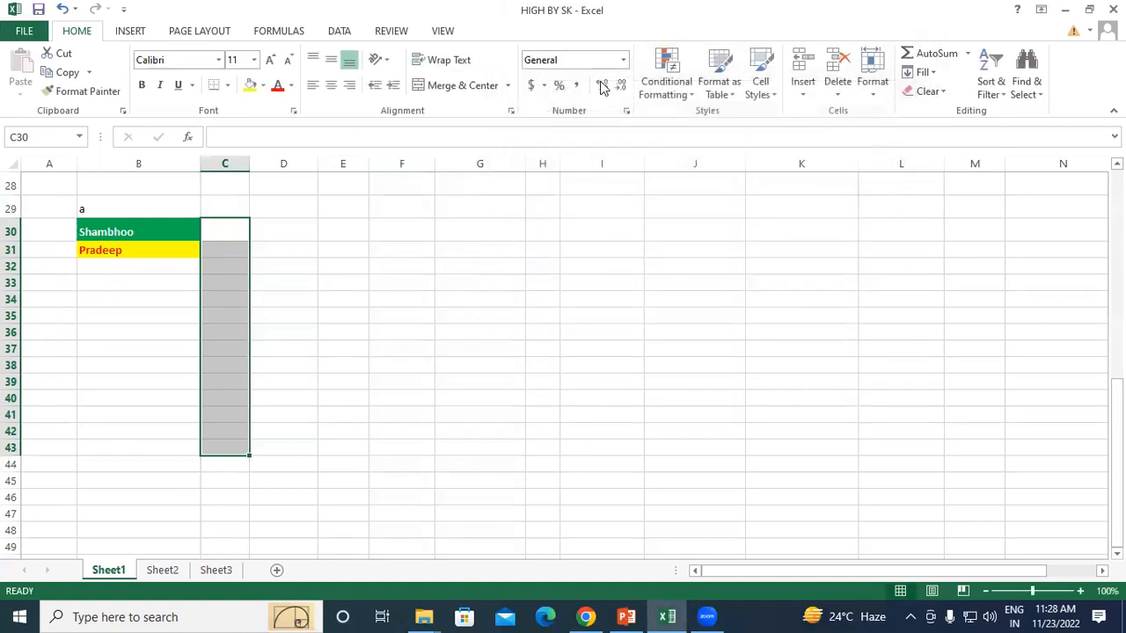
- Start another Text That Contains rule on C30:C43 with "P" as the text and a custom format
{"action": "left_click", "coordinate": [675, 95]}
{"action": "mouse_move", "coordinate": [771, 130]}
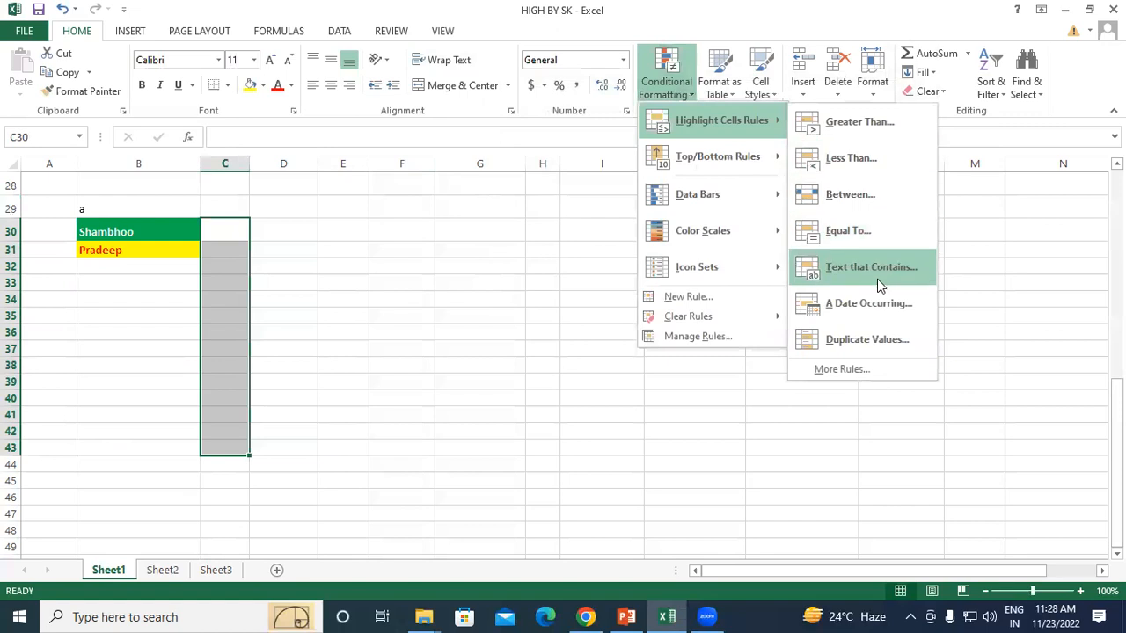
{"action": "left_click", "coordinate": [877, 279]}
{"action": "type", "text": "P"}
{"action": "left_click", "coordinate": [748, 142]}
{"action": "left_click", "coordinate": [771, 218]}
- Set the "P" rule's custom format to a green fill with bold white text, and apply the rule
{"action": "left_click", "coordinate": [659, 38]}
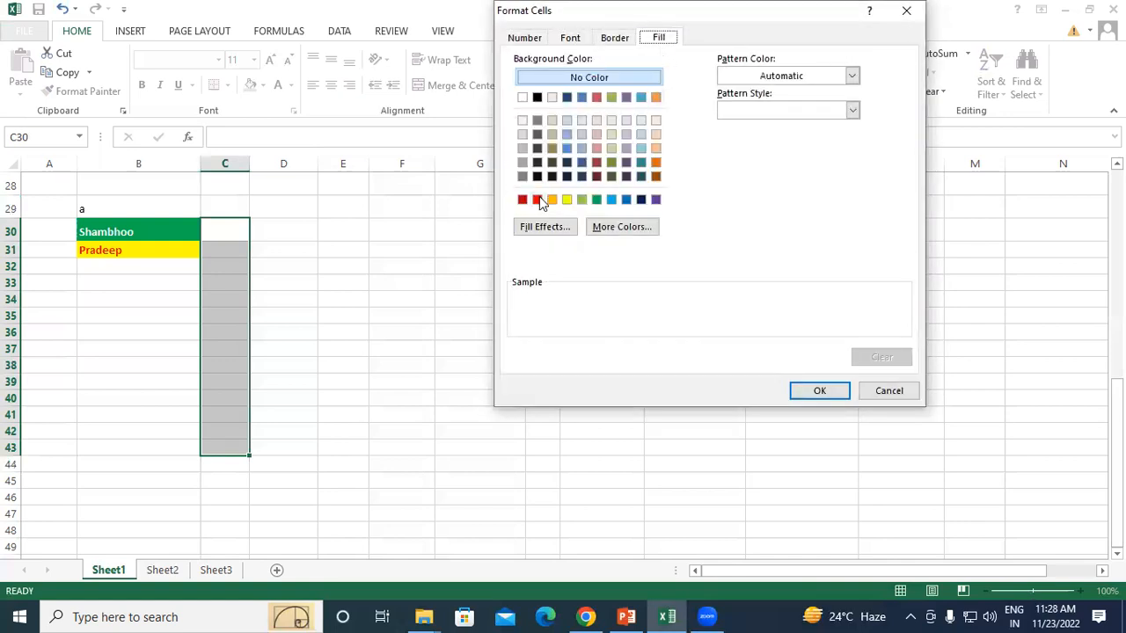
{"action": "left_click", "coordinate": [596, 199]}
{"action": "left_click", "coordinate": [570, 38]}
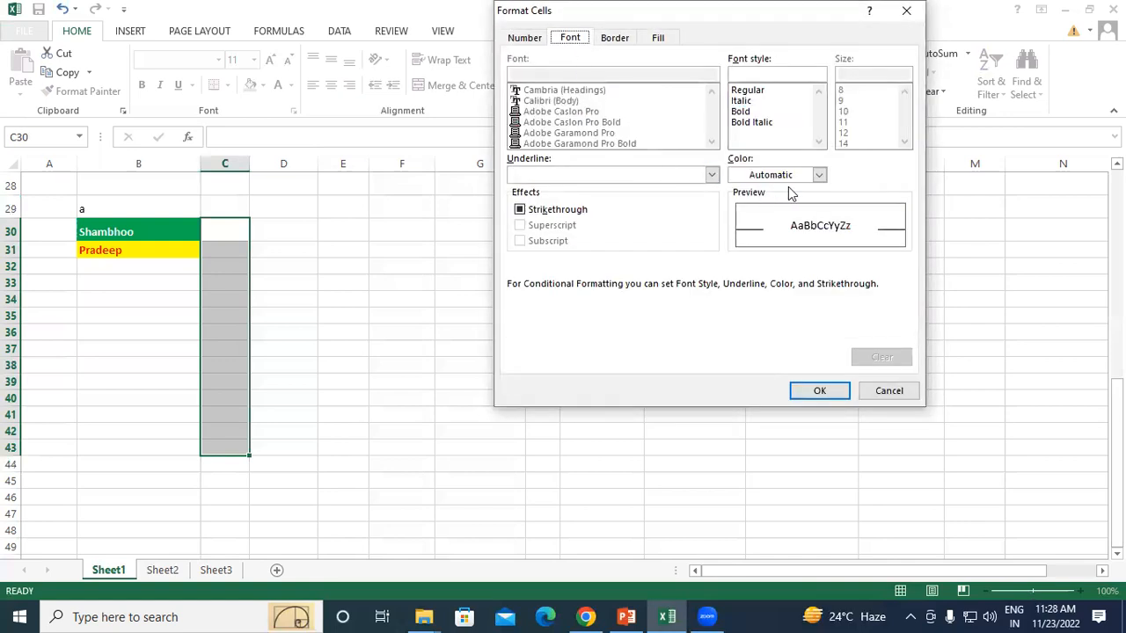
{"action": "left_click", "coordinate": [818, 174]}
{"action": "left_click", "coordinate": [736, 232]}
{"action": "left_click", "coordinate": [747, 104]}
{"action": "left_click", "coordinate": [747, 111]}
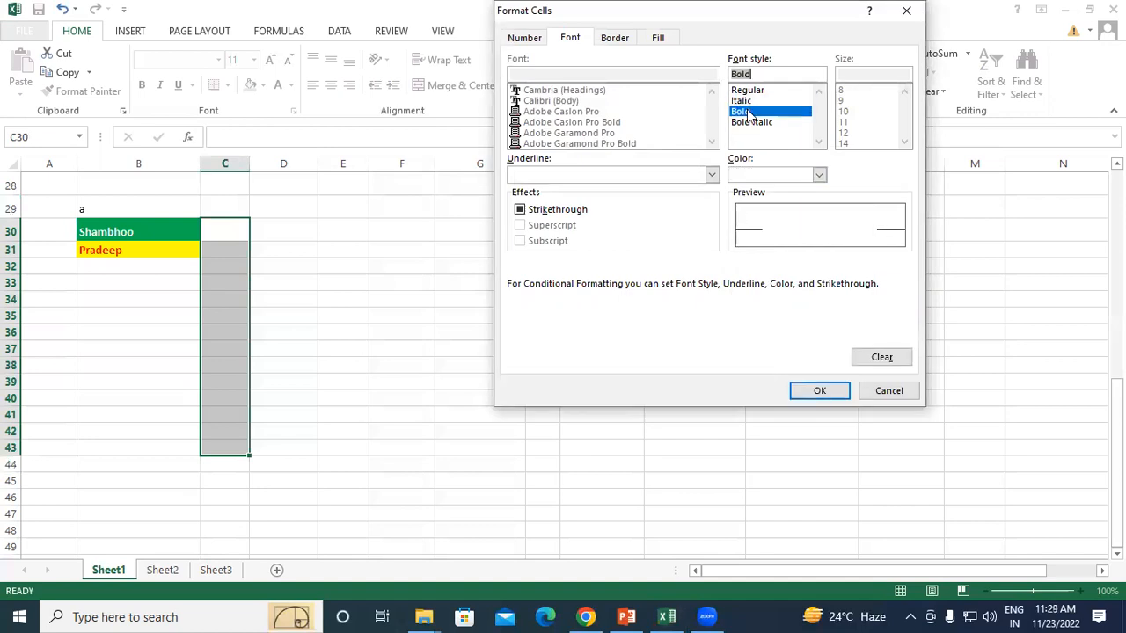
{"action": "left_click", "coordinate": [820, 390]}
{"action": "left_click", "coordinate": [797, 169]}
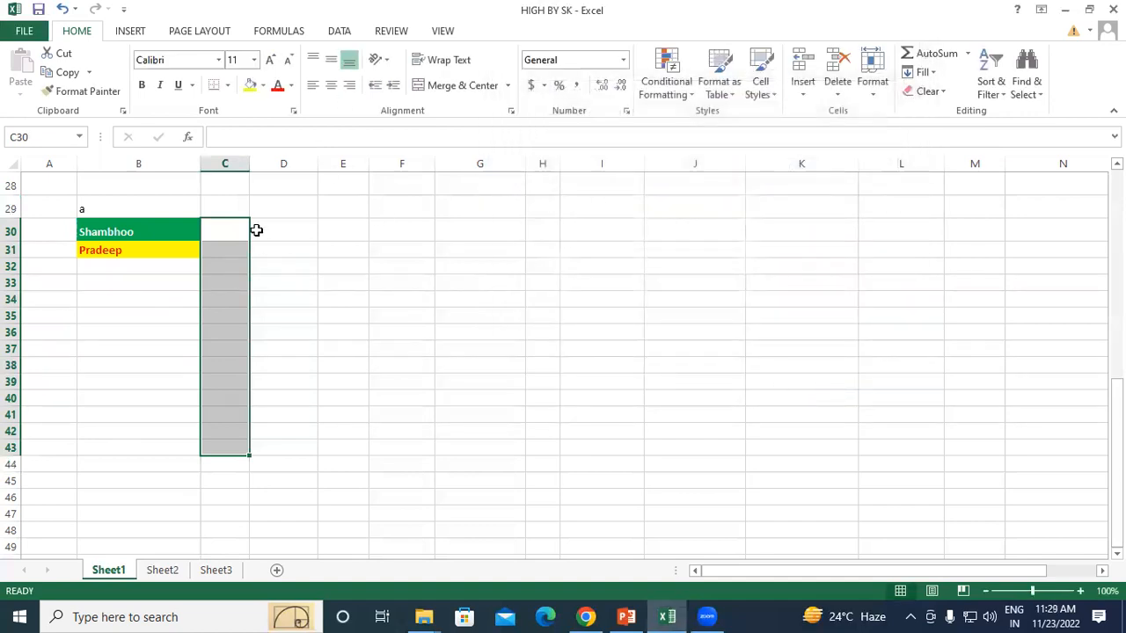
- Test the letter rules by entering p, a, l, p, a, p, l, p and a down C30:C38
{"action": "left_click", "coordinate": [227, 229]}
{"action": "type", "text": "p"}
{"action": "key", "text": "Return"}
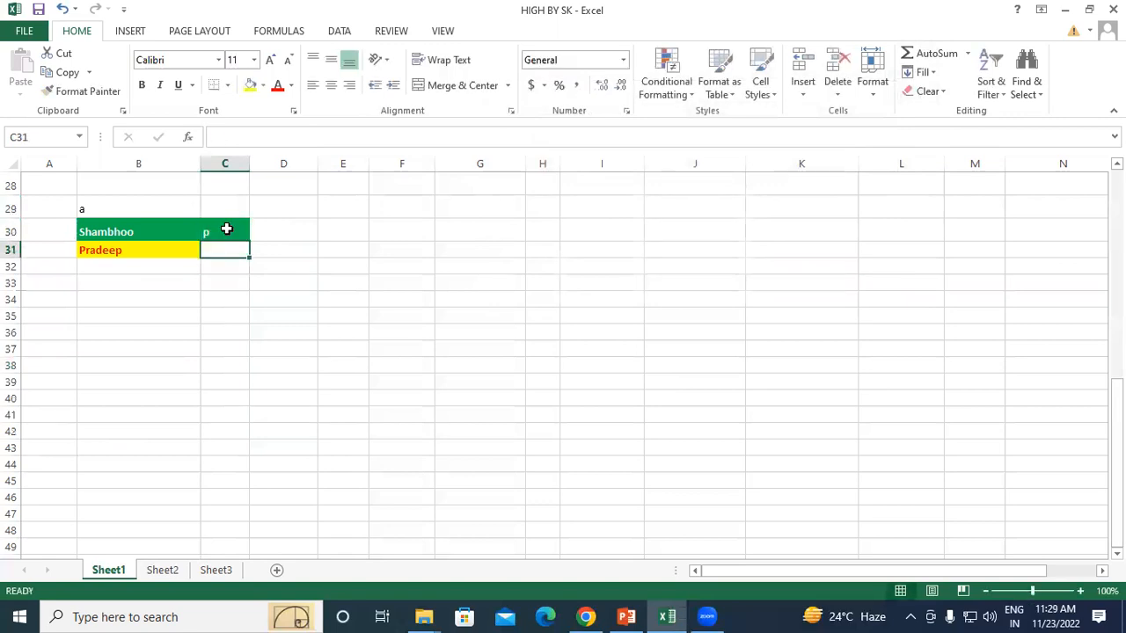
{"action": "type", "text": "a"}
{"action": "key", "text": "Return"}
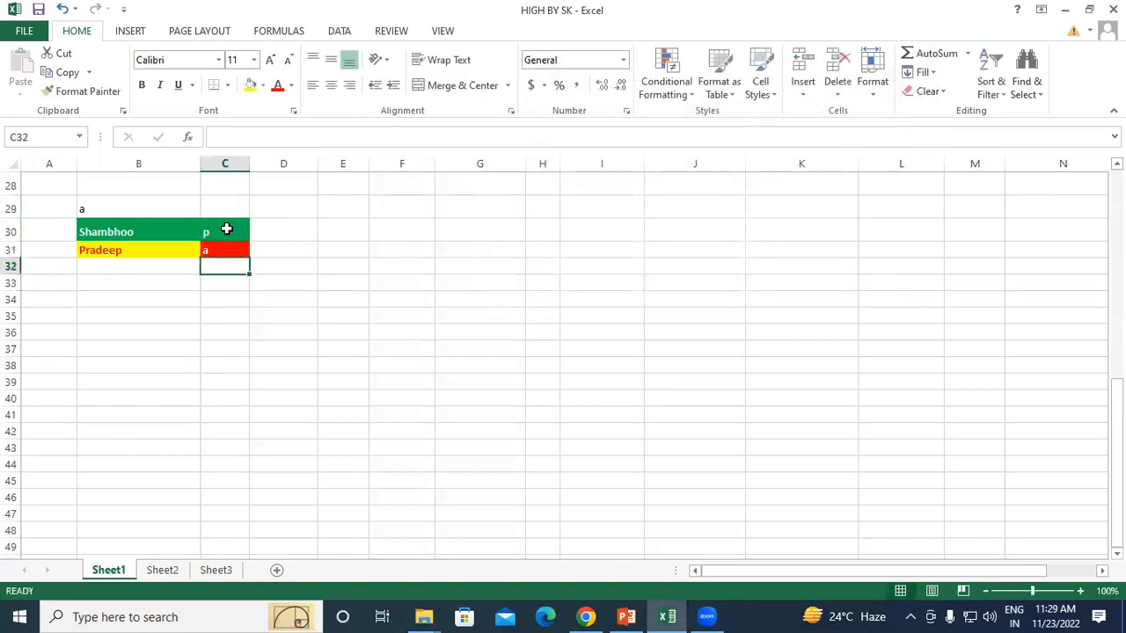
{"action": "type", "text": "l"}
{"action": "key", "text": "Return"}
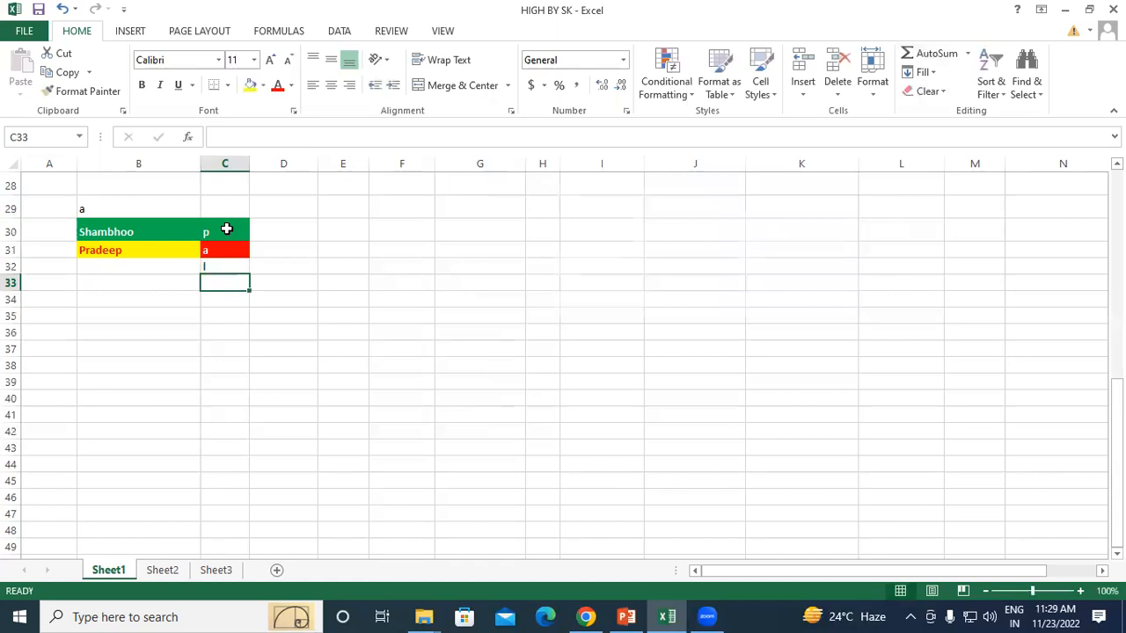
{"action": "type", "text": "p"}
{"action": "key", "text": "Return"}
{"action": "type", "text": "a"}
{"action": "key", "text": "Return"}
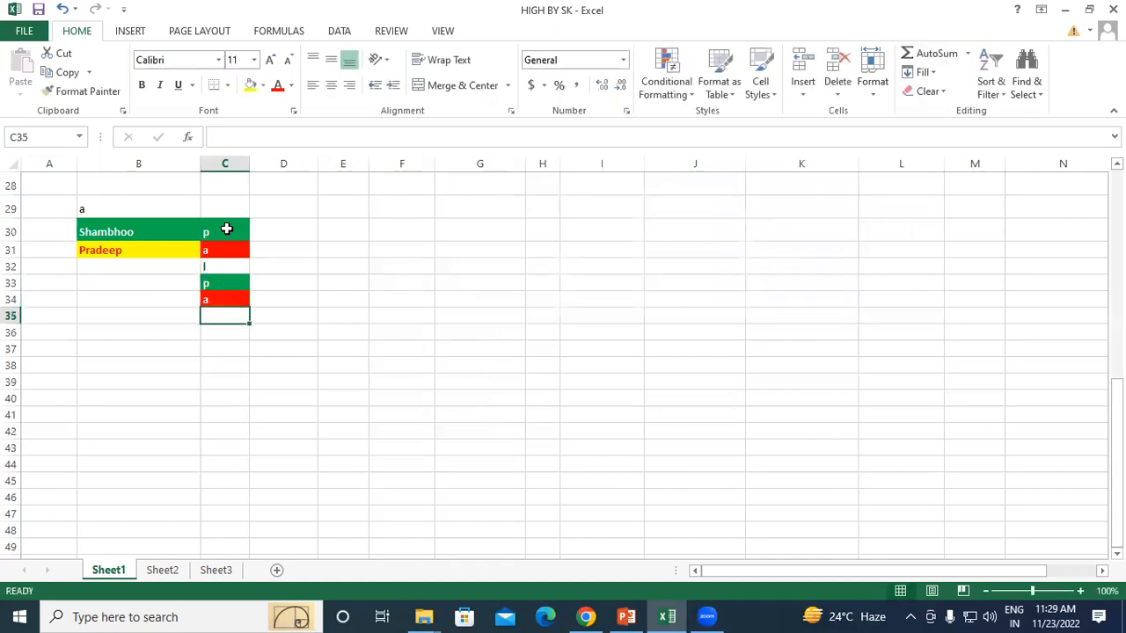
{"action": "type", "text": "p"}
{"action": "key", "text": "Return"}
{"action": "type", "text": "l"}
{"action": "key", "text": "Return"}
{"action": "type", "text": "p"}
{"action": "key", "text": "Return"}
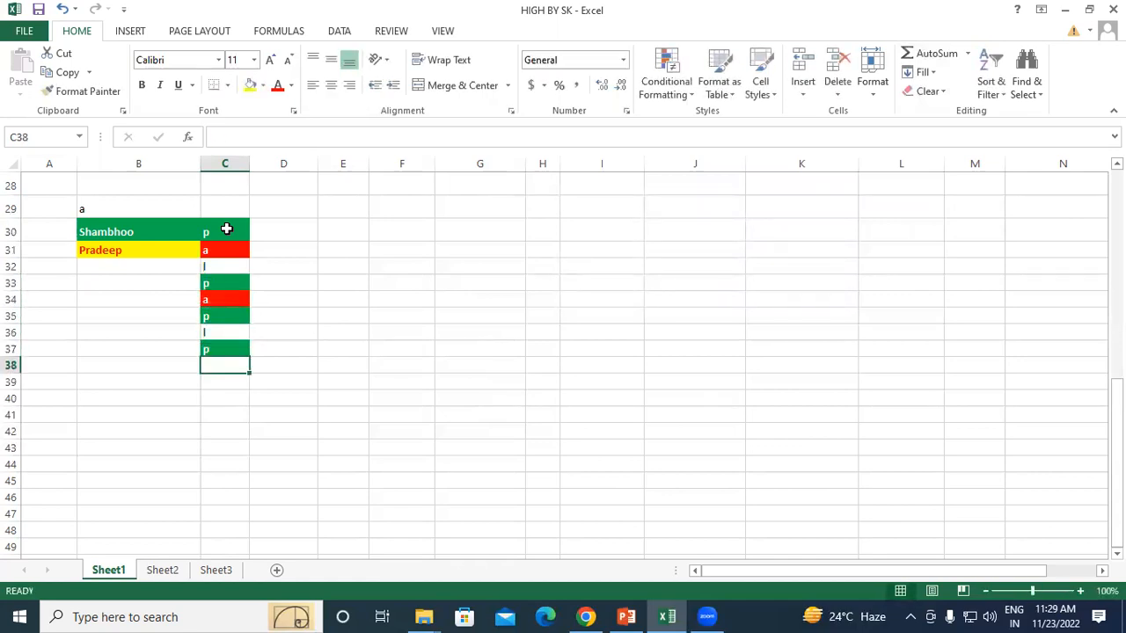
{"action": "type", "text": "a"}
{"action": "key", "text": "Return"}
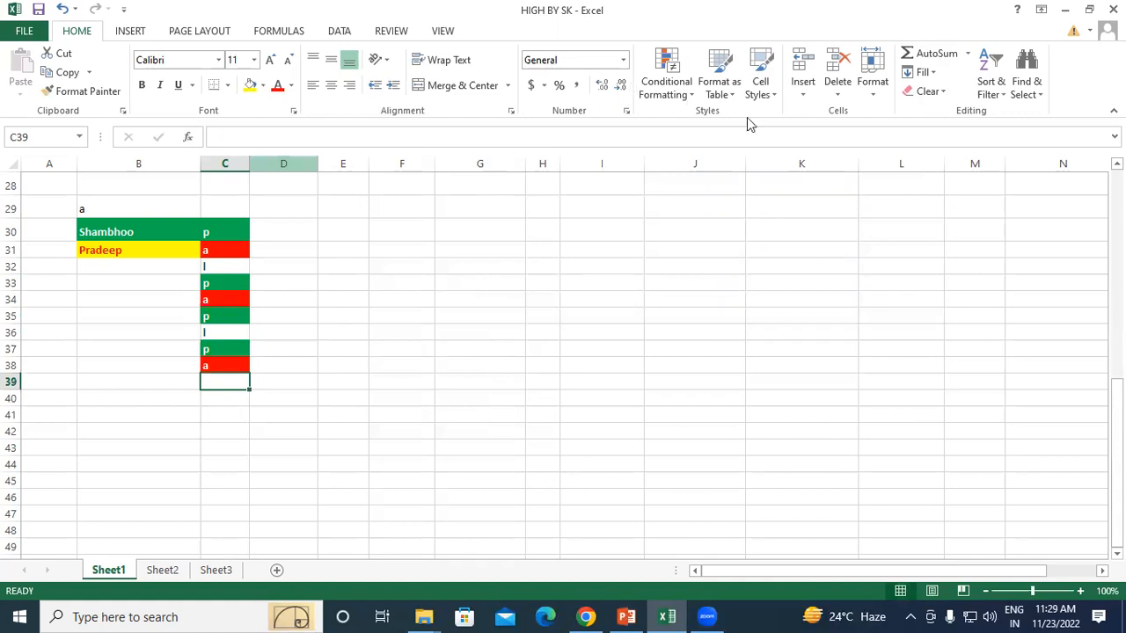
{"action": "left_click", "coordinate": [666, 75]}
{"action": "mouse_move", "coordinate": [730, 120]}
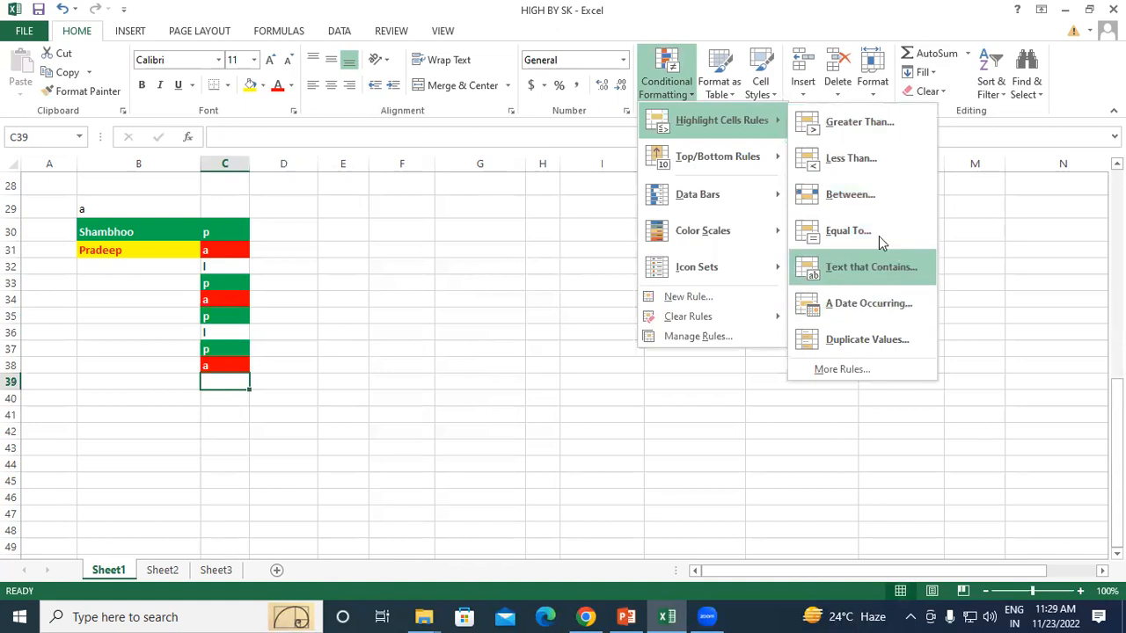
{"action": "left_click", "coordinate": [412, 302]}
{"action": "left_click", "coordinate": [263, 312]}
- Clear all contents and formatting from the sample entries in B29:C38
{"action": "left_click_drag", "start_coordinate": [137, 210], "coordinate": [227, 363]}
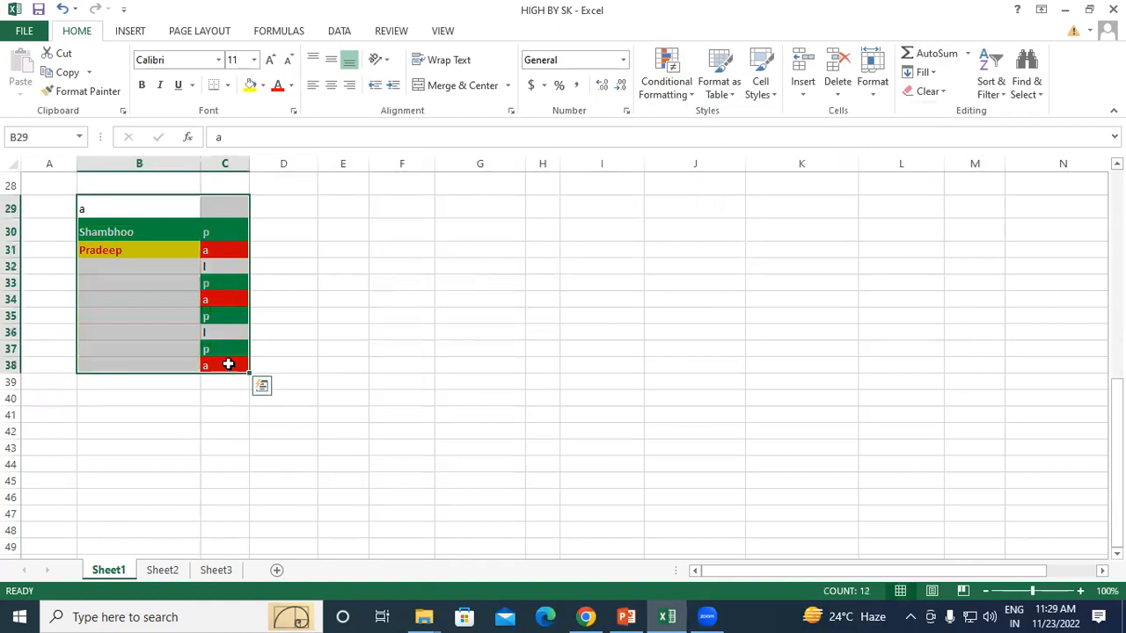
{"action": "left_click", "coordinate": [838, 86]}
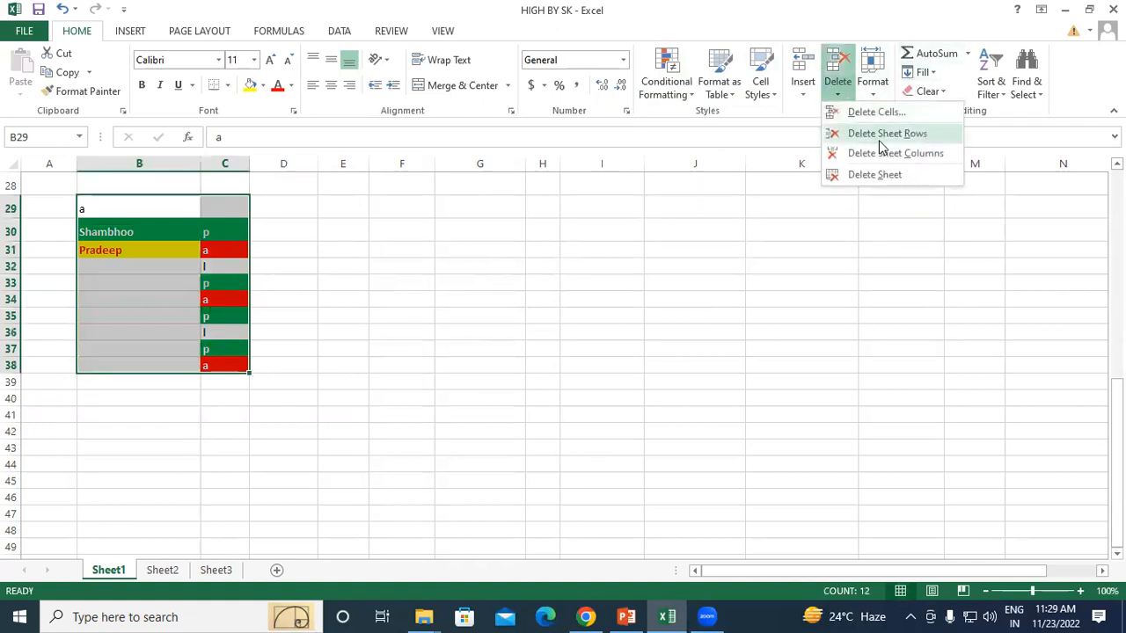
{"action": "left_click", "coordinate": [932, 93]}
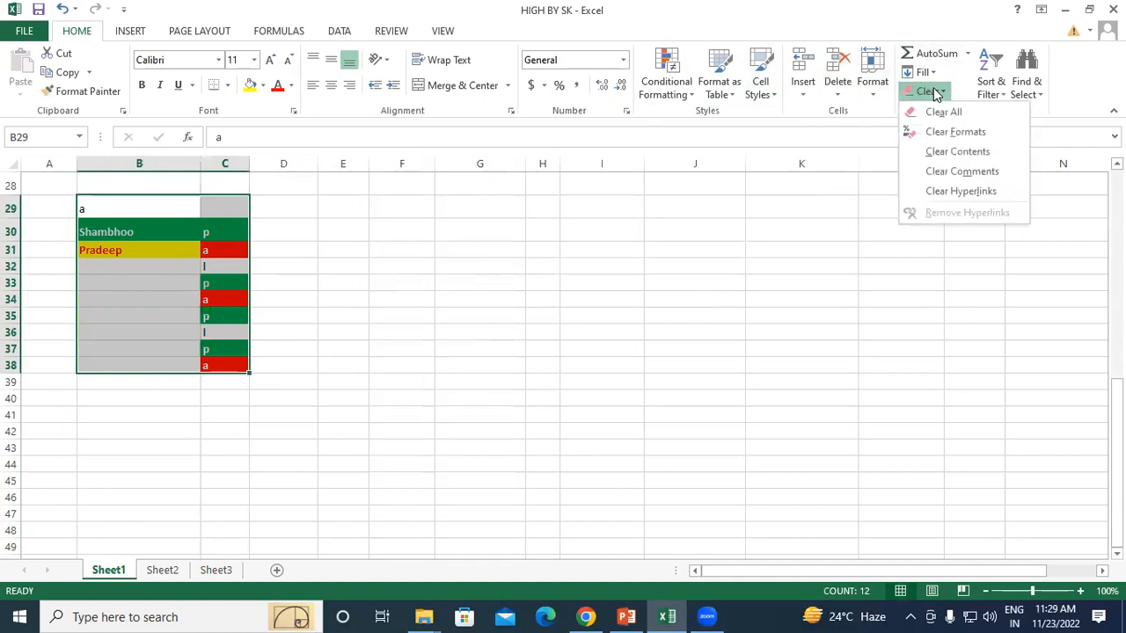
{"action": "left_click", "coordinate": [943, 112]}
{"action": "left_click", "coordinate": [443, 309]}
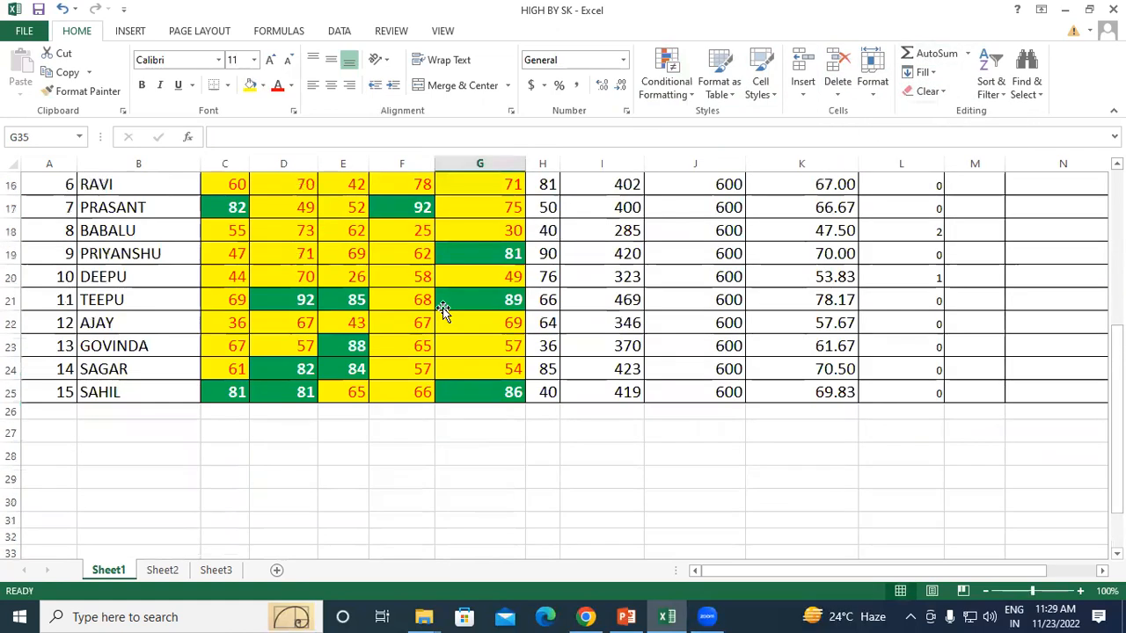
- Insert a new column before the HINDI column and enter "Date" as its header in C10
{"action": "scroll", "coordinate": [442, 309], "scroll_direction": "up", "scroll_amount": 3}
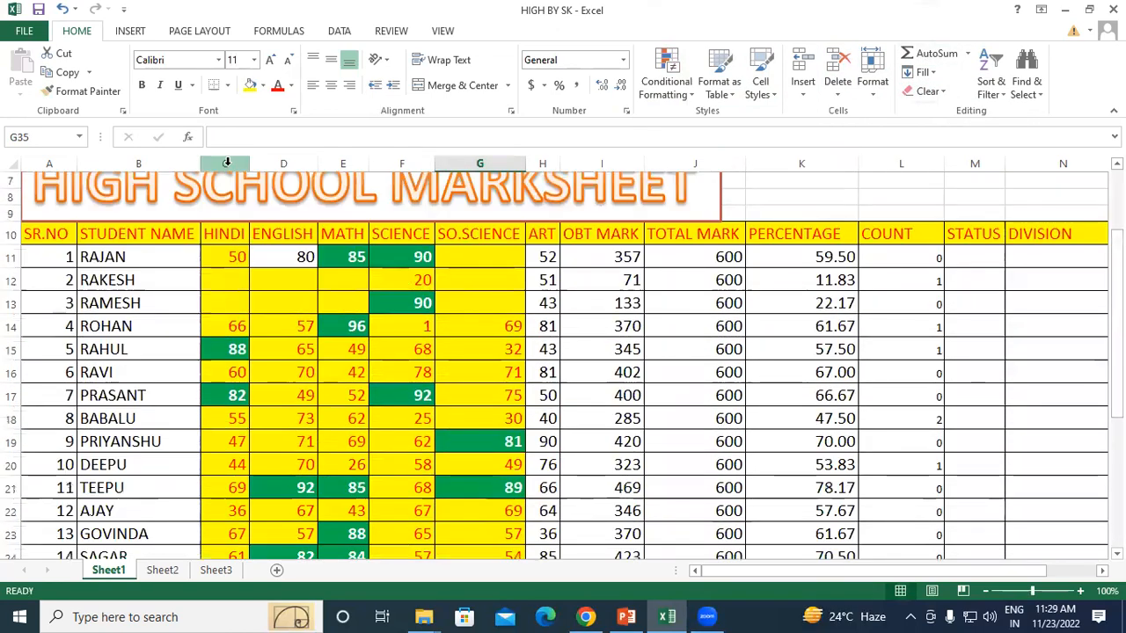
{"action": "left_click", "coordinate": [225, 163]}
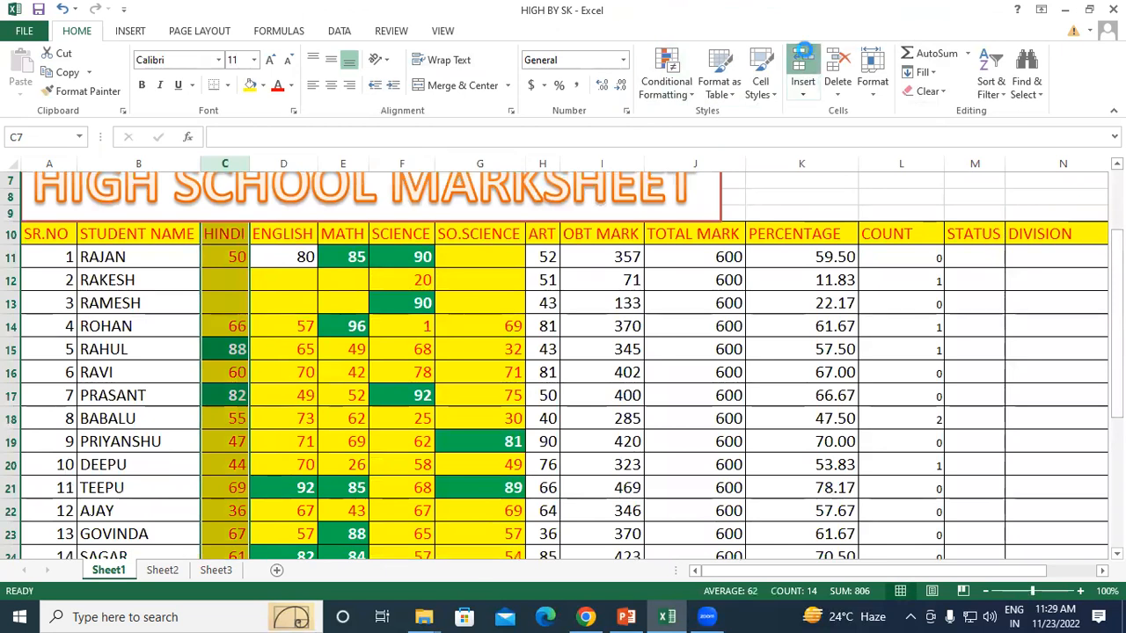
{"action": "left_click", "coordinate": [802, 61]}
{"action": "left_click", "coordinate": [300, 235]}
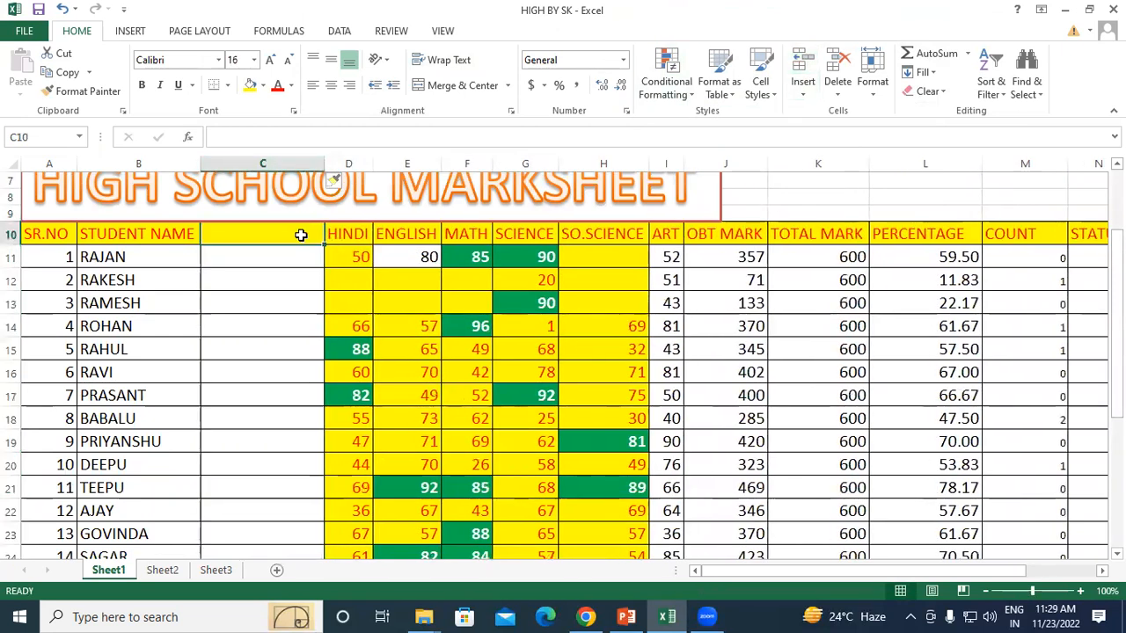
{"action": "type", "text": "Date"}
{"action": "key", "text": "Return"}
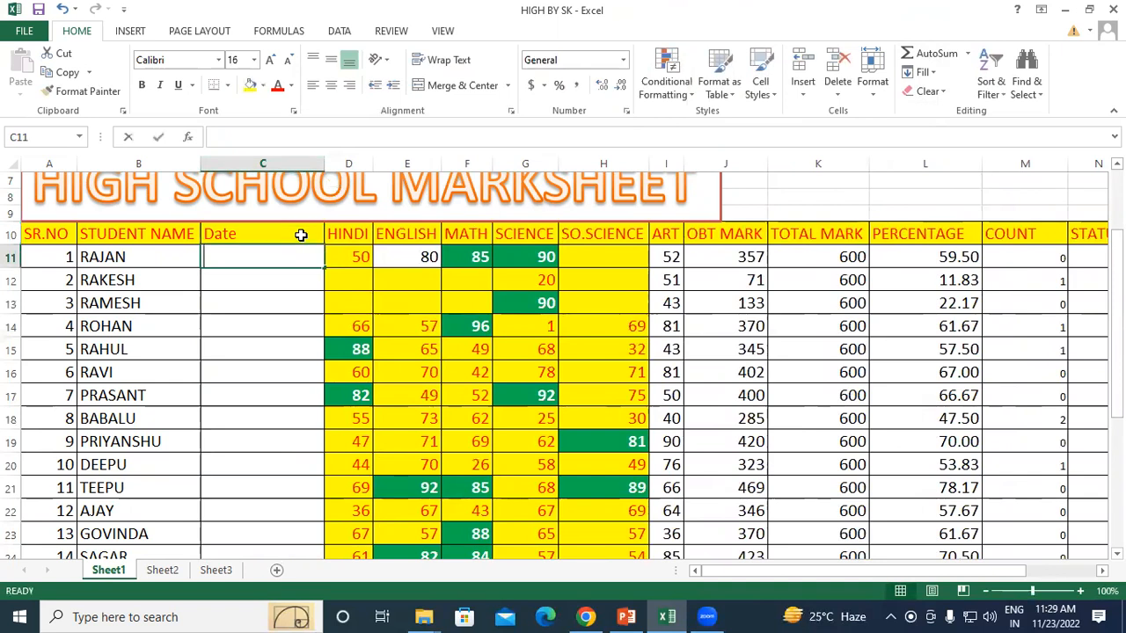
- Enter 11/20/2022 in C11 and 11/19/2022 in C12, and fill the date series down to C25
{"action": "type", "text": "11/20"}
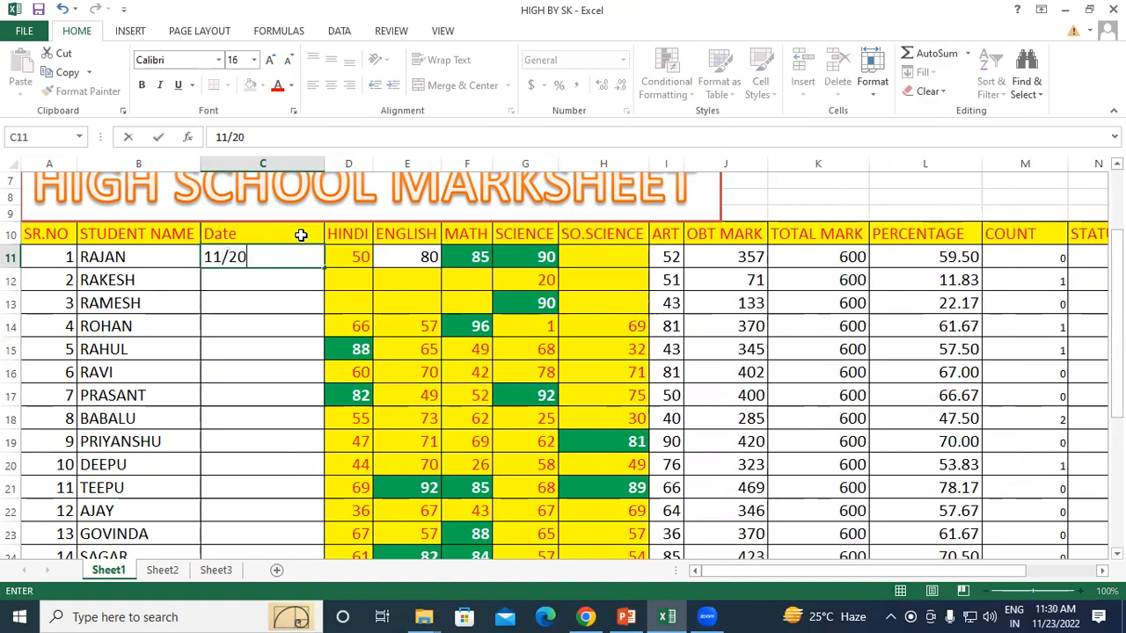
{"action": "type", "text": "/2022"}
{"action": "key", "text": "Return"}
{"action": "type", "text": "11"}
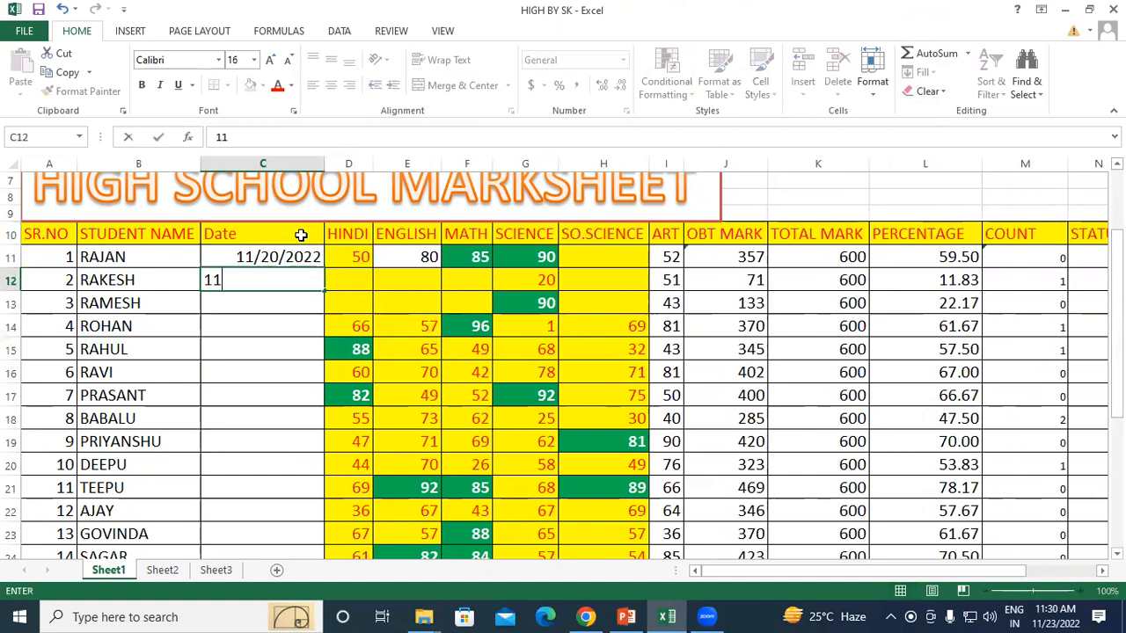
{"action": "type", "text": "/1"}
{"action": "type", "text": "9/200"}
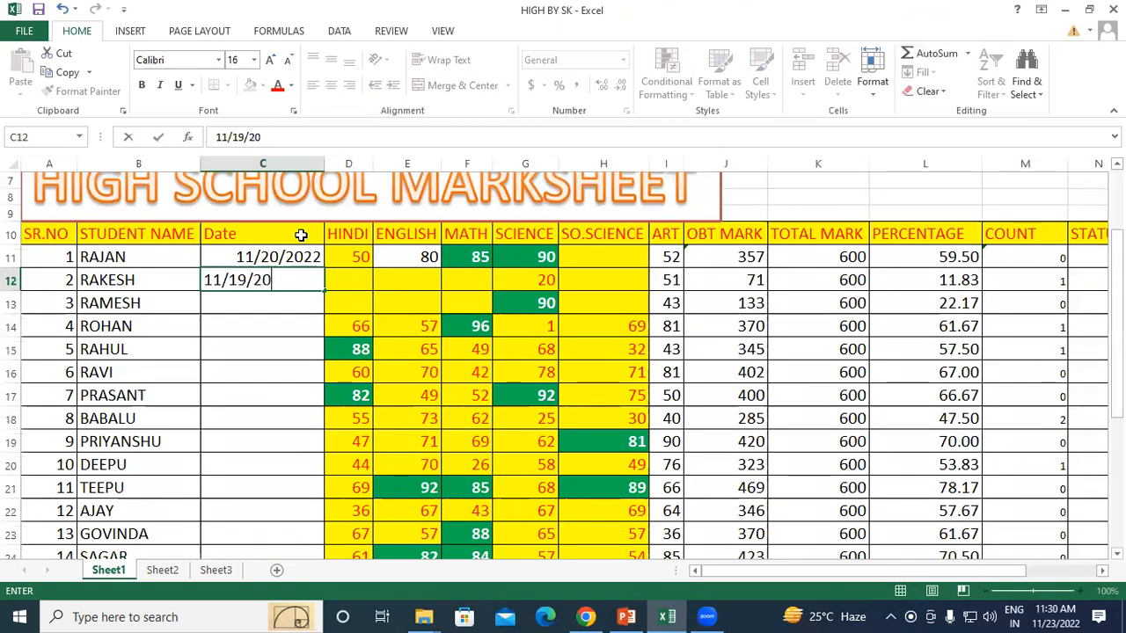
{"action": "key", "text": "BackSpace"}
{"action": "type", "text": "2"}
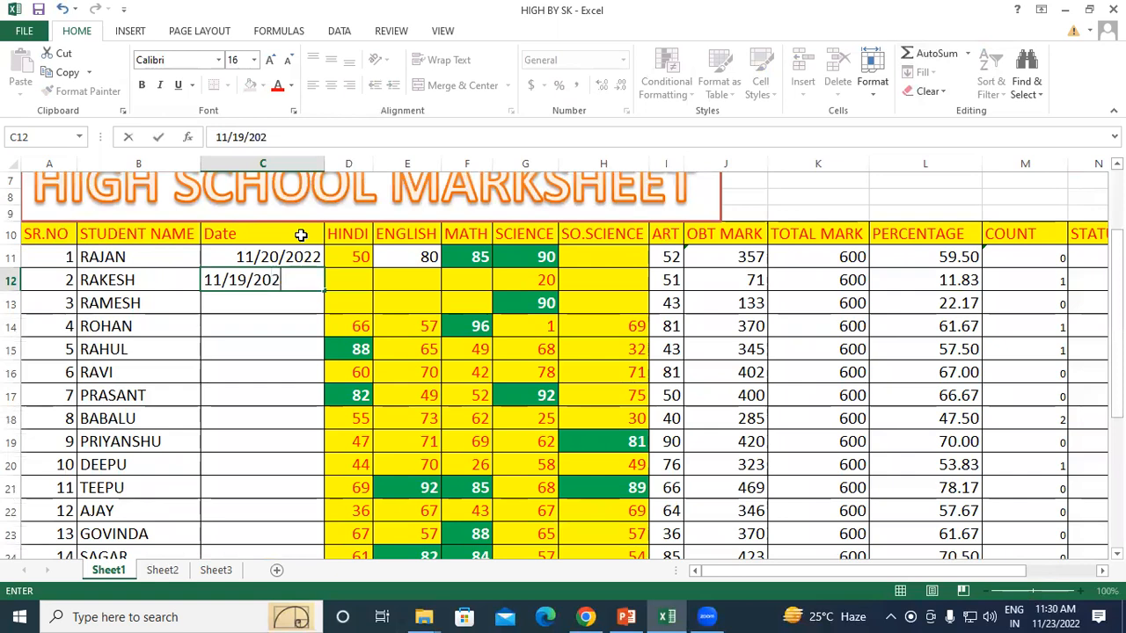
{"action": "type", "text": "2"}
{"action": "key", "text": "Return"}
{"action": "left_click_drag", "start_coordinate": [279, 255], "coordinate": [356, 527]}
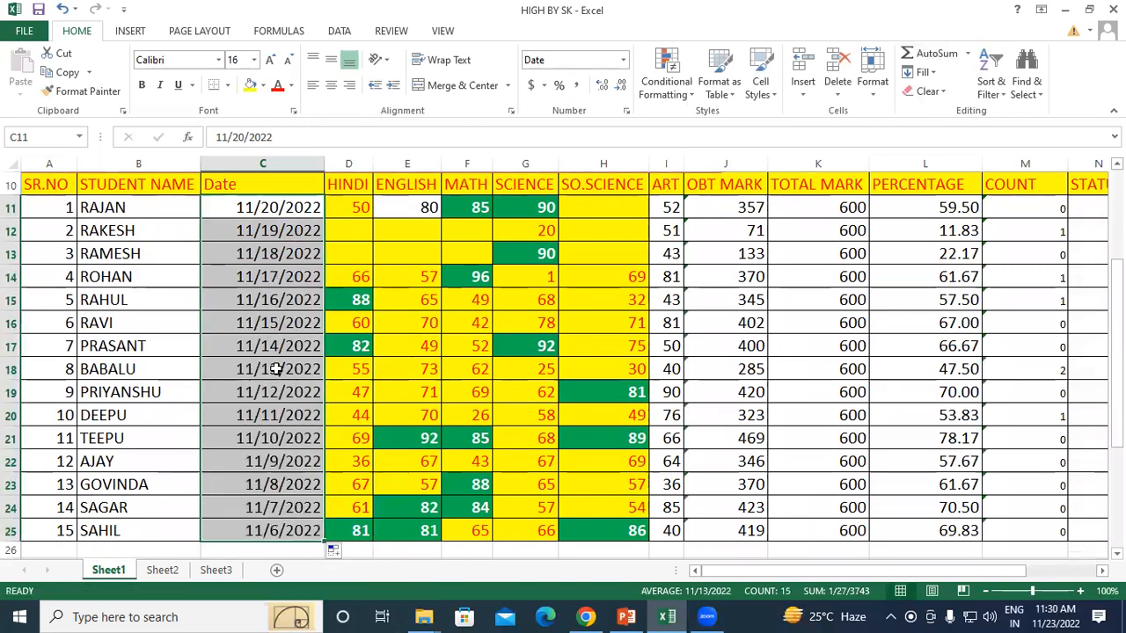
{"action": "left_click", "coordinate": [253, 322]}
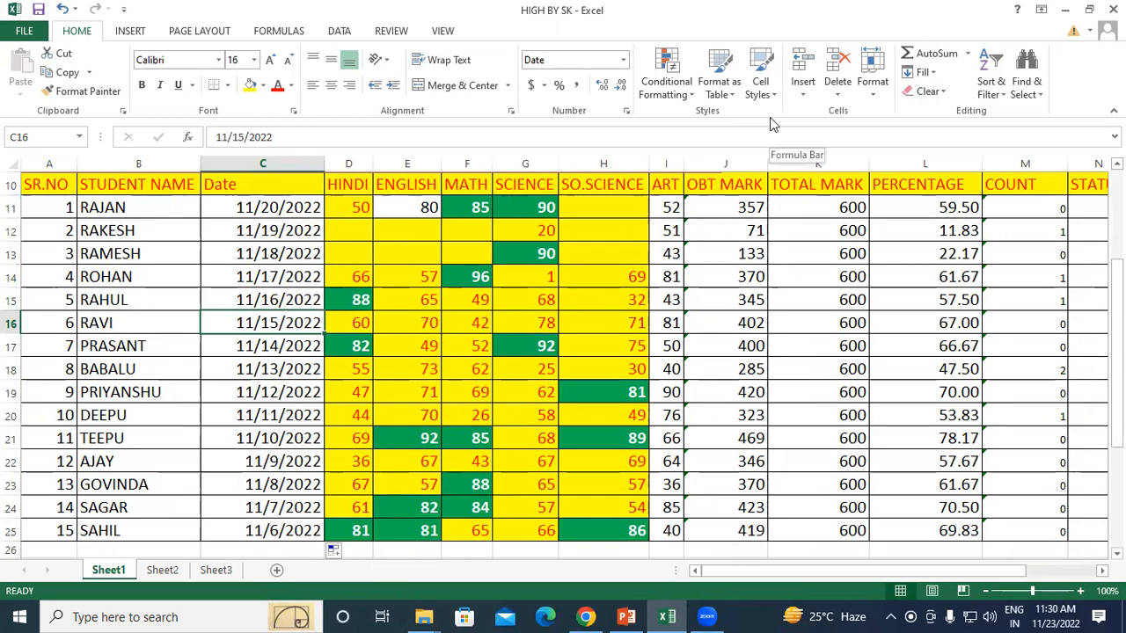
- Change the date in C19 to 11/20/2022 and the date in C23 to 11/18/2022
{"action": "left_click", "coordinate": [243, 278]}
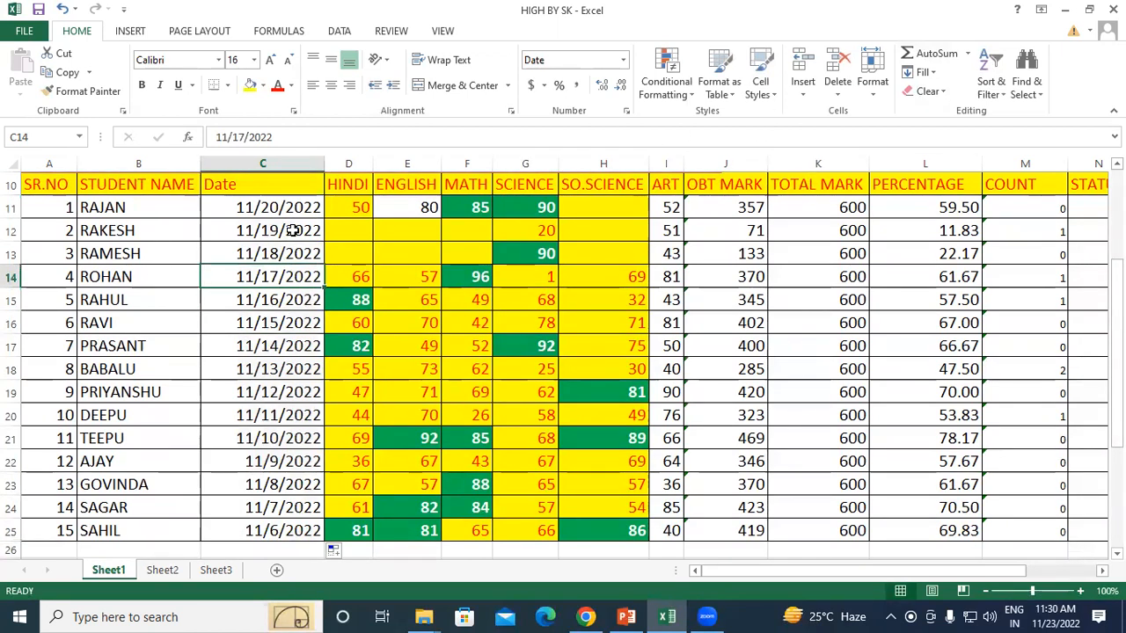
{"action": "left_click", "coordinate": [272, 208]}
{"action": "double_click", "coordinate": [278, 392]}
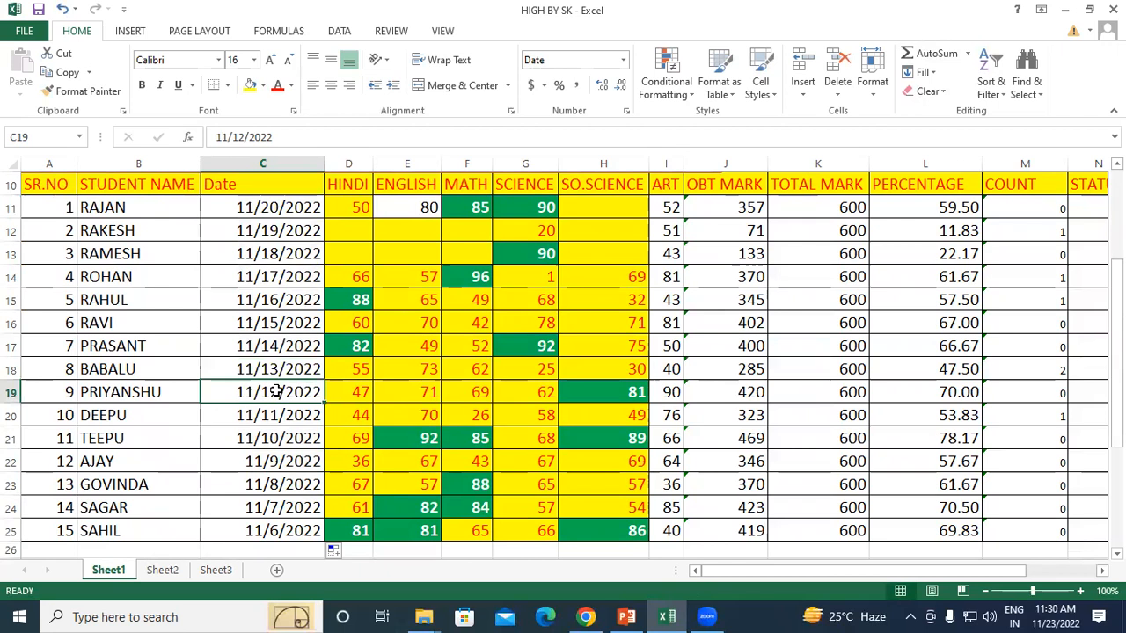
{"action": "left_click_drag", "start_coordinate": [278, 393], "coordinate": [264, 394]}
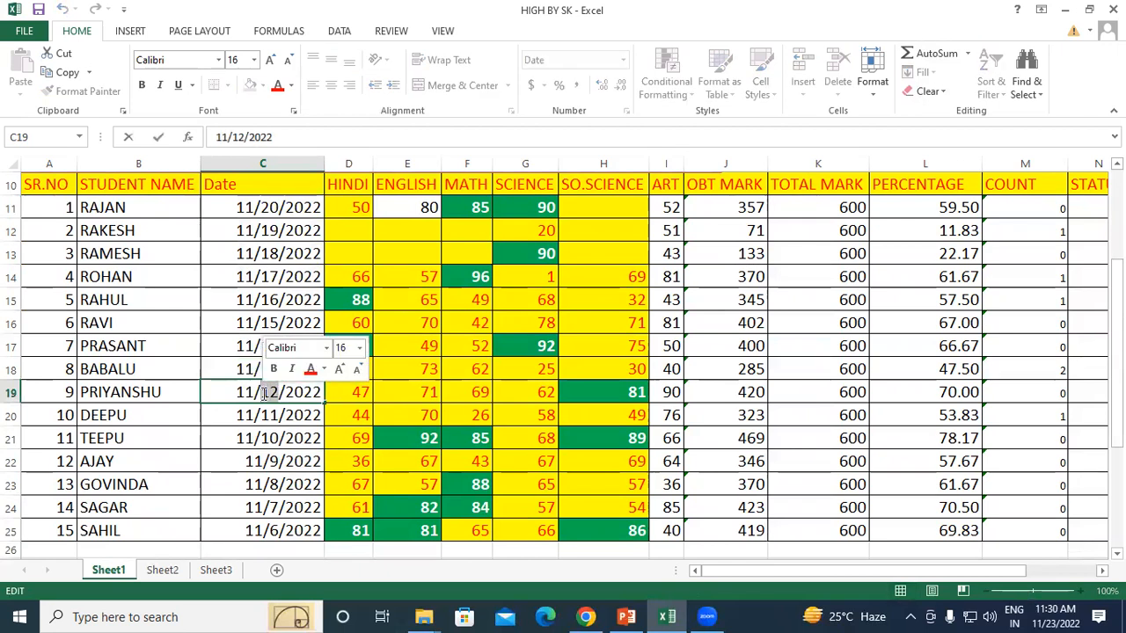
{"action": "type", "text": "20"}
{"action": "left_click", "coordinate": [292, 489]}
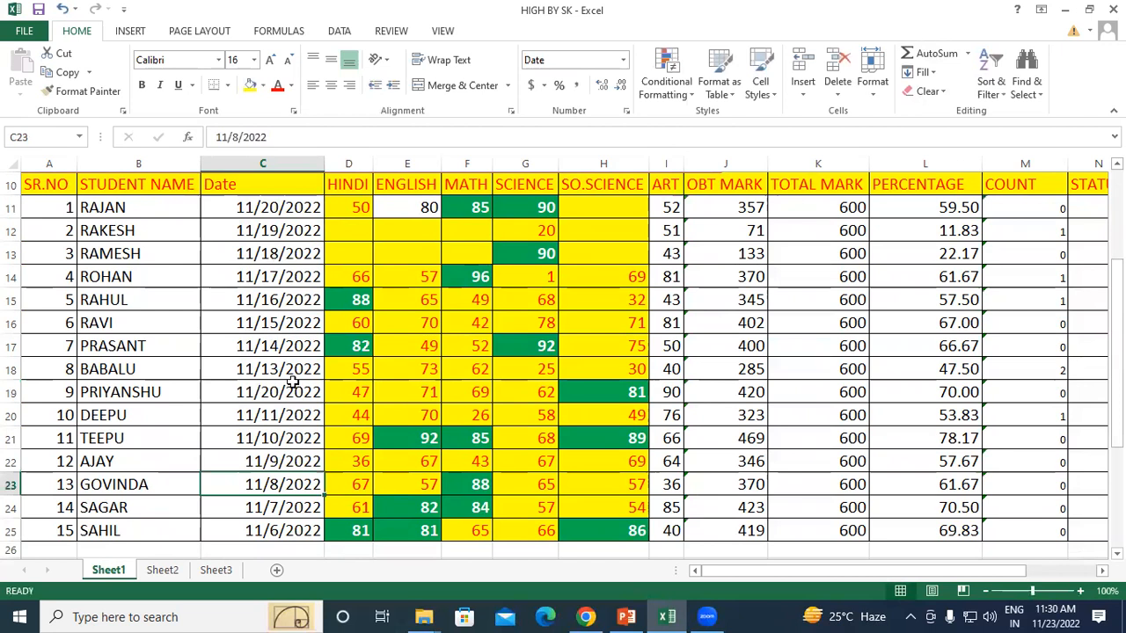
{"action": "double_click", "coordinate": [273, 485]}
{"action": "type", "text": "1"}
{"action": "key", "text": "Return"}
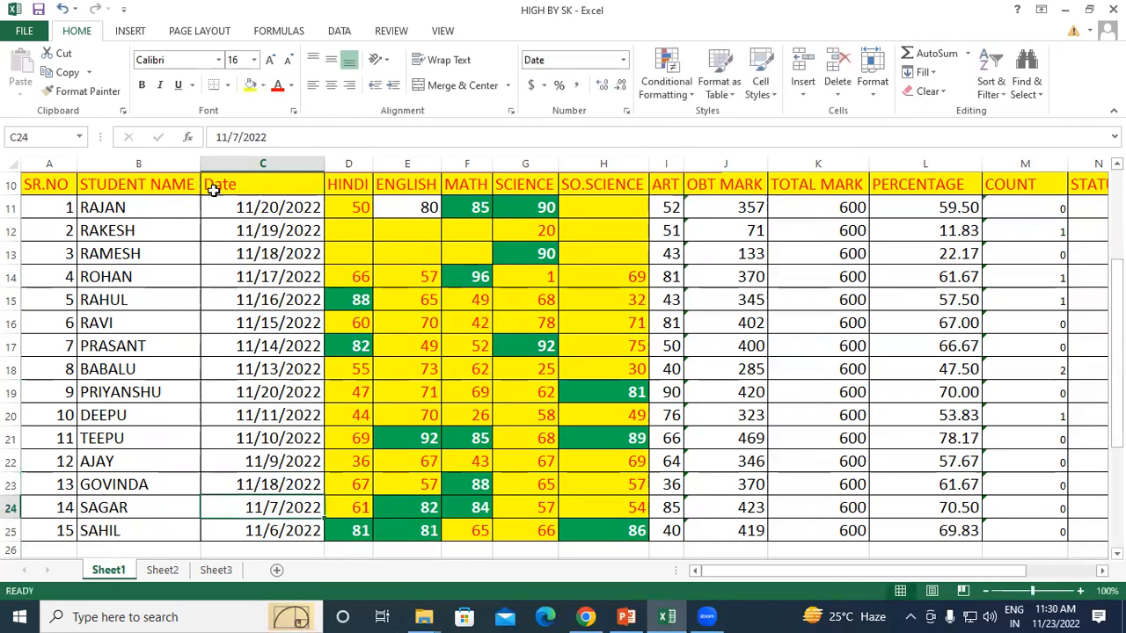
{"action": "left_click_drag", "start_coordinate": [270, 208], "coordinate": [272, 532]}
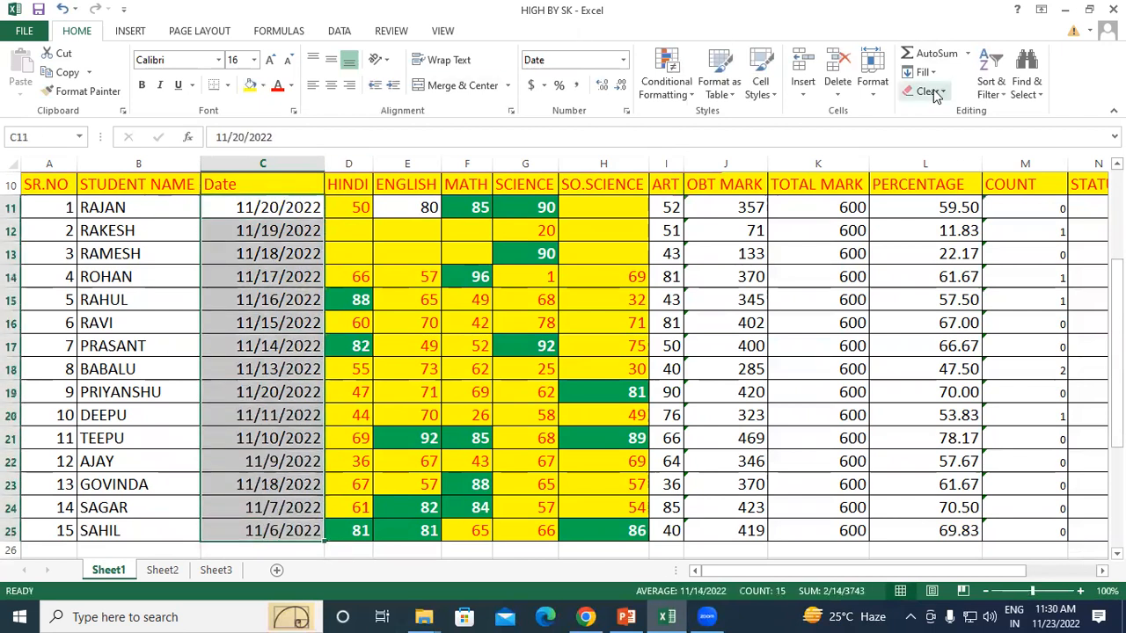
{"action": "left_click", "coordinate": [688, 95]}
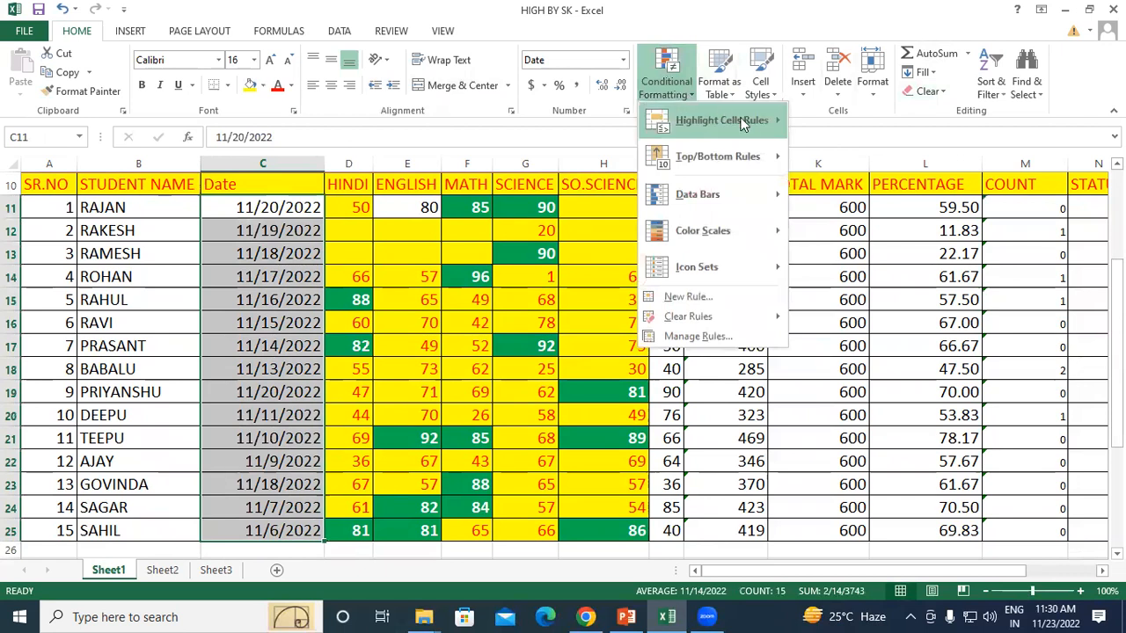
{"action": "mouse_move", "coordinate": [756, 120]}
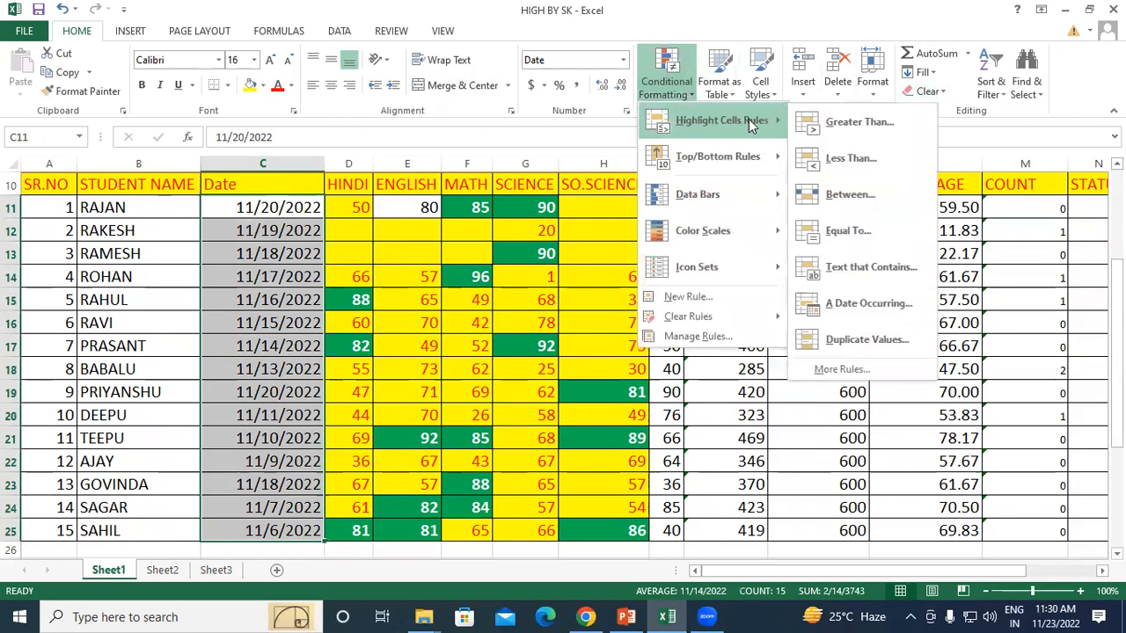
{"action": "left_click", "coordinate": [867, 303]}
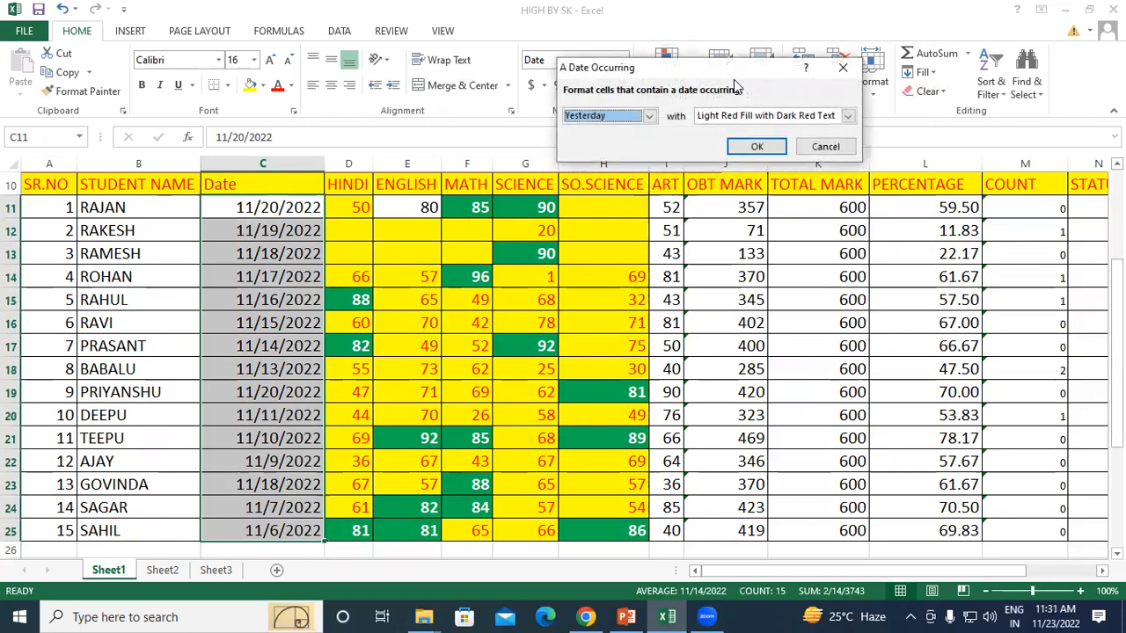
{"action": "left_click_drag", "start_coordinate": [670, 76], "coordinate": [618, 70]}
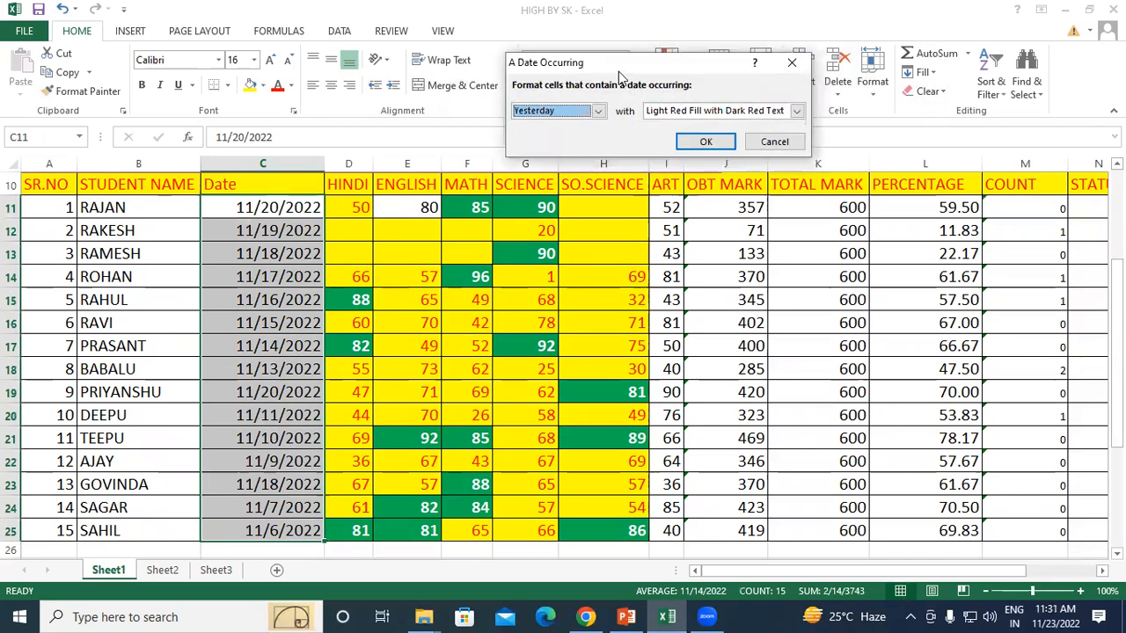
{"action": "left_click", "coordinate": [527, 115]}
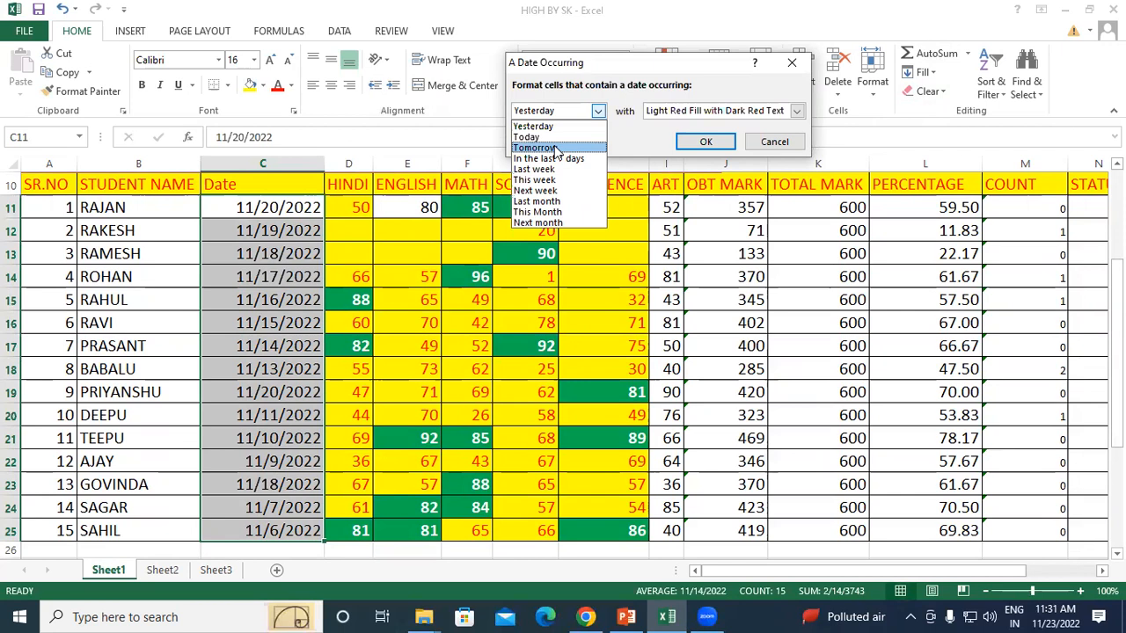
{"action": "left_click", "coordinate": [791, 63]}
{"action": "left_click", "coordinate": [792, 63]}
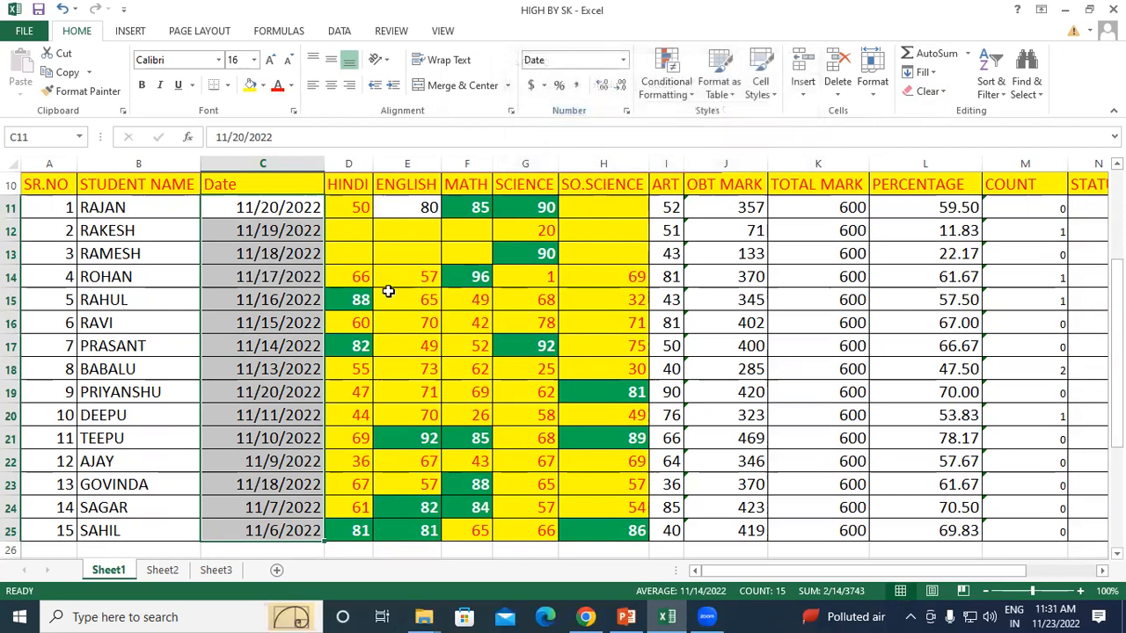
- Change the date in C24 to 11/23/2022 and the date in C11 to 11/22/2022
{"action": "left_click", "coordinate": [296, 295]}
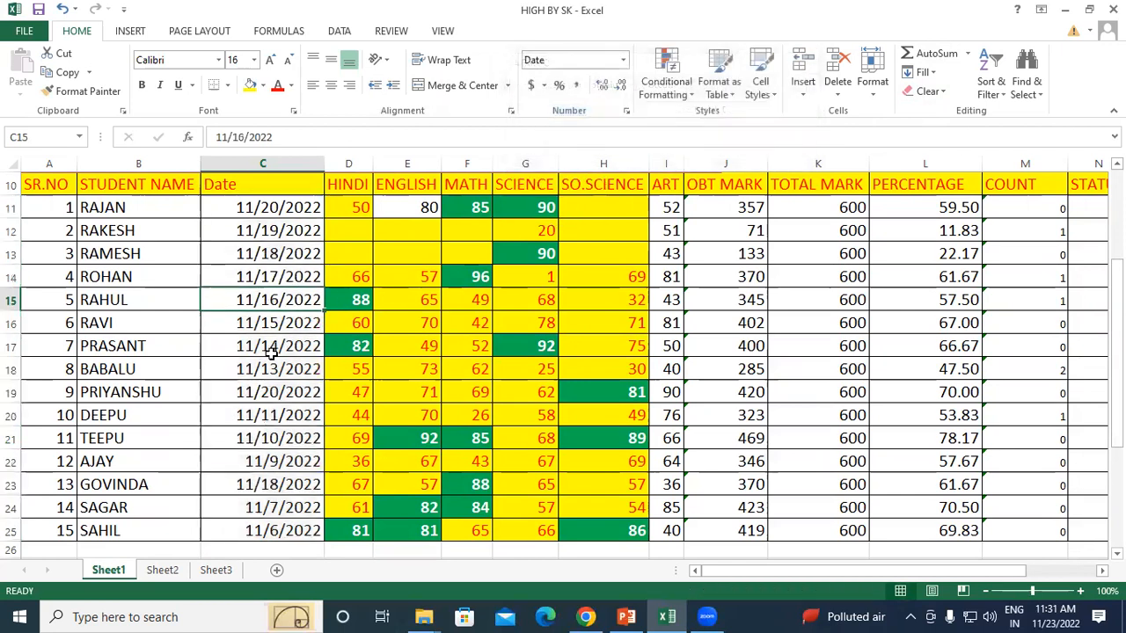
{"action": "double_click", "coordinate": [275, 508]}
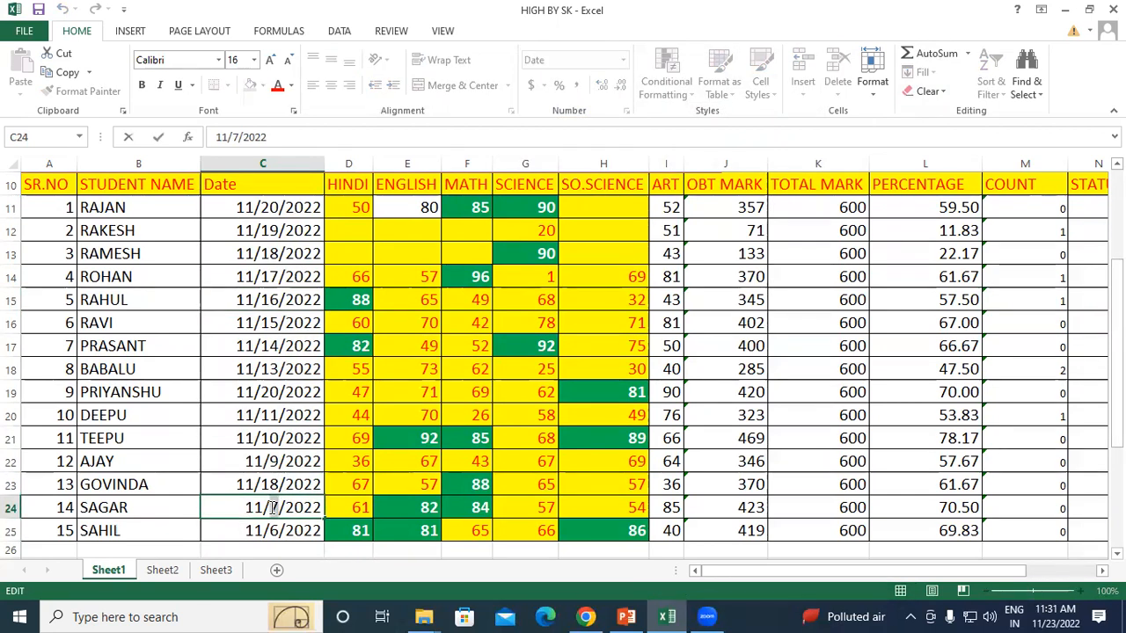
{"action": "double_click", "coordinate": [274, 508]}
{"action": "type", "text": "23"}
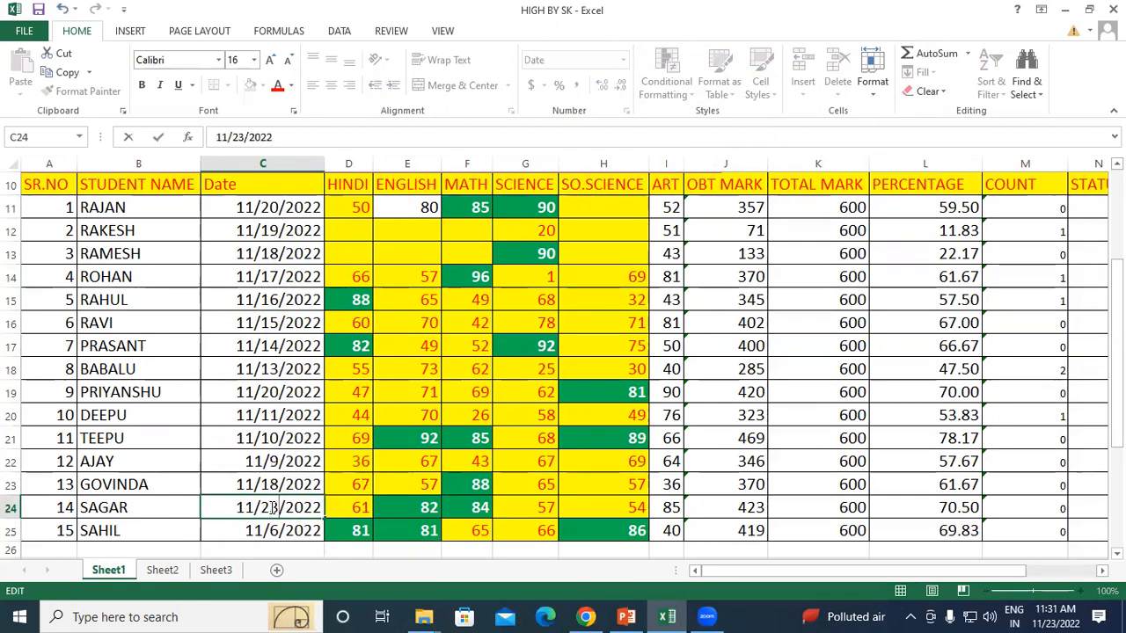
{"action": "left_click", "coordinate": [281, 534]}
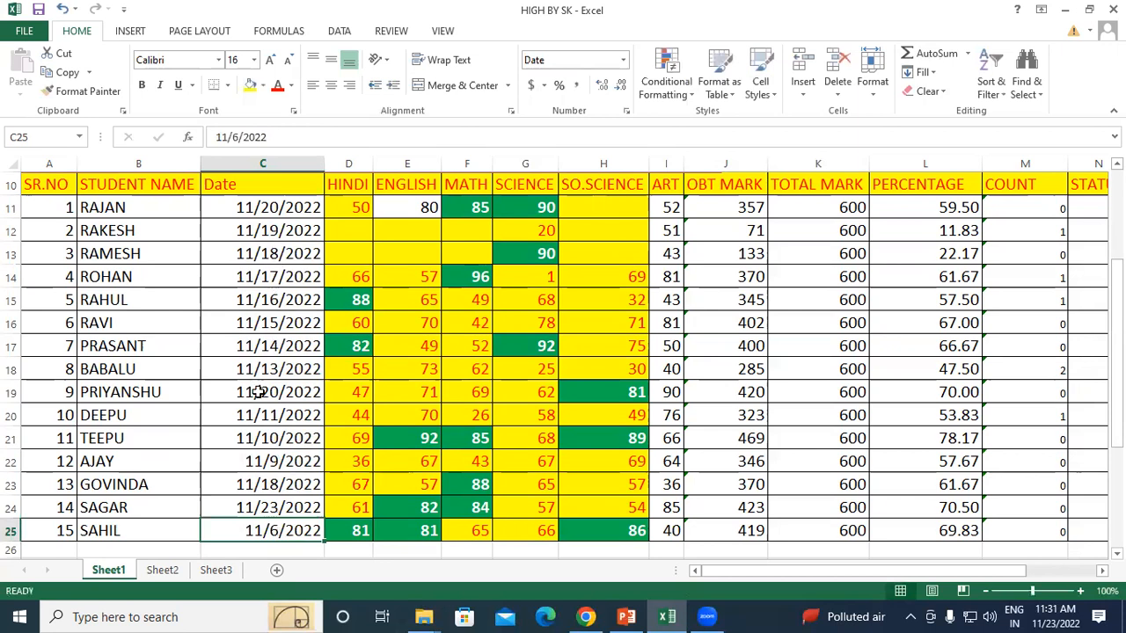
{"action": "double_click", "coordinate": [265, 208]}
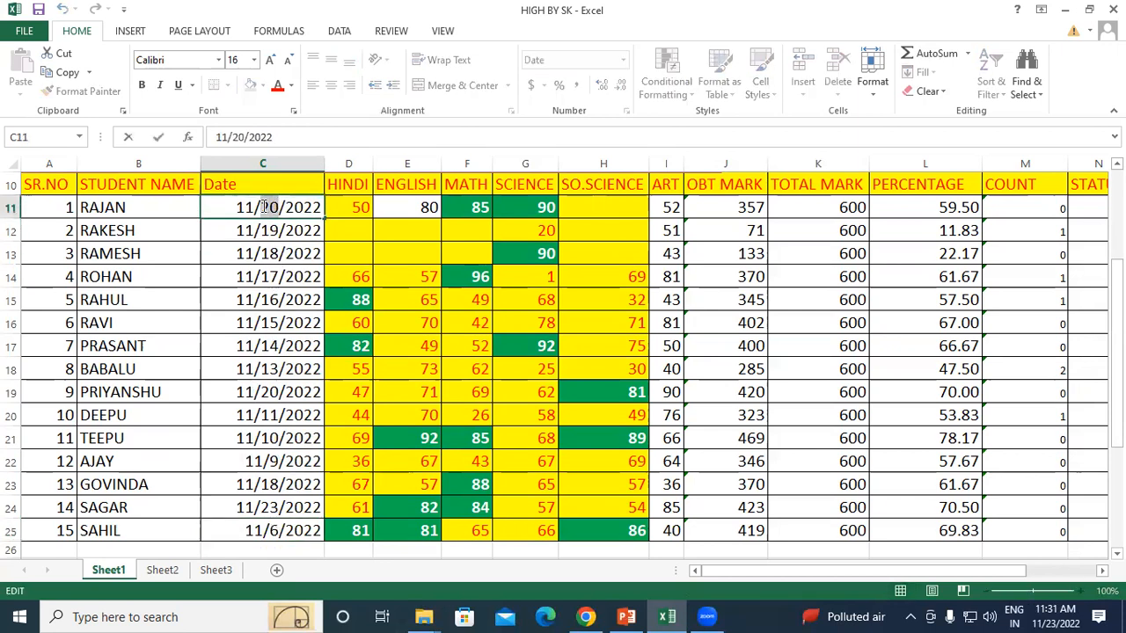
{"action": "double_click", "coordinate": [264, 208]}
{"action": "type", "text": "22"}
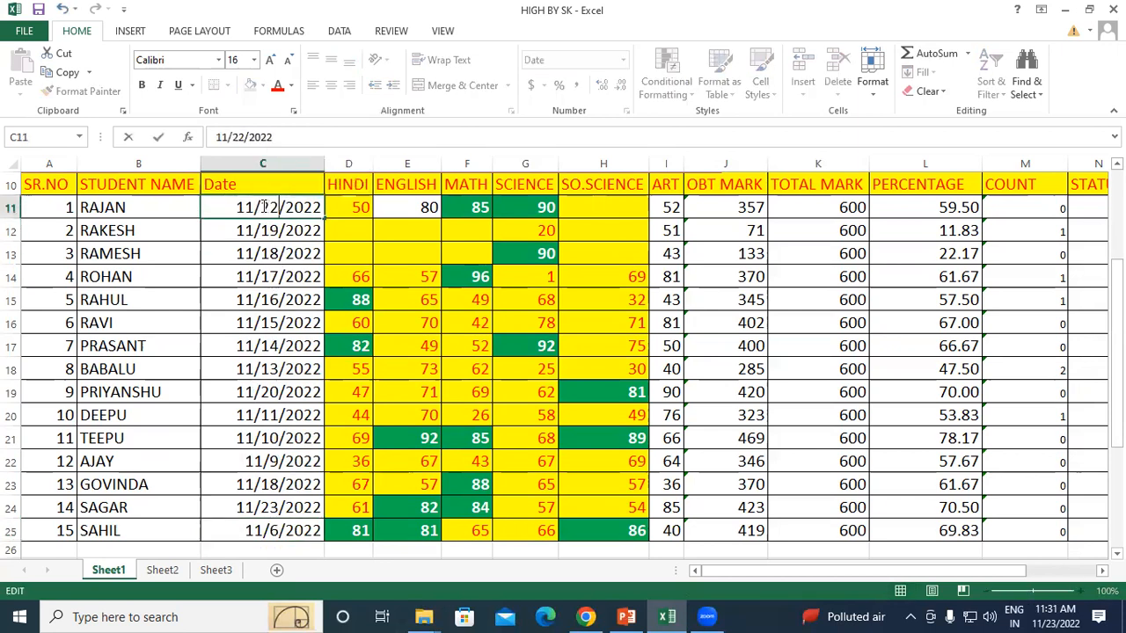
{"action": "left_click", "coordinate": [279, 318]}
- Start an A Date Occurring highlight rule for the dates in C11:C25
{"action": "left_click", "coordinate": [252, 208]}
{"action": "left_click_drag", "start_coordinate": [252, 207], "coordinate": [263, 530]}
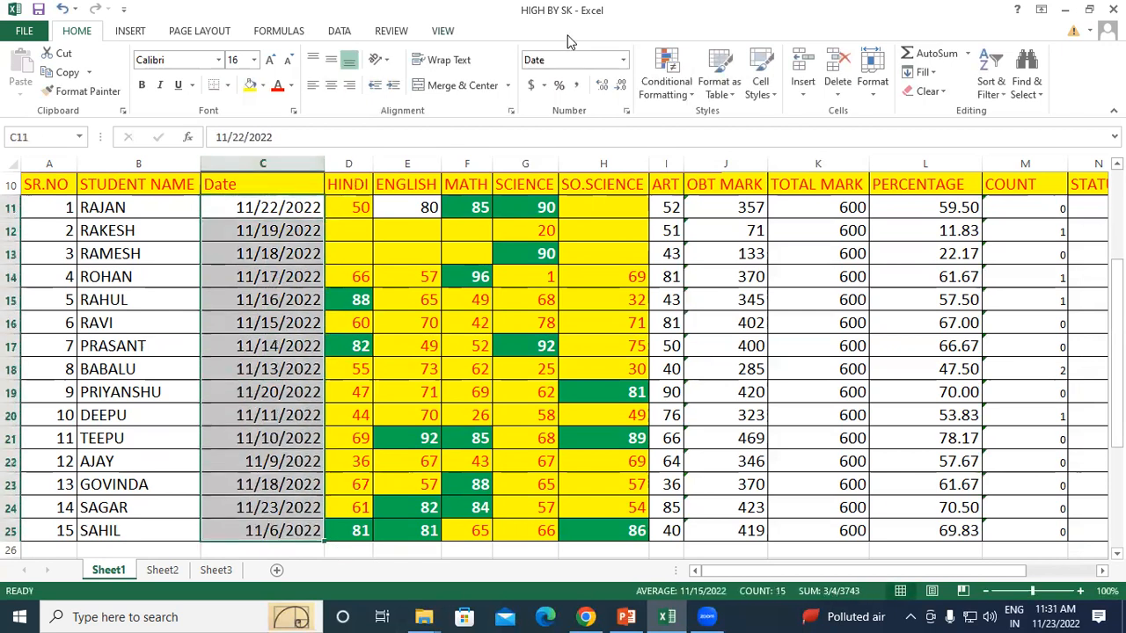
{"action": "left_click", "coordinate": [666, 72]}
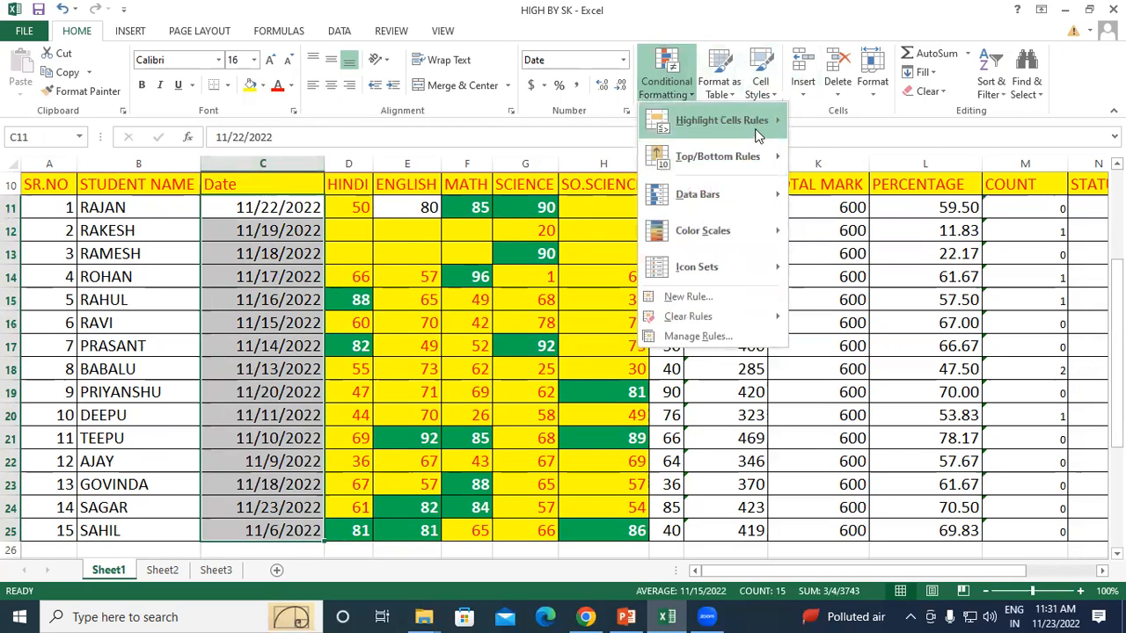
{"action": "mouse_move", "coordinate": [756, 133]}
{"action": "left_click", "coordinate": [864, 307]}
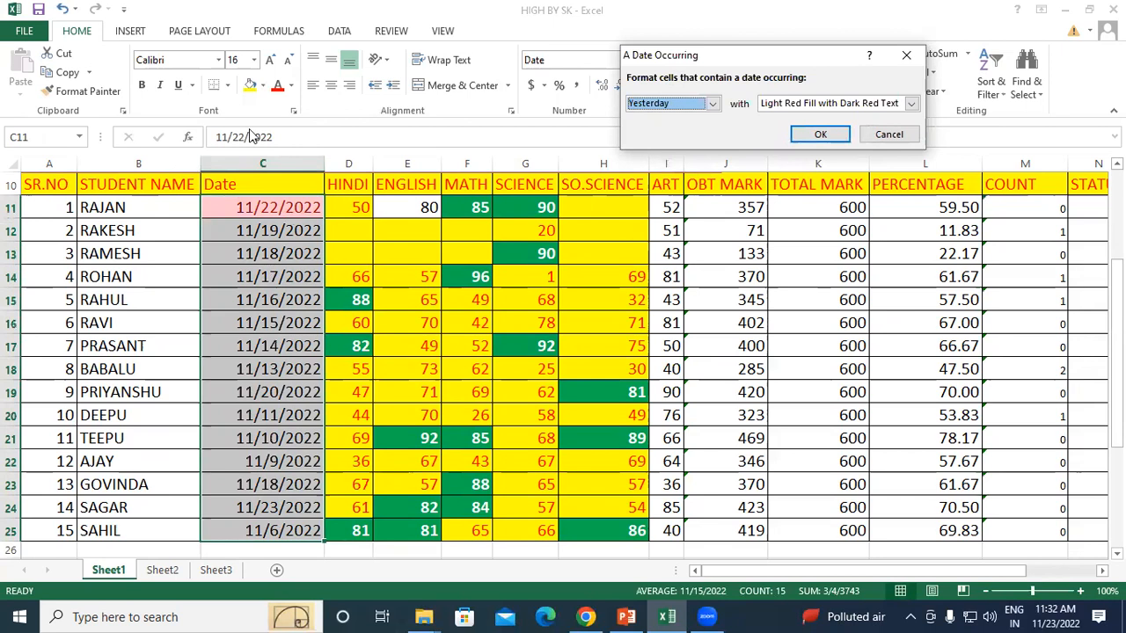
- Preview the date rule with the periods Today, Tomorrow, In the last 7 days and Last week
{"action": "left_click", "coordinate": [657, 104]}
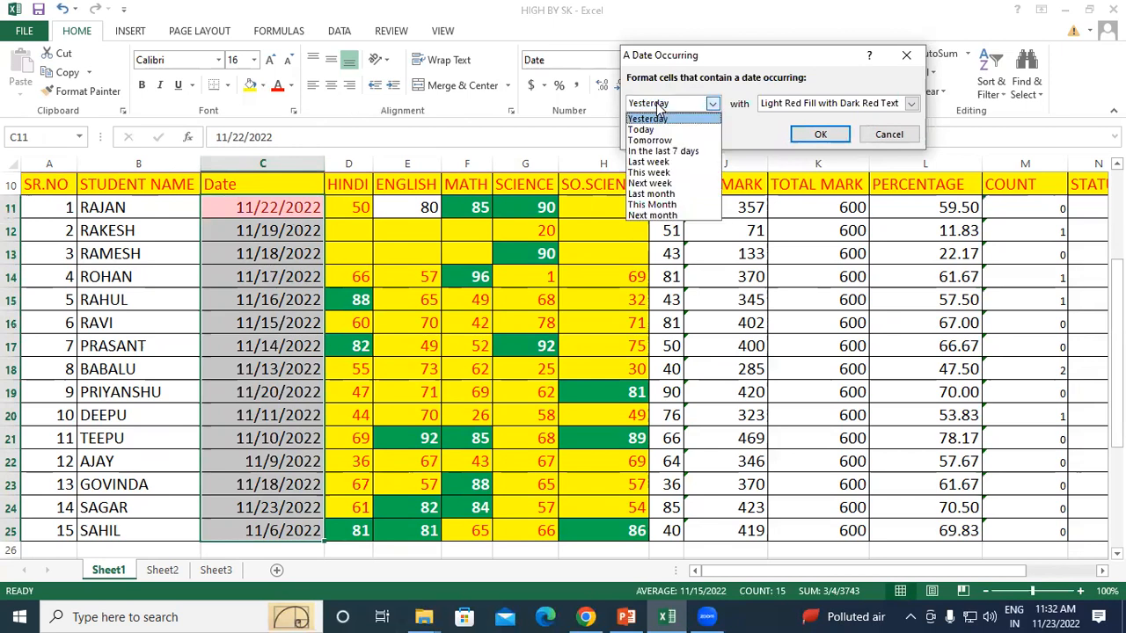
{"action": "left_click", "coordinate": [651, 129]}
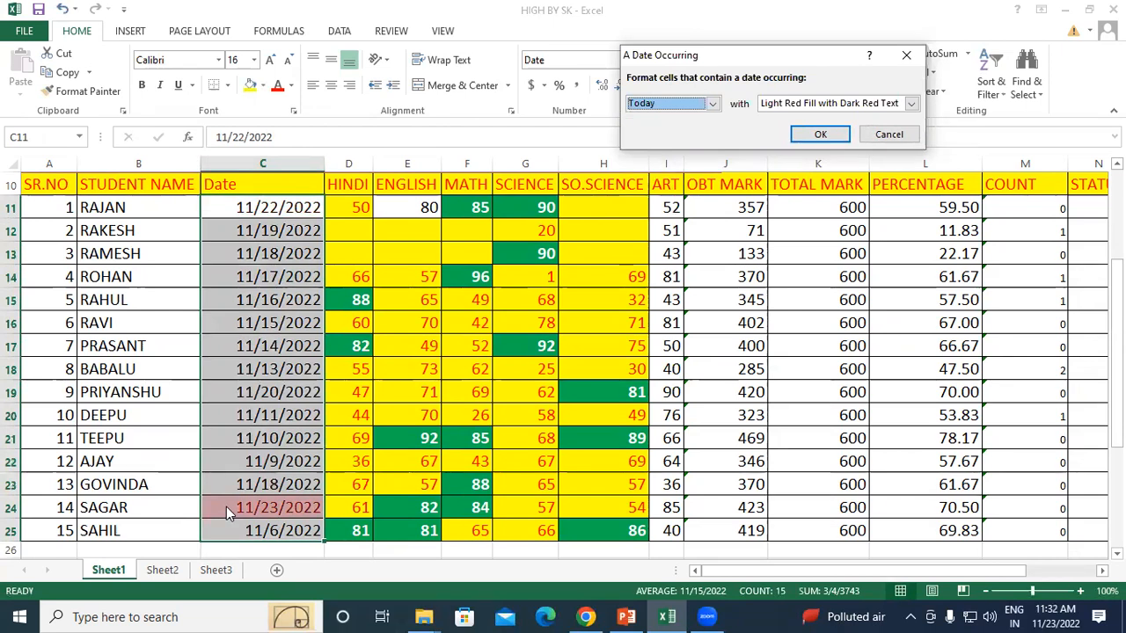
{"action": "left_click", "coordinate": [656, 105]}
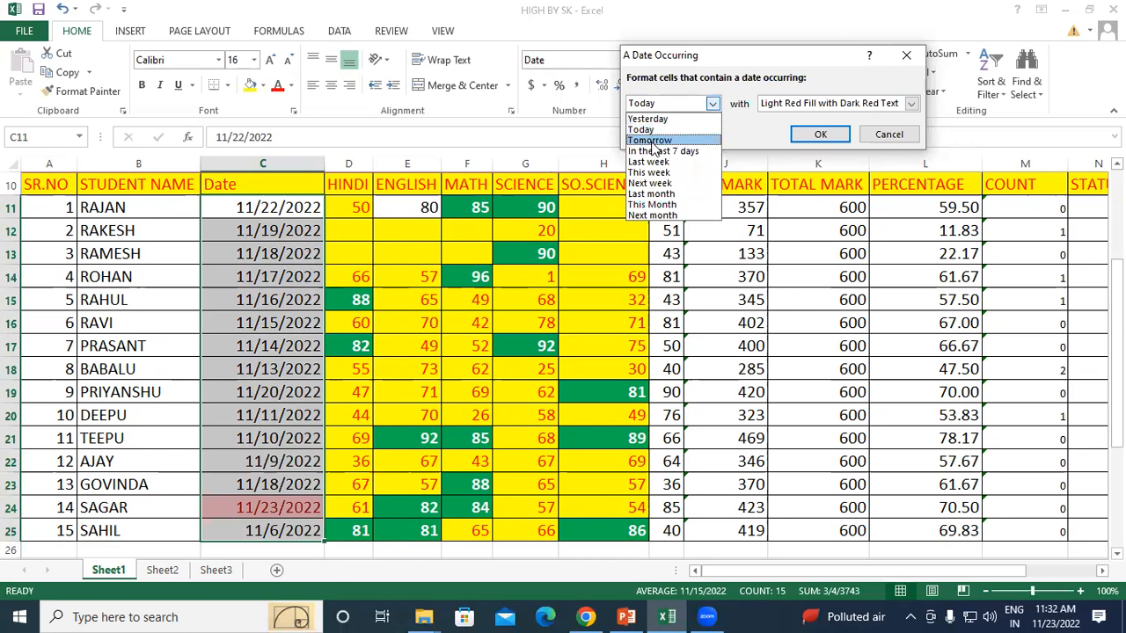
{"action": "left_click", "coordinate": [651, 140]}
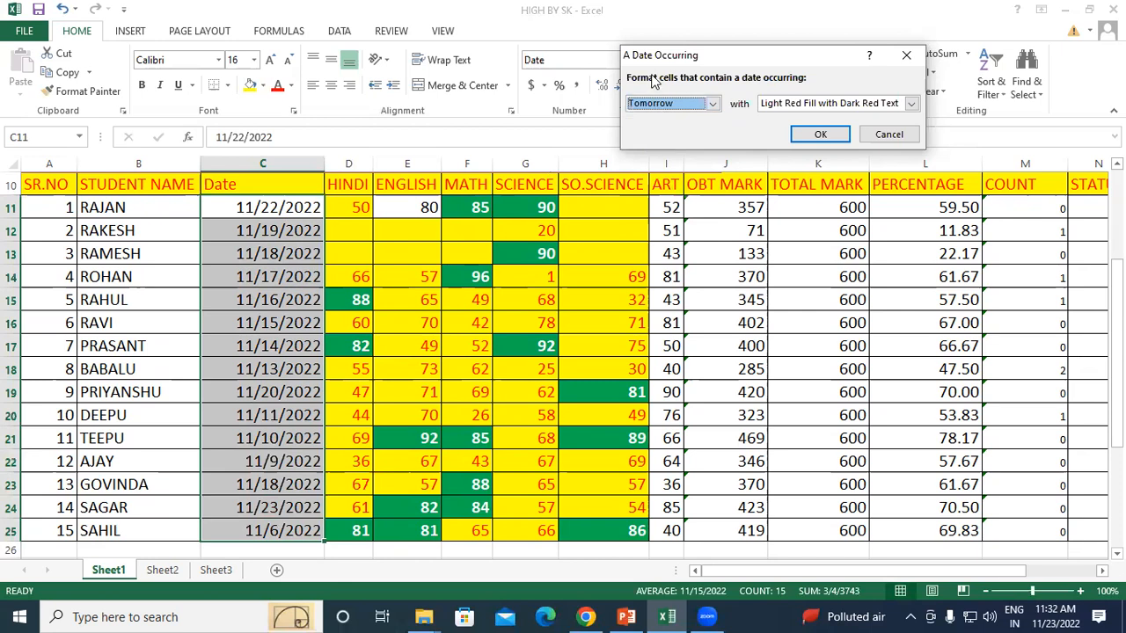
{"action": "left_click", "coordinate": [654, 104]}
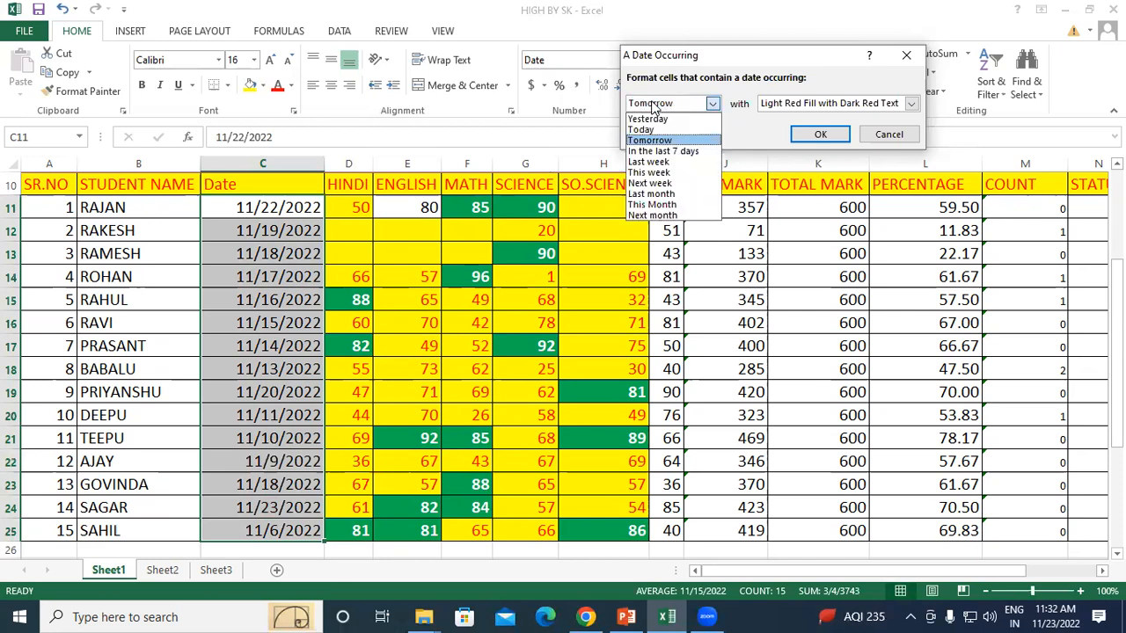
{"action": "left_click", "coordinate": [676, 152]}
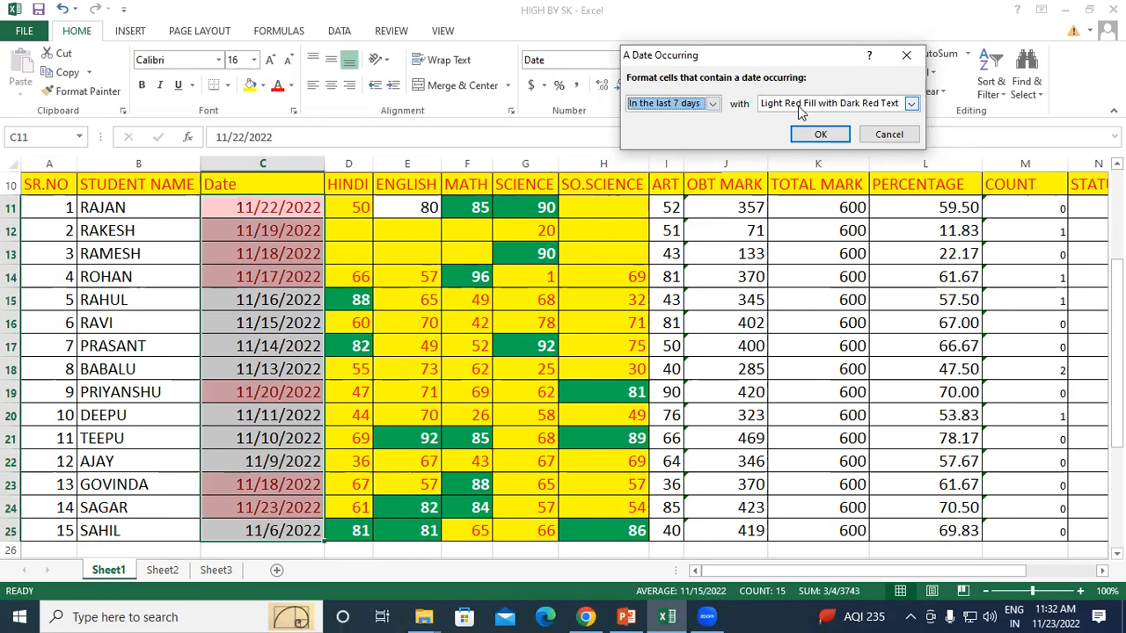
{"action": "left_click", "coordinate": [713, 103]}
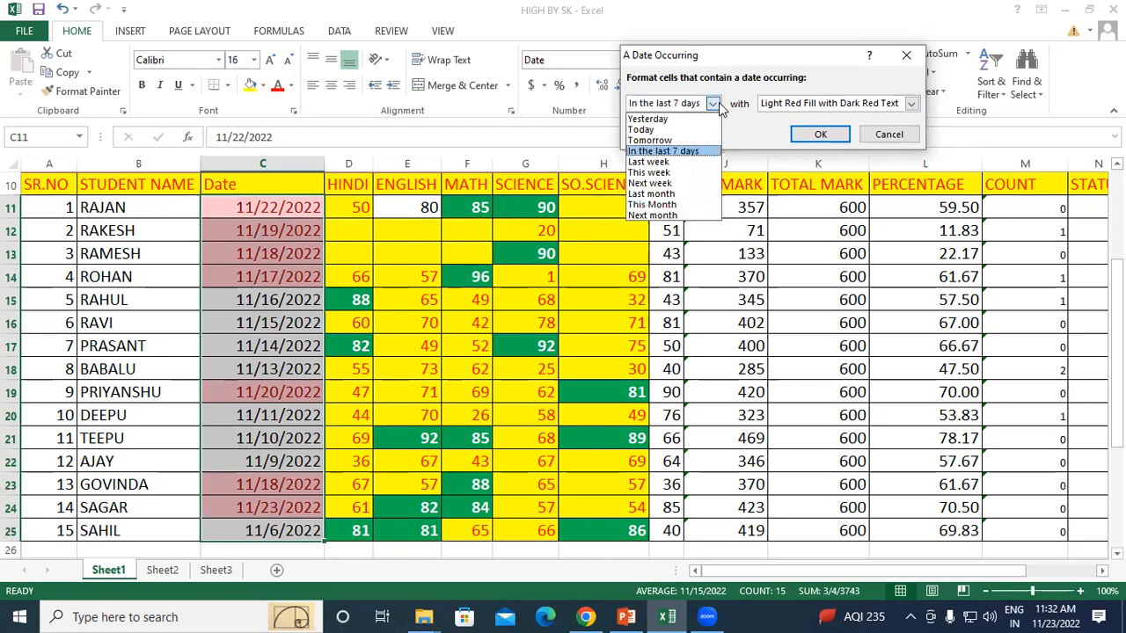
{"action": "left_click", "coordinate": [648, 162]}
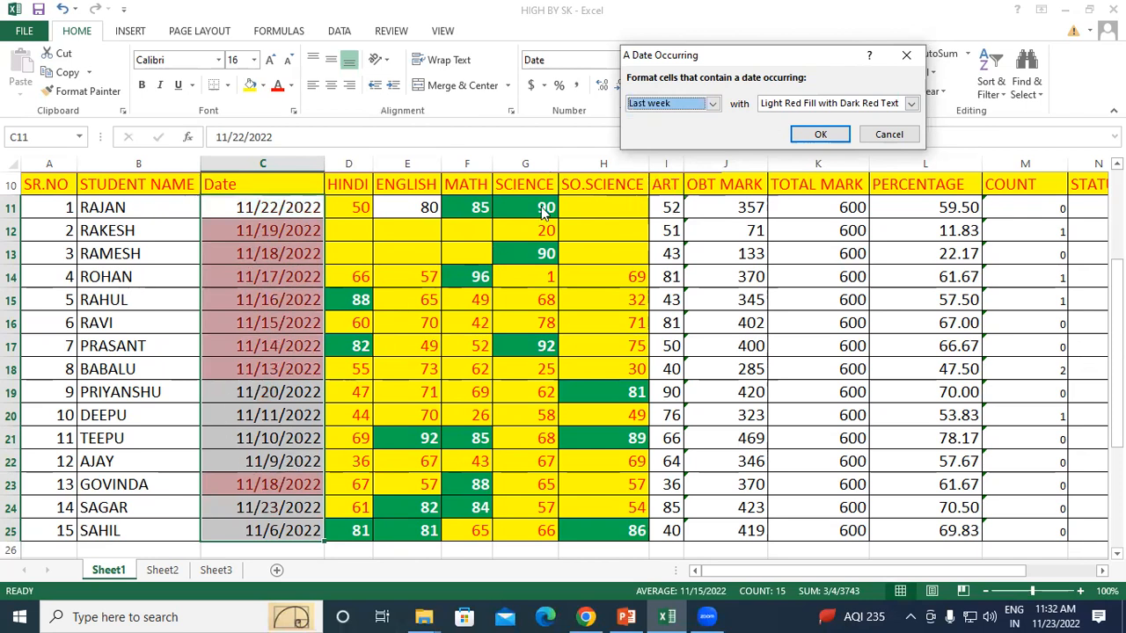
- Preview the date rule with the periods This week, Next week and Last month
{"action": "left_click", "coordinate": [712, 103]}
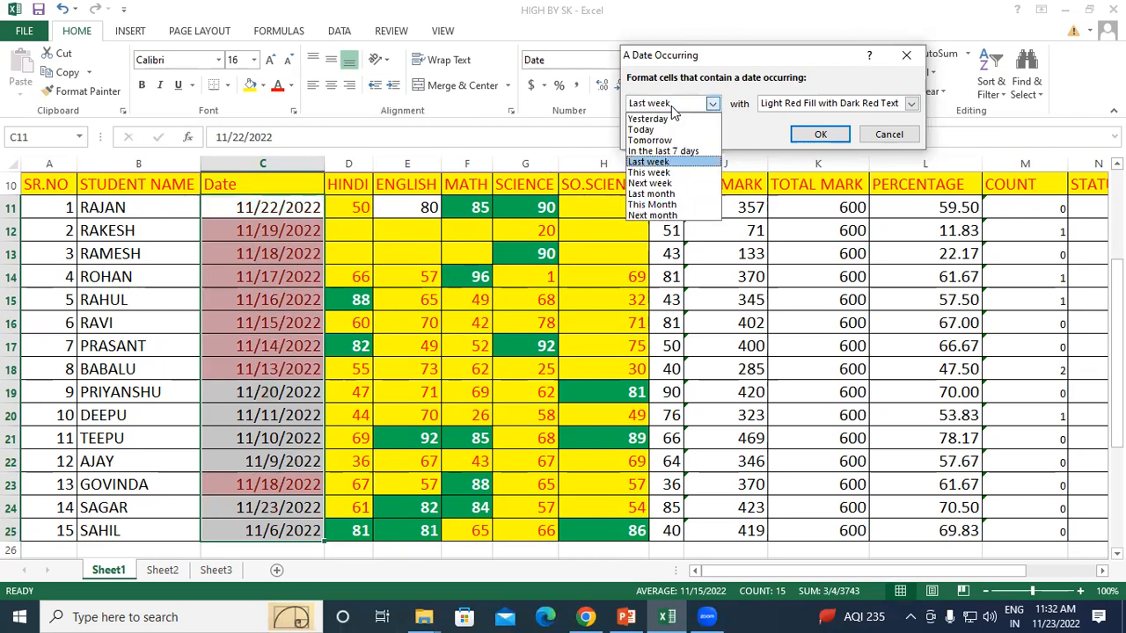
{"action": "left_click", "coordinate": [649, 172]}
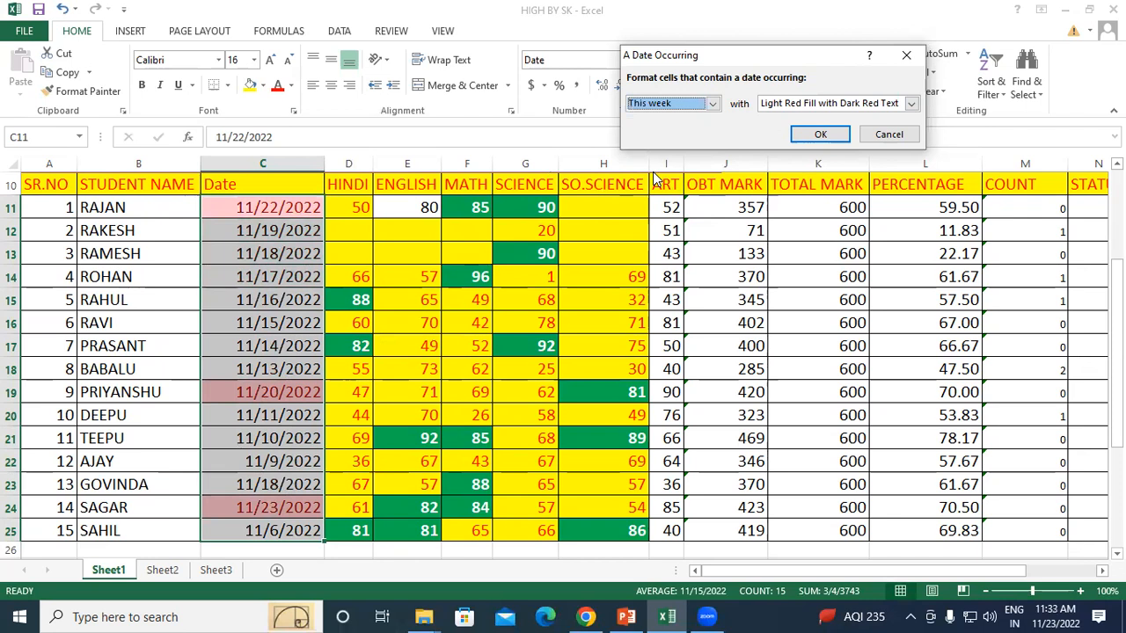
{"action": "left_click", "coordinate": [681, 105]}
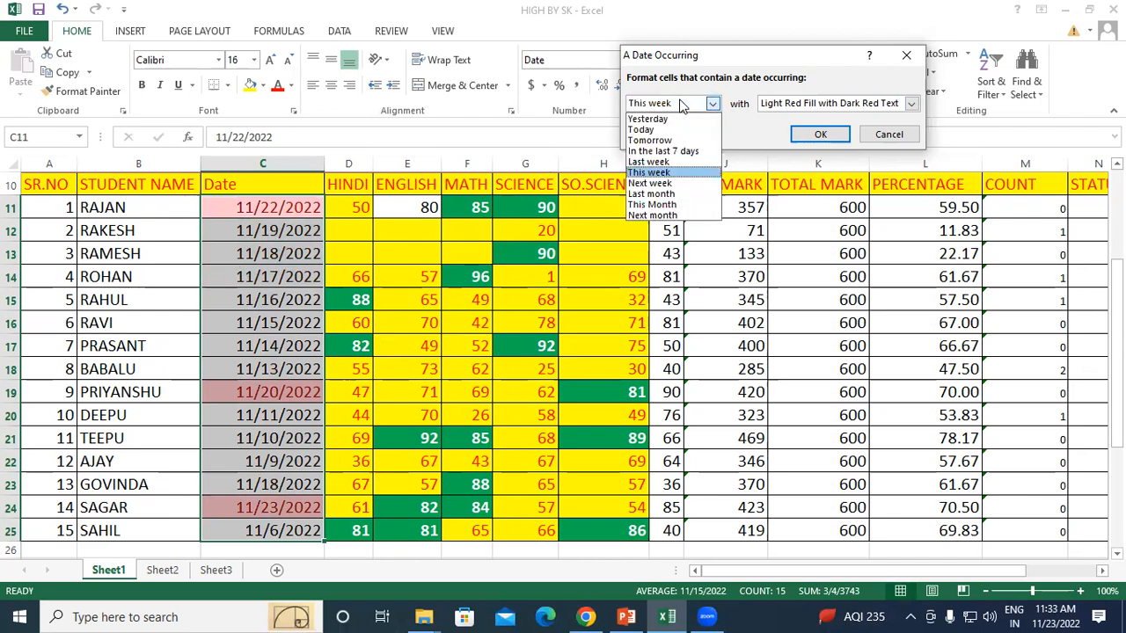
{"action": "left_click", "coordinate": [662, 184]}
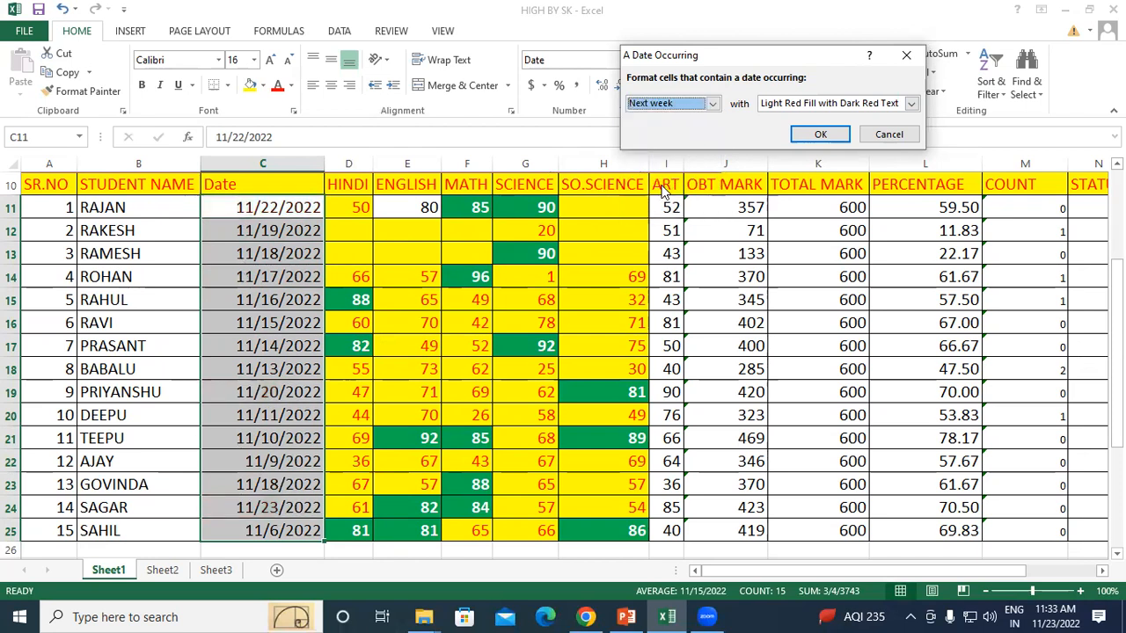
{"action": "left_click", "coordinate": [712, 103]}
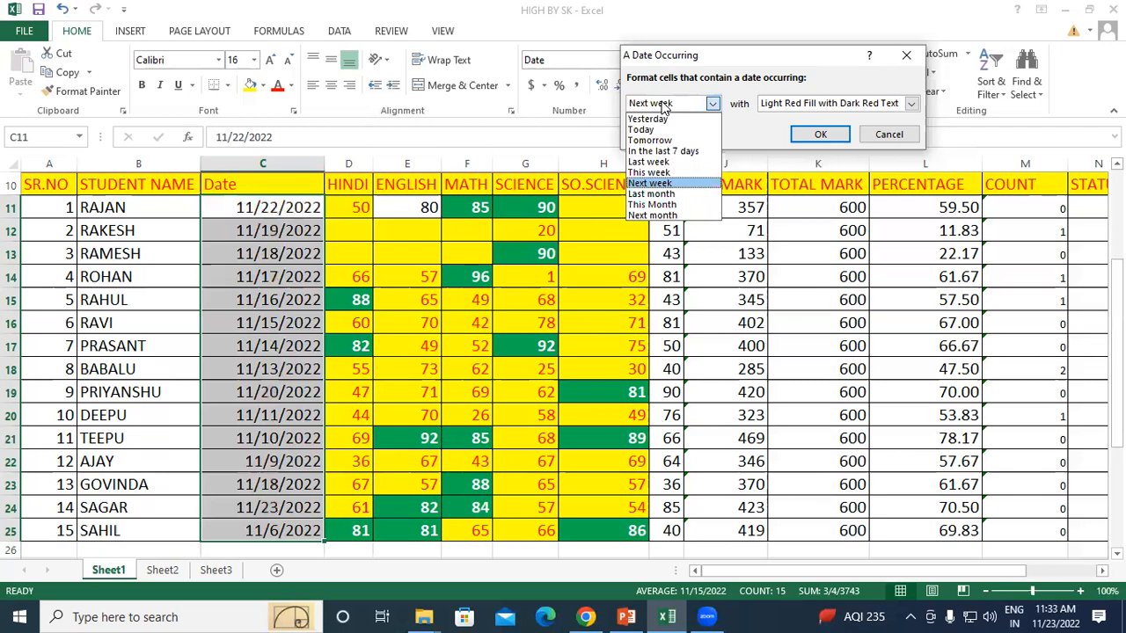
{"action": "left_click", "coordinate": [658, 194]}
- Preview the date rule with the periods This Month and Next month, and discard the rule
{"action": "left_click", "coordinate": [668, 105]}
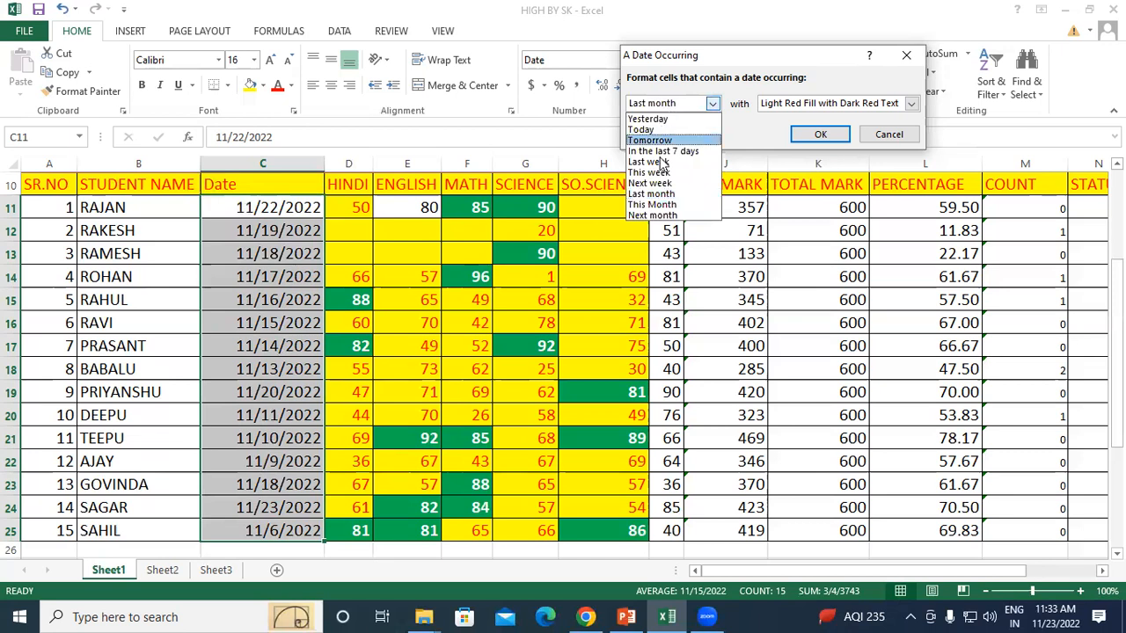
{"action": "left_click", "coordinate": [655, 205]}
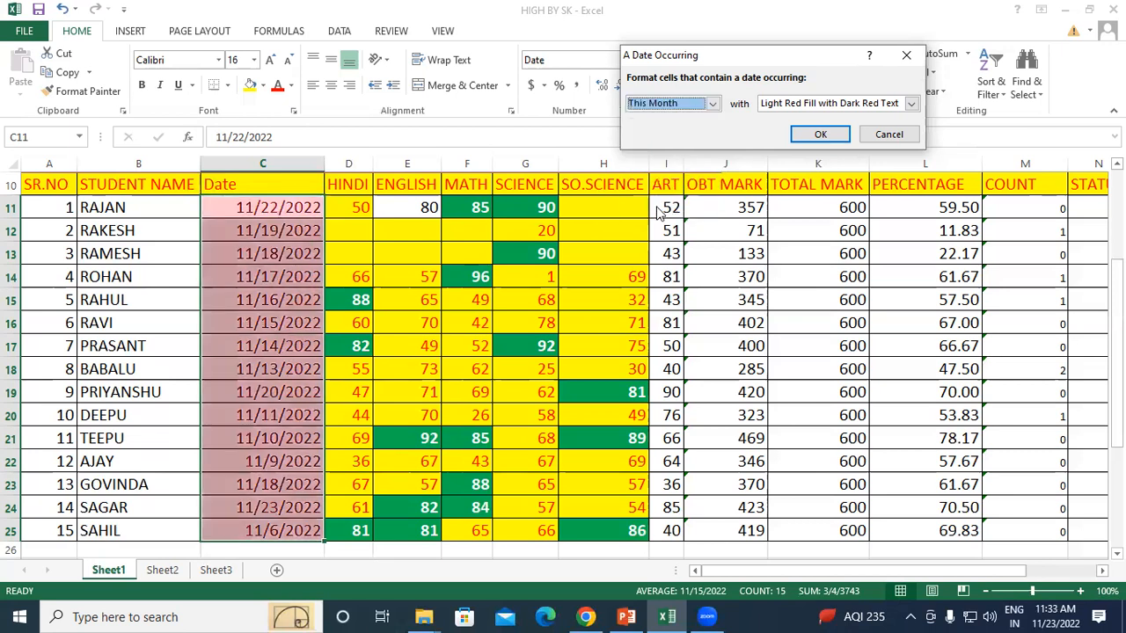
{"action": "left_click", "coordinate": [666, 106]}
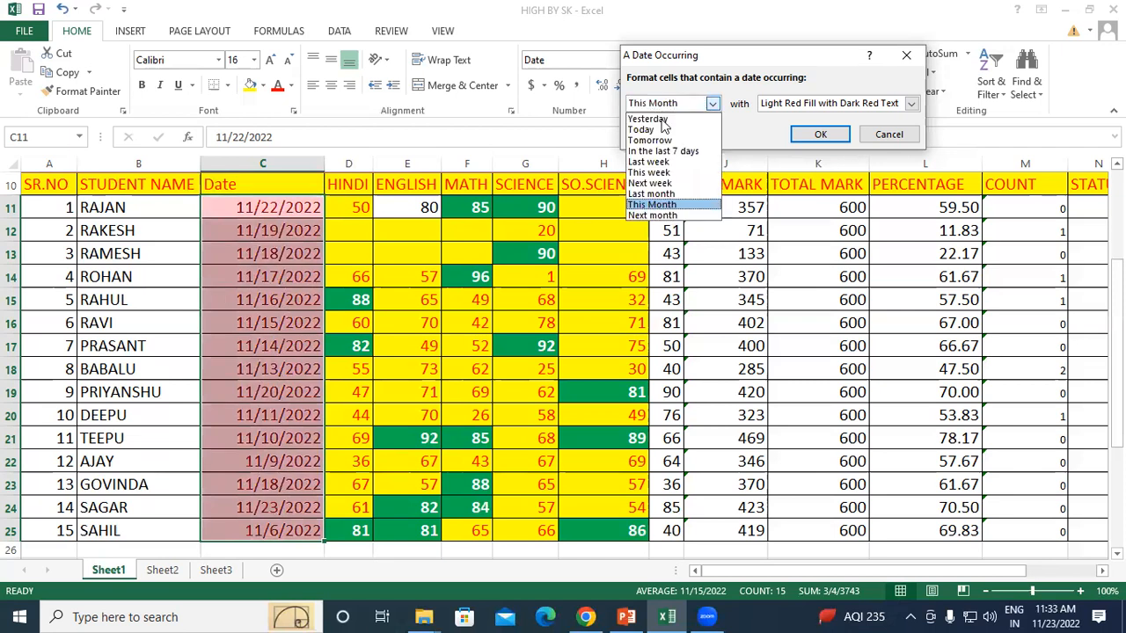
{"action": "left_click", "coordinate": [655, 216]}
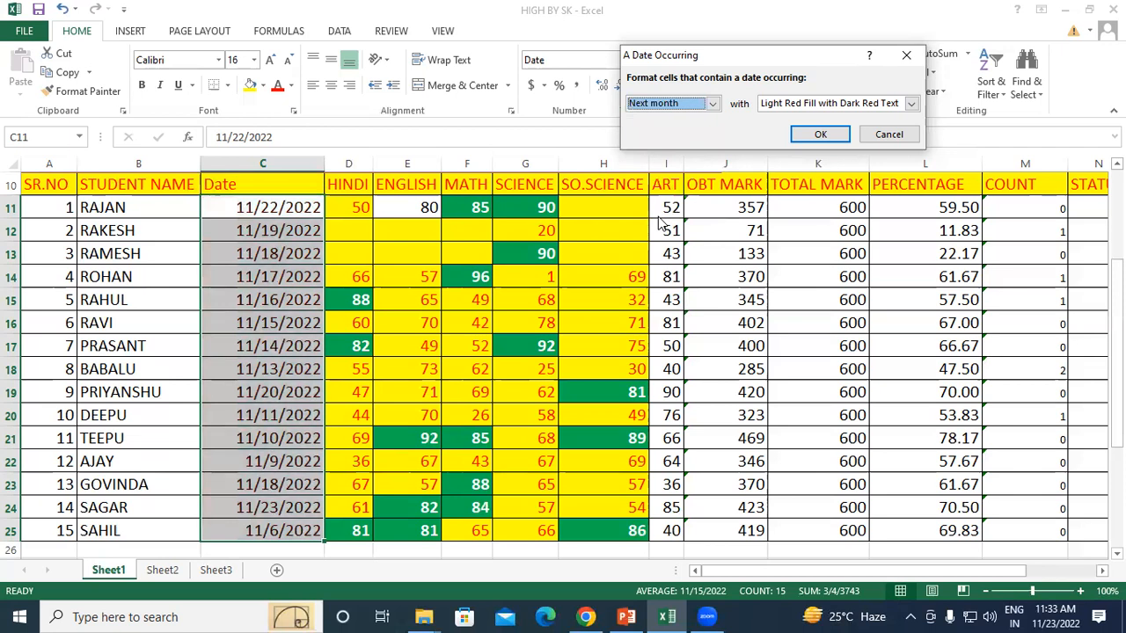
{"action": "left_click", "coordinate": [668, 103]}
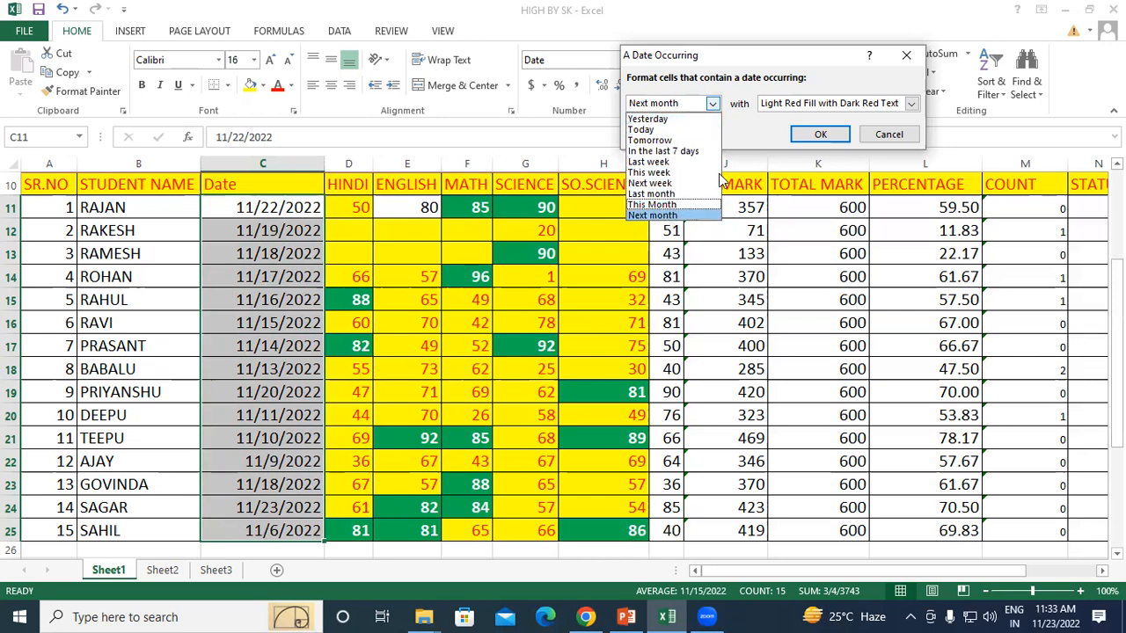
{"action": "left_click", "coordinate": [906, 55]}
{"action": "left_click", "coordinate": [905, 55]}
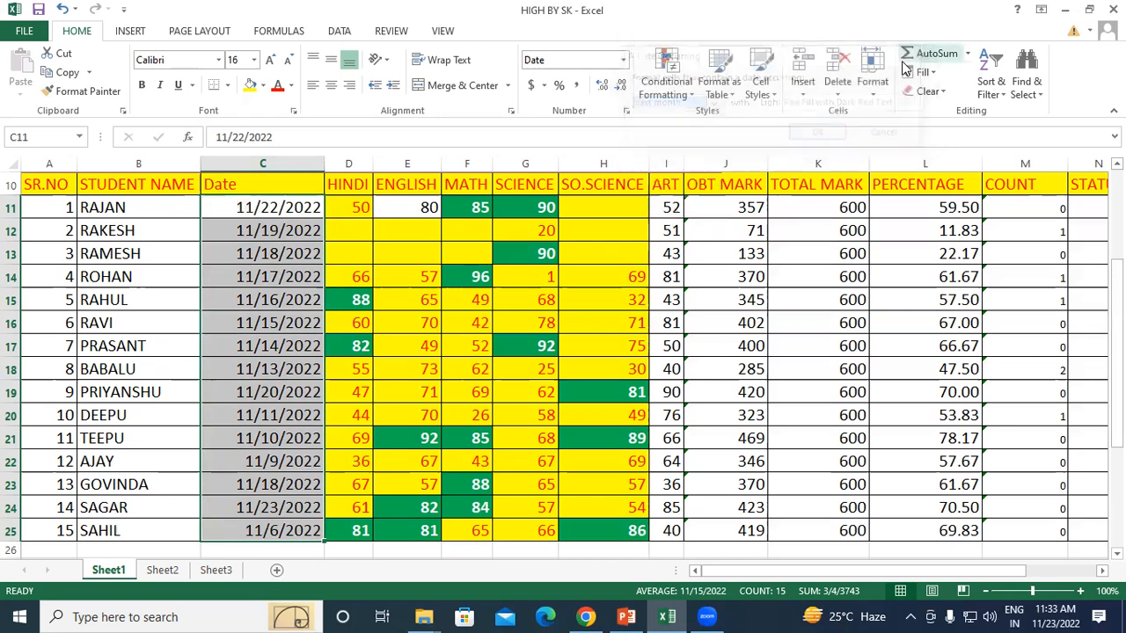
{"action": "left_click", "coordinate": [677, 87]}
{"action": "mouse_move", "coordinate": [730, 121]}
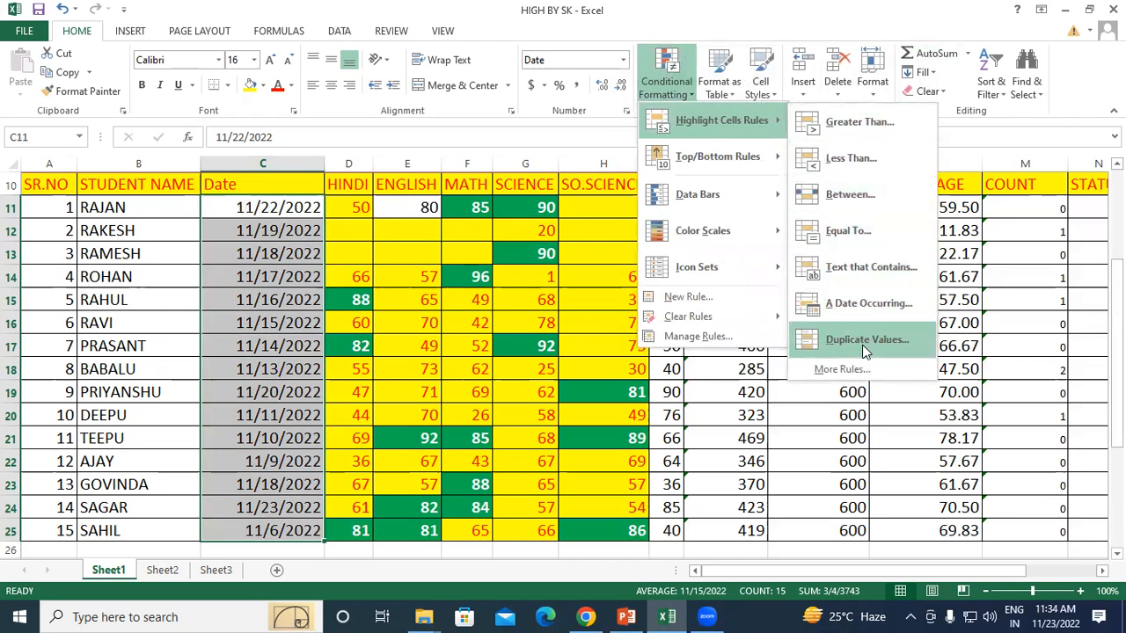
{"action": "left_click", "coordinate": [350, 287]}
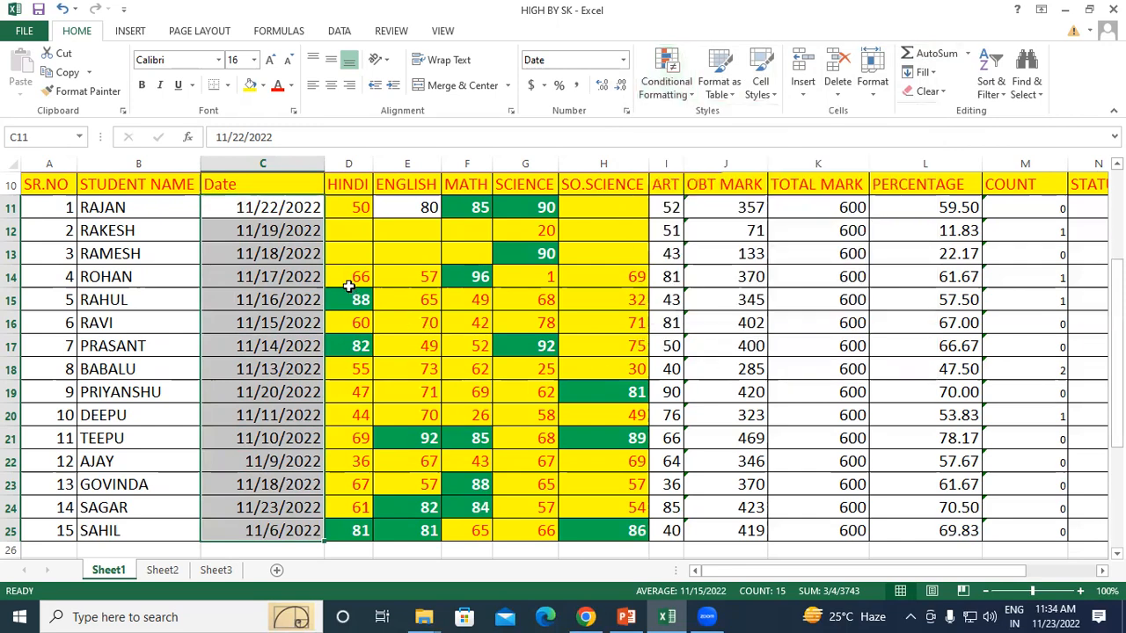
{"action": "left_click", "coordinate": [286, 260]}
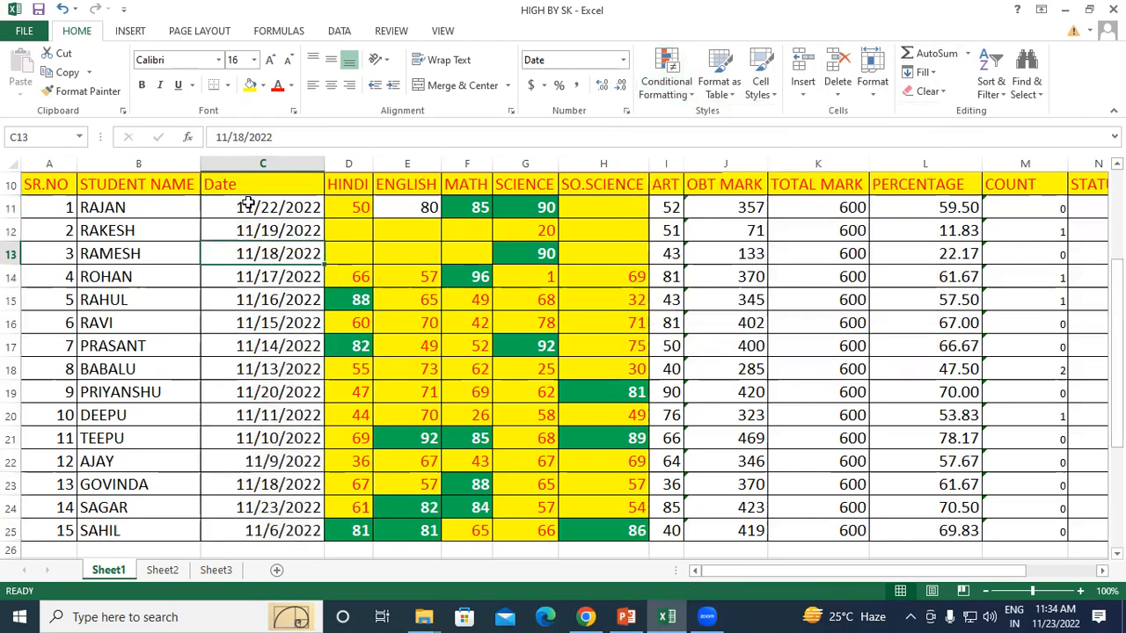
{"action": "scroll", "coordinate": [131, 221], "scroll_direction": "down", "scroll_amount": 1}
{"action": "scroll", "coordinate": [141, 233], "scroll_direction": "up", "scroll_amount": 2}
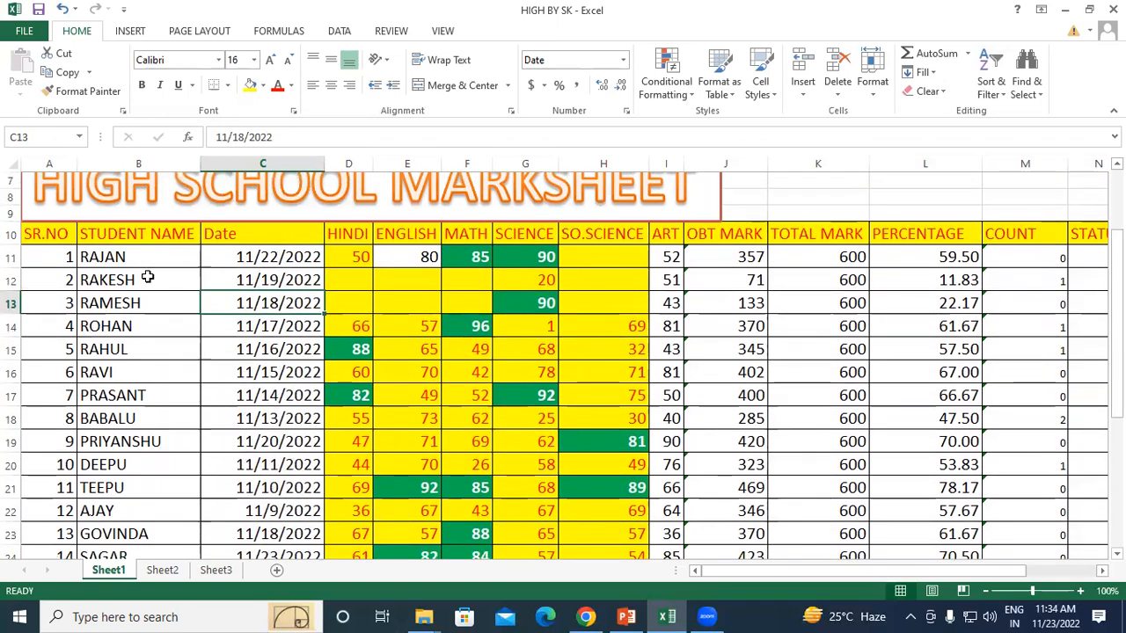
{"action": "scroll", "coordinate": [151, 282], "scroll_direction": "down", "scroll_amount": 3}
{"action": "scroll", "coordinate": [179, 342], "scroll_direction": "up", "scroll_amount": 1}
{"action": "scroll", "coordinate": [179, 342], "scroll_direction": "up", "scroll_amount": 2}
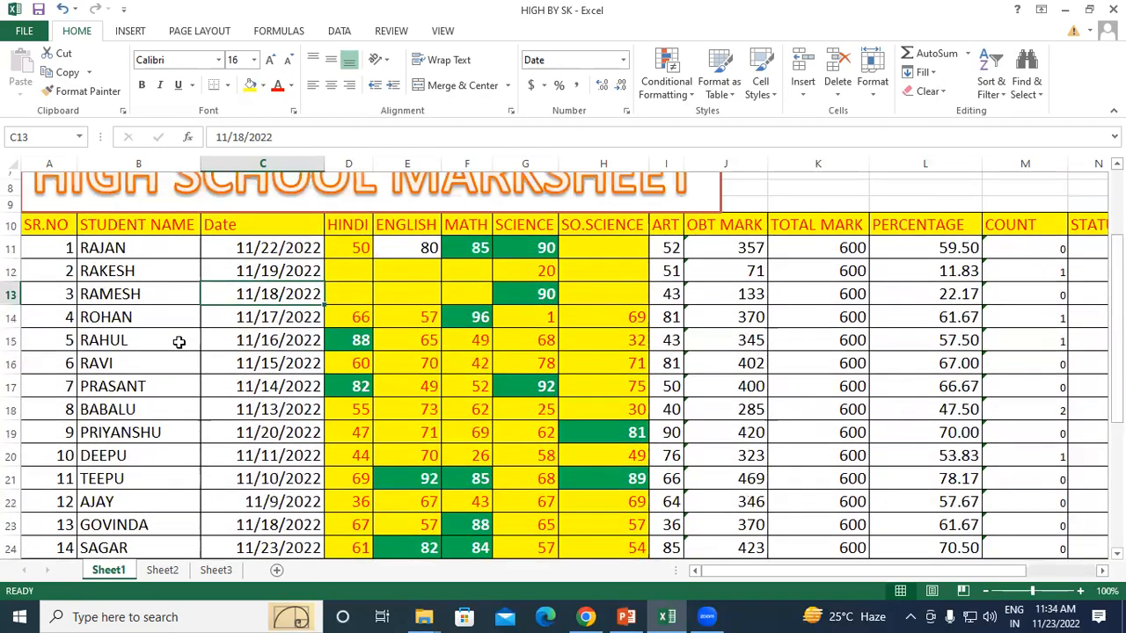
{"action": "scroll", "coordinate": [273, 342], "scroll_direction": "down", "scroll_amount": 1}
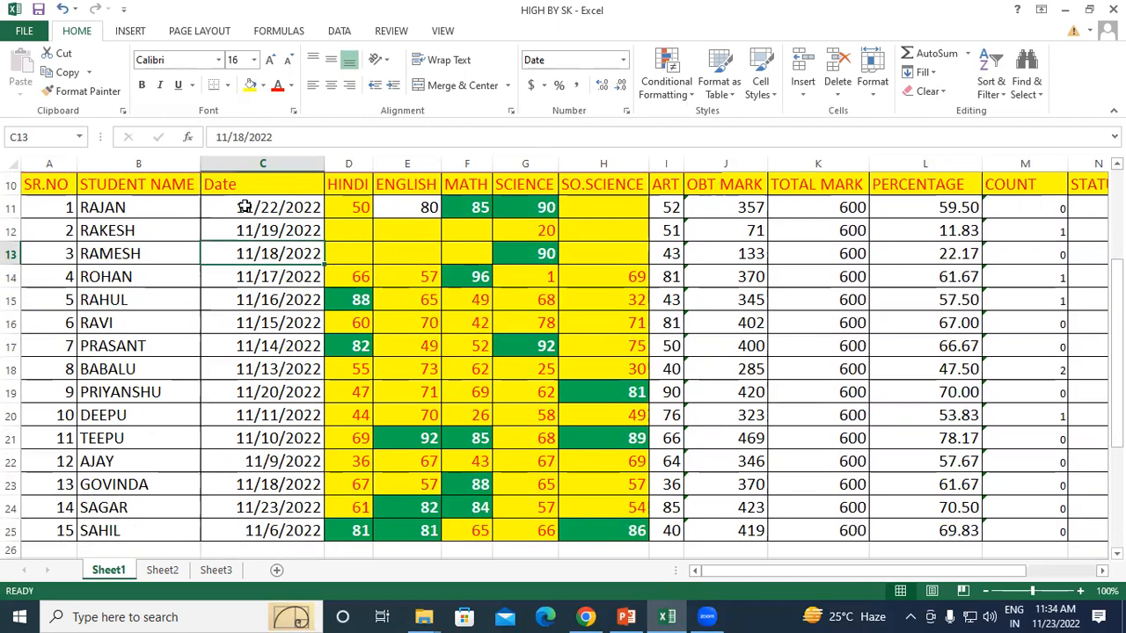
- Preview a Duplicate Values highlight rule on the dates in C11:C25 and cancel it
{"action": "left_click_drag", "start_coordinate": [264, 207], "coordinate": [276, 531]}
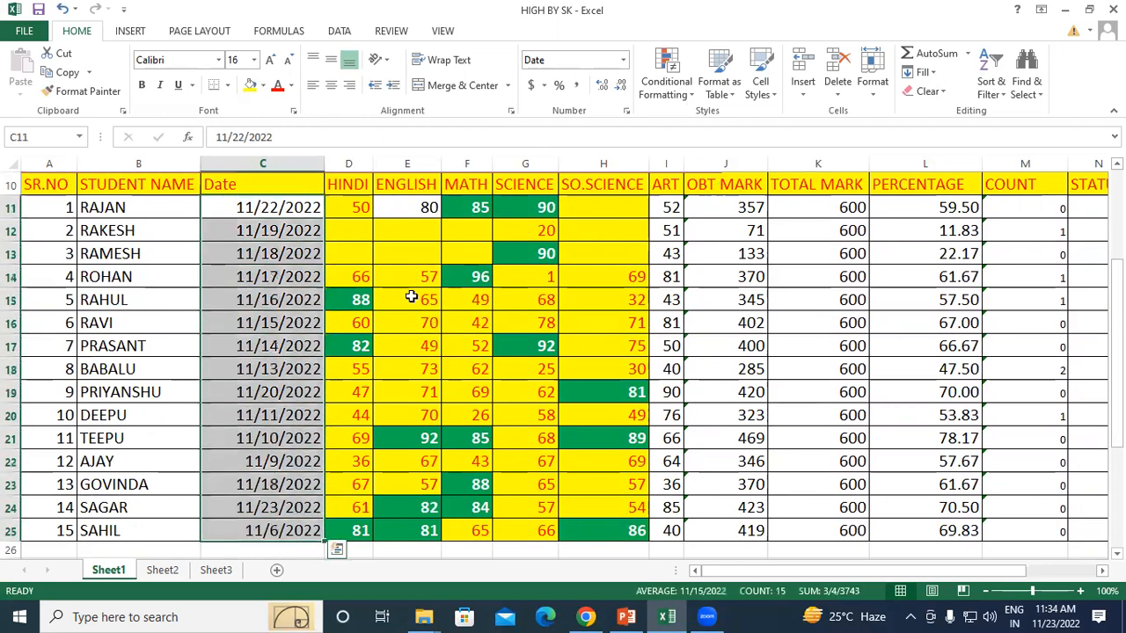
{"action": "left_click", "coordinate": [665, 79]}
{"action": "mouse_move", "coordinate": [714, 123]}
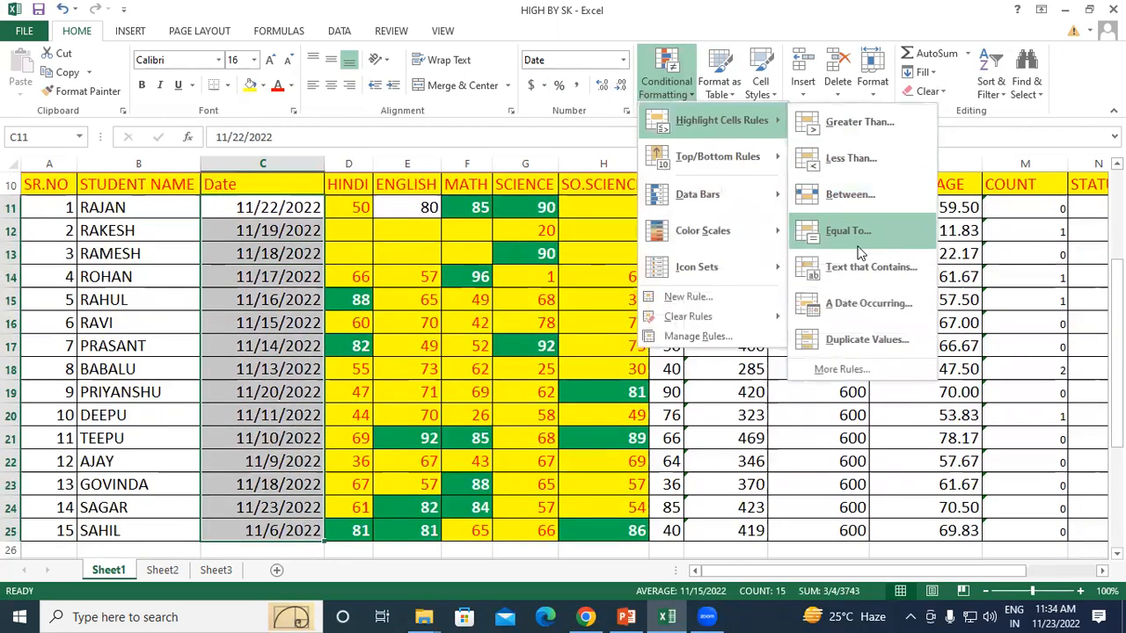
{"action": "left_click", "coordinate": [857, 341]}
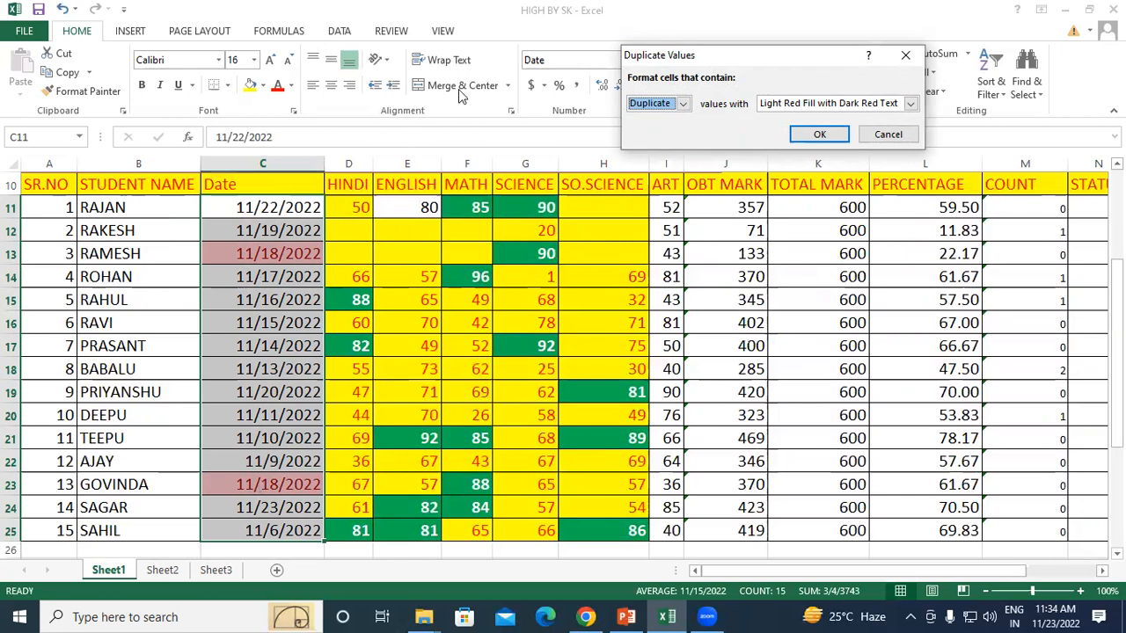
{"action": "left_click", "coordinate": [884, 134]}
- Highlight duplicate values among the student names in B11:B25 using Light Red Fill with Dark Red Text
{"action": "left_click_drag", "start_coordinate": [124, 207], "coordinate": [146, 526]}
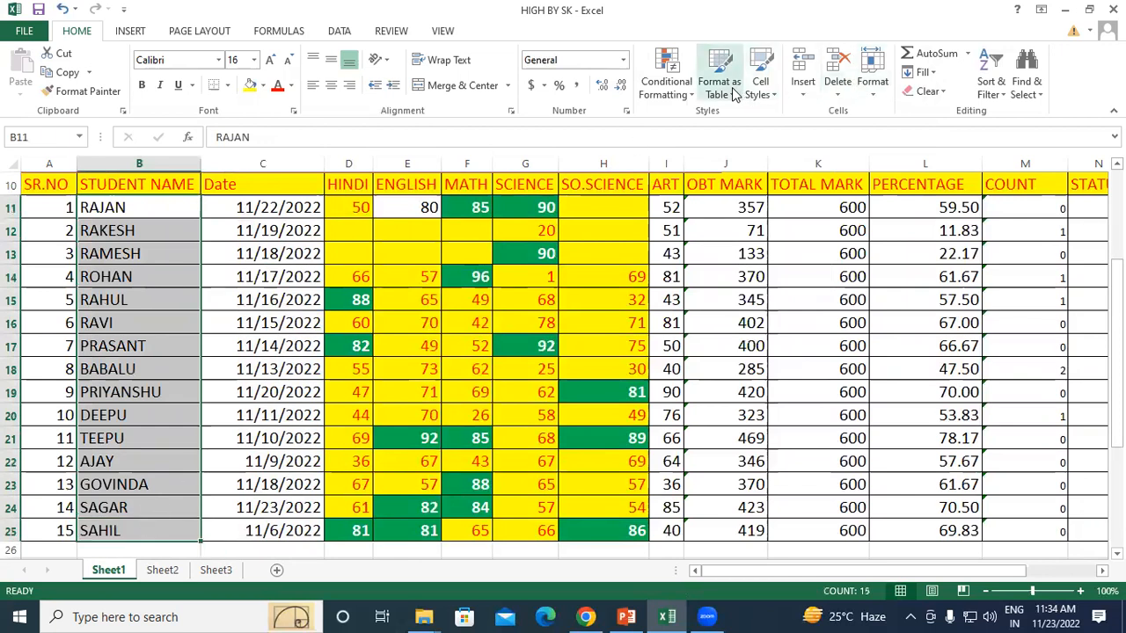
{"action": "left_click", "coordinate": [666, 78]}
{"action": "mouse_move", "coordinate": [726, 120]}
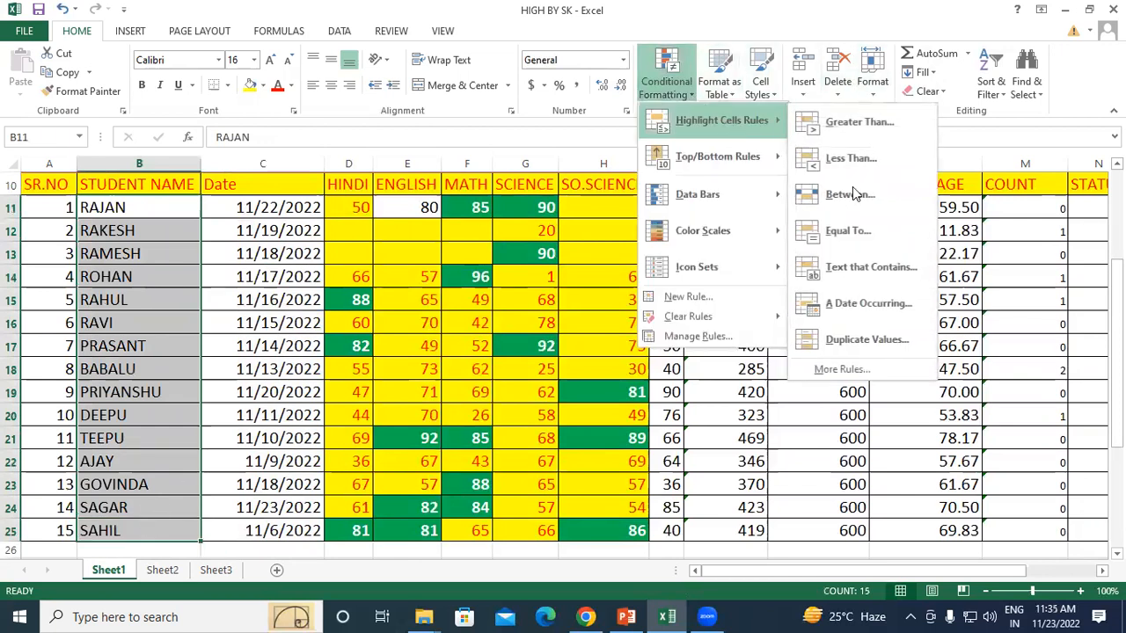
{"action": "left_click", "coordinate": [885, 348]}
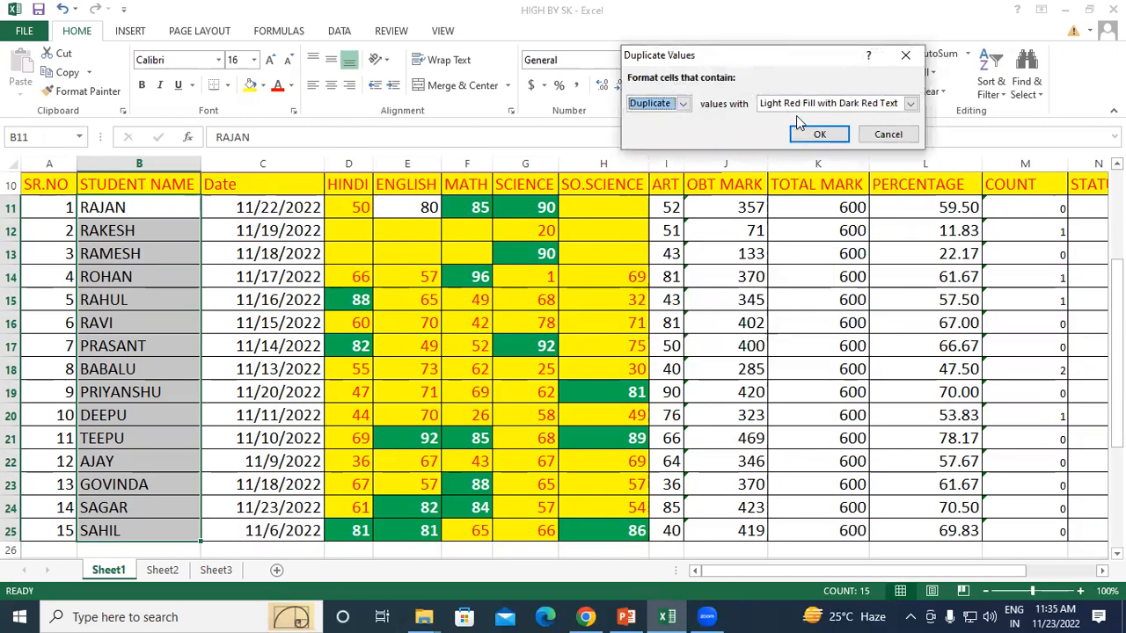
{"action": "left_click", "coordinate": [683, 103]}
{"action": "left_click", "coordinate": [668, 119]}
{"action": "left_click", "coordinate": [819, 133]}
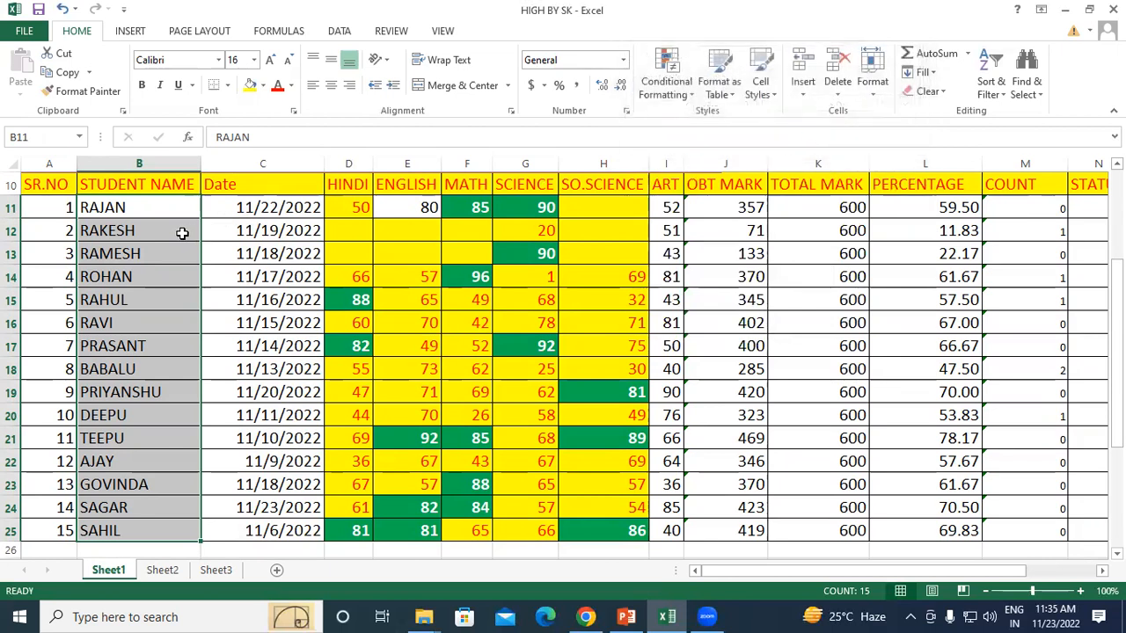
- Replace the student names in B16 and B22 with the same name as in B11
{"action": "left_click", "coordinate": [131, 317]}
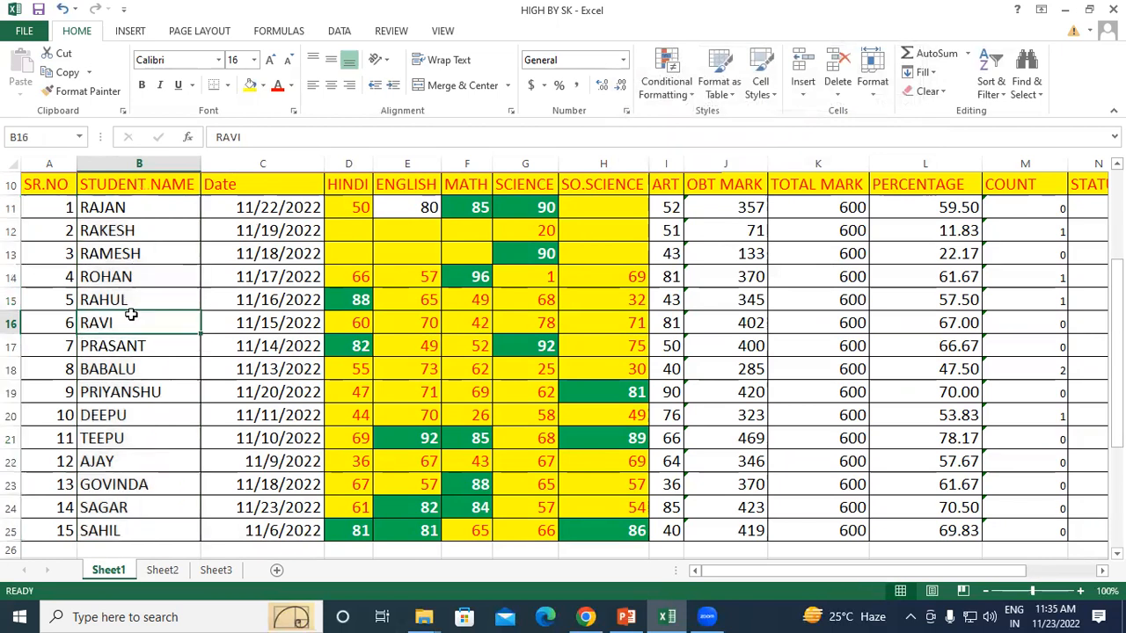
{"action": "type", "text": "RajaN"}
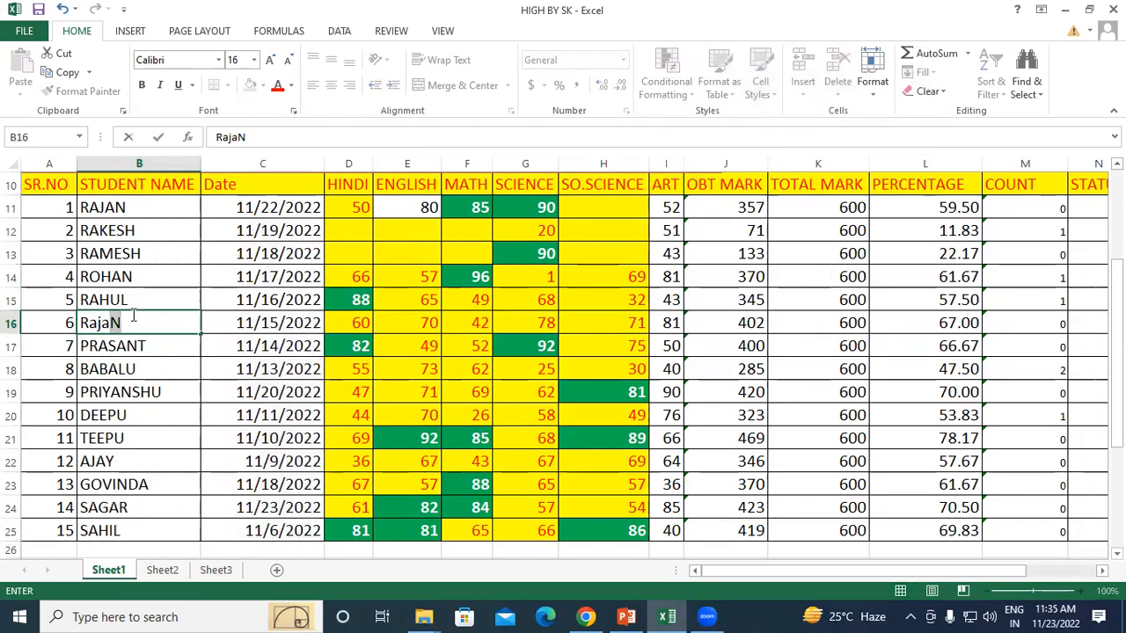
{"action": "key", "text": "Return"}
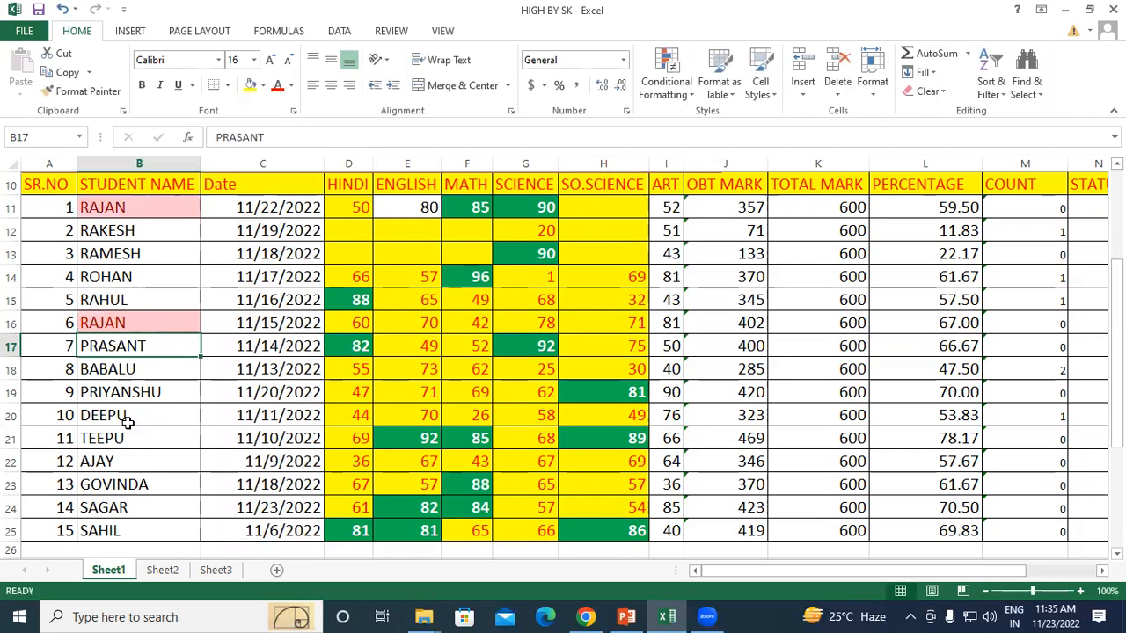
{"action": "left_click", "coordinate": [124, 462]}
{"action": "type", "text": "rajAN"}
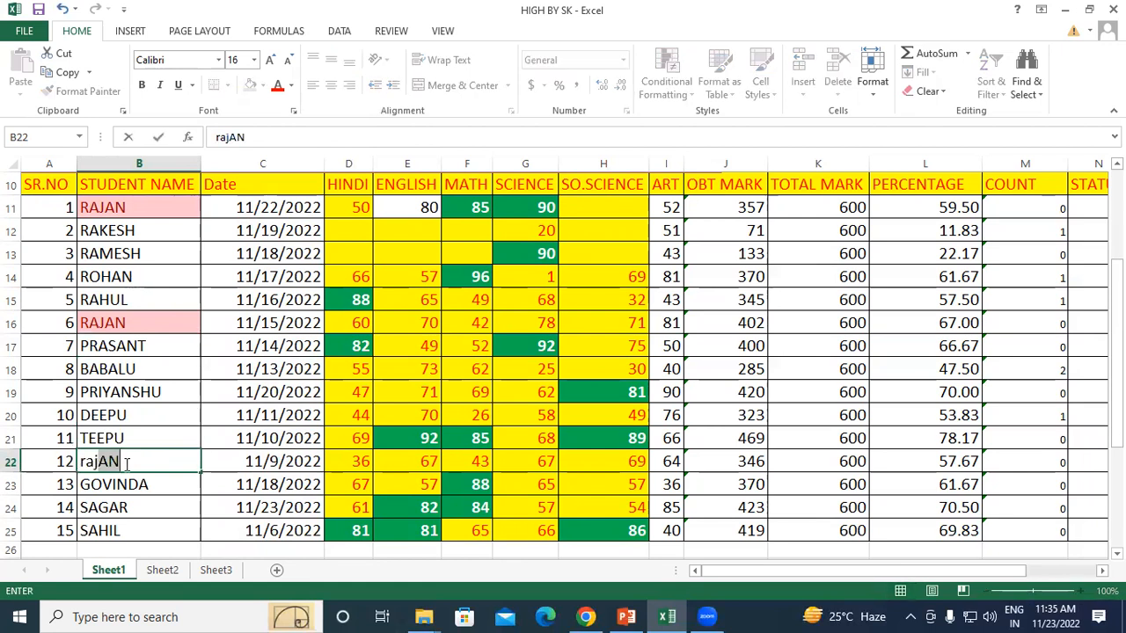
{"action": "key", "text": "Return"}
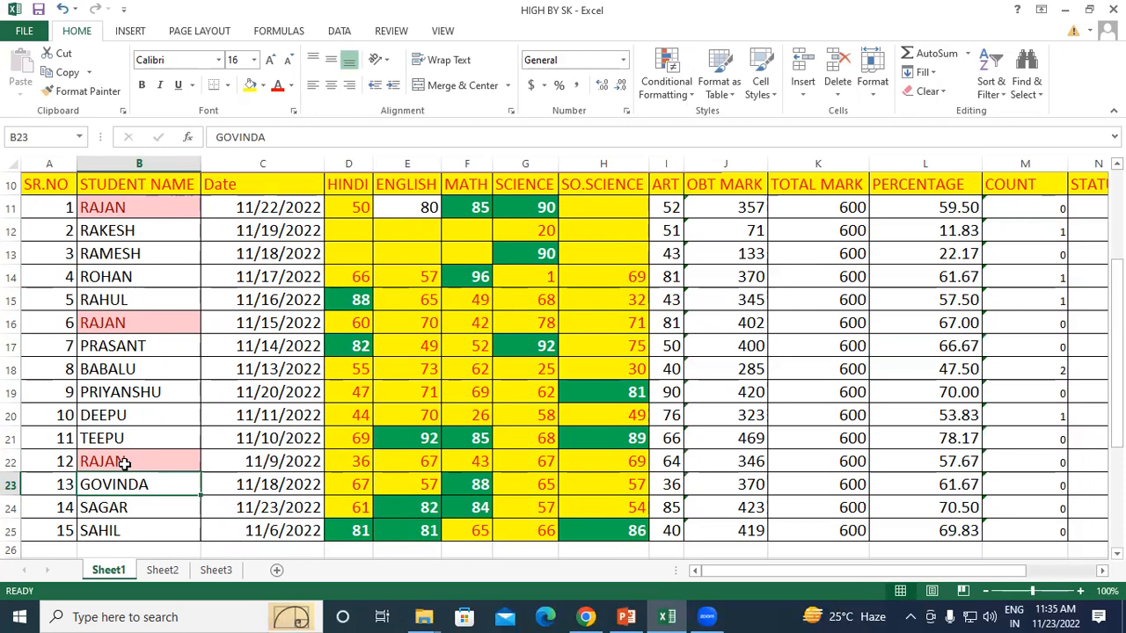
- Replace the student name in B20 with the name from B14, written in lowercase
{"action": "left_click", "coordinate": [168, 271]}
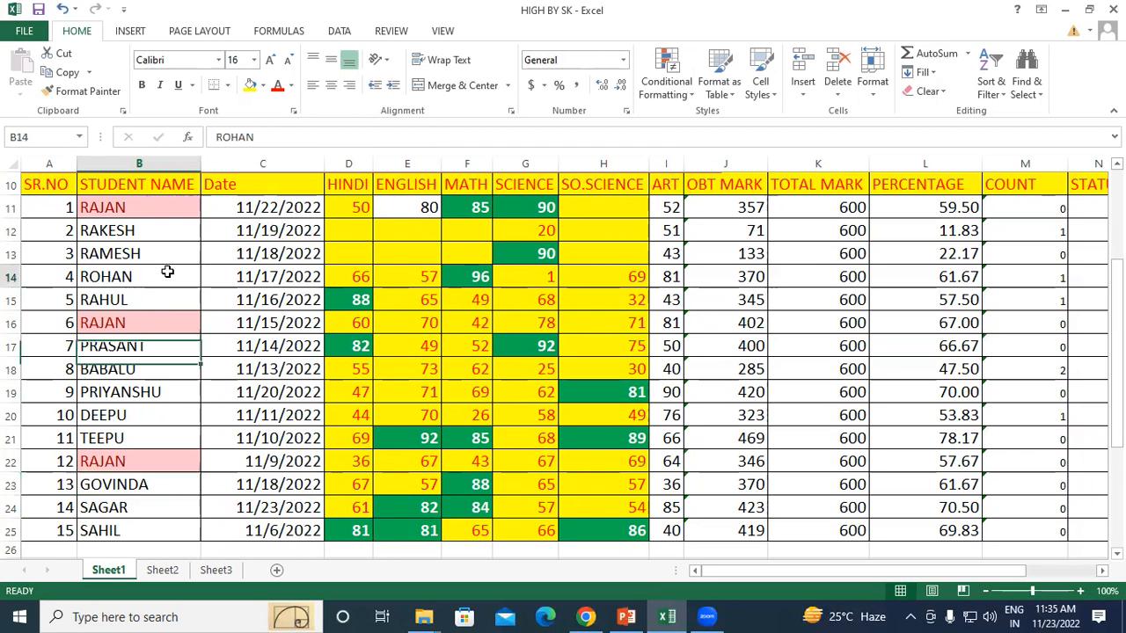
{"action": "left_click", "coordinate": [149, 419]}
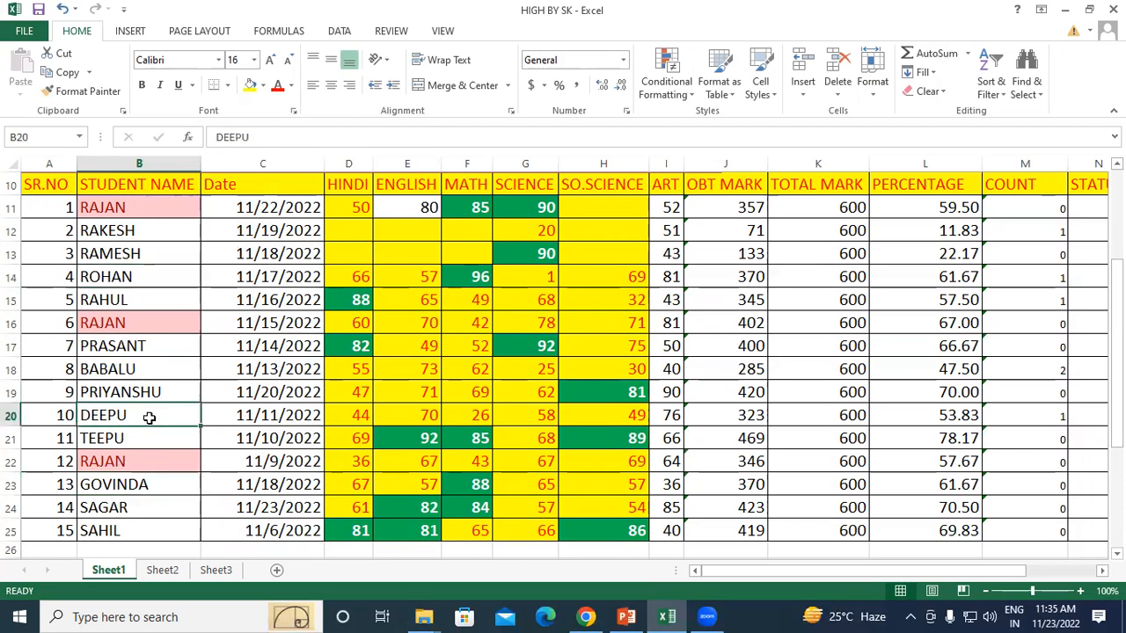
{"action": "type", "text": "rohan"}
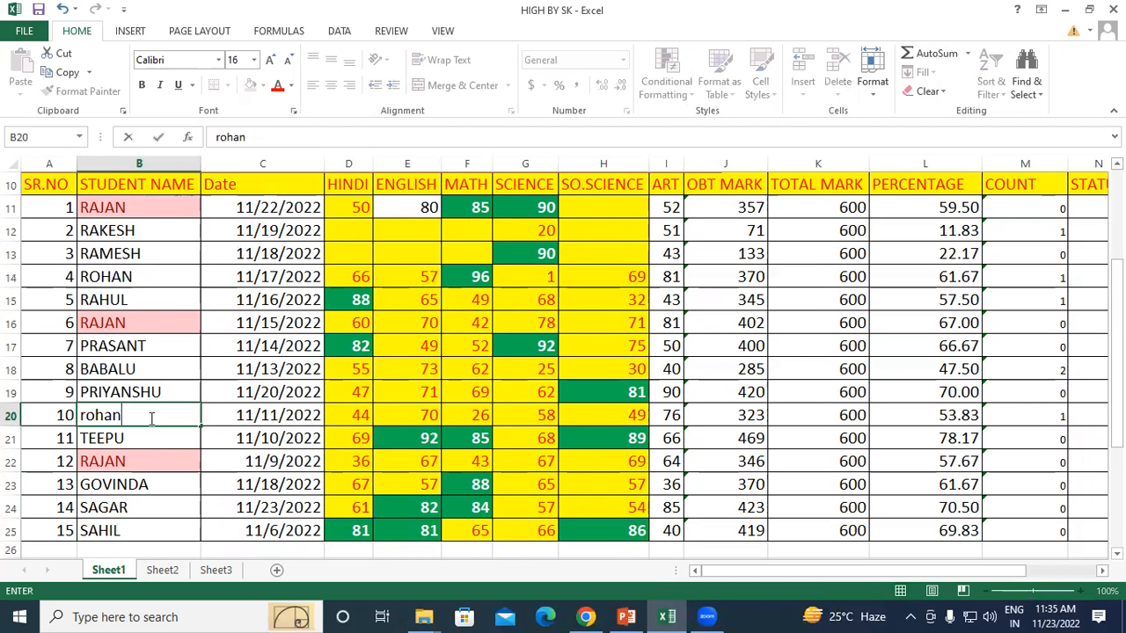
{"action": "key", "text": "Return"}
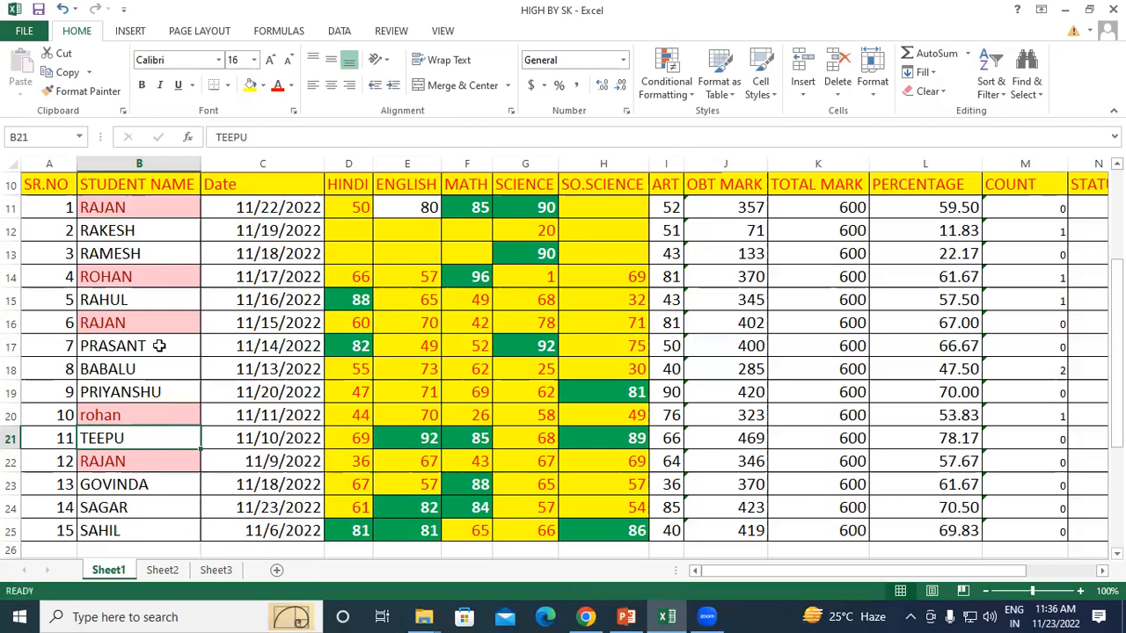
- Highlight cells in B11:B25 containing the student name from B21 with a Text That Contains rule using Yellow Fill with Dark Yellow Text
{"action": "left_click_drag", "start_coordinate": [168, 211], "coordinate": [161, 531]}
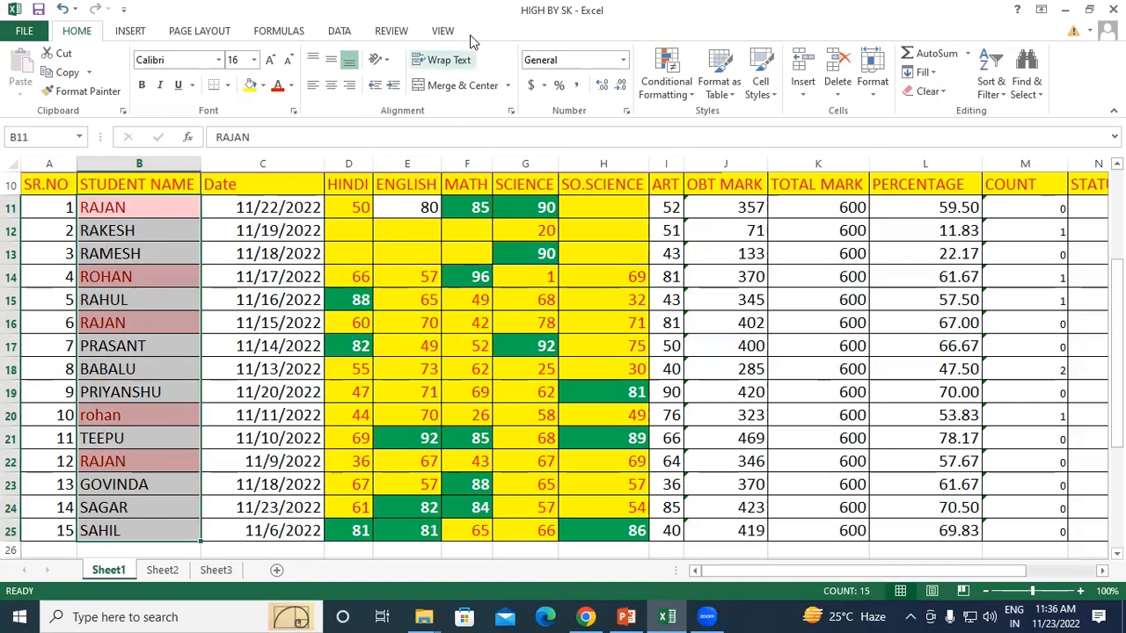
{"action": "left_click", "coordinate": [681, 97]}
{"action": "mouse_move", "coordinate": [748, 131]}
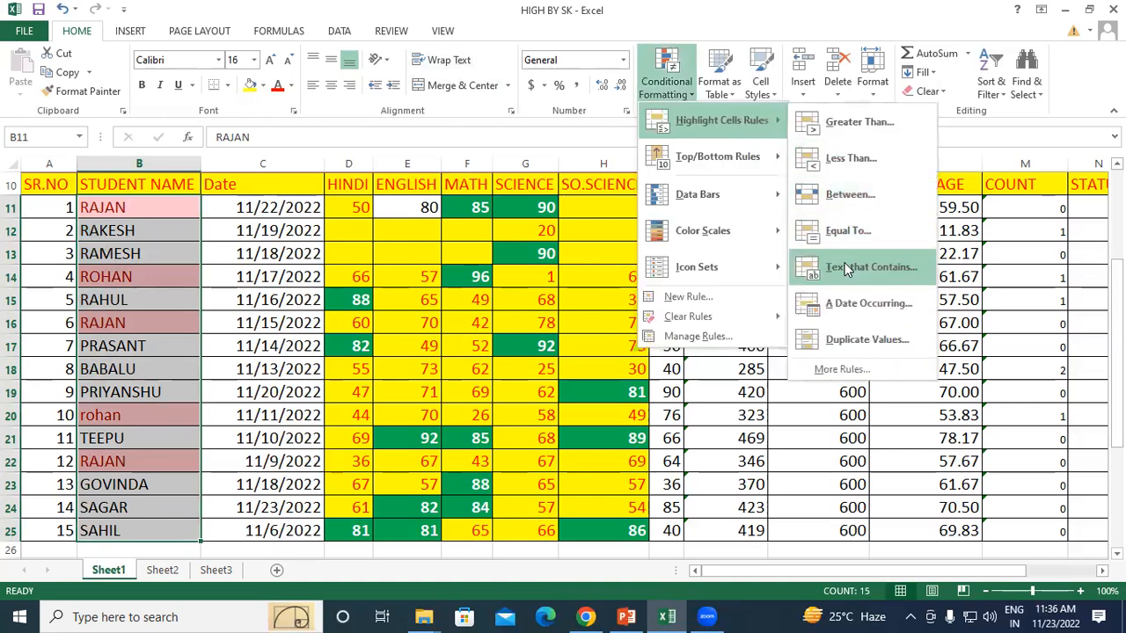
{"action": "left_click", "coordinate": [854, 271]}
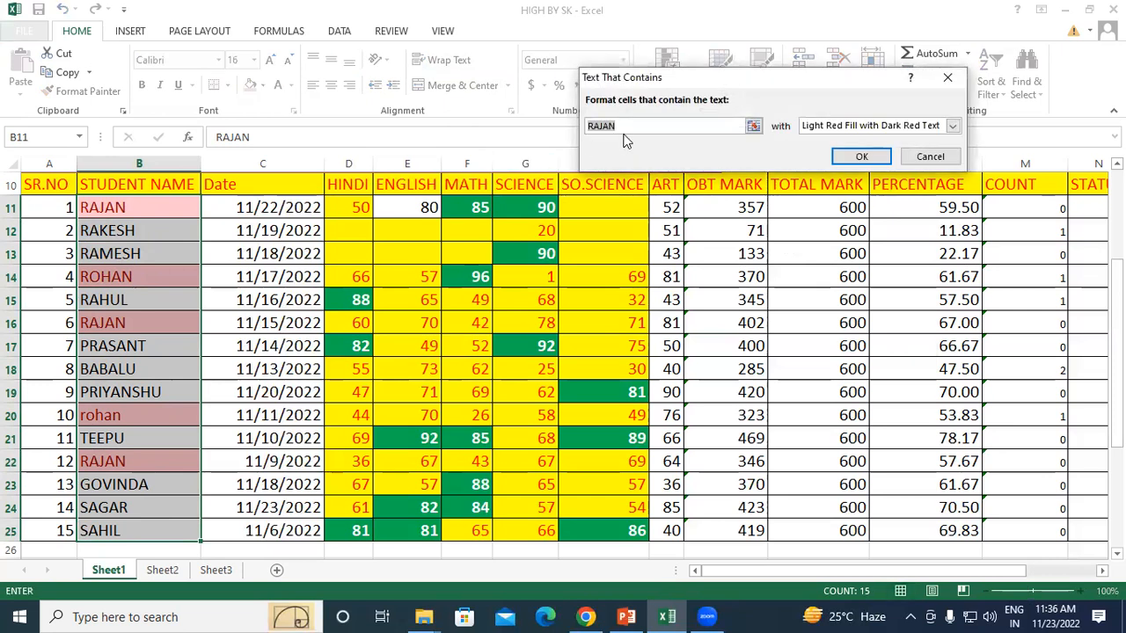
{"action": "left_click", "coordinate": [621, 126]}
{"action": "left_click_drag", "start_coordinate": [567, 131], "coordinate": [563, 130]}
{"action": "type", "text": "t"}
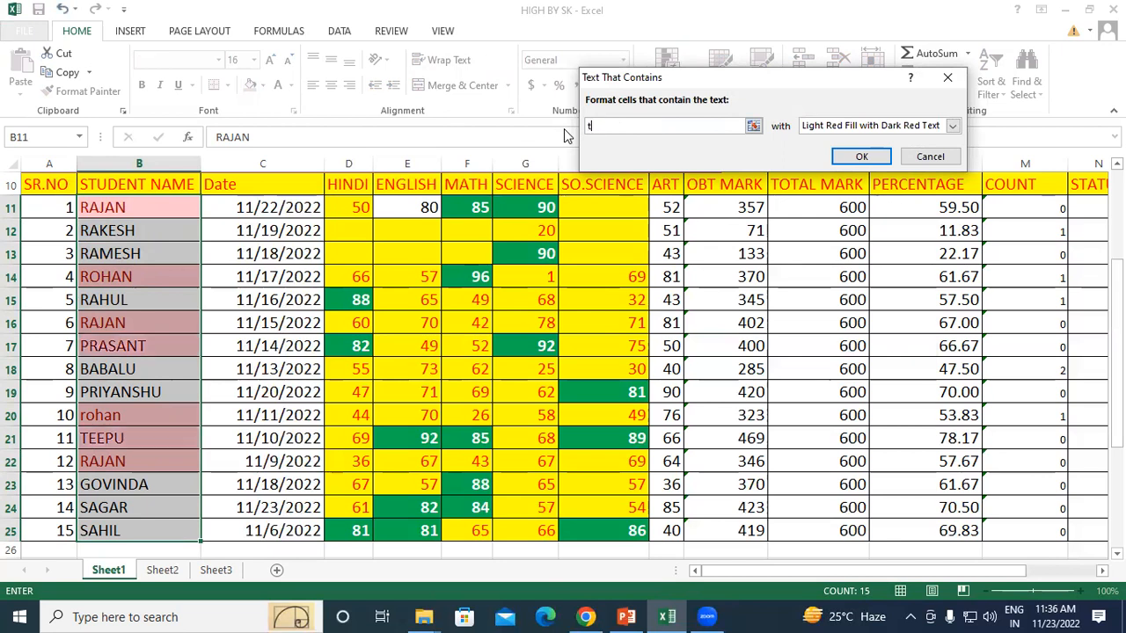
{"action": "type", "text": "eepu"}
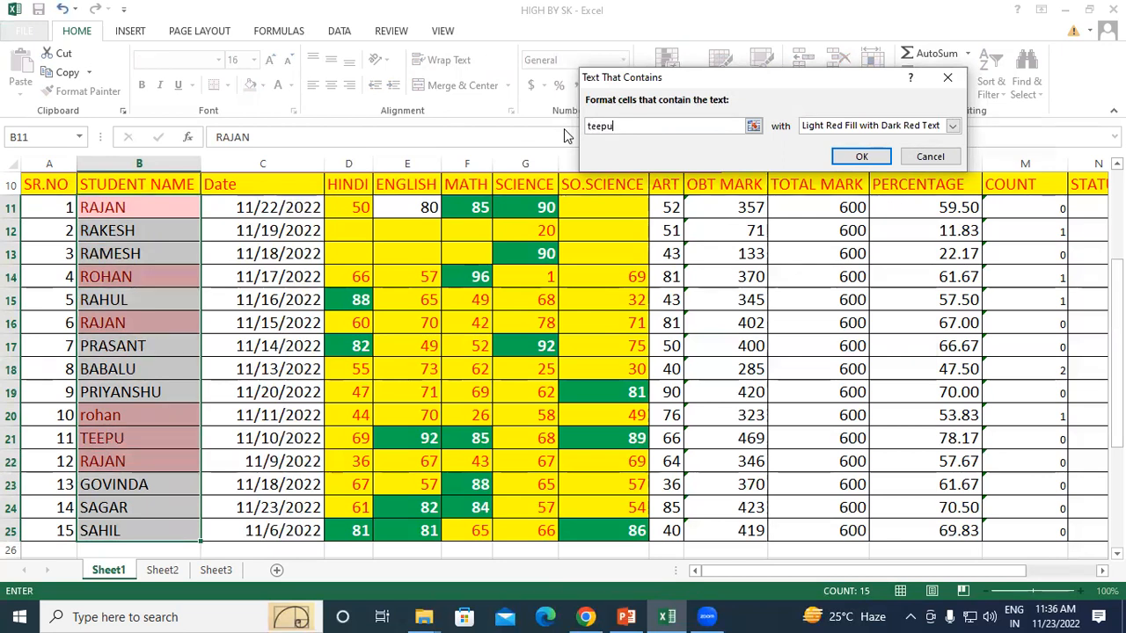
{"action": "left_click", "coordinate": [882, 129]}
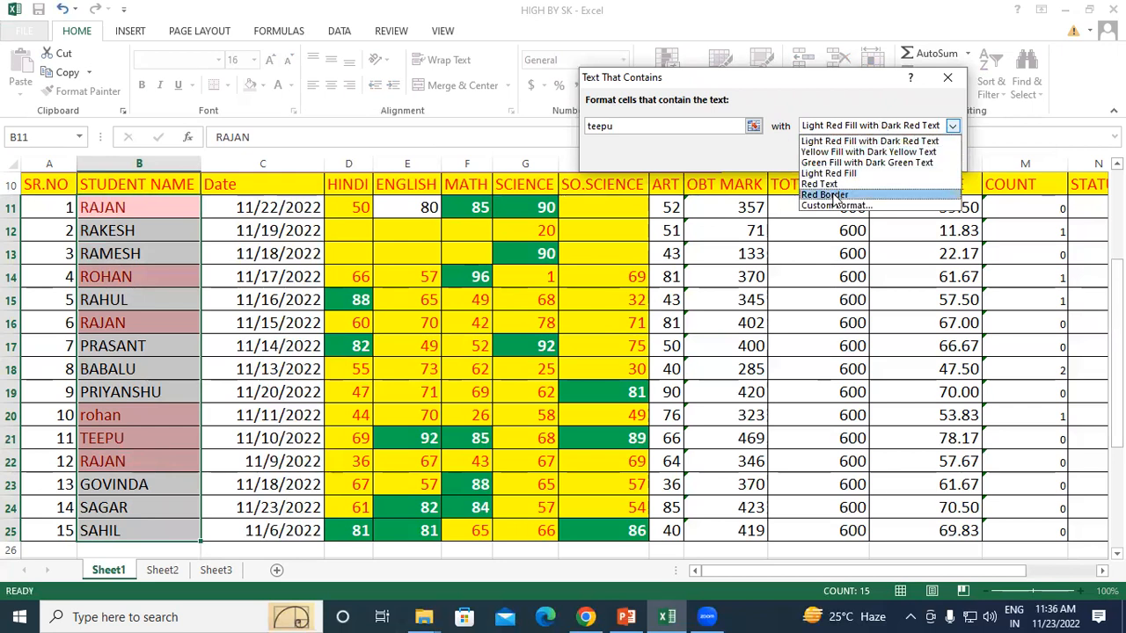
{"action": "left_click", "coordinate": [844, 151]}
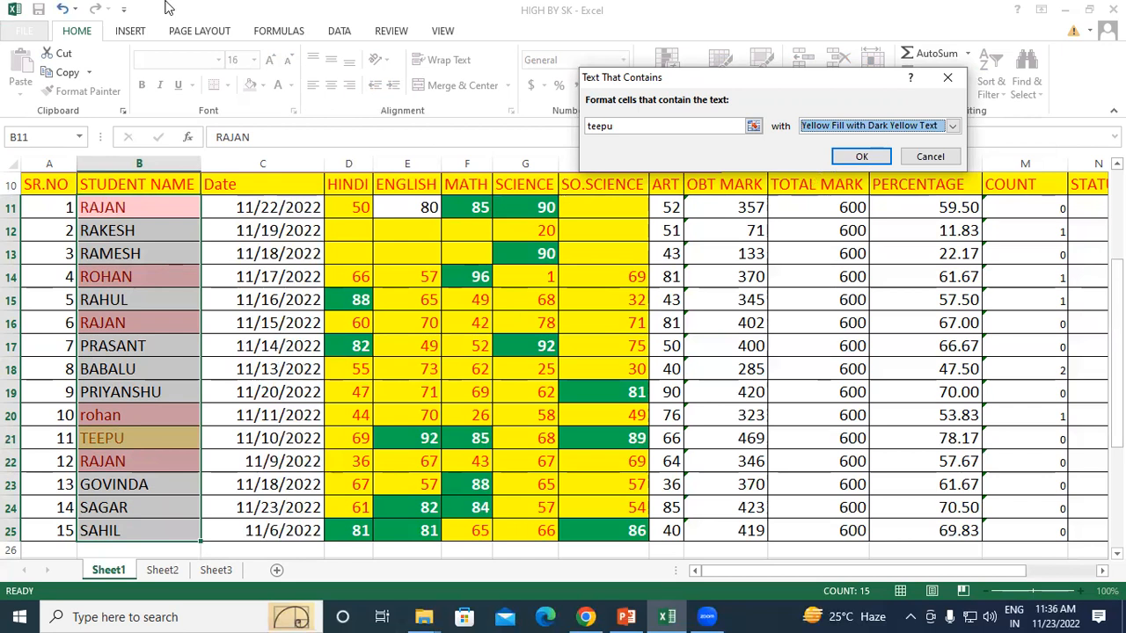
{"action": "left_click", "coordinate": [861, 155]}
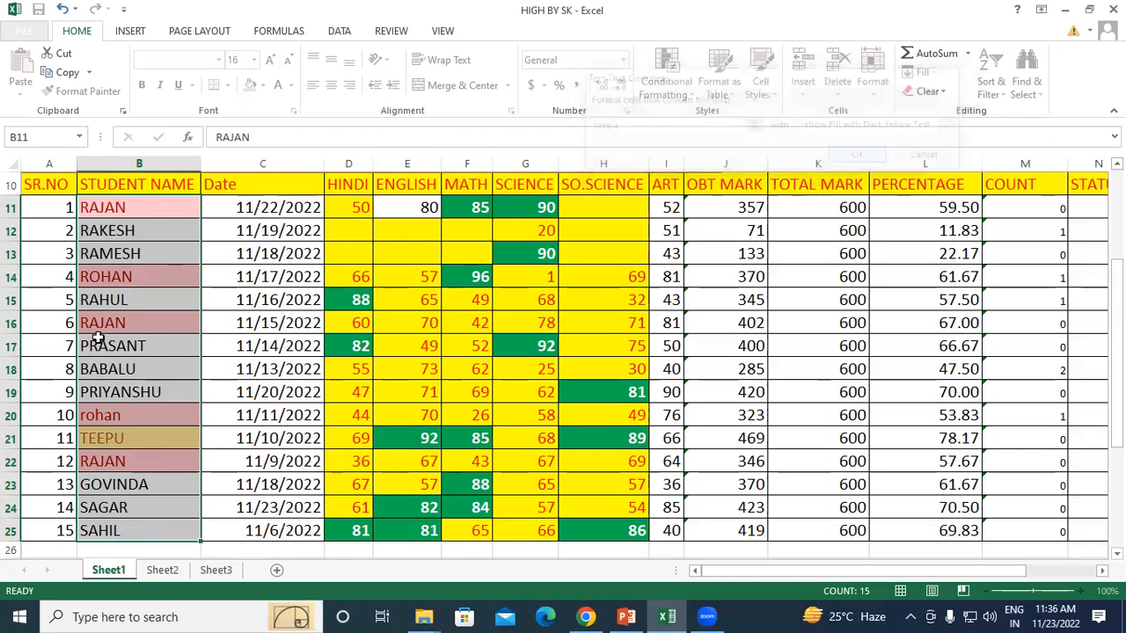
- Replace the student name in B13 with the name from B21, written in lowercase
{"action": "left_click", "coordinate": [130, 255]}
{"action": "type", "text": "teepu"}
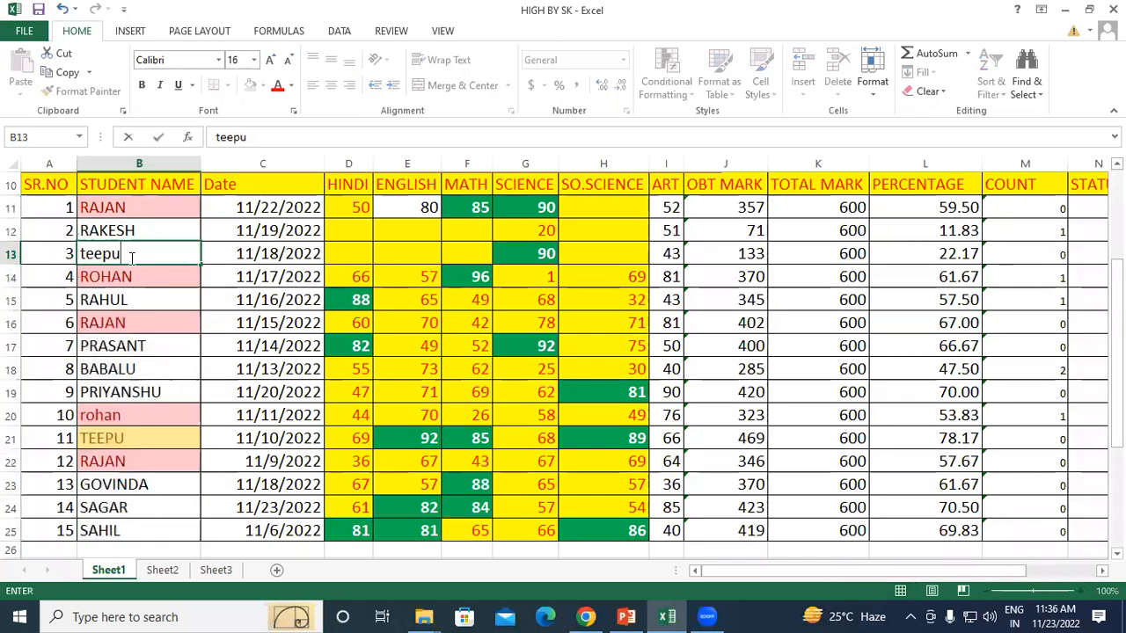
{"action": "key", "text": "Return"}
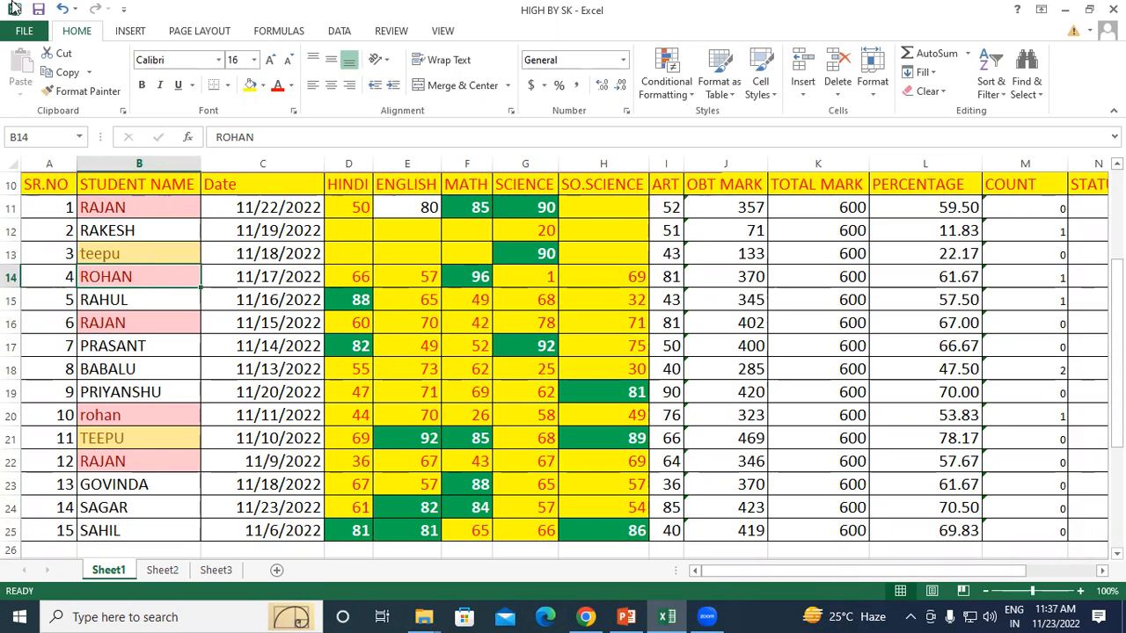
{"action": "left_click", "coordinate": [155, 208]}
{"action": "mouse_move", "coordinate": [175, 229]}
{"action": "left_mouse_down"}
{"action": "mouse_move", "coordinate": [615, 472]}
{"action": "mouse_move", "coordinate": [631, 528]}
{"action": "left_mouse_up"}
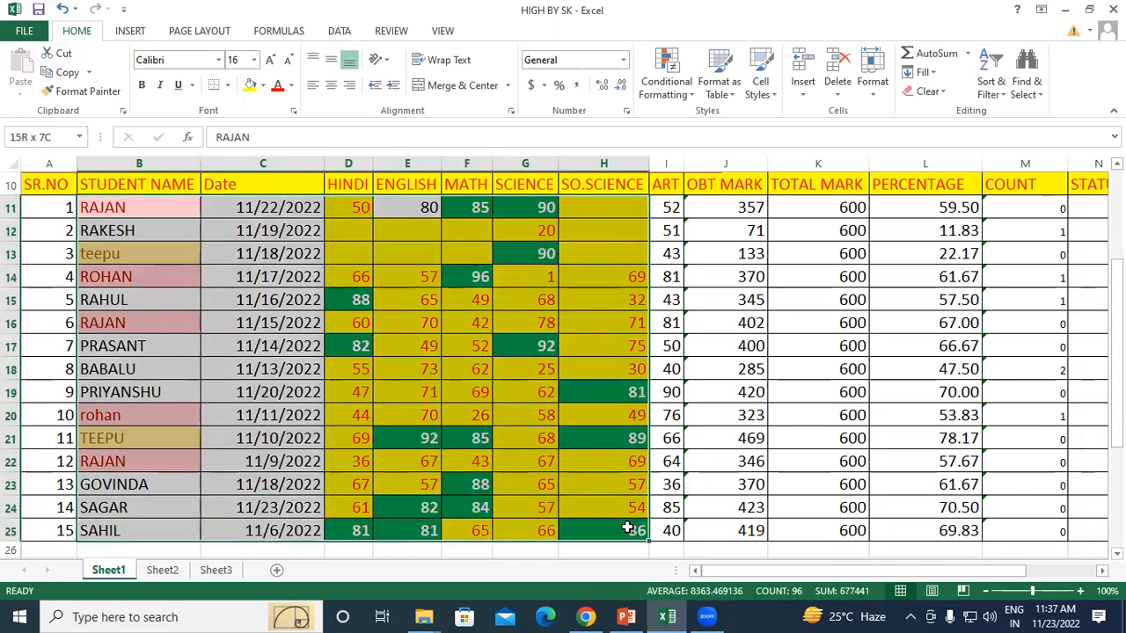
{"action": "left_click", "coordinate": [669, 88]}
{"action": "mouse_move", "coordinate": [760, 130]}
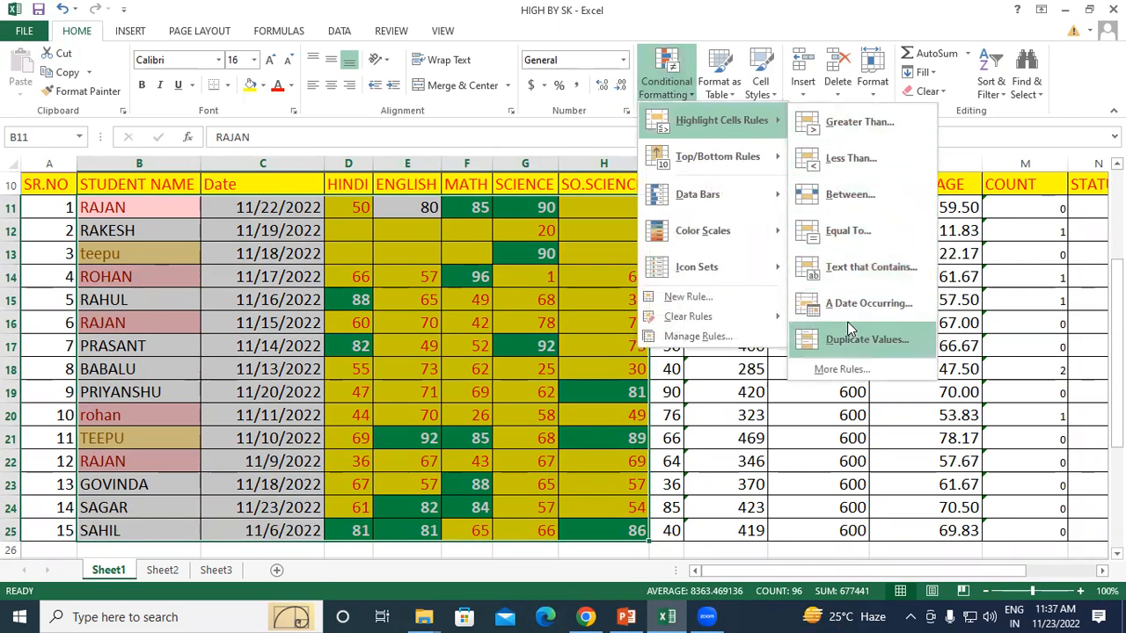
{"action": "left_click", "coordinate": [120, 299]}
{"action": "left_click", "coordinate": [139, 251]}
- Try to remove duplicates starting from B11:B25, expanding the selection to the adjacent data and comparing all columns
{"action": "left_click_drag", "start_coordinate": [136, 200], "coordinate": [127, 521]}
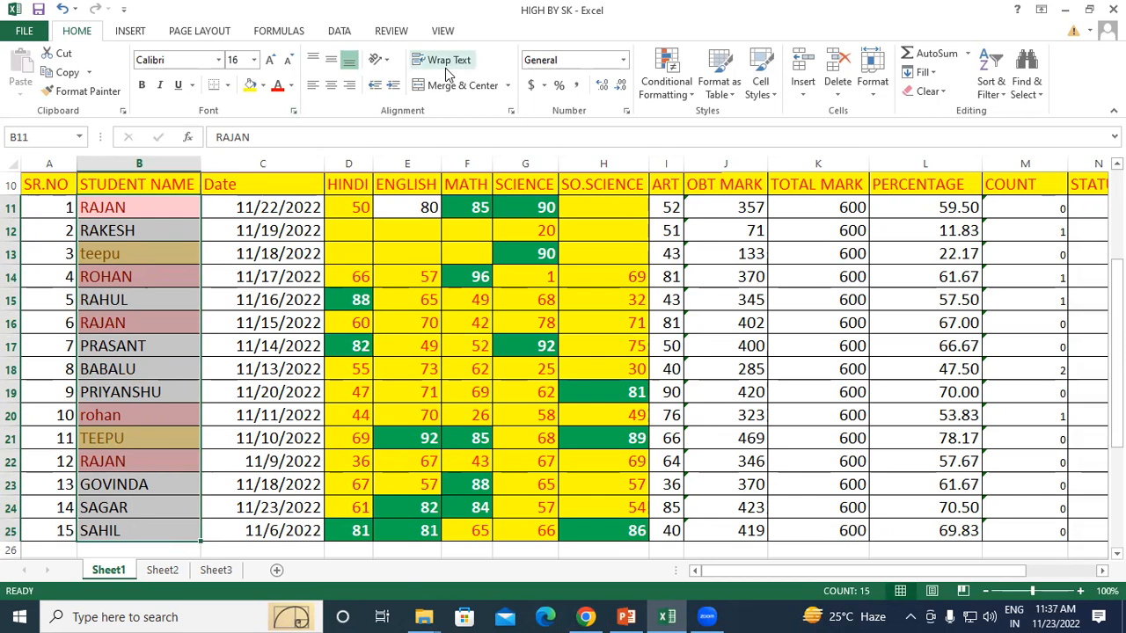
{"action": "left_click", "coordinate": [339, 31]}
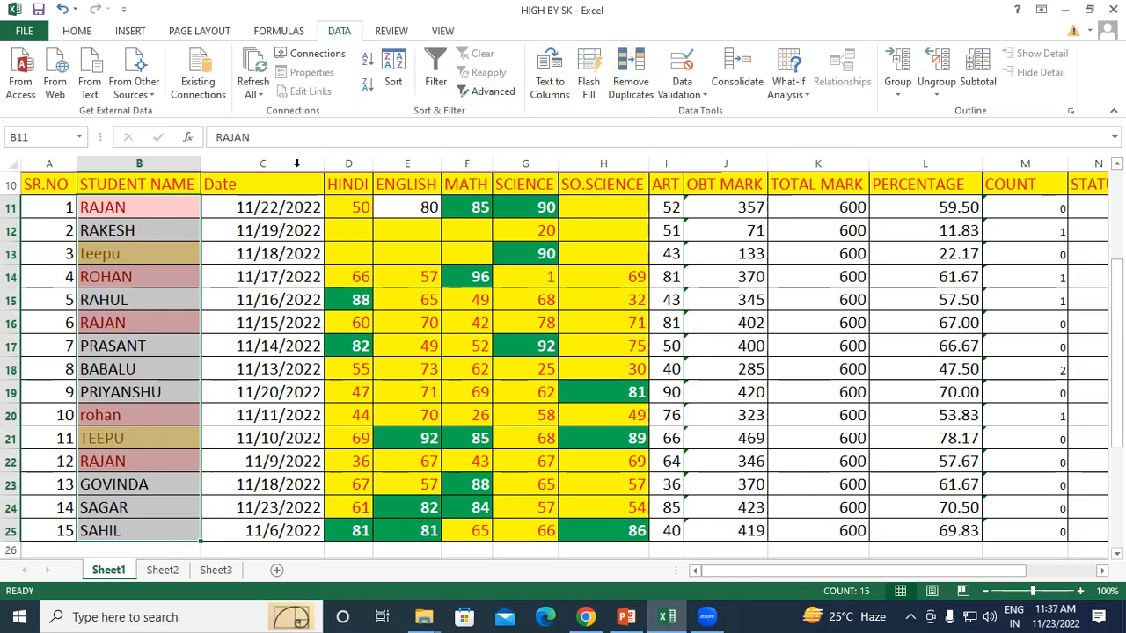
{"action": "left_click", "coordinate": [640, 71]}
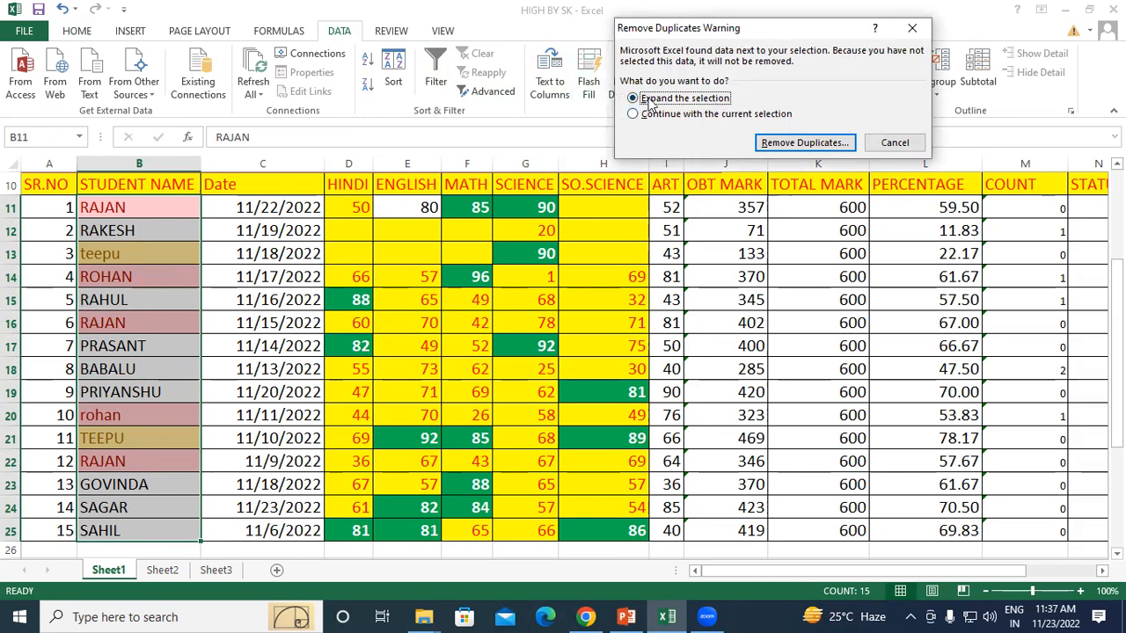
{"action": "left_click", "coordinate": [796, 144]}
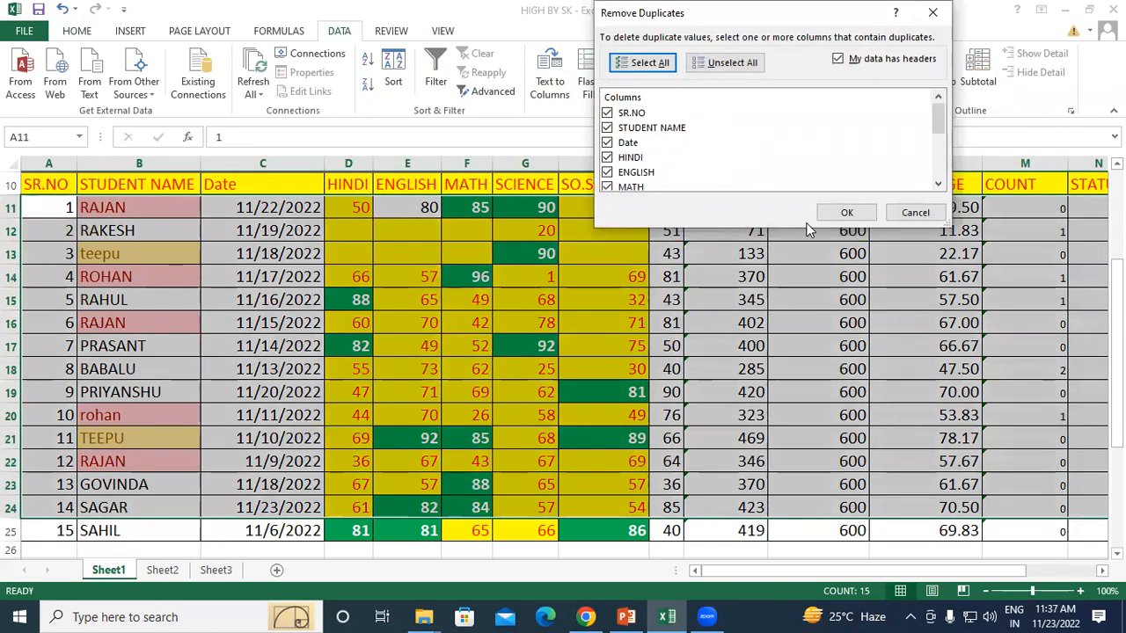
{"action": "left_click", "coordinate": [846, 213]}
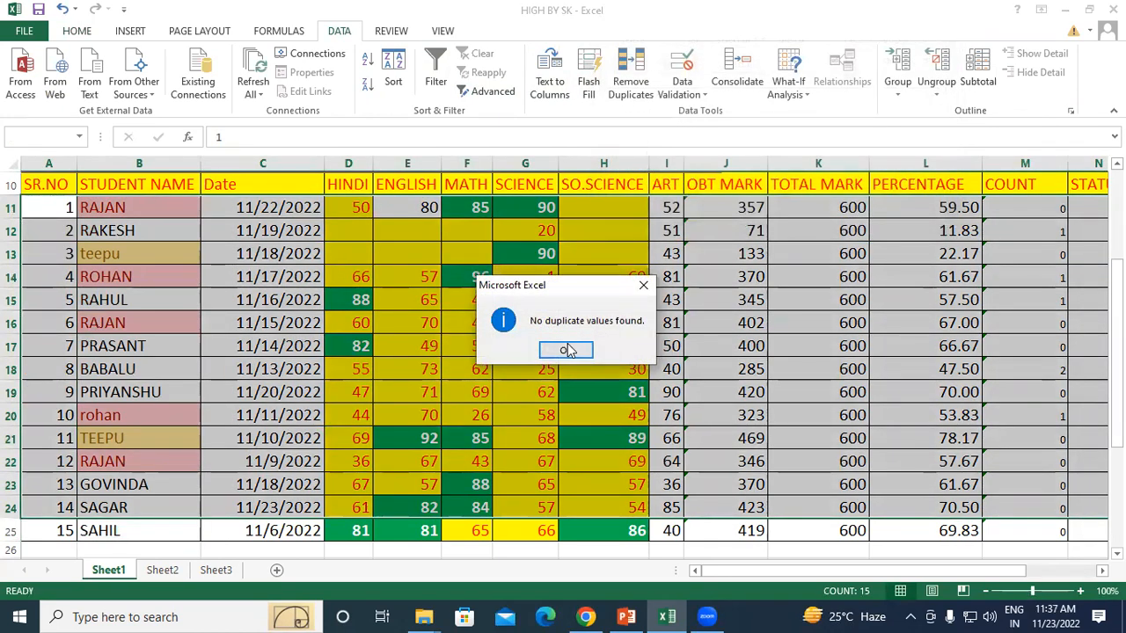
{"action": "left_click", "coordinate": [566, 350]}
- Try removing duplicates from the marksheet again with columns including SR.NO, Date, HINDI, SCIENCE and SO.SCIENCE excluded from the comparison
{"action": "left_click", "coordinate": [631, 79]}
{"action": "left_click", "coordinate": [774, 161]}
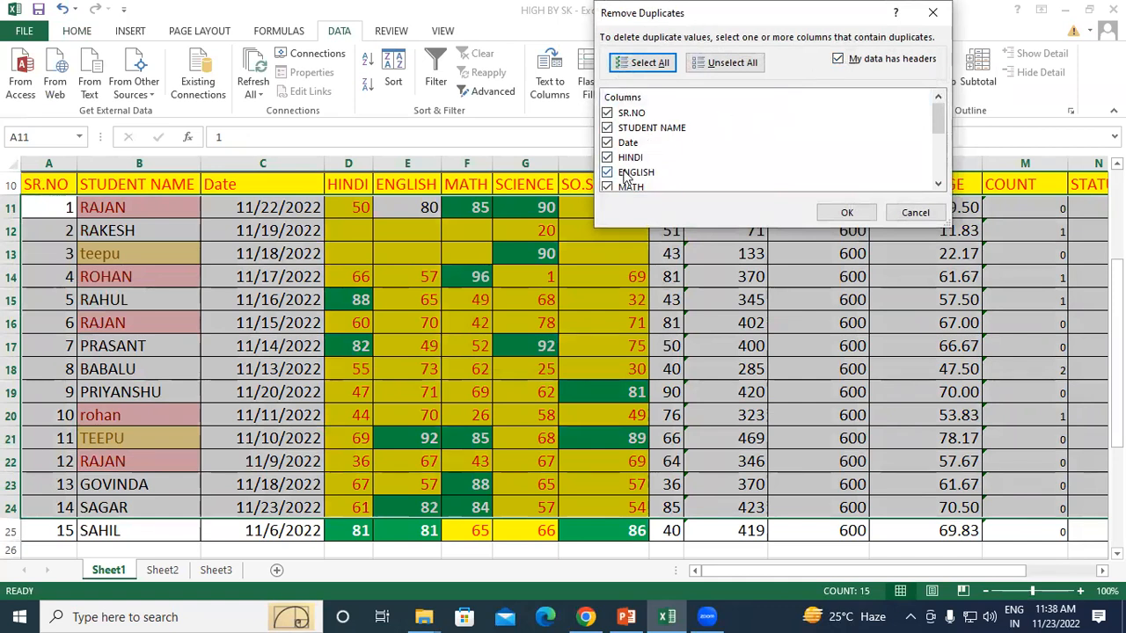
{"action": "scroll", "coordinate": [633, 158], "scroll_direction": "down", "scroll_amount": 3}
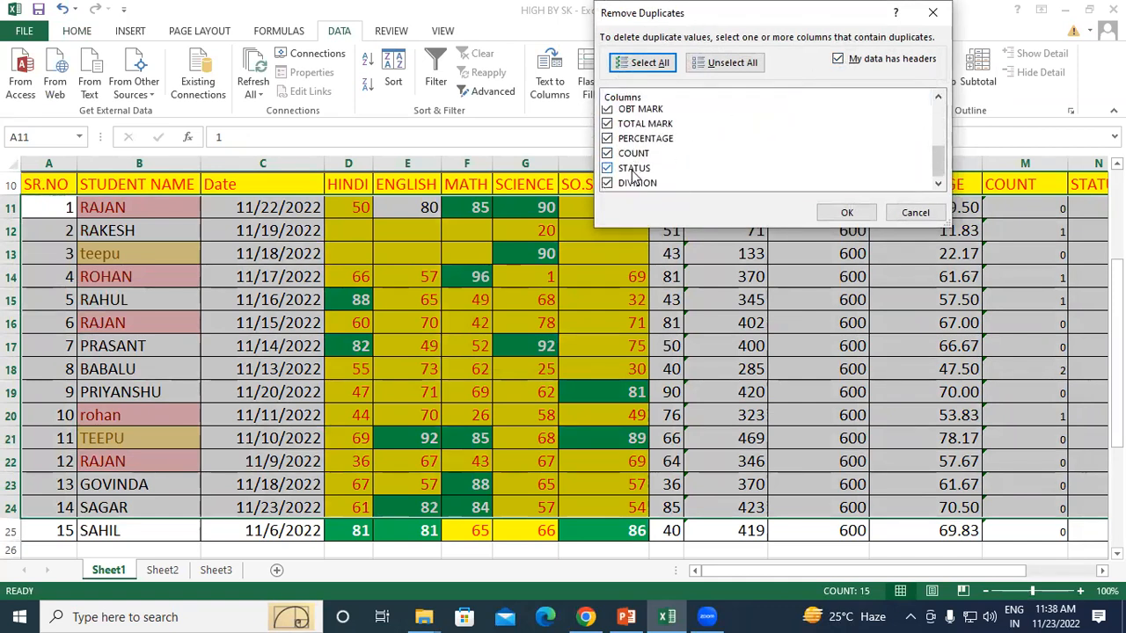
{"action": "scroll", "coordinate": [626, 183], "scroll_direction": "up", "scroll_amount": 2}
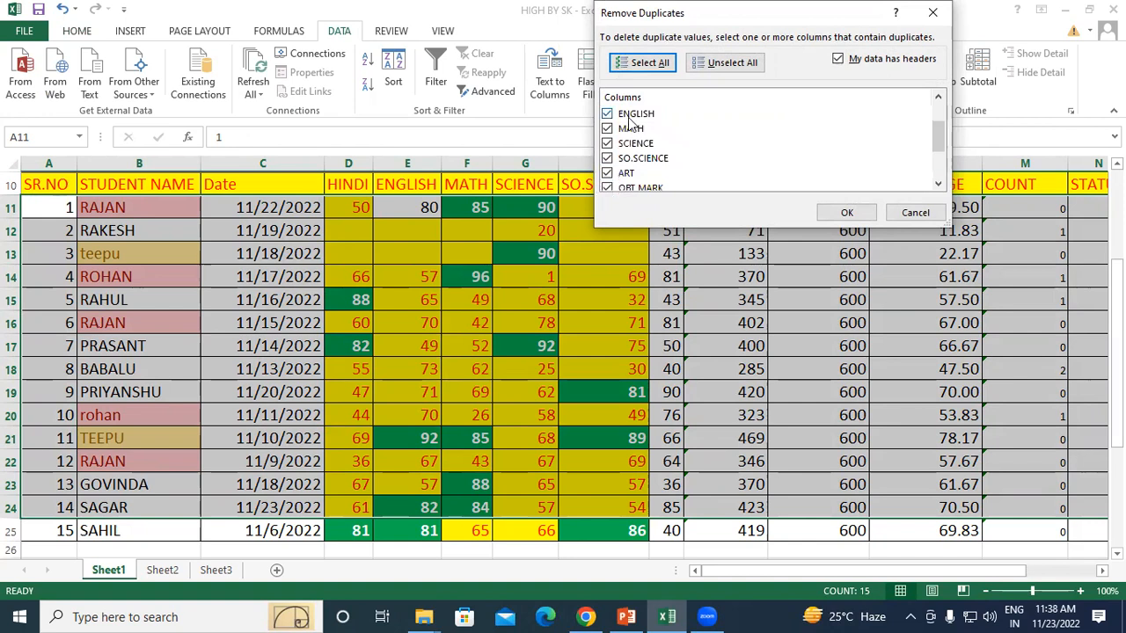
{"action": "scroll", "coordinate": [618, 150], "scroll_direction": "up", "scroll_amount": 2}
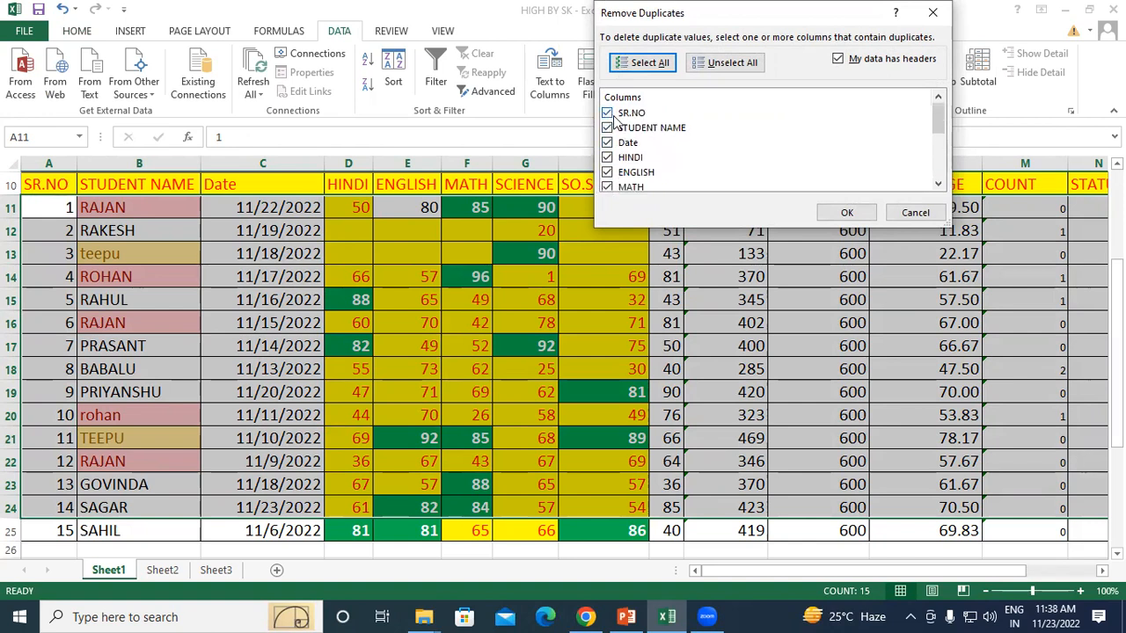
{"action": "scroll", "coordinate": [626, 165], "scroll_direction": "down", "scroll_amount": 2}
{"action": "left_click", "coordinate": [607, 182]}
{"action": "left_click", "coordinate": [607, 167]}
{"action": "left_click", "coordinate": [606, 152]}
{"action": "left_click", "coordinate": [606, 137]}
{"action": "left_click", "coordinate": [607, 124]}
{"action": "scroll", "coordinate": [621, 145], "scroll_direction": "up", "scroll_amount": 2}
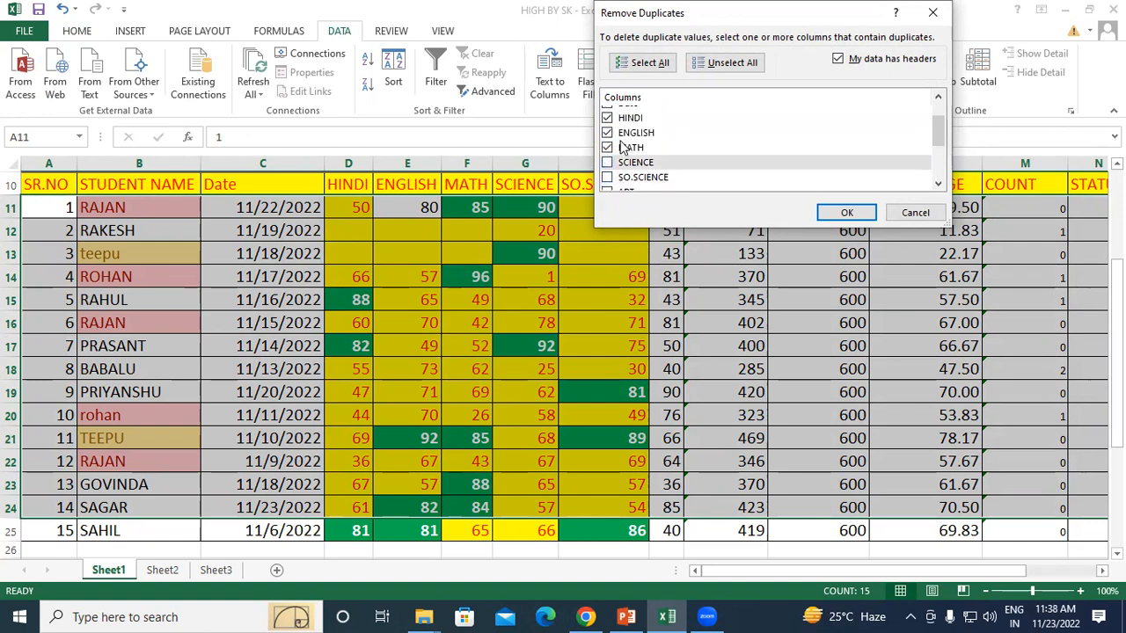
{"action": "left_click", "coordinate": [607, 158]}
{"action": "left_click", "coordinate": [607, 142]}
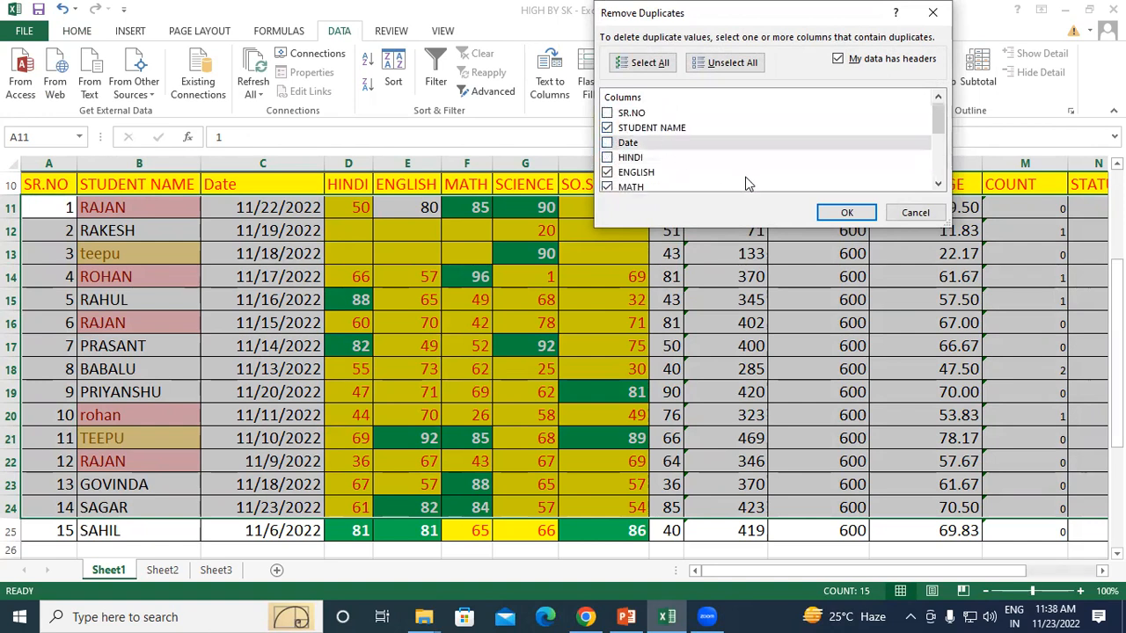
{"action": "left_click", "coordinate": [847, 213]}
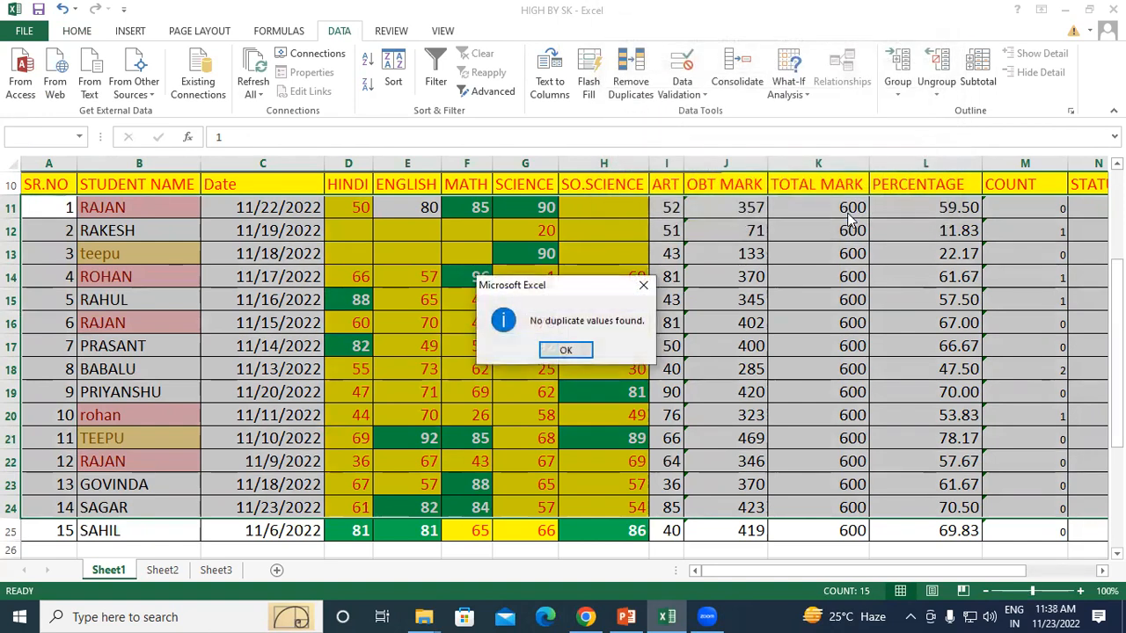
{"action": "left_click", "coordinate": [567, 349]}
- Remove duplicates from the STUDENT NAME column B10:B25, continuing with the current selection only, and undo the removal
{"action": "left_click_drag", "start_coordinate": [130, 185], "coordinate": [146, 528]}
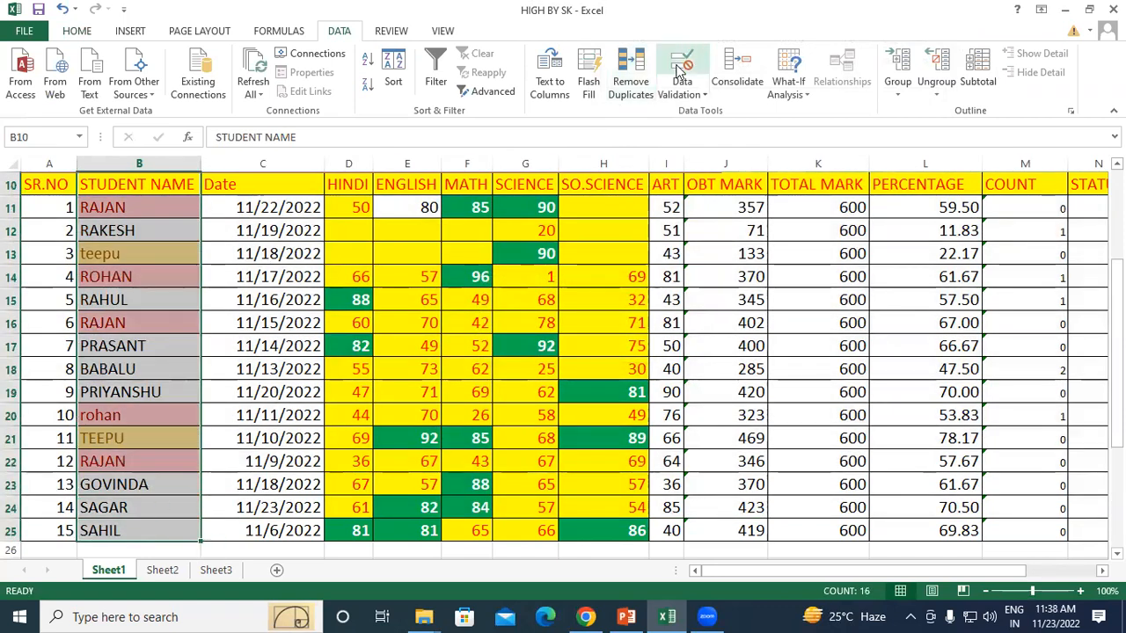
{"action": "left_click", "coordinate": [641, 67]}
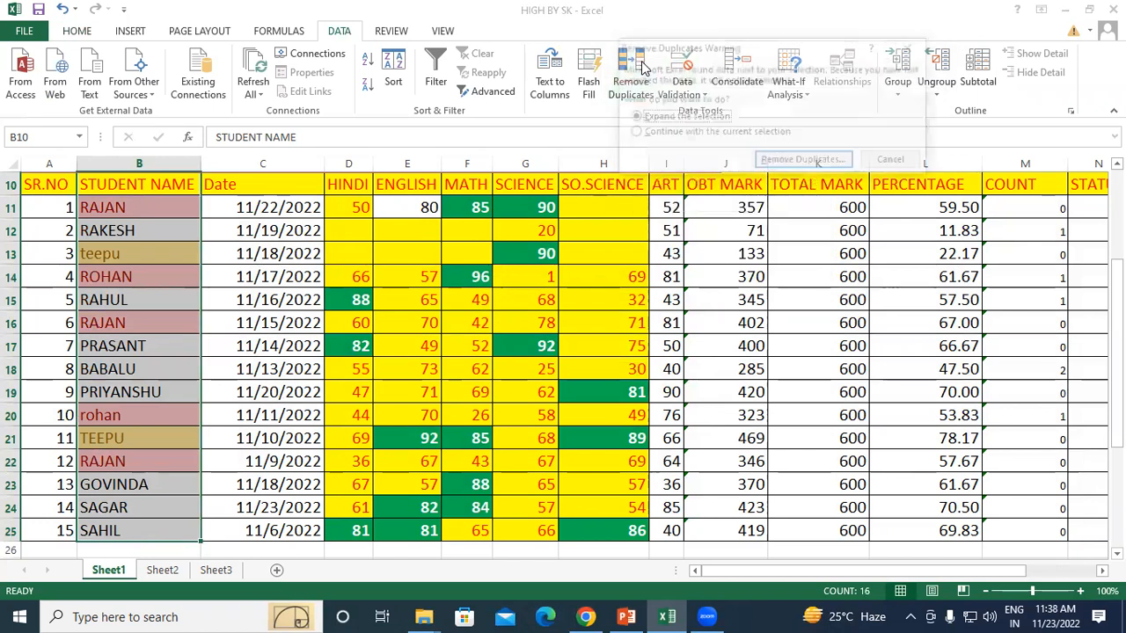
{"action": "left_click", "coordinate": [655, 134]}
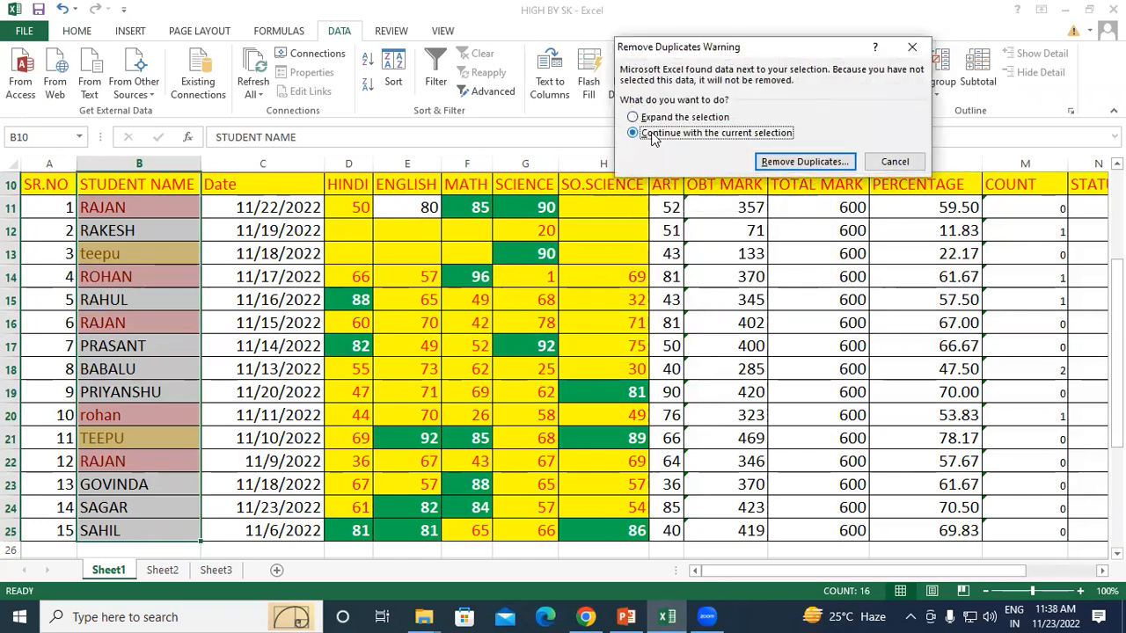
{"action": "left_click", "coordinate": [802, 161]}
{"action": "left_click", "coordinate": [666, 117]}
{"action": "left_click", "coordinate": [644, 117]}
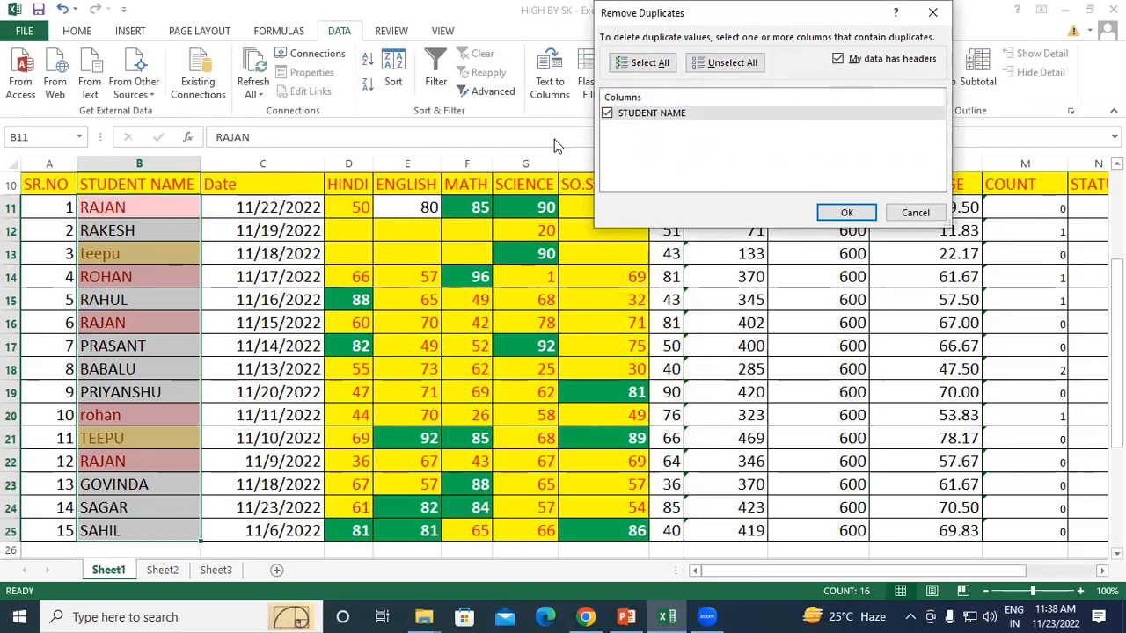
{"action": "left_click", "coordinate": [831, 215]}
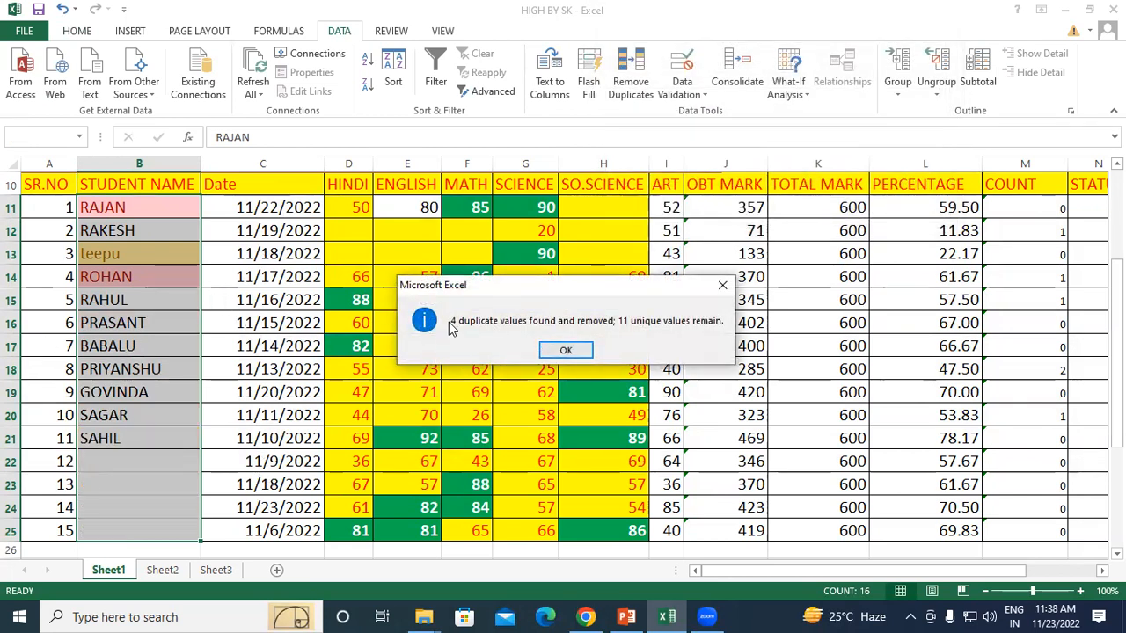
{"action": "left_click_drag", "start_coordinate": [481, 280], "coordinate": [432, 120]}
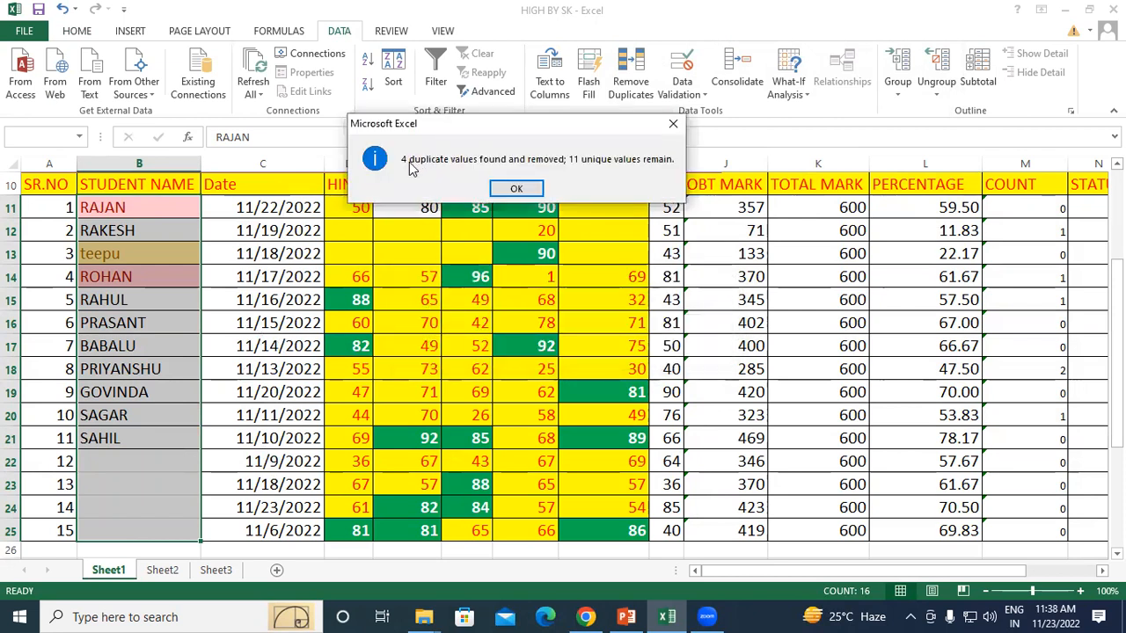
{"action": "left_click", "coordinate": [517, 188]}
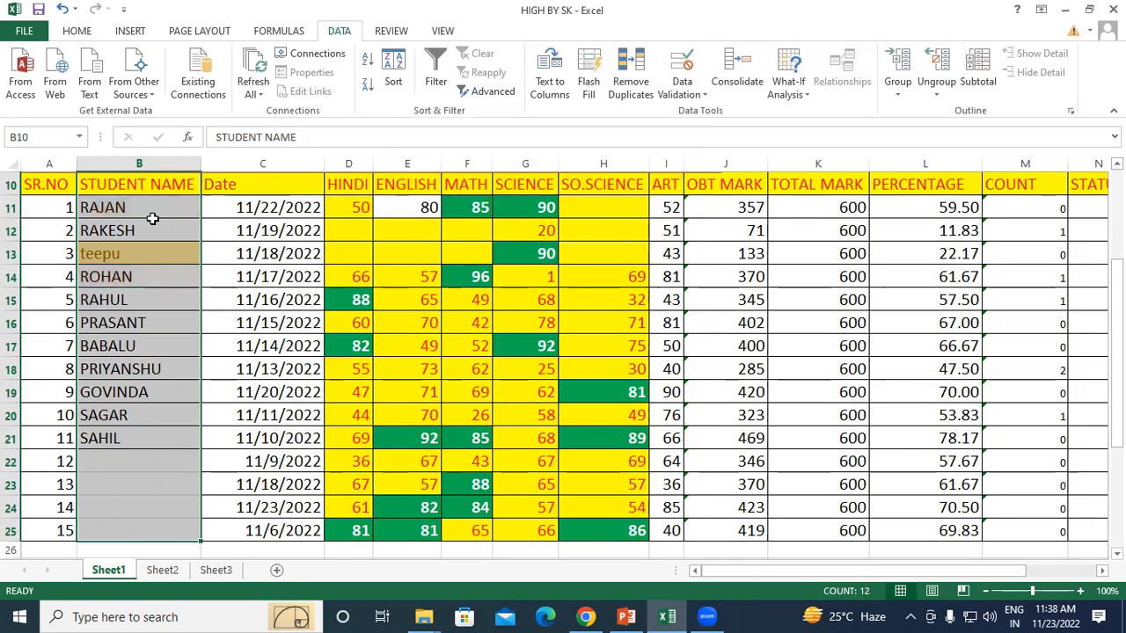
{"action": "key", "text": "ctrl+z"}
{"action": "left_click", "coordinate": [163, 275]}
- Remove duplicate student names from B11:B25, continuing with the current selection only and comparing the STUDENT NAME column
{"action": "left_click_drag", "start_coordinate": [123, 207], "coordinate": [128, 530]}
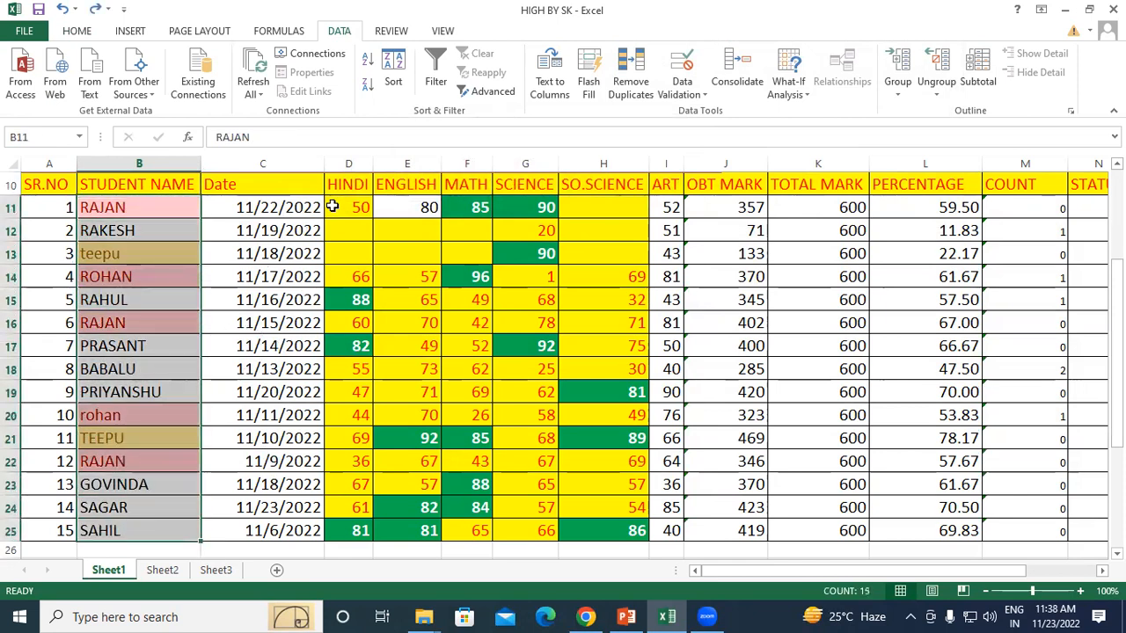
{"action": "left_click", "coordinate": [631, 81]}
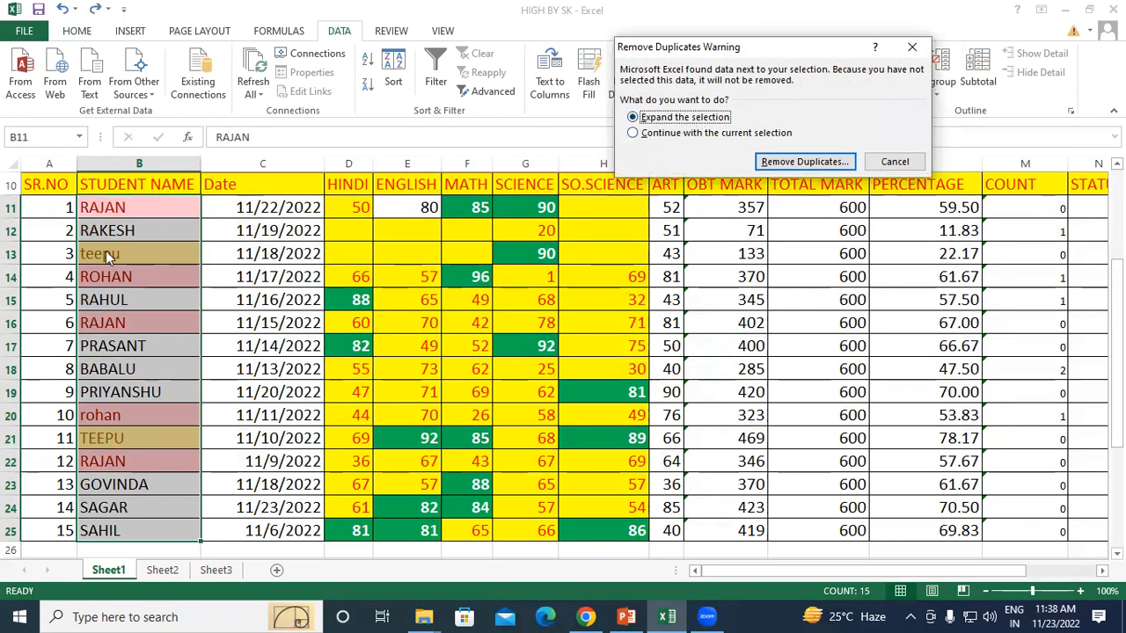
{"action": "left_click", "coordinate": [633, 133]}
{"action": "left_click", "coordinate": [774, 162]}
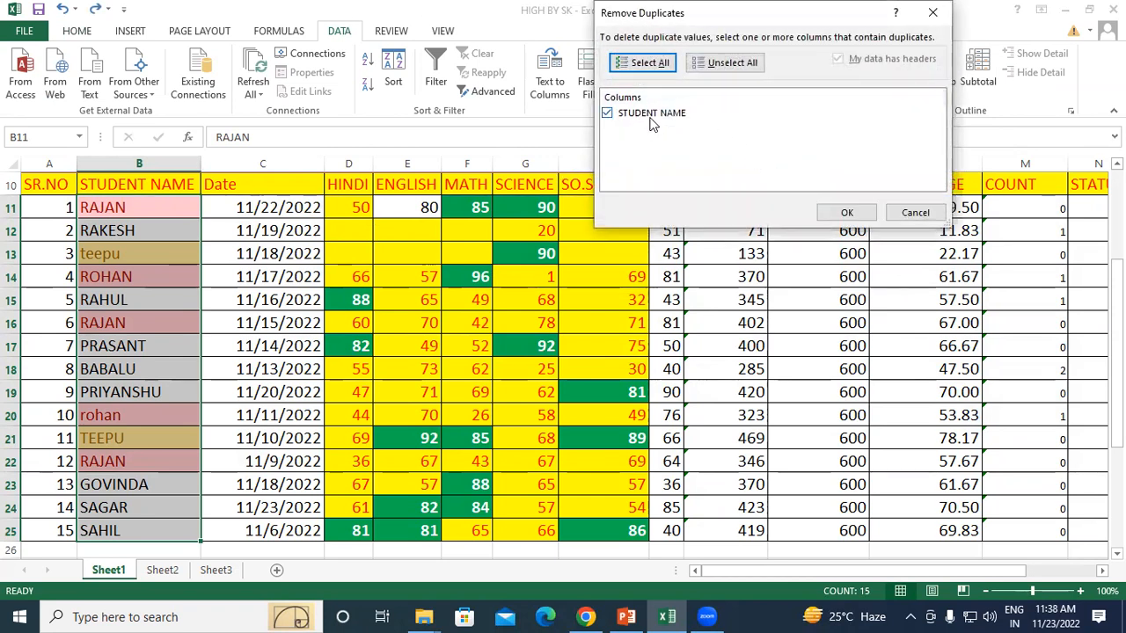
{"action": "left_click", "coordinate": [846, 212]}
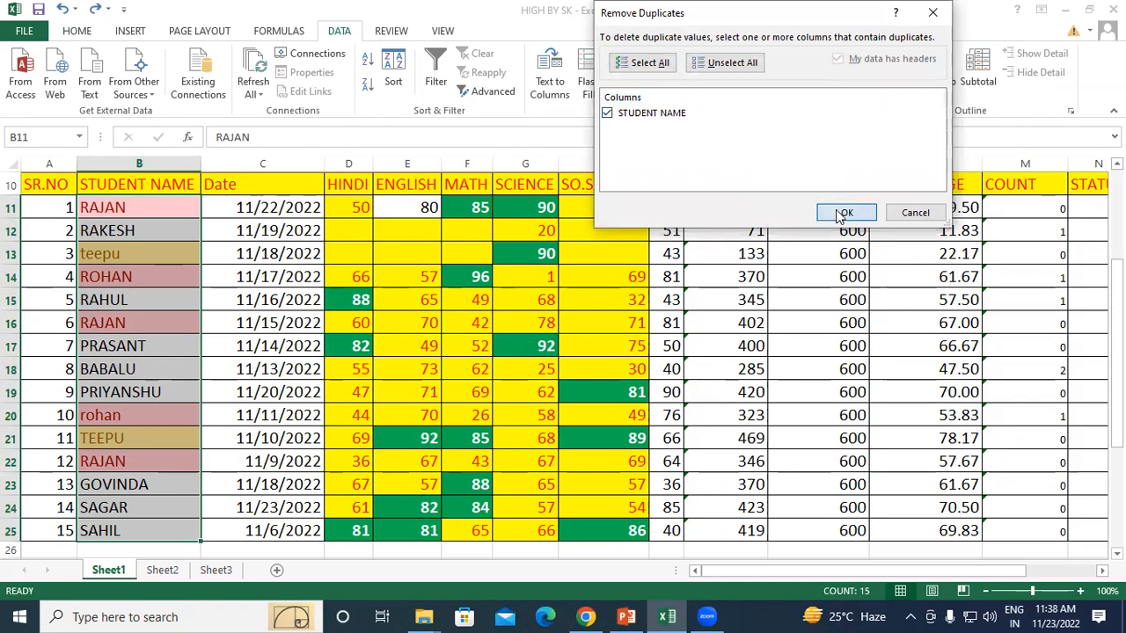
- Dismiss the duplicate removal message and undo the removal of duplicate names in the STUDENT NAME column
{"action": "left_click_drag", "start_coordinate": [506, 286], "coordinate": [501, 154]}
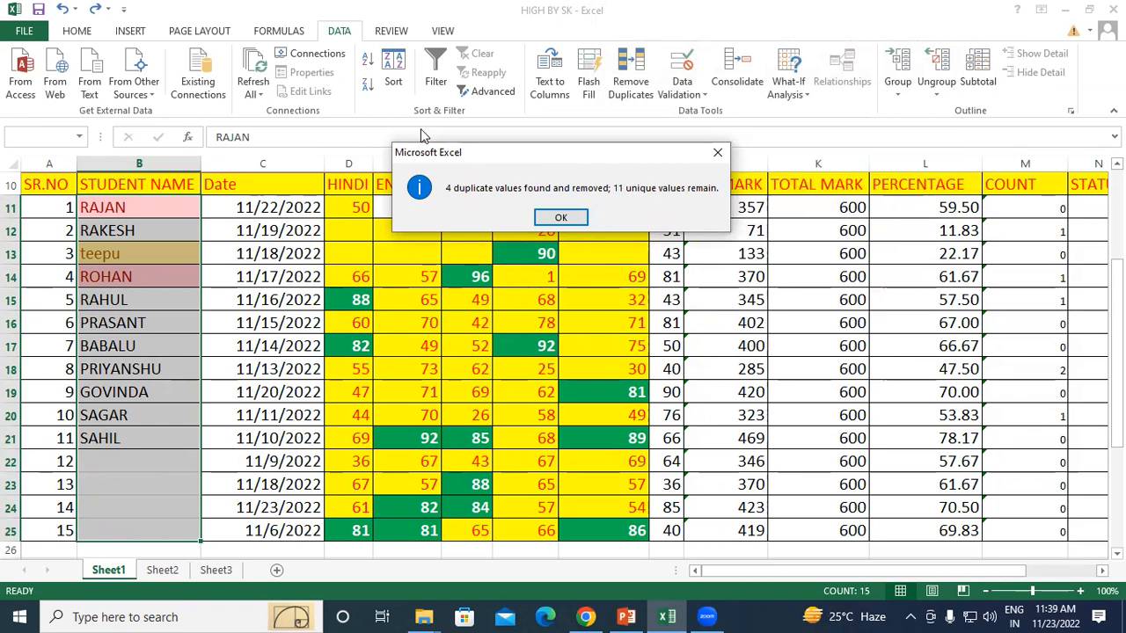
{"action": "left_click", "coordinate": [718, 152]}
{"action": "left_click", "coordinate": [232, 346]}
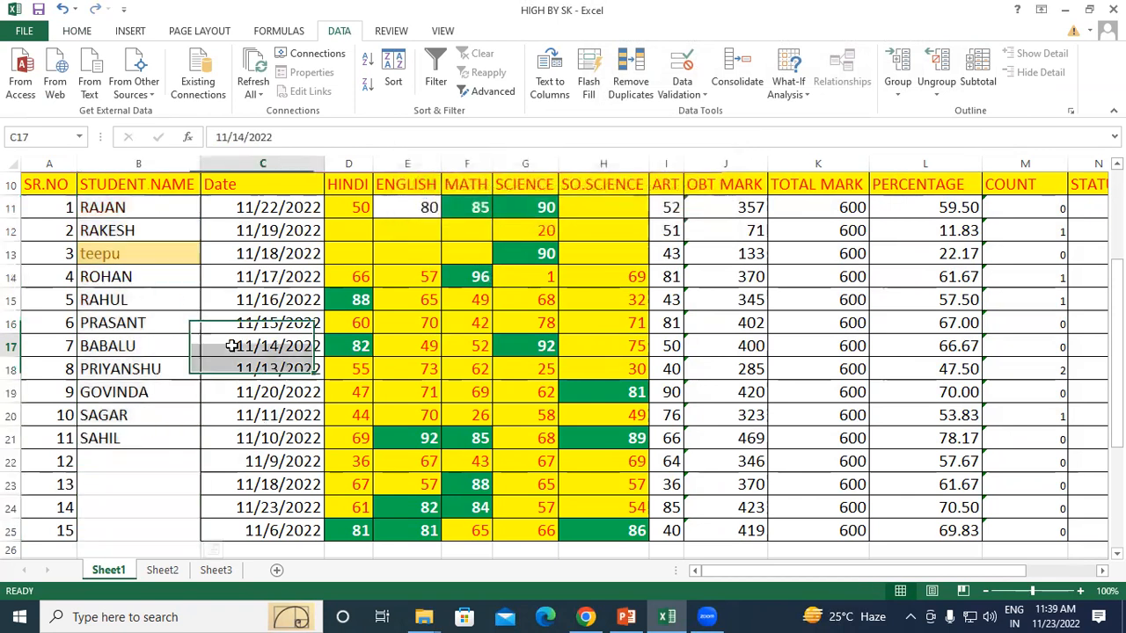
{"action": "key", "text": "ctrl+z"}
{"action": "key", "text": "ctrl+z"}
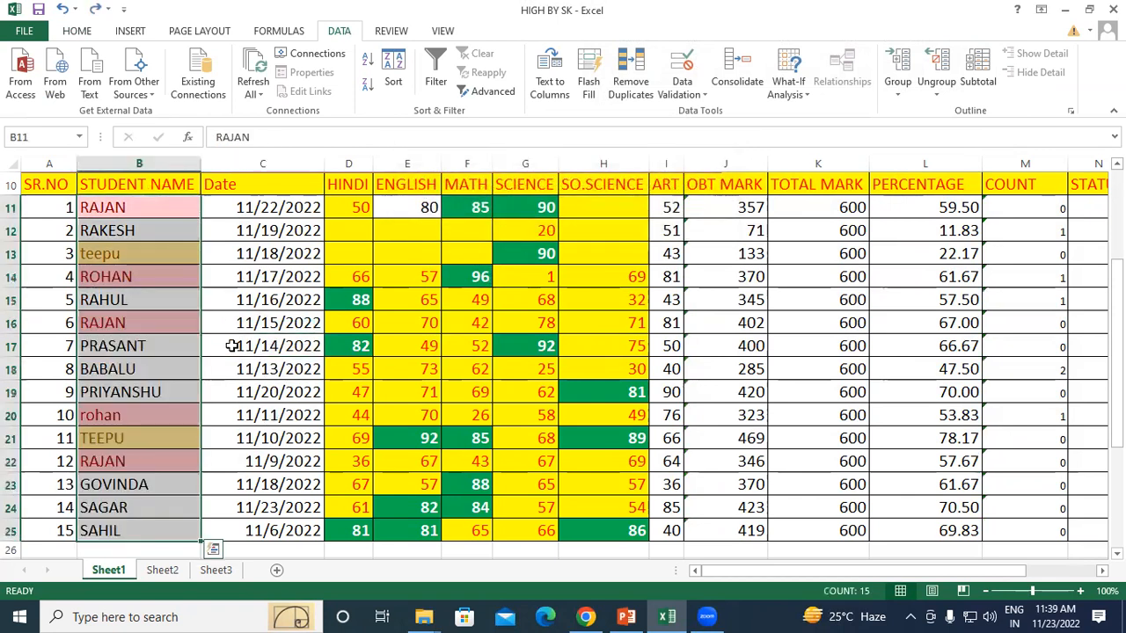
{"action": "left_click", "coordinate": [77, 33]}
{"action": "left_click", "coordinate": [665, 81]}
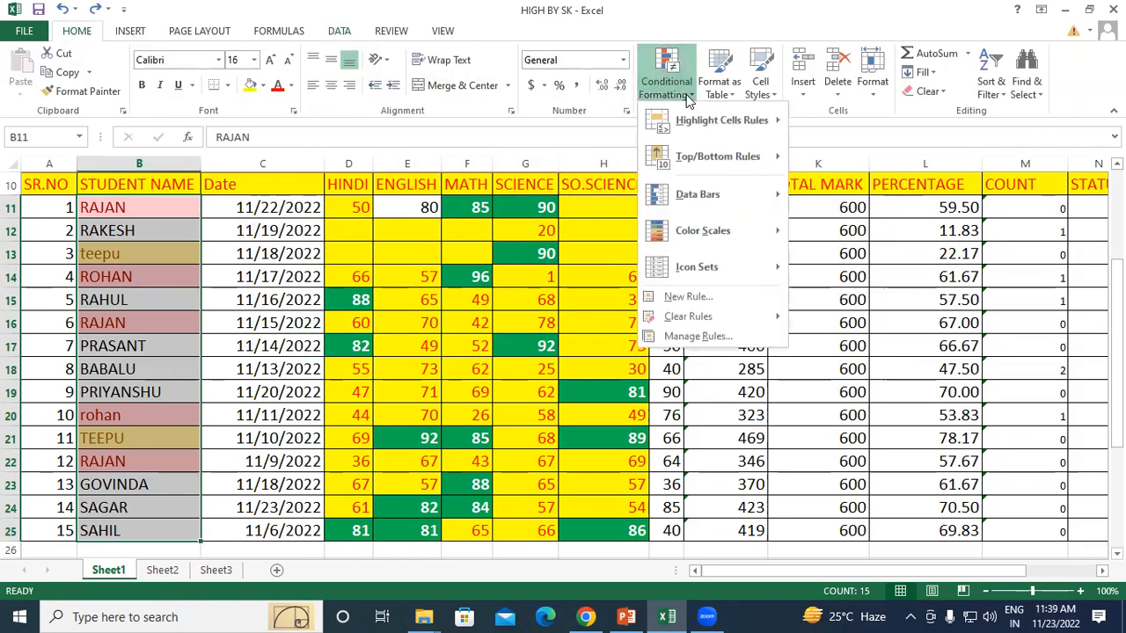
{"action": "mouse_move", "coordinate": [735, 121]}
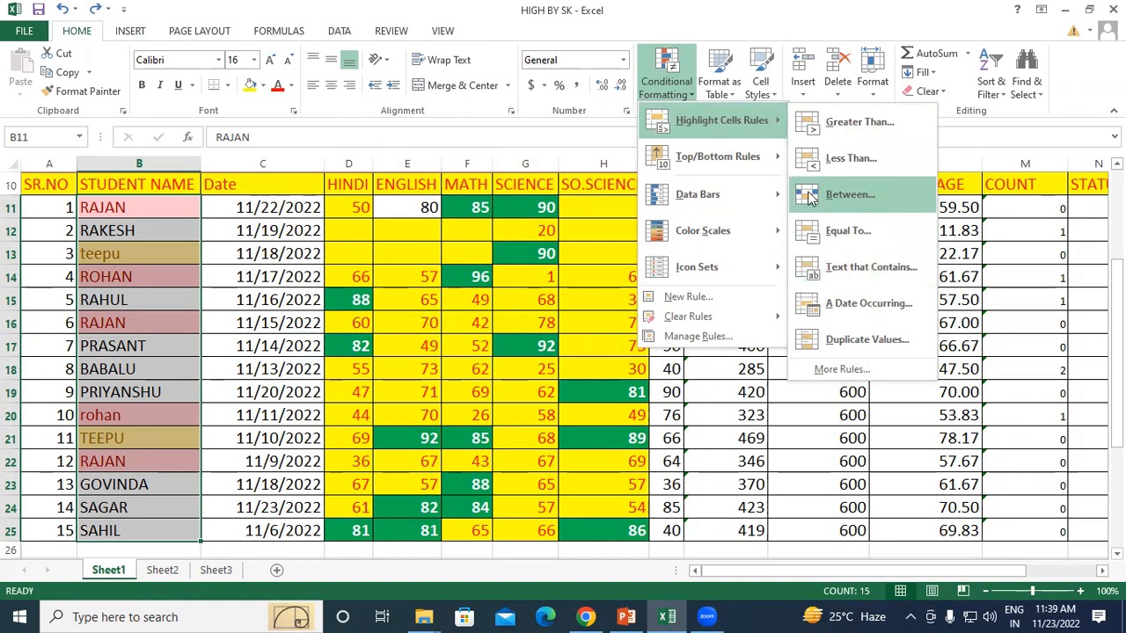
{"action": "mouse_move", "coordinate": [737, 171]}
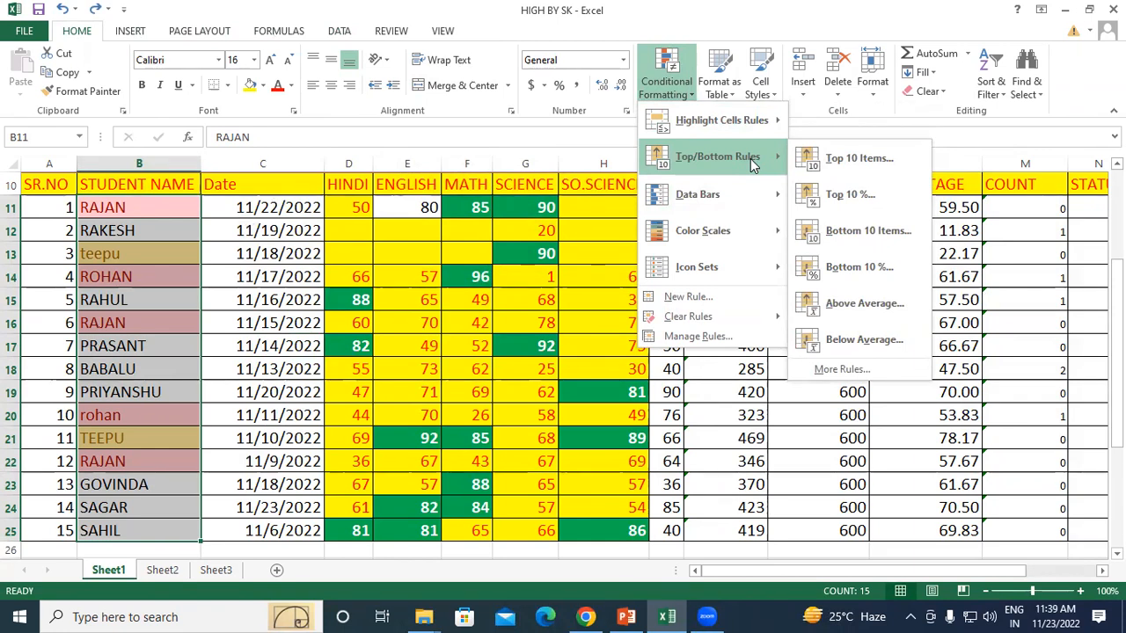
{"action": "left_click", "coordinate": [315, 317]}
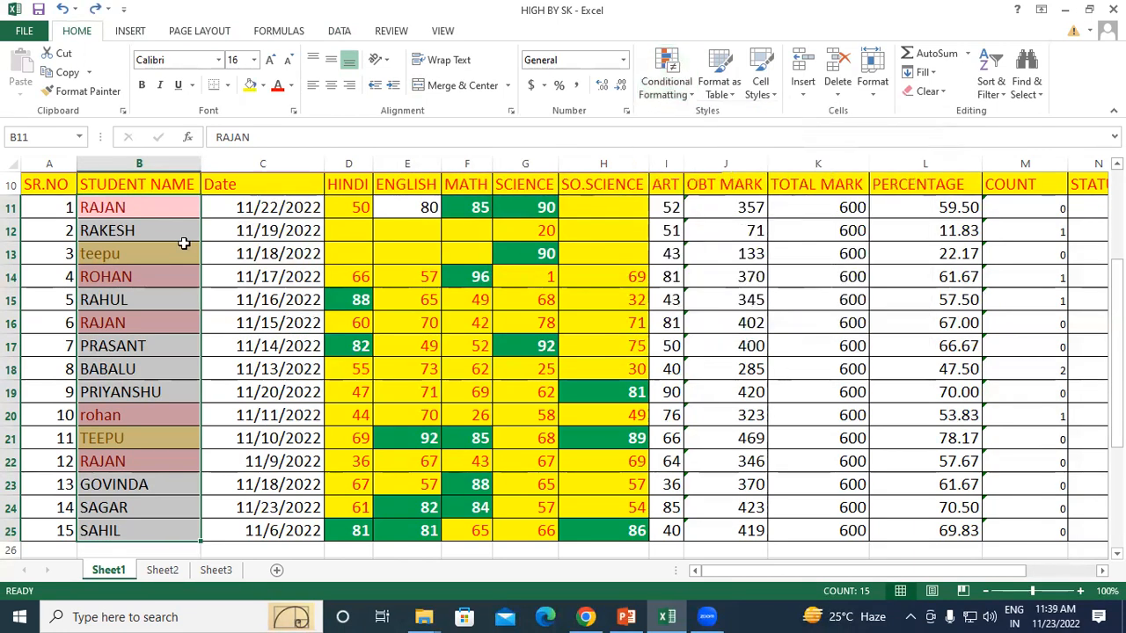
- Clear all conditional formatting rules from the marksheet cells B11:M25
{"action": "left_click", "coordinate": [99, 209]}
{"action": "left_click_drag", "start_coordinate": [310, 230], "coordinate": [1040, 528]}
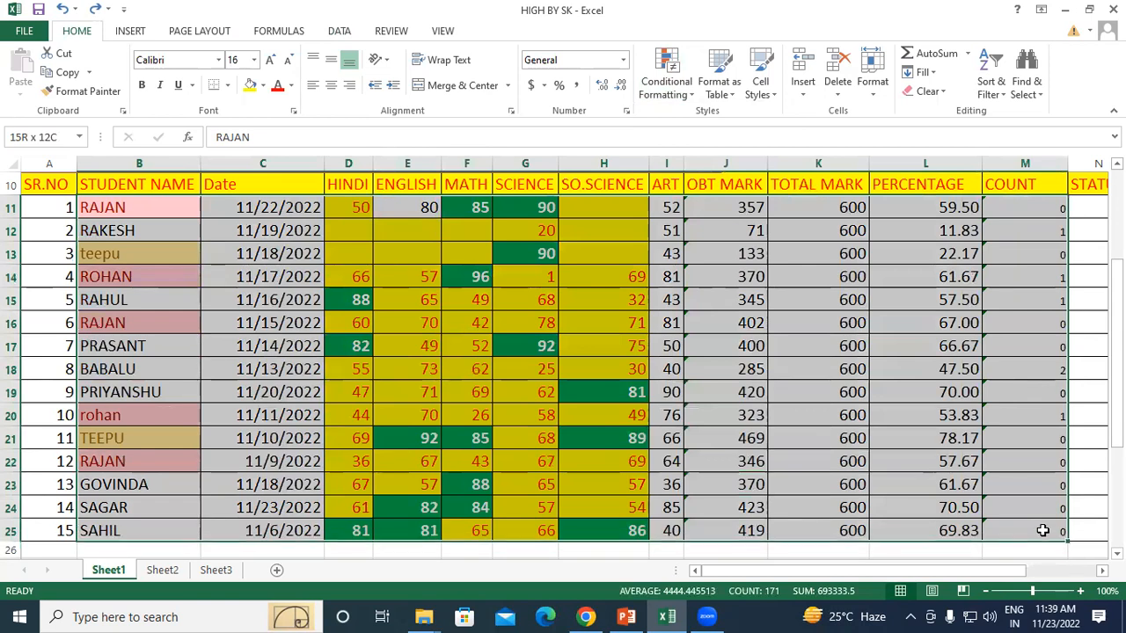
{"action": "left_click", "coordinate": [667, 81]}
{"action": "mouse_move", "coordinate": [761, 322]}
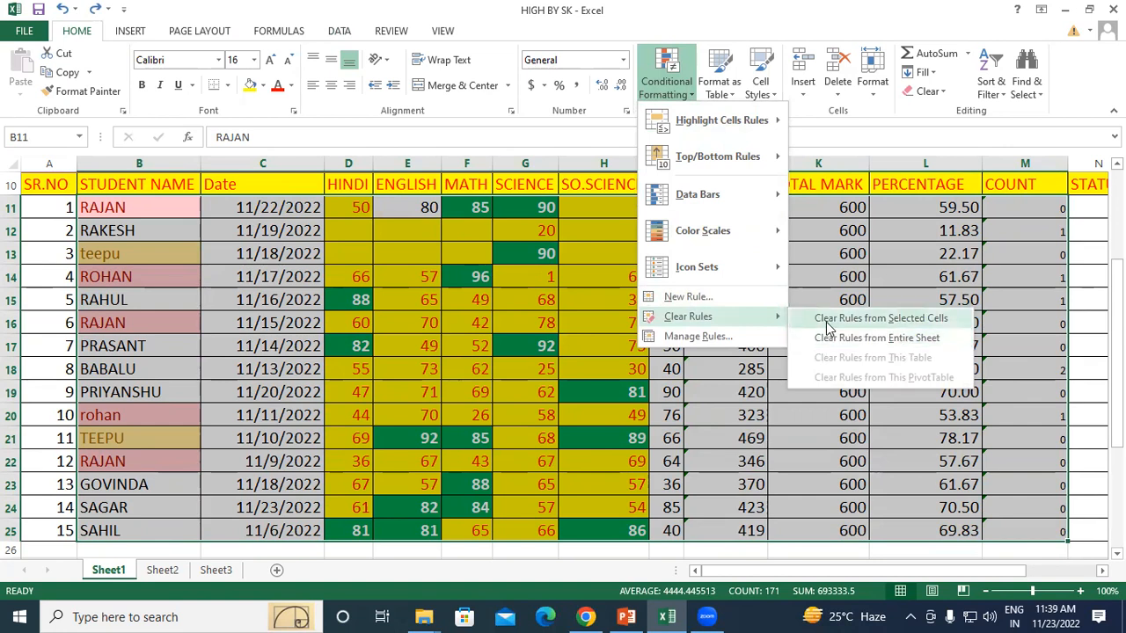
{"action": "left_click", "coordinate": [911, 324]}
{"action": "left_click", "coordinate": [233, 279]}
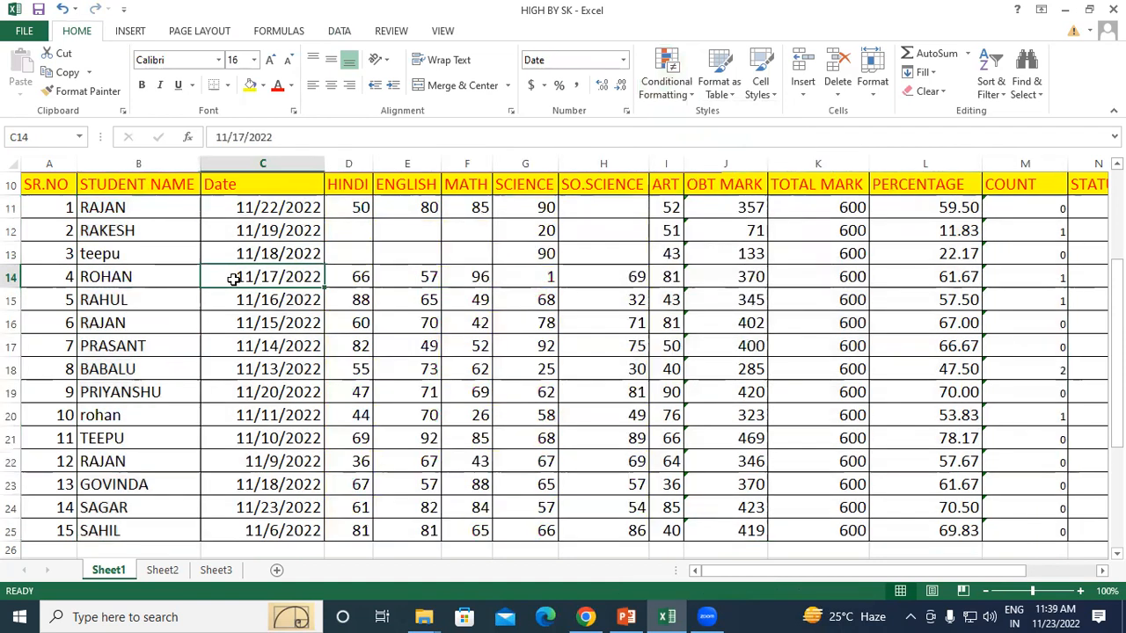
{"action": "left_click", "coordinate": [153, 234]}
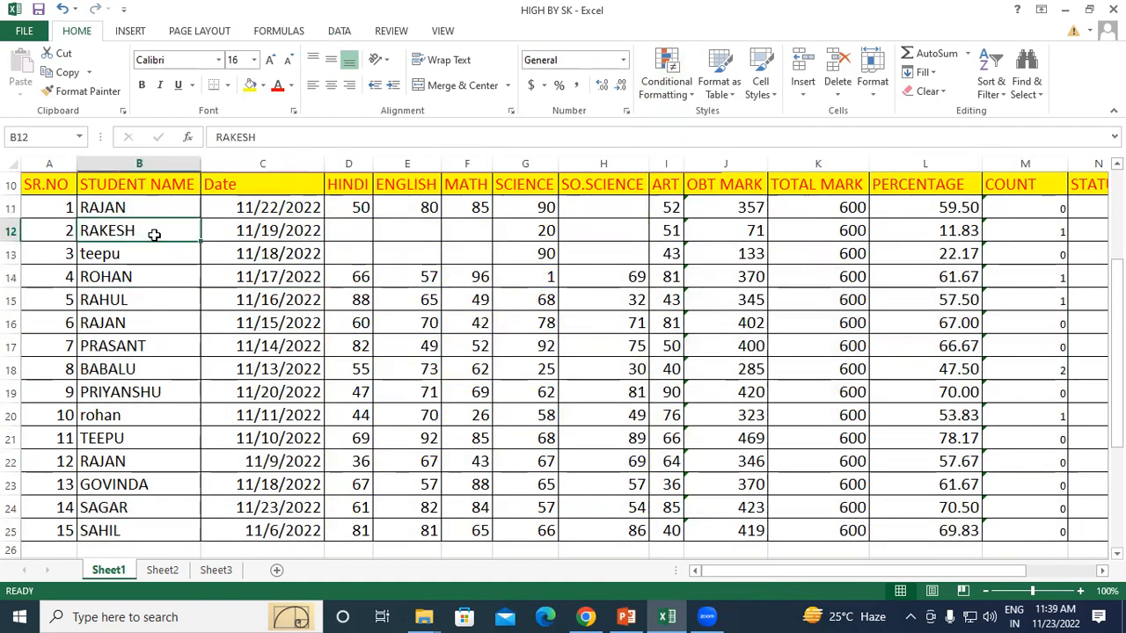
- Add a Top 10 Items rule to the marks in D11:I25, trying 15 items before applying 5 with Light Red Fill with Dark Red Text
{"action": "left_click", "coordinate": [665, 77]}
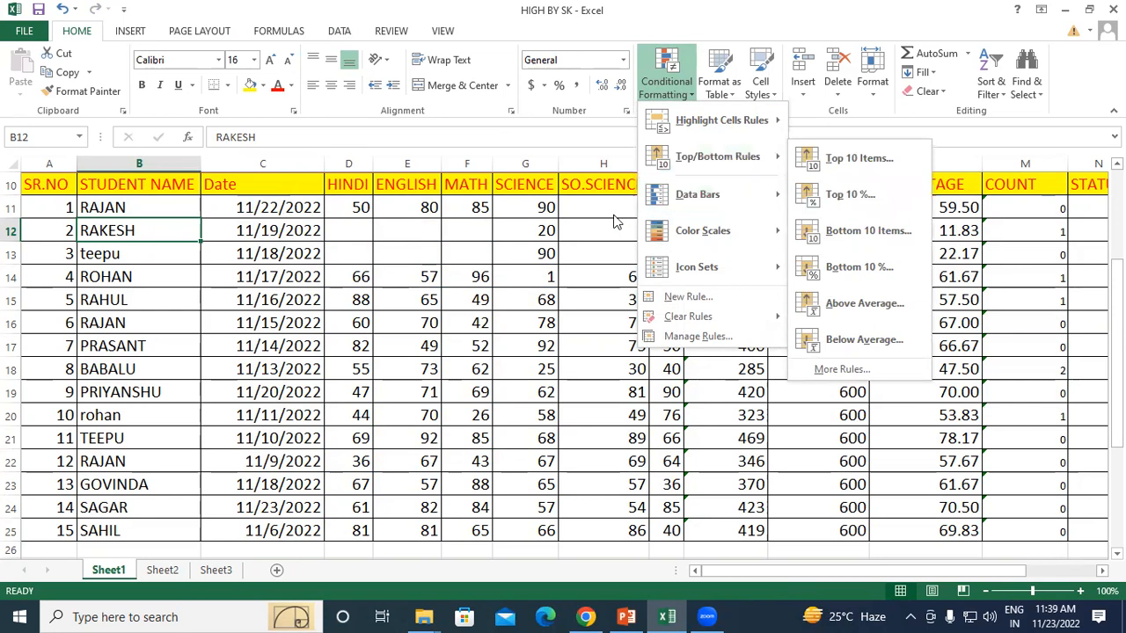
{"action": "left_click", "coordinate": [220, 246]}
{"action": "left_click_drag", "start_coordinate": [339, 211], "coordinate": [666, 531]}
{"action": "left_click", "coordinate": [685, 98]}
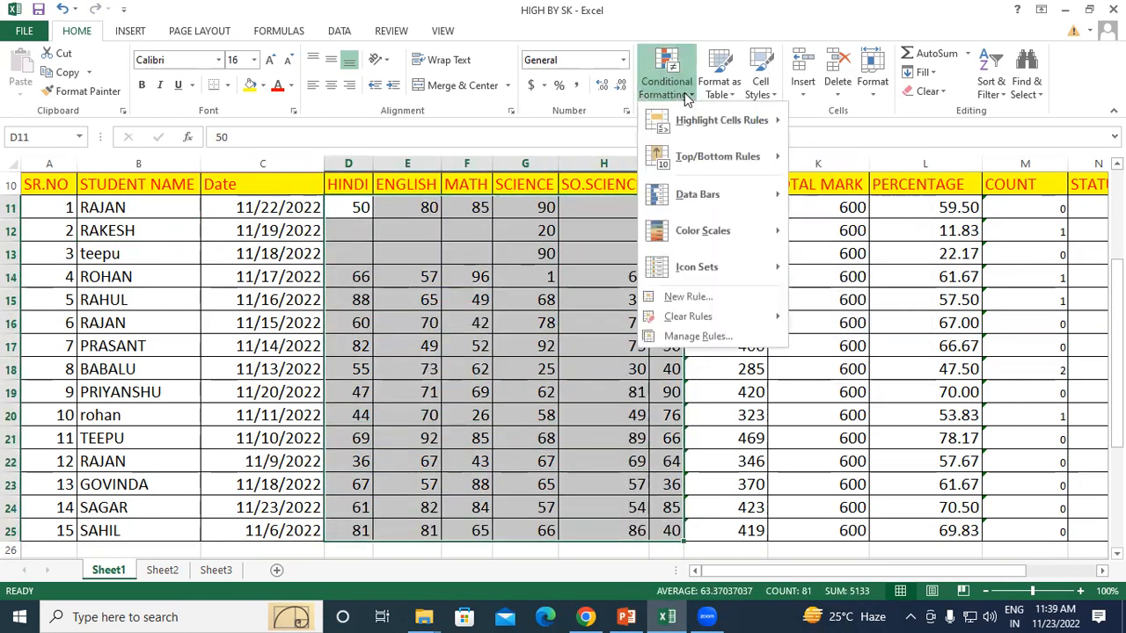
{"action": "mouse_move", "coordinate": [769, 159]}
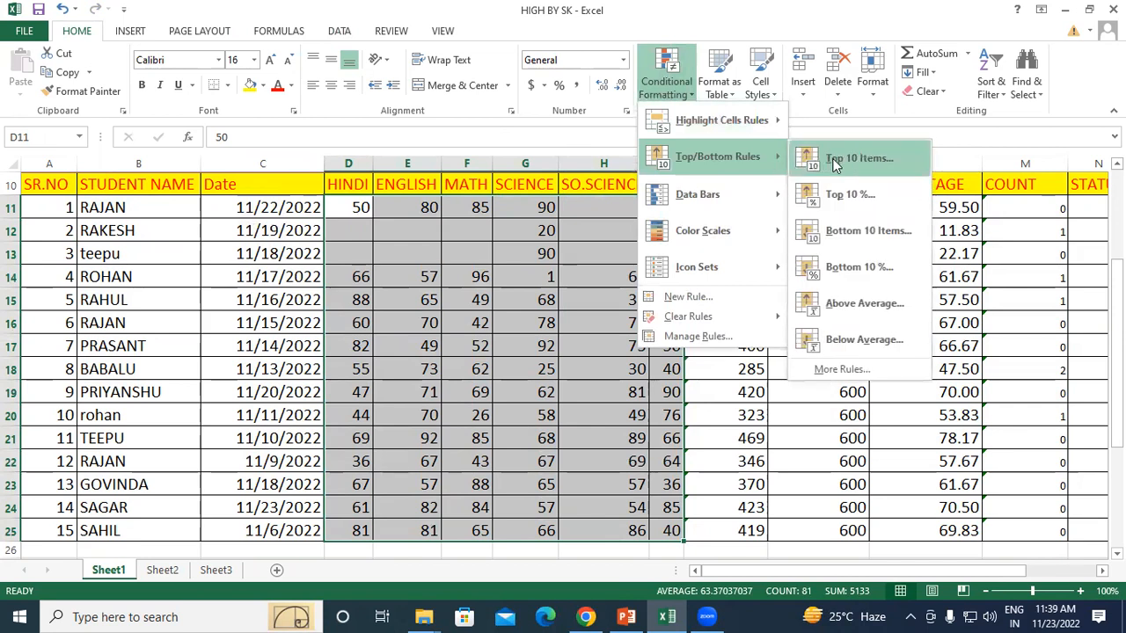
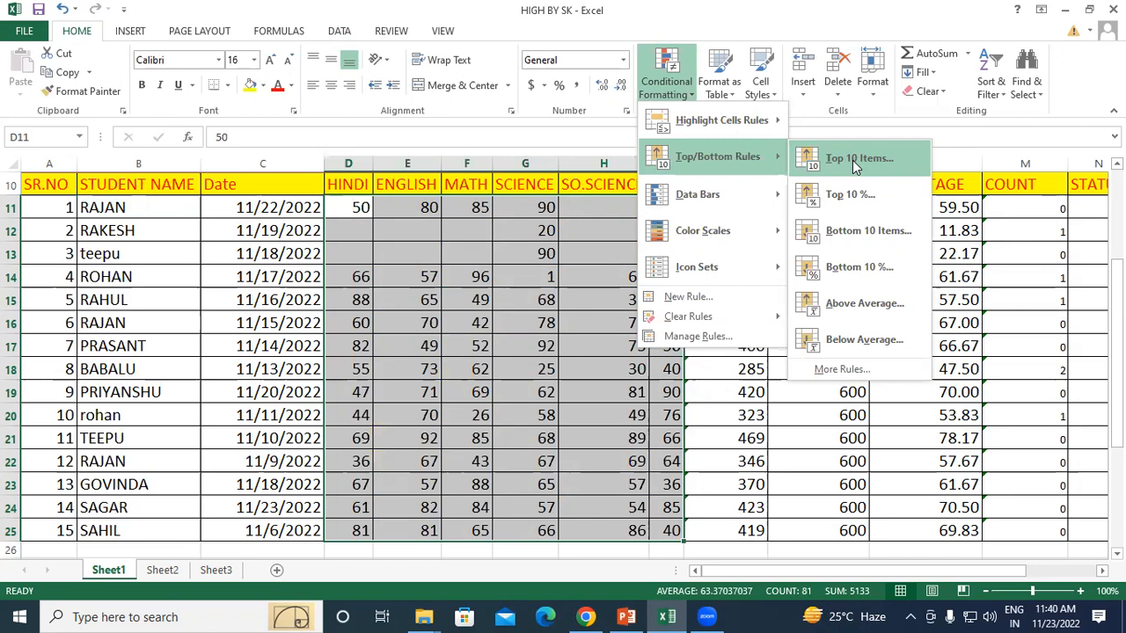
{"action": "left_click", "coordinate": [853, 159]}
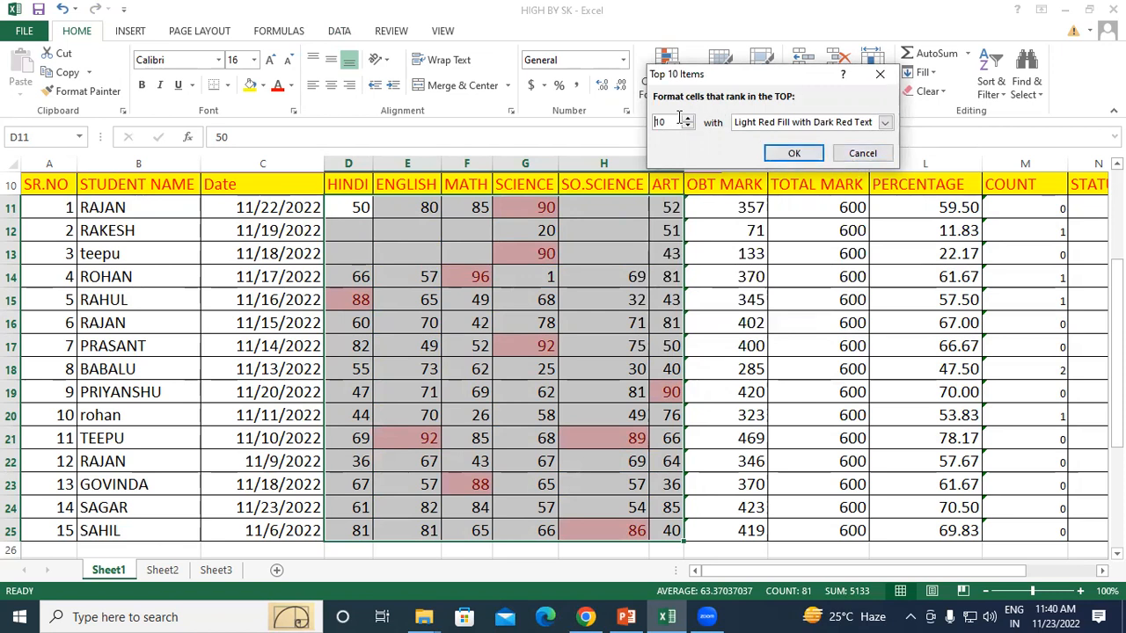
{"action": "left_click_drag", "start_coordinate": [670, 122], "coordinate": [639, 125]}
{"action": "type", "text": "15"}
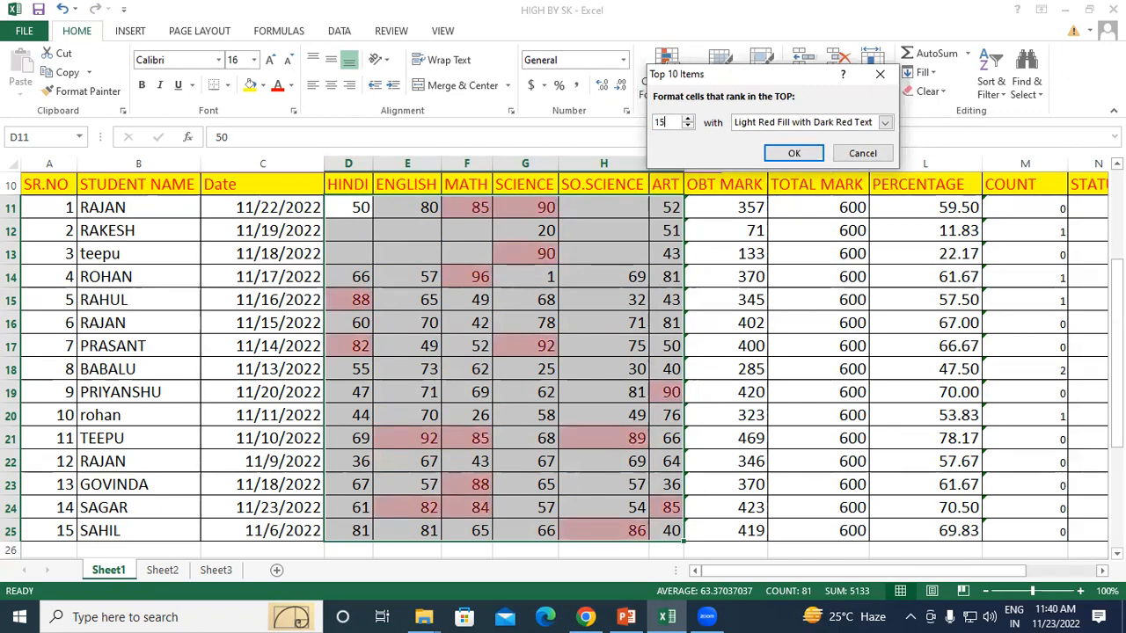
{"action": "left_click_drag", "start_coordinate": [673, 123], "coordinate": [639, 126]}
{"action": "type", "text": "5"}
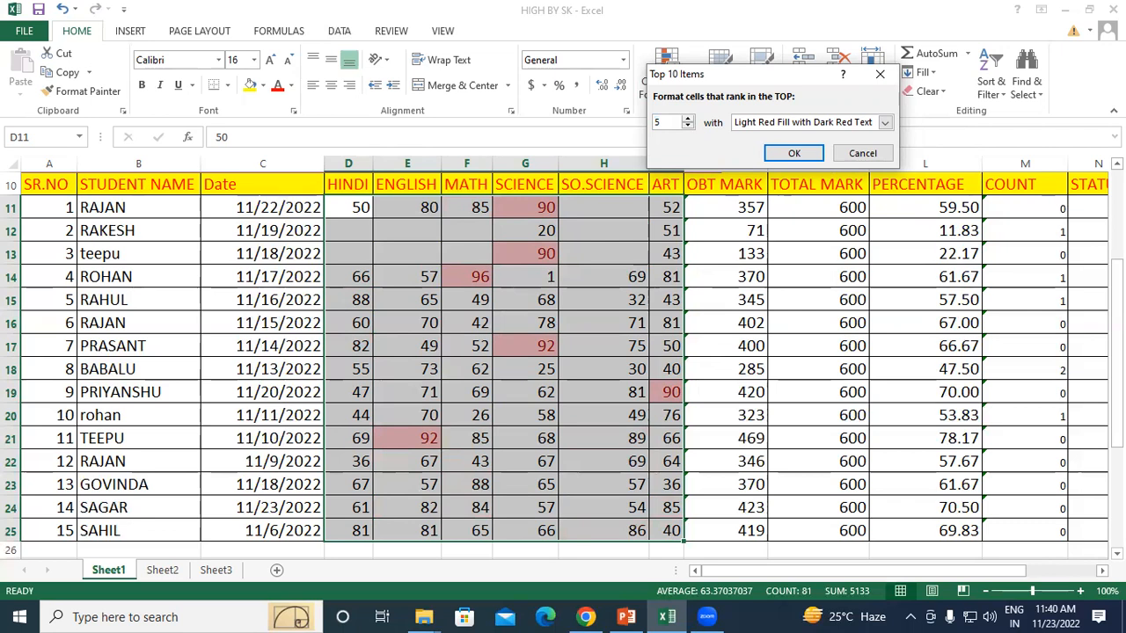
{"action": "left_click", "coordinate": [794, 153]}
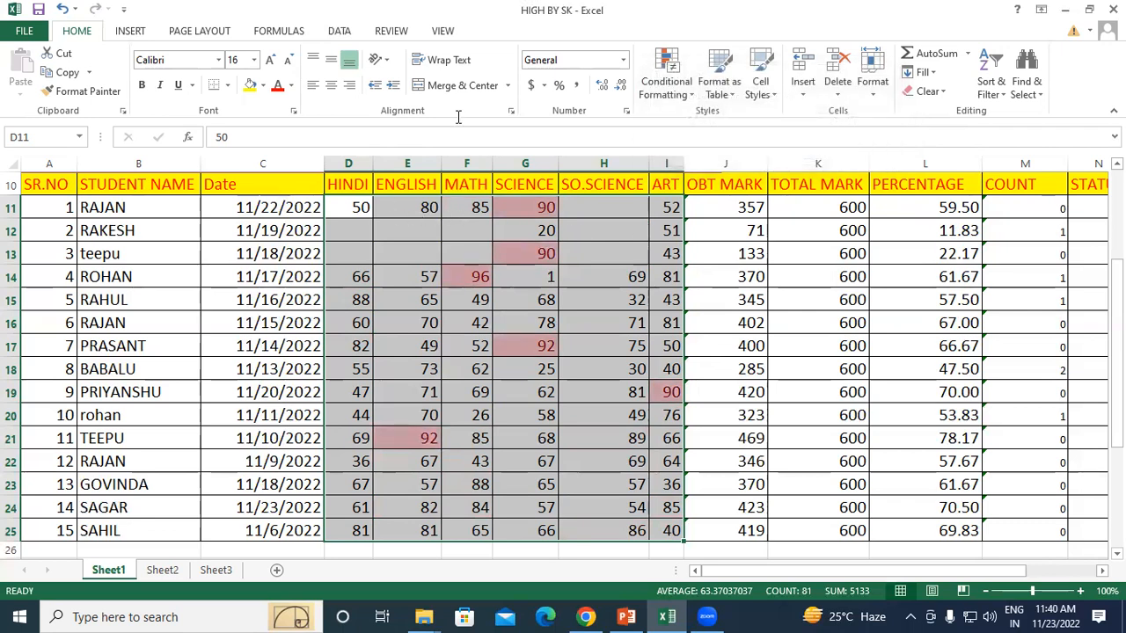
- Add a Top 10% rule to the marks in D11:I25 at 10% with Light Red Fill with Dark Red Text
{"action": "left_click", "coordinate": [679, 97]}
{"action": "mouse_move", "coordinate": [753, 156]}
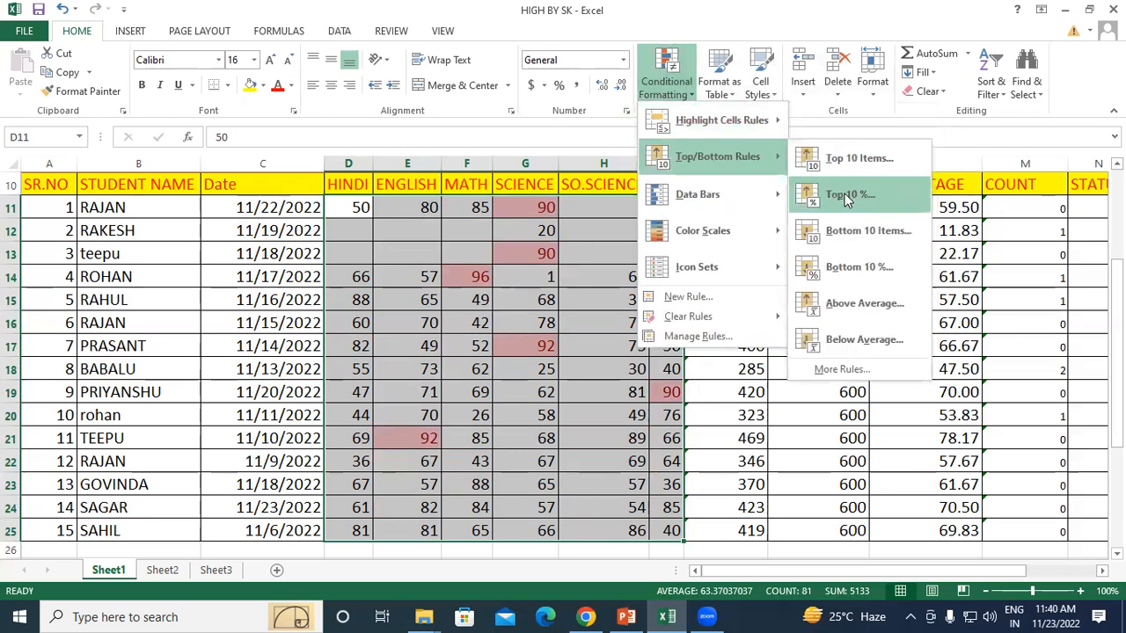
{"action": "left_click", "coordinate": [844, 193]}
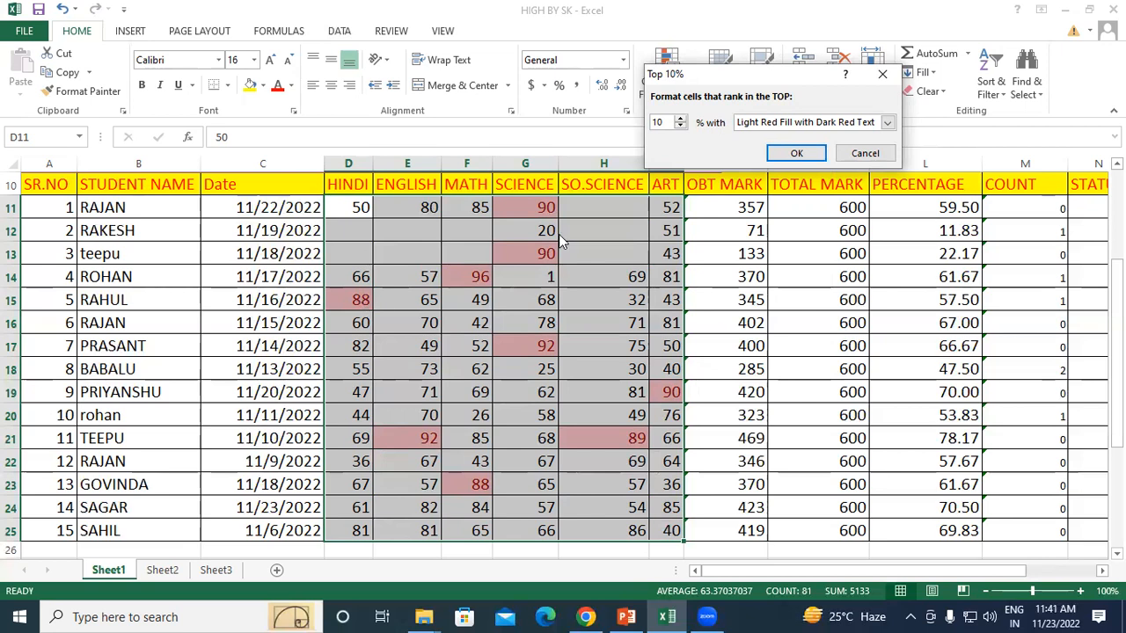
{"action": "left_click", "coordinate": [796, 154]}
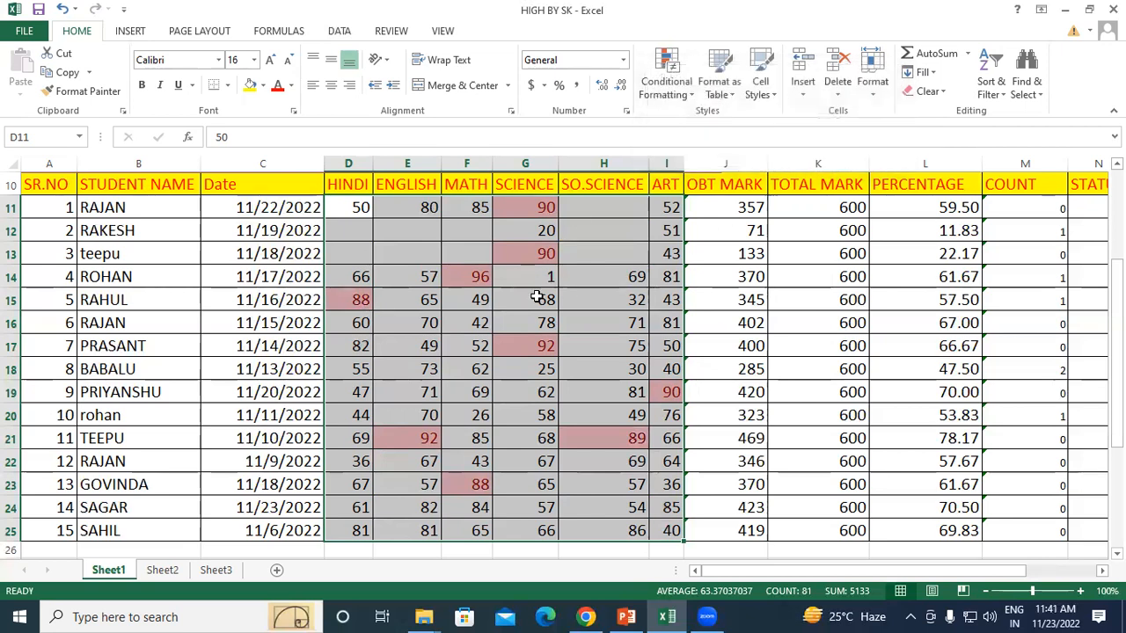
- Try a Bottom 10 Items rule on the marks in D11:I25 with 5 items and Green Fill with Dark Green Text
{"action": "left_click", "coordinate": [691, 91]}
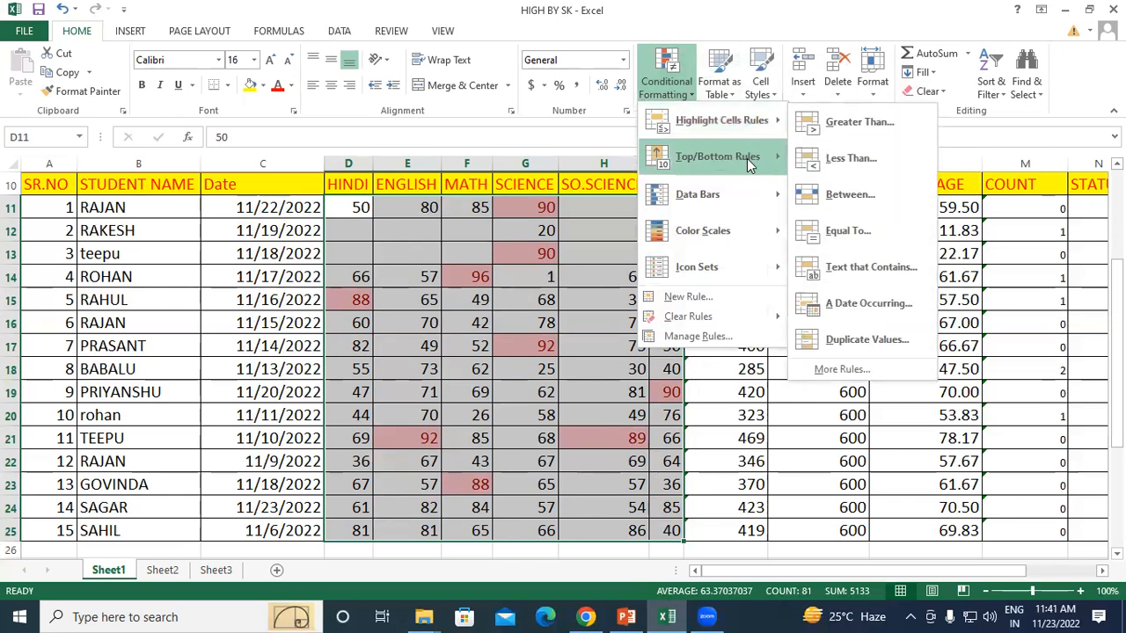
{"action": "mouse_move", "coordinate": [747, 158]}
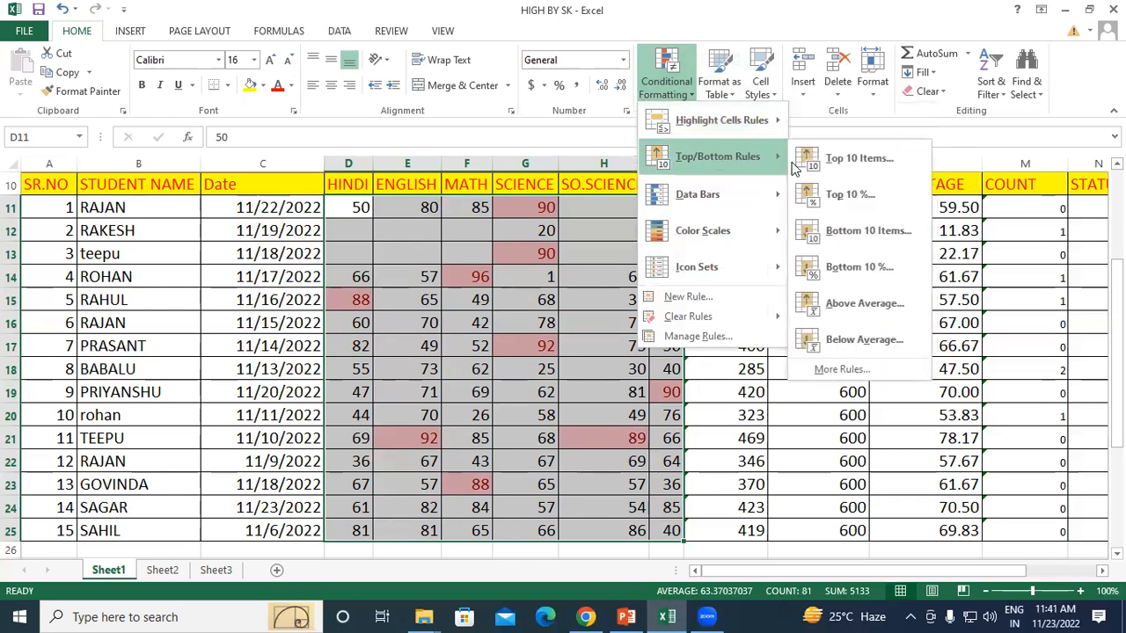
{"action": "left_click", "coordinate": [882, 230]}
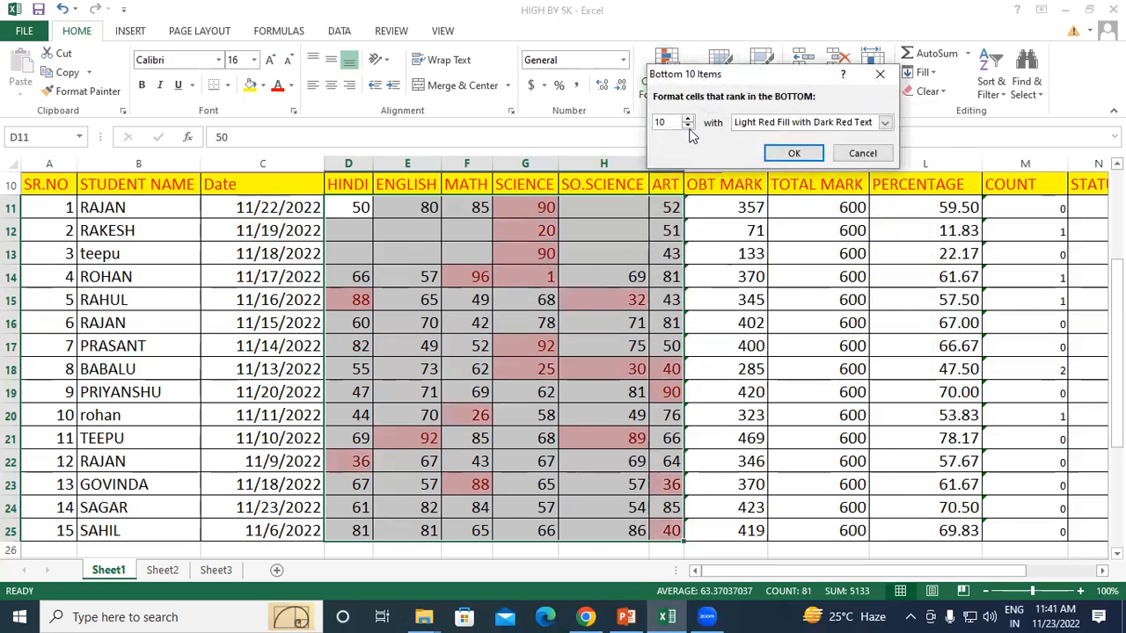
{"action": "type", "text": "5"}
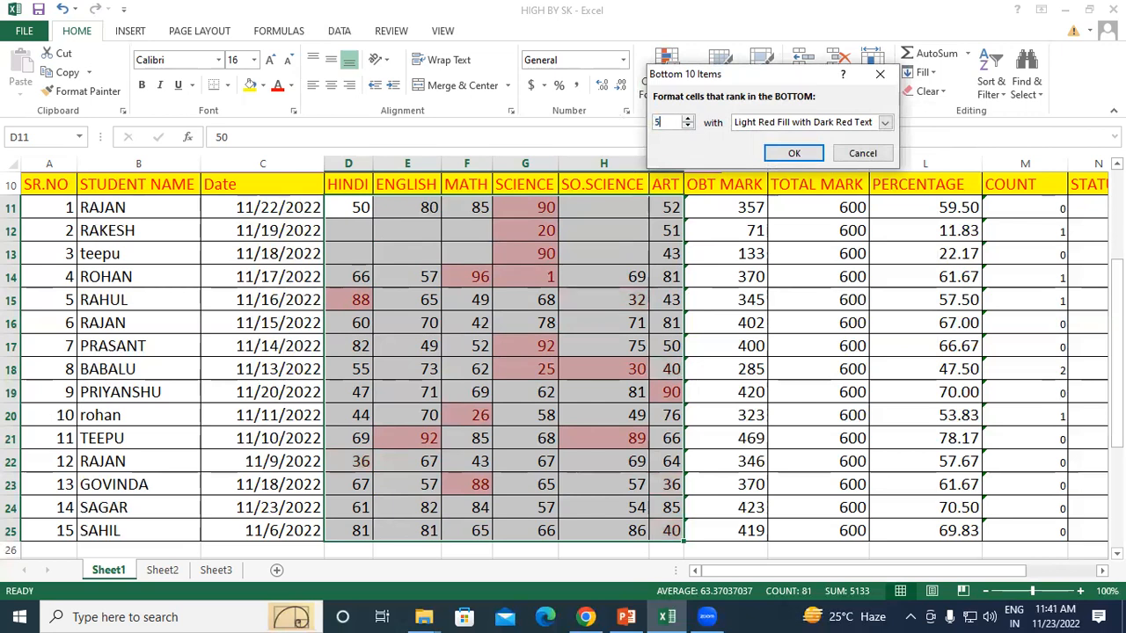
{"action": "left_click", "coordinate": [791, 128]}
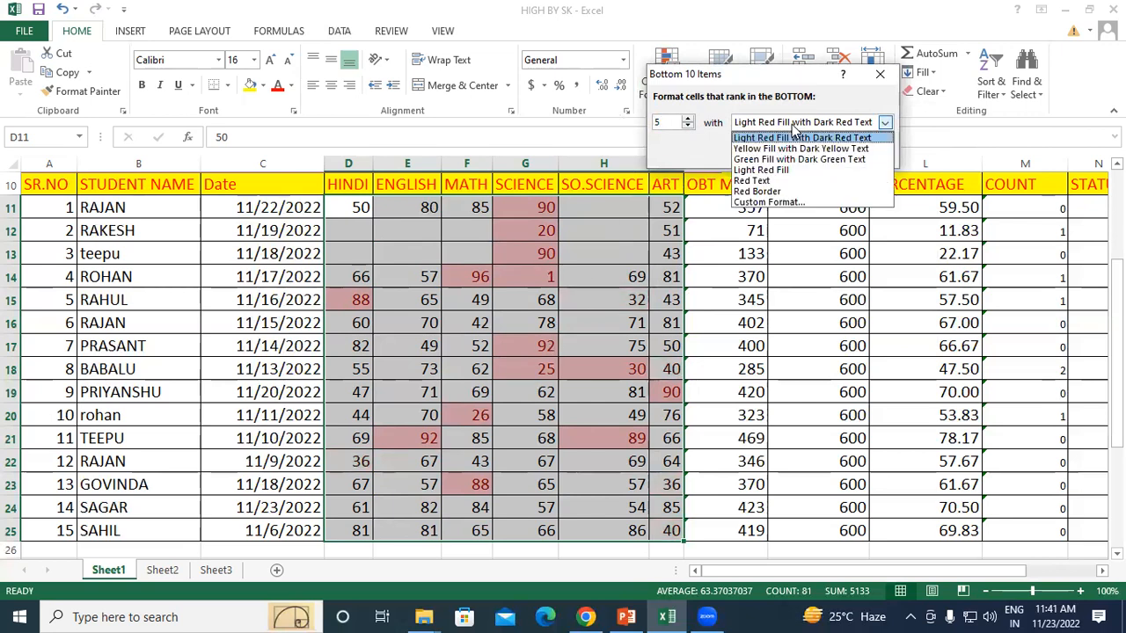
{"action": "left_click", "coordinate": [774, 159]}
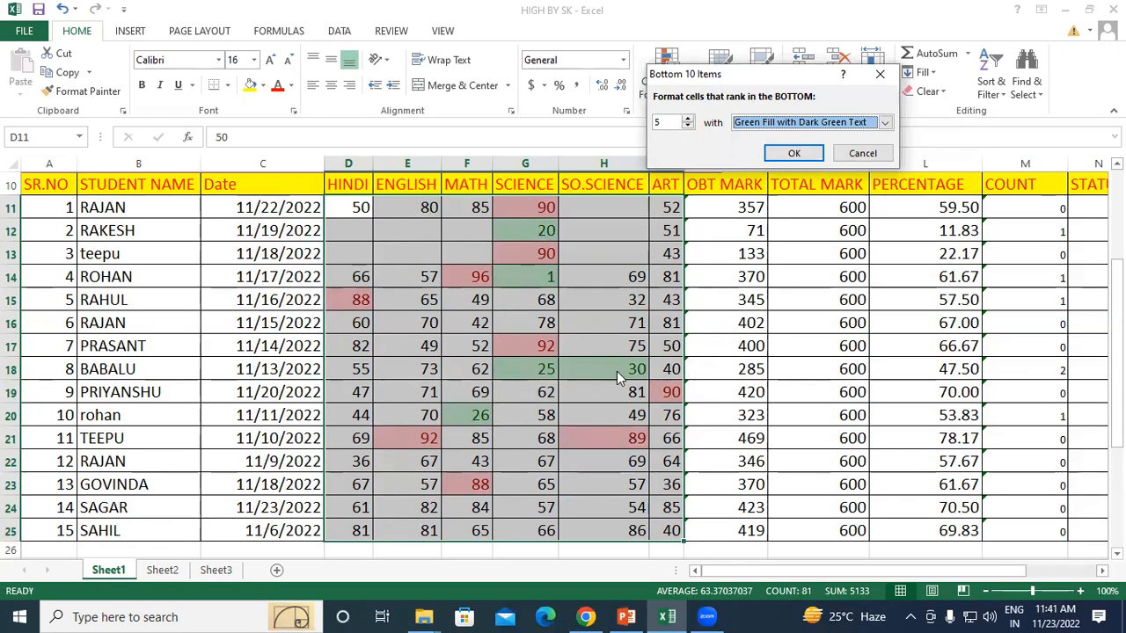
- Raise the bottom-ranked item count to 15 to preview the highlighting, and cancel the Bottom 10 Items rule
{"action": "left_click", "coordinate": [689, 119]}
{"action": "left_click", "coordinate": [689, 119]}
{"action": "left_click", "coordinate": [688, 121]}
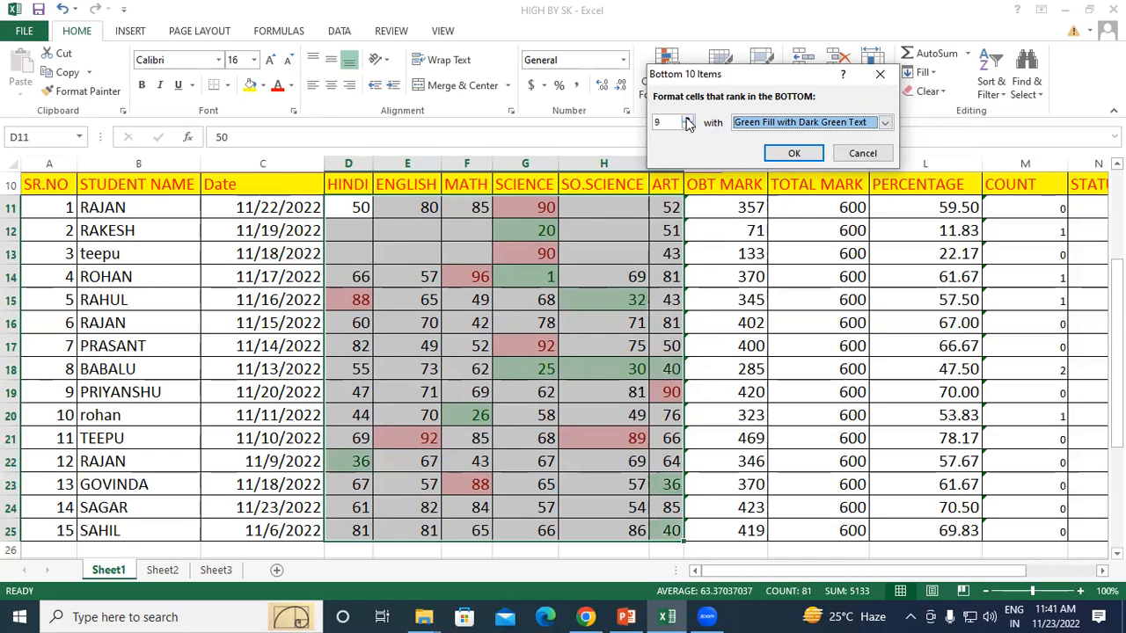
{"action": "left_click", "coordinate": [688, 119]}
{"action": "left_click", "coordinate": [689, 120]}
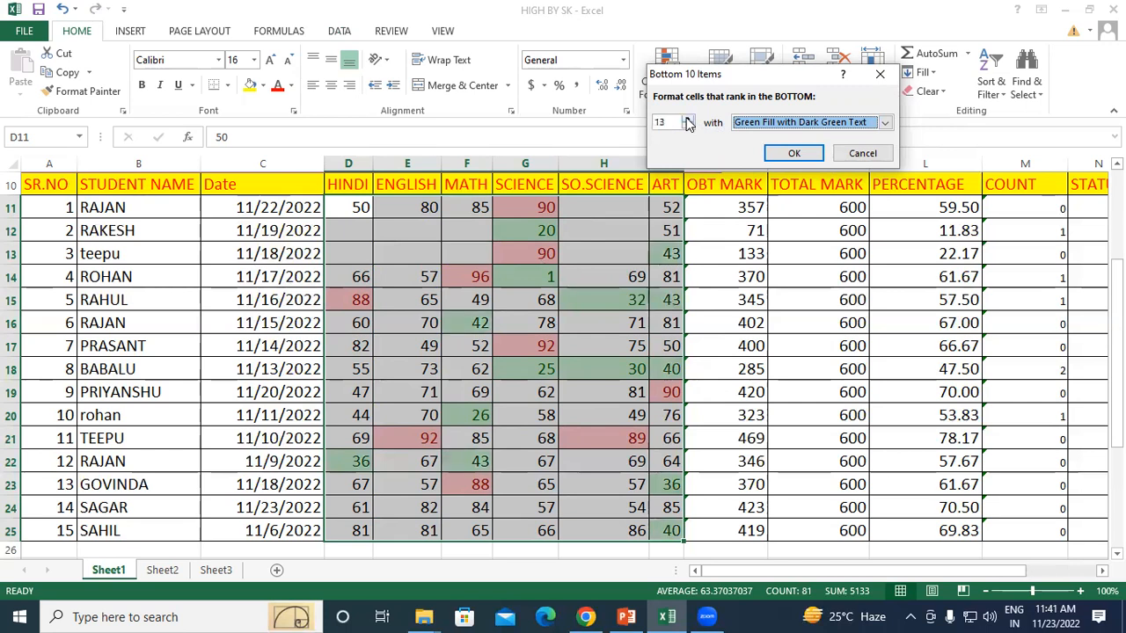
{"action": "left_click", "coordinate": [689, 120]}
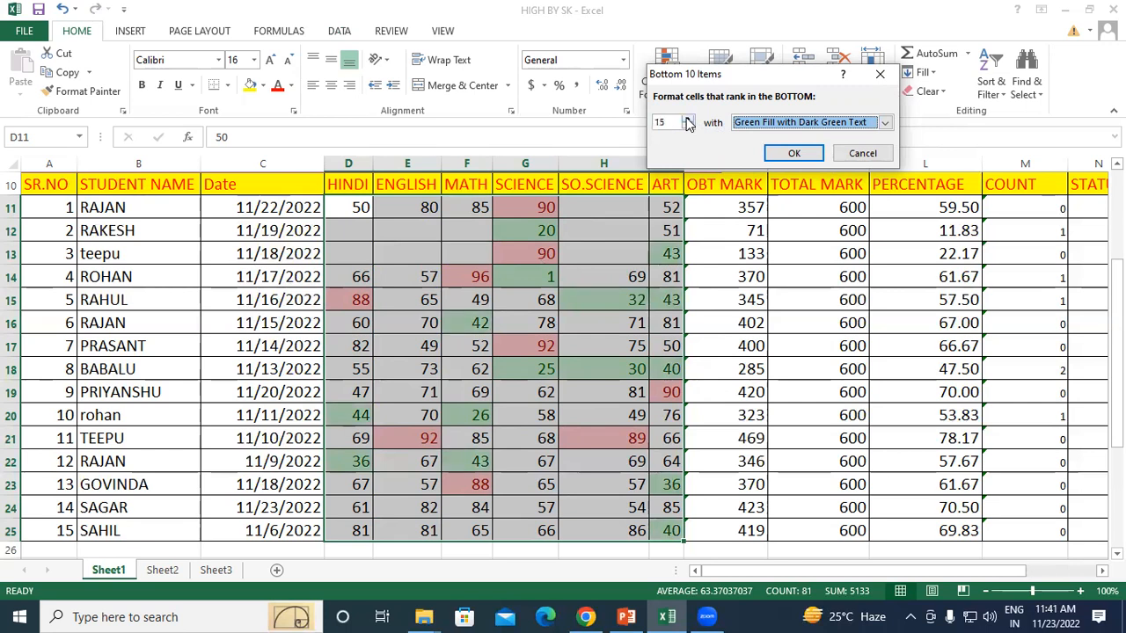
{"action": "left_click", "coordinate": [862, 153]}
- Try an Above Average rule on the marks in D11:I25 with Yellow Fill with Dark Yellow Text
{"action": "left_click", "coordinate": [670, 88]}
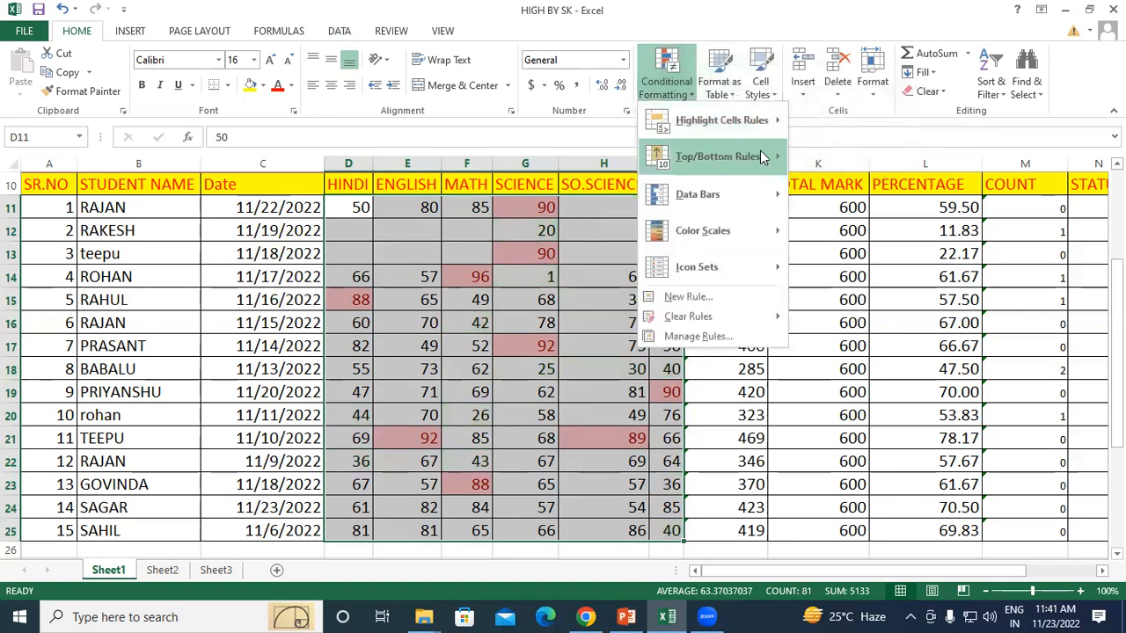
{"action": "mouse_move", "coordinate": [760, 153]}
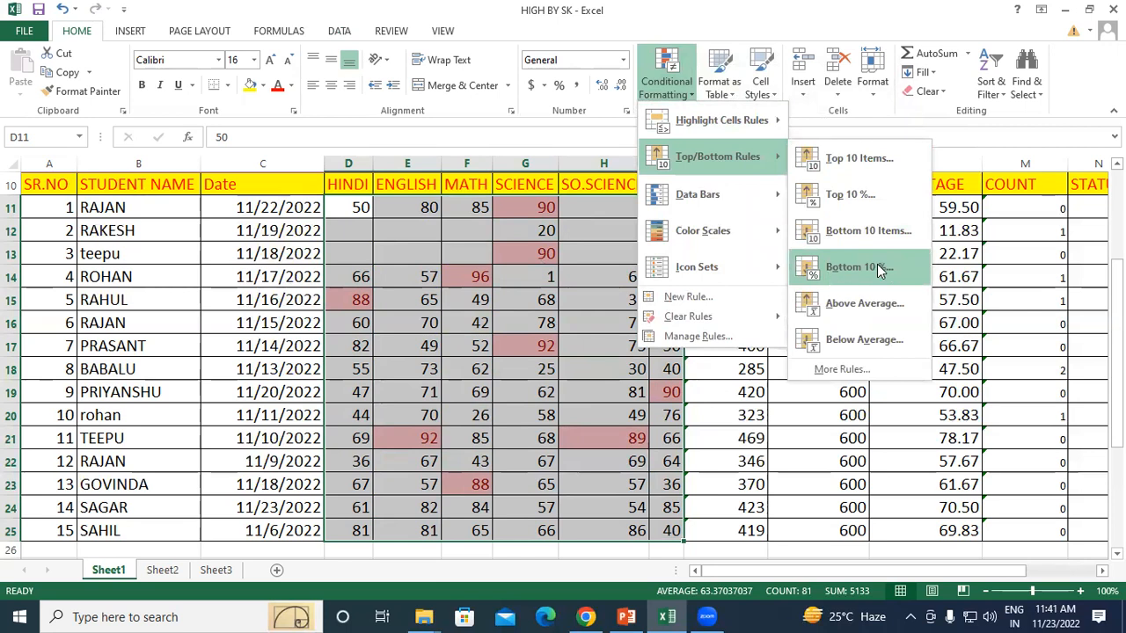
{"action": "left_click", "coordinate": [865, 303]}
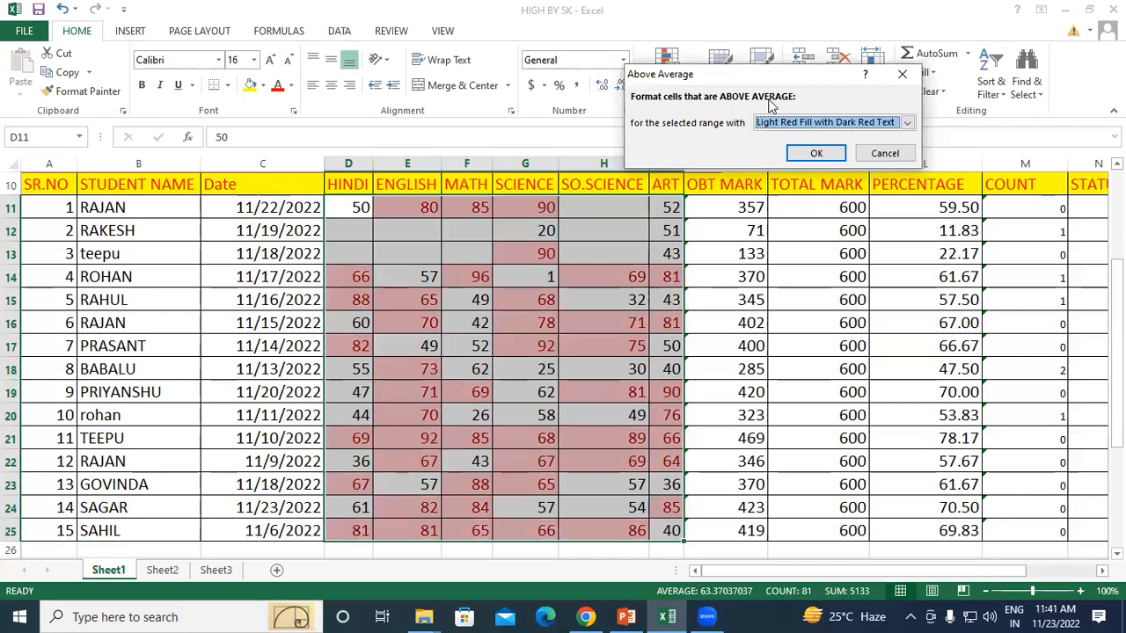
{"action": "left_click", "coordinate": [816, 125]}
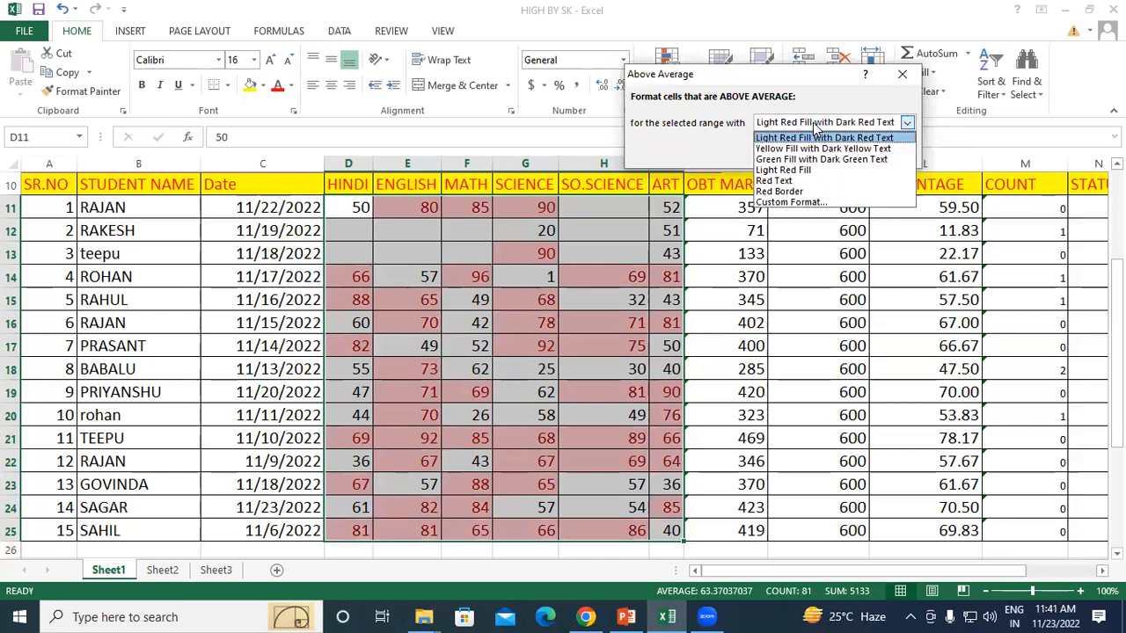
{"action": "left_click", "coordinate": [822, 148]}
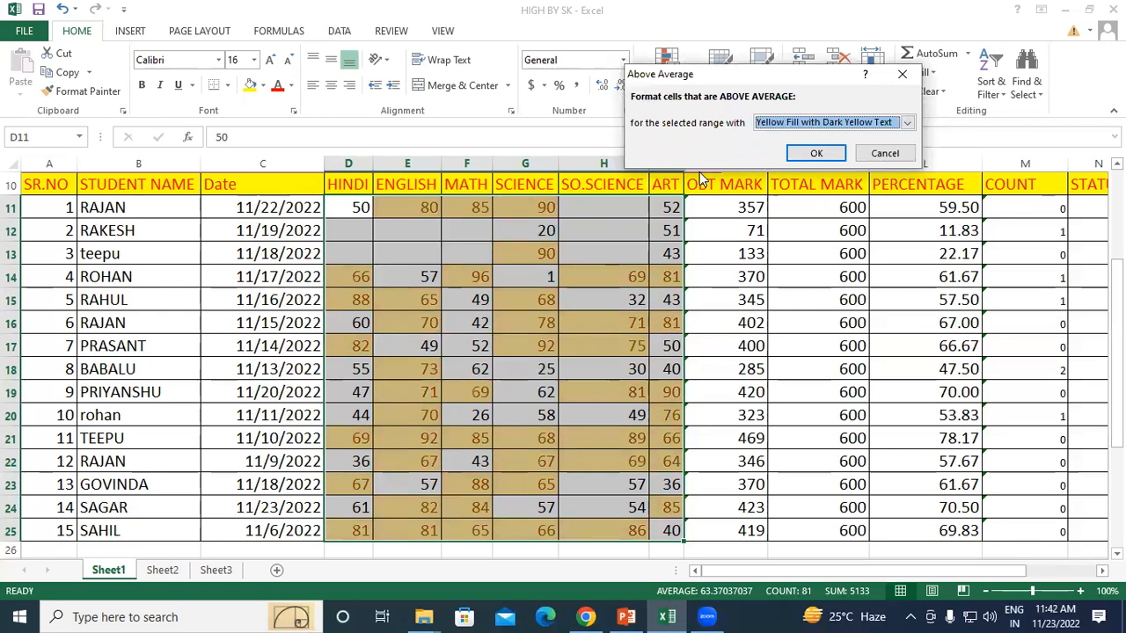
{"action": "left_click", "coordinate": [885, 153]}
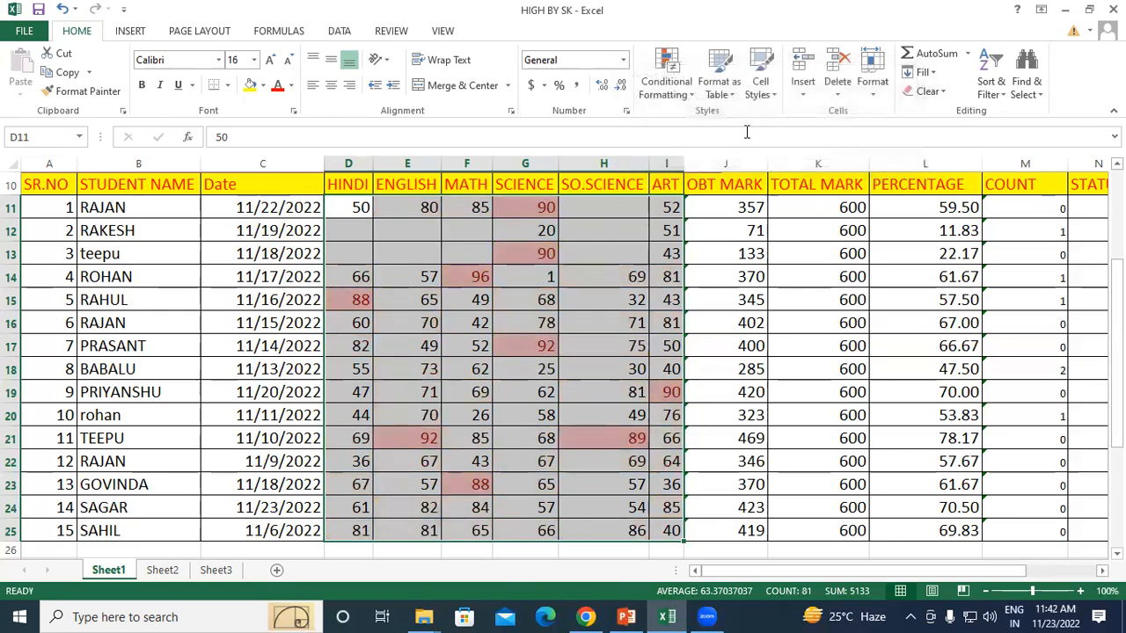
- Try a Below Average rule on the marks in D11:I25 with Light Red Fill with Dark Red Text
{"action": "left_click", "coordinate": [662, 99]}
{"action": "mouse_move", "coordinate": [745, 156]}
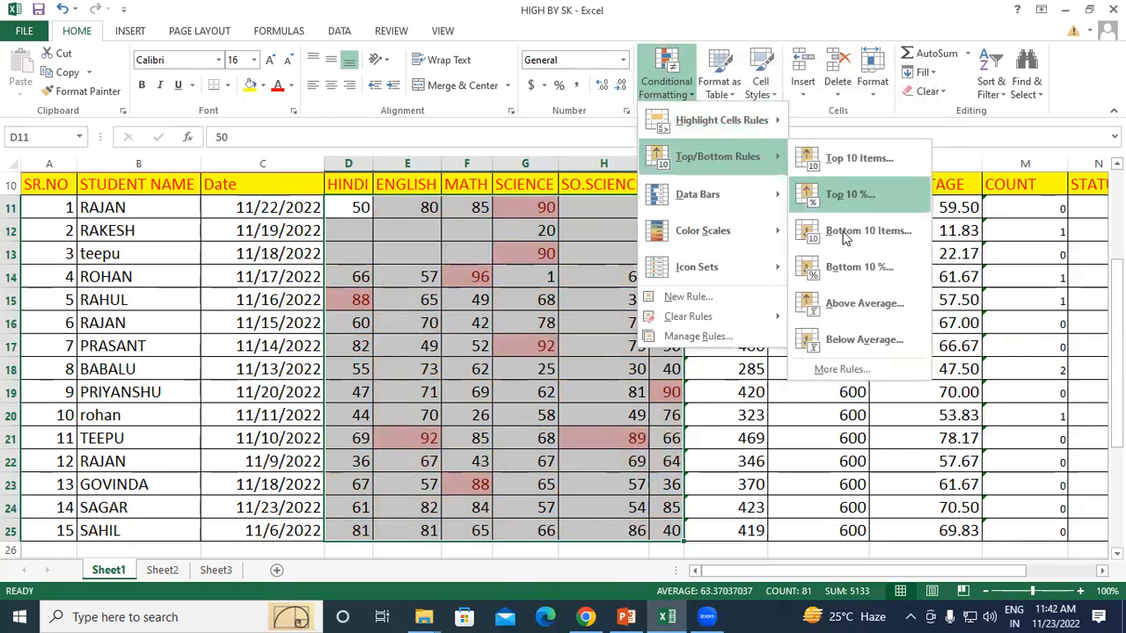
{"action": "left_click", "coordinate": [862, 341]}
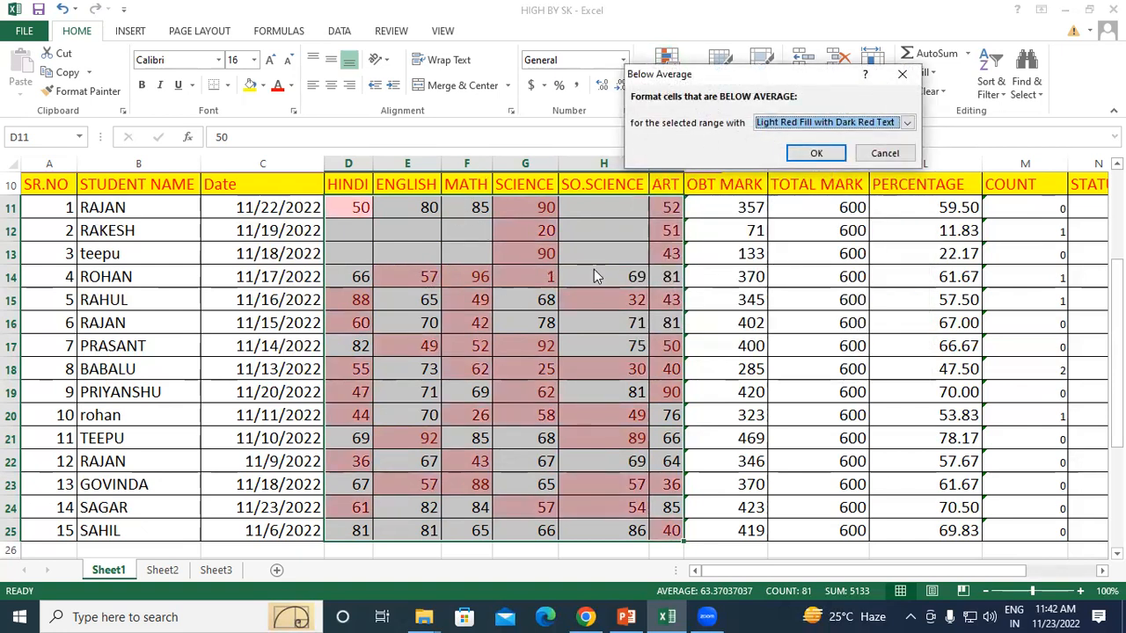
{"action": "left_click", "coordinate": [878, 159]}
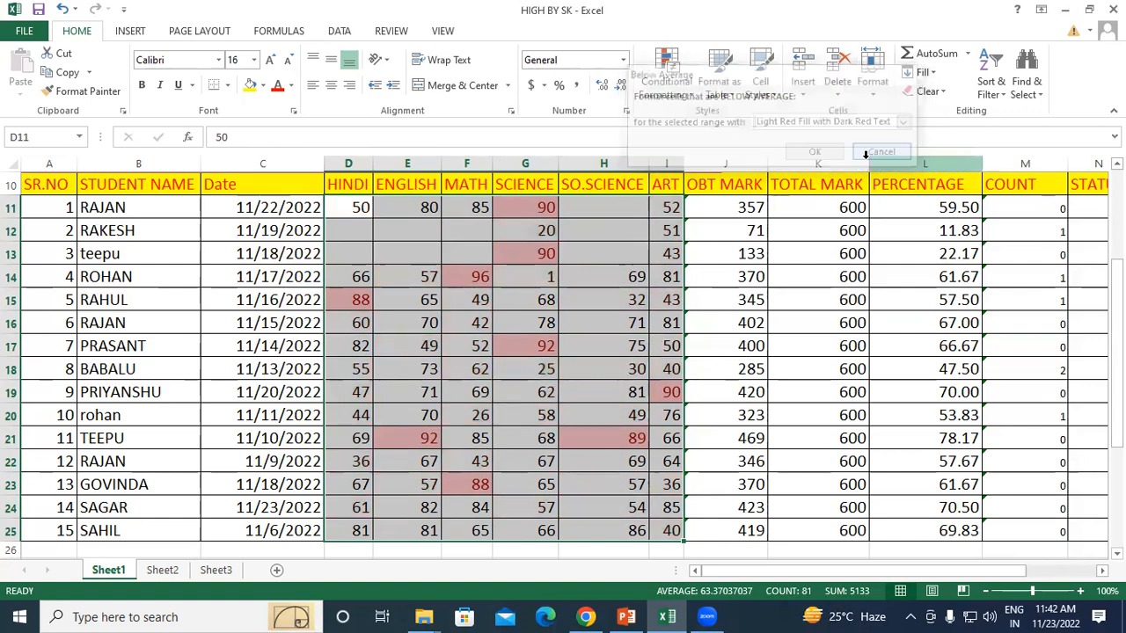
- Apply pink gradient-fill data bars to the marks in D11:I25
{"action": "left_click", "coordinate": [666, 77]}
{"action": "mouse_move", "coordinate": [743, 194]}
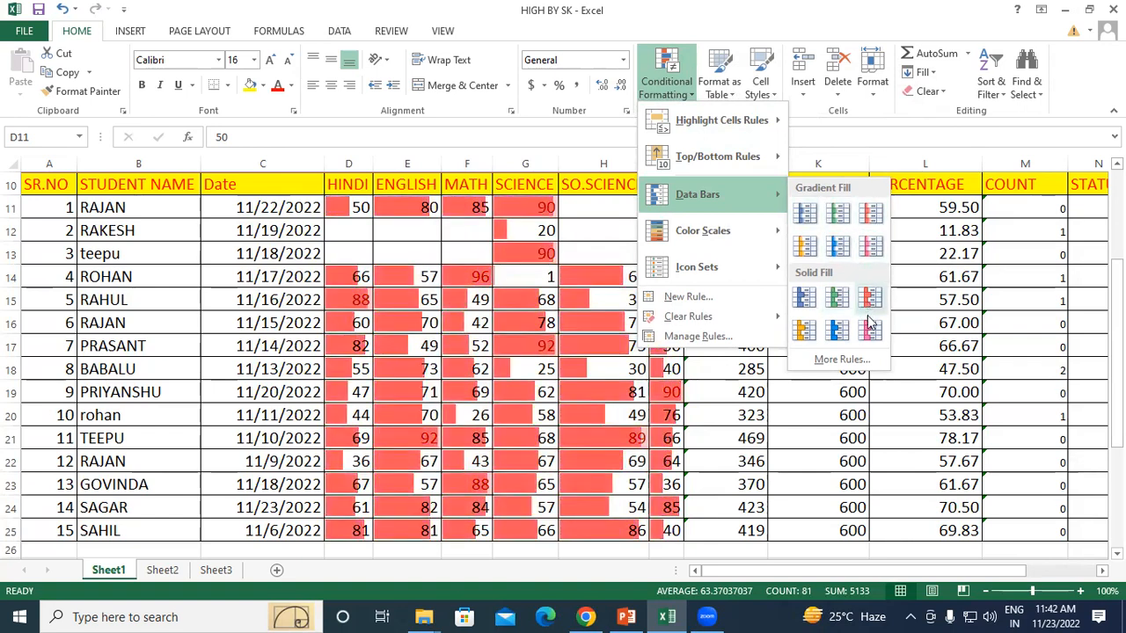
{"action": "left_click", "coordinate": [872, 254]}
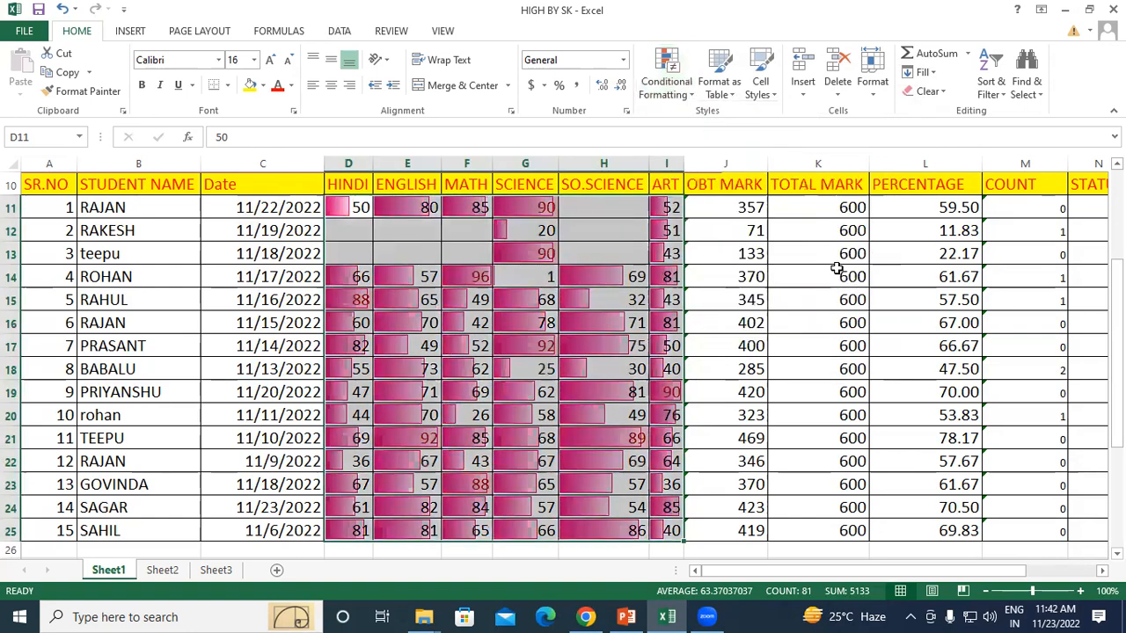
{"action": "left_click", "coordinate": [645, 274]}
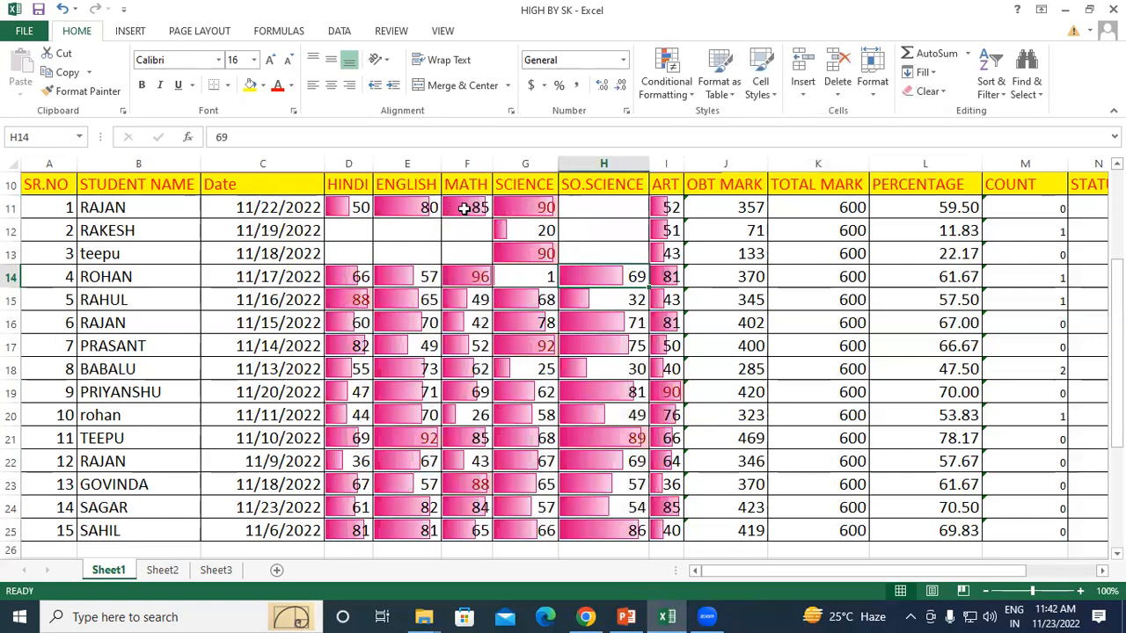
- Apply pink solid-fill data bars to the empty range D29:G41 below the marksheet
{"action": "scroll", "coordinate": [422, 402], "scroll_direction": "down", "scroll_amount": 6}
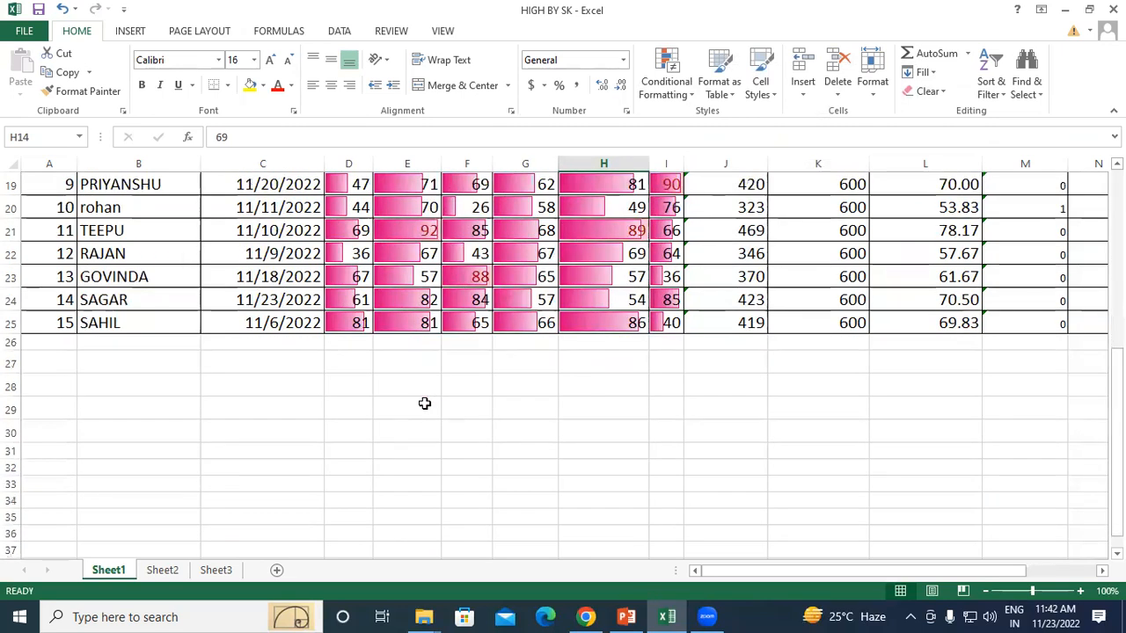
{"action": "left_click_drag", "start_coordinate": [348, 207], "coordinate": [530, 417]}
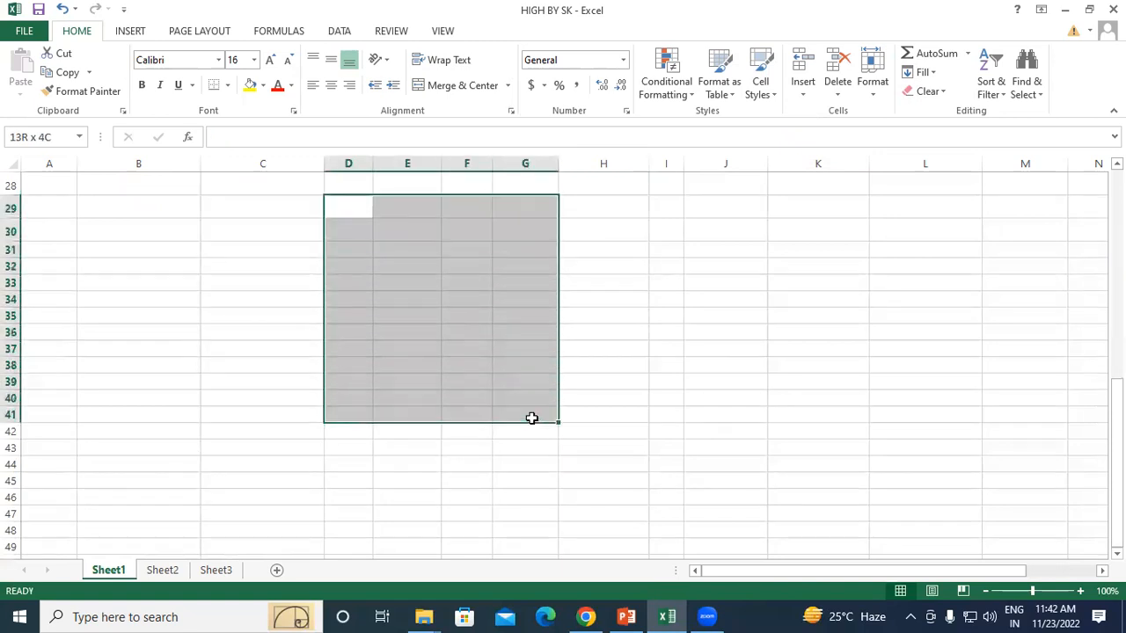
{"action": "left_click", "coordinate": [682, 96]}
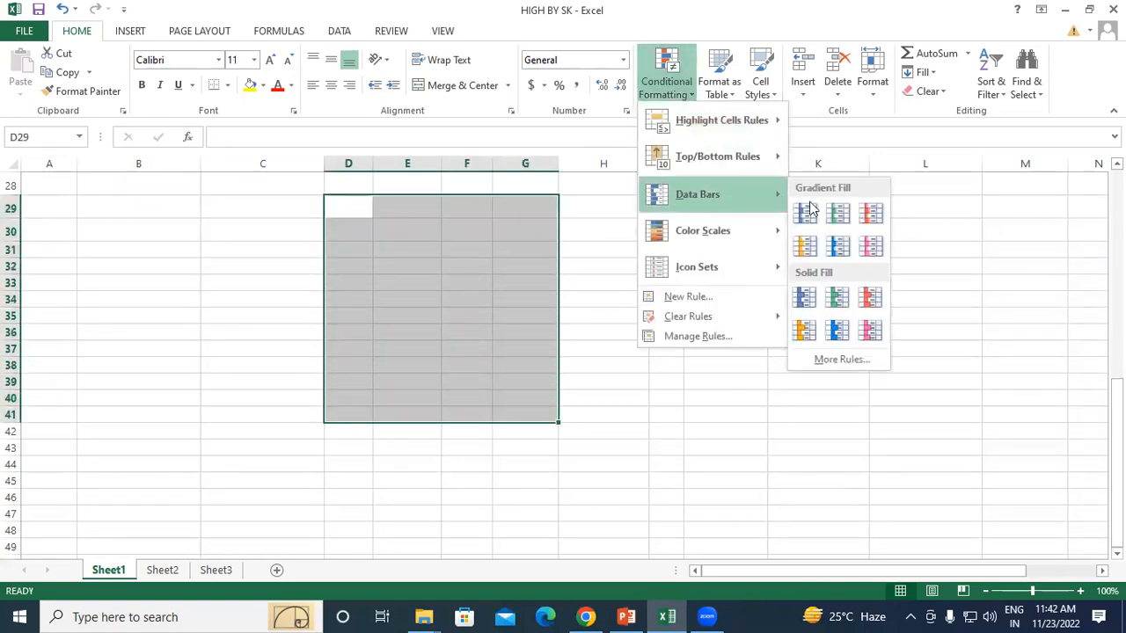
{"action": "left_click", "coordinate": [868, 336]}
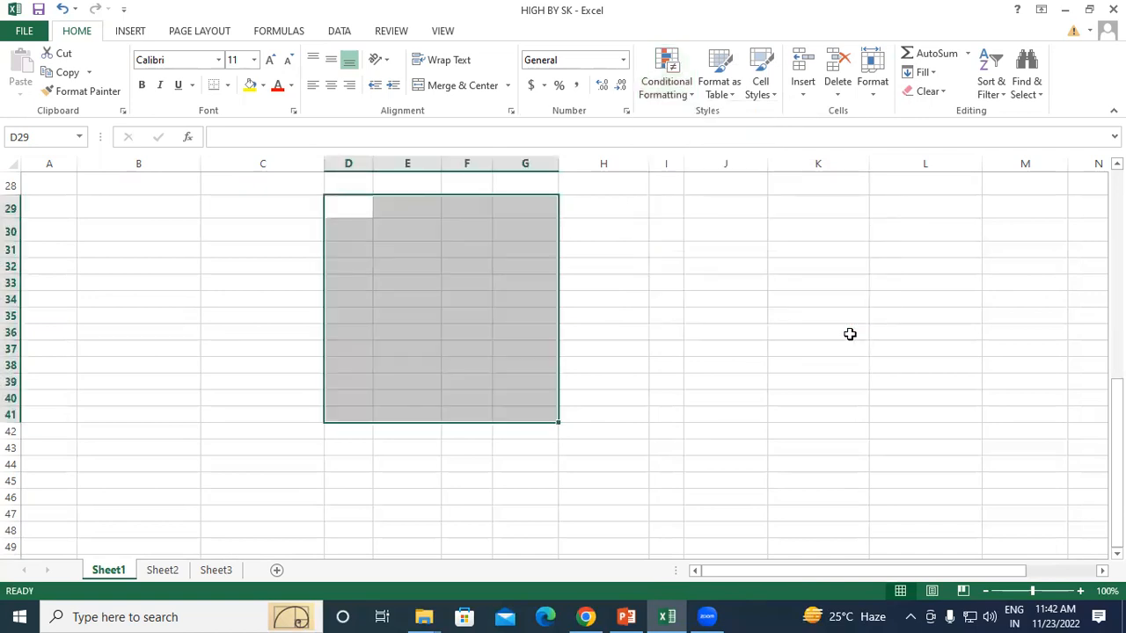
- Enter 77 in each of the cells D29, D30 and D31 to test the solid data bars
{"action": "left_click", "coordinate": [348, 206]}
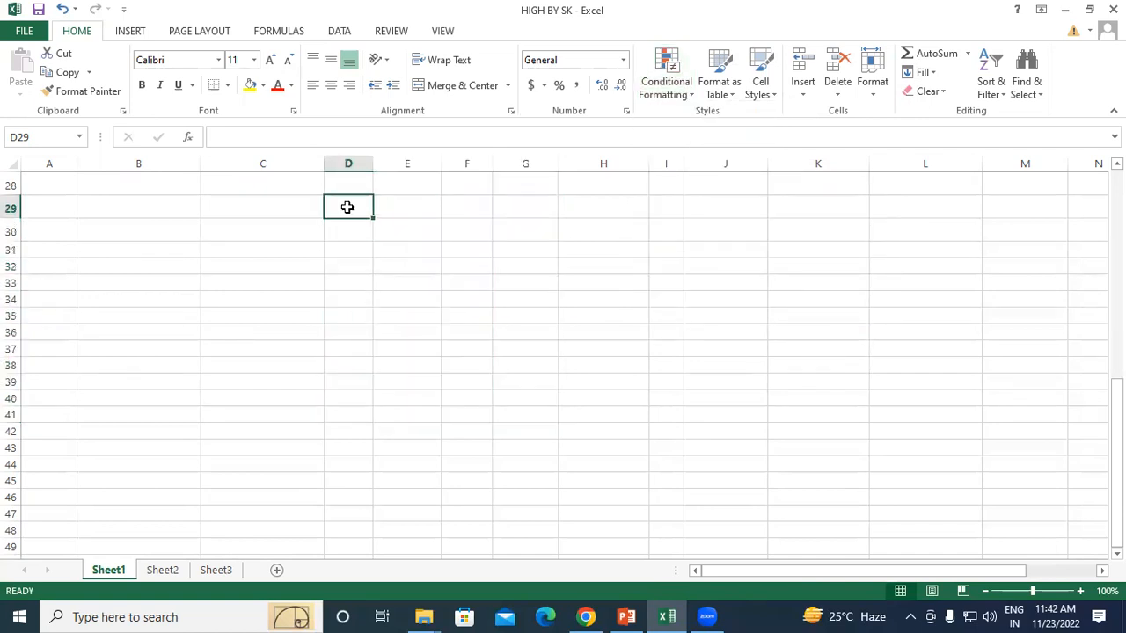
{"action": "type", "text": "77"}
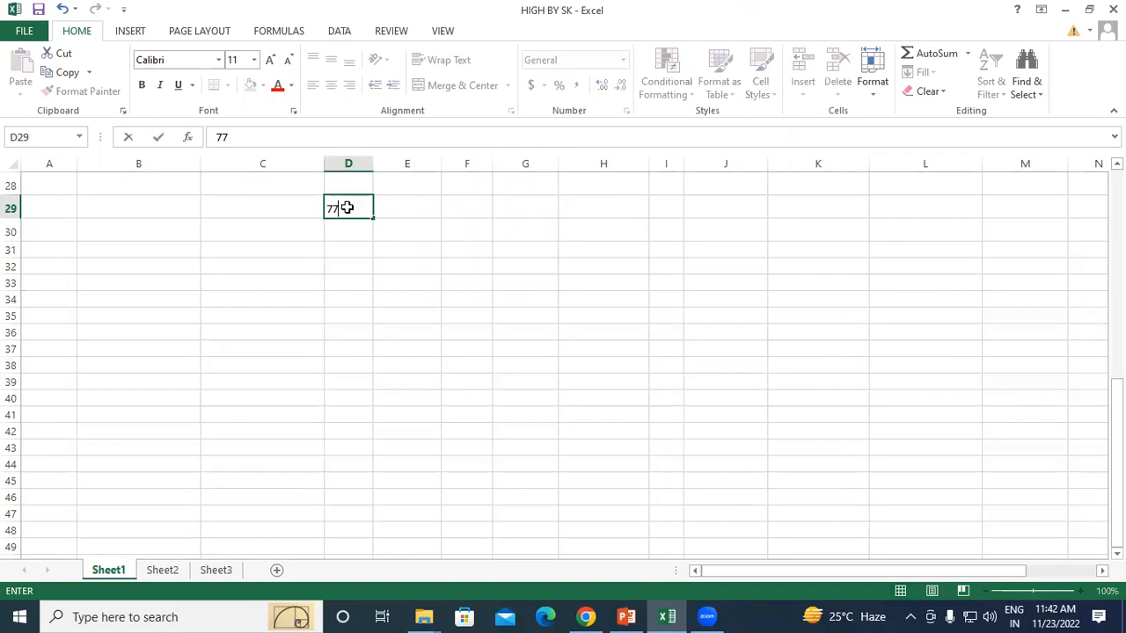
{"action": "key", "text": "Return"}
{"action": "type", "text": "78"}
{"action": "key", "text": "Return"}
{"action": "type", "text": "79"}
{"action": "key", "text": "Page_Down"}
{"action": "key", "text": "Page_Down"}
{"action": "key", "text": "Down"}
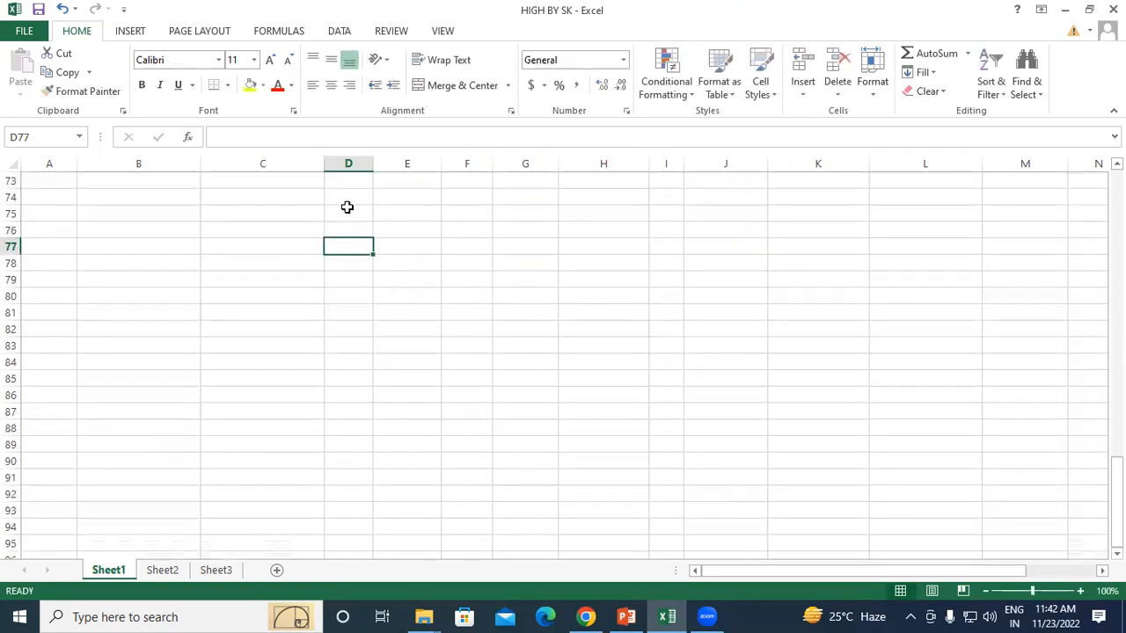
{"action": "scroll", "coordinate": [348, 206], "scroll_direction": "up", "scroll_amount": 14}
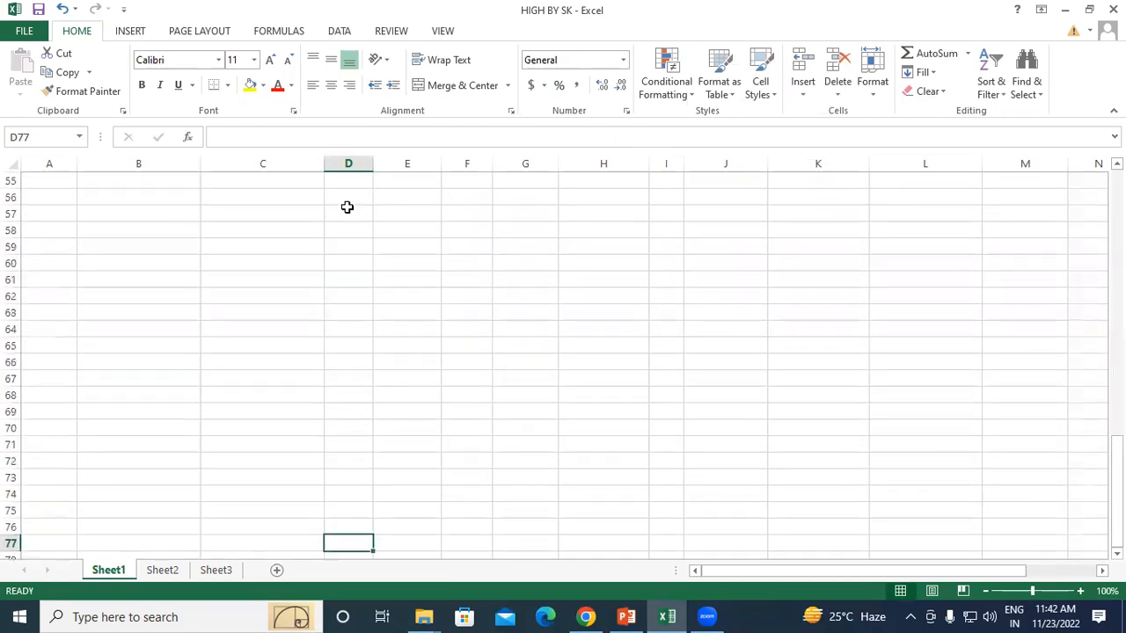
{"action": "scroll", "coordinate": [344, 279], "scroll_direction": "up", "scroll_amount": 5}
{"action": "scroll", "coordinate": [364, 305], "scroll_direction": "down", "scroll_amount": 3}
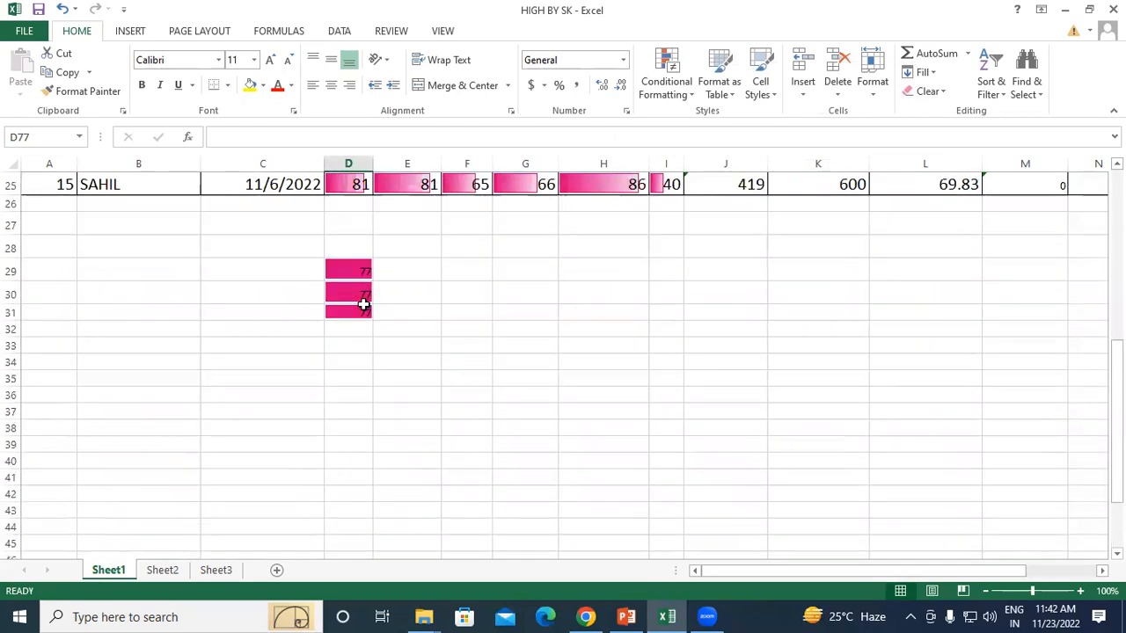
- Enter 8784 in E29 and 44 in E30 to compare the data bar lengths
{"action": "left_click", "coordinate": [390, 275]}
{"action": "type", "text": "87"}
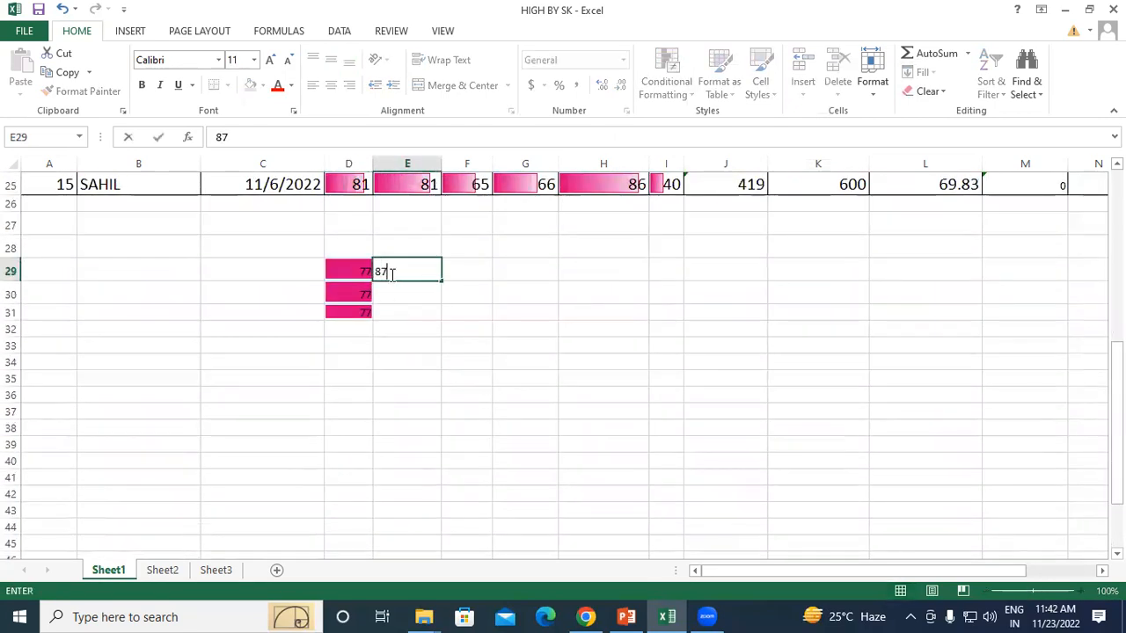
{"action": "key", "text": "Return"}
{"action": "type", "text": "44"}
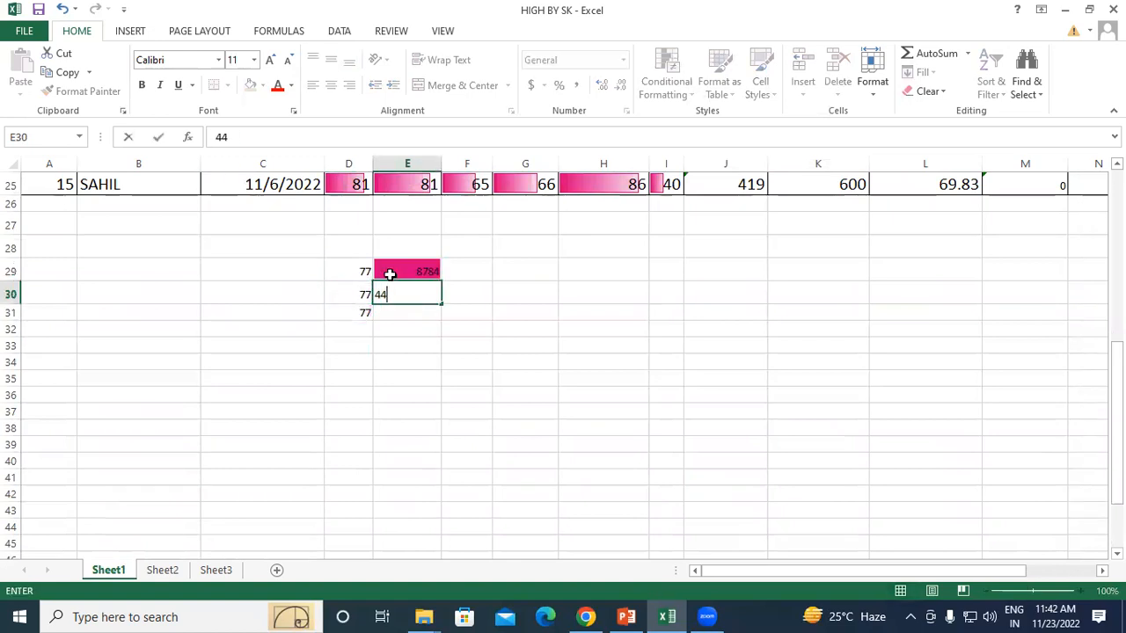
{"action": "key", "text": "Return"}
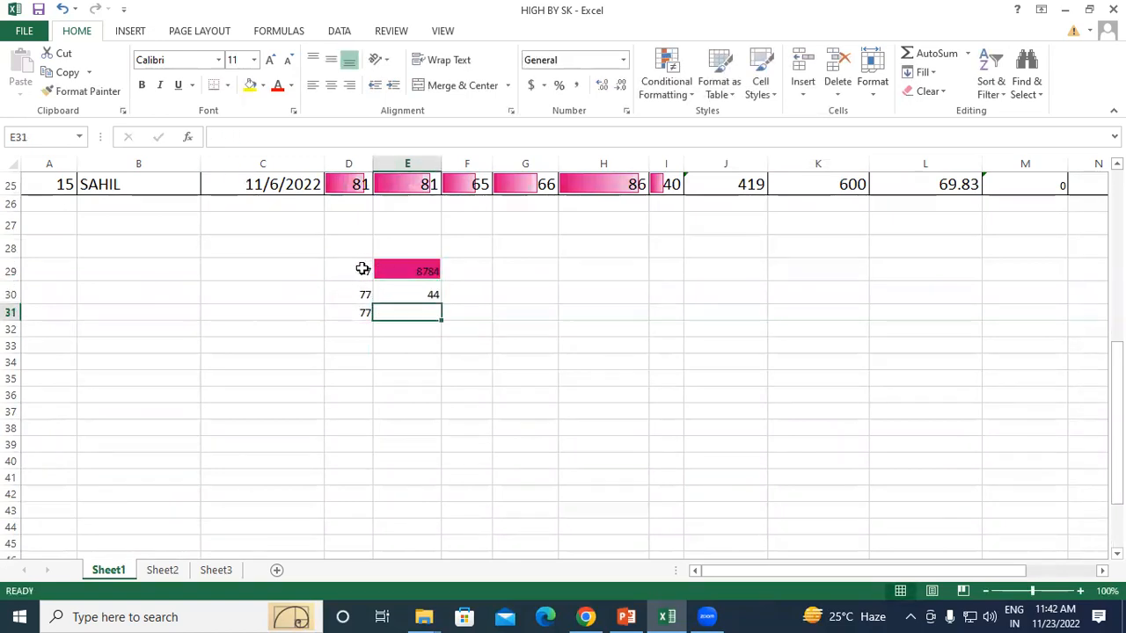
- Replace the values in D29:D31 with 887, 445 and 445
{"action": "left_click", "coordinate": [363, 268]}
{"action": "type", "text": "8"}
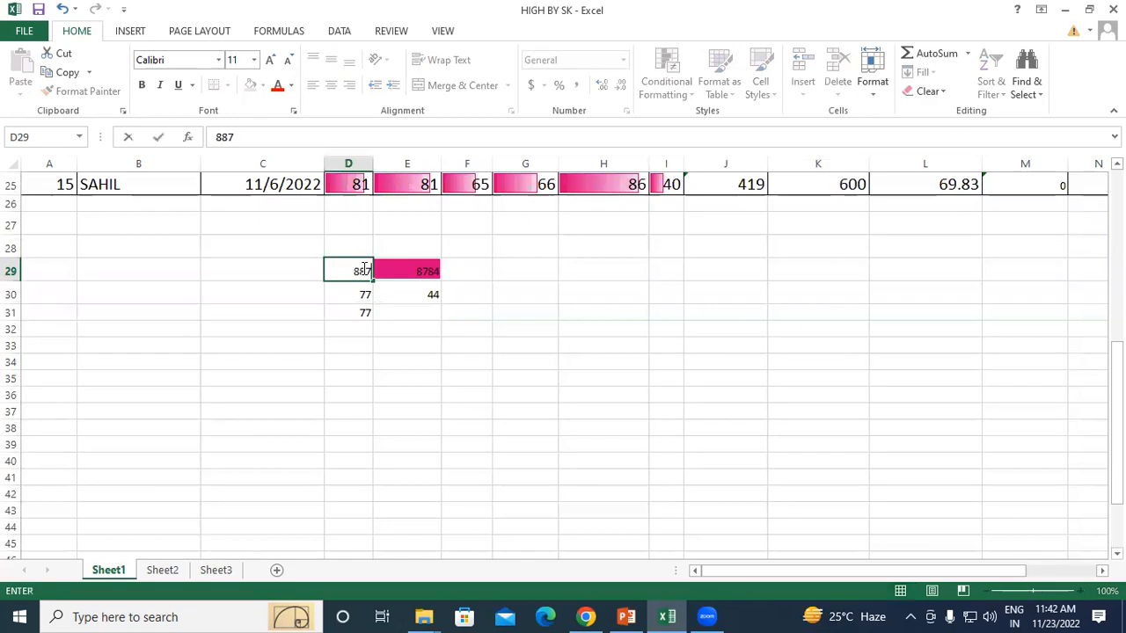
{"action": "type", "text": "87"}
{"action": "key", "text": "Return"}
{"action": "type", "text": "445"}
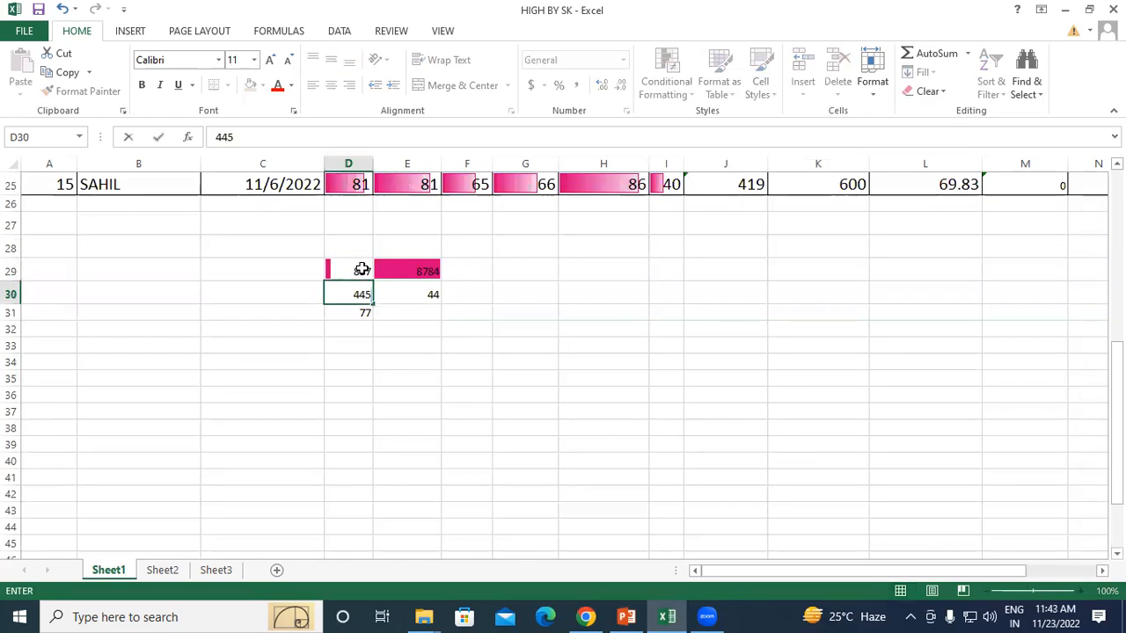
{"action": "key", "text": "Return"}
{"action": "type", "text": "445"}
{"action": "key", "text": "Return"}
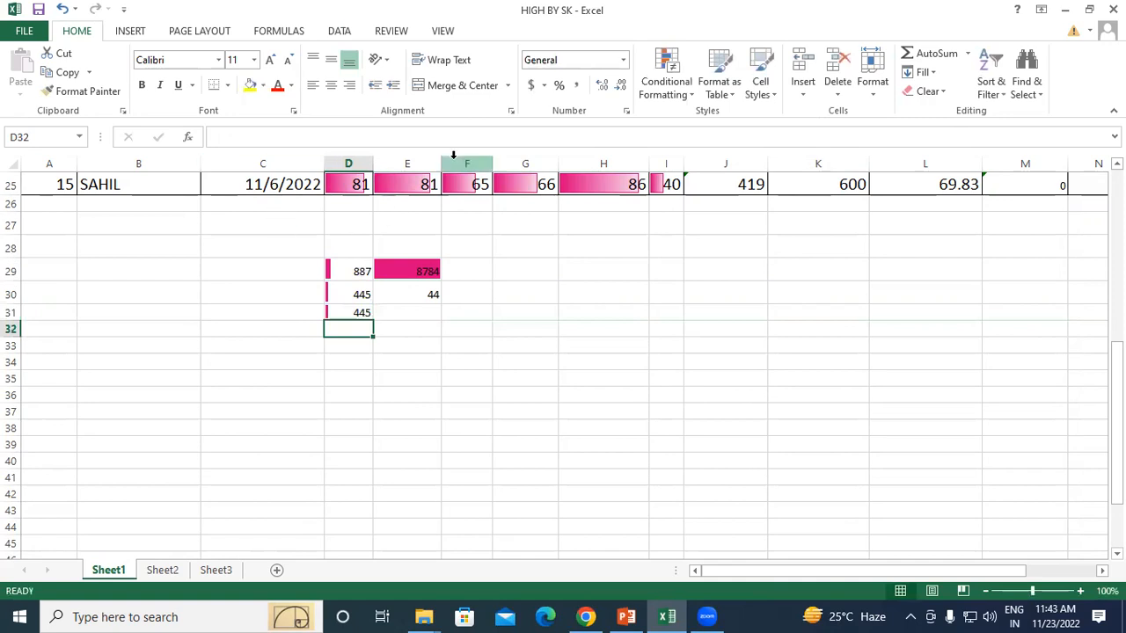
{"action": "left_click", "coordinate": [671, 81]}
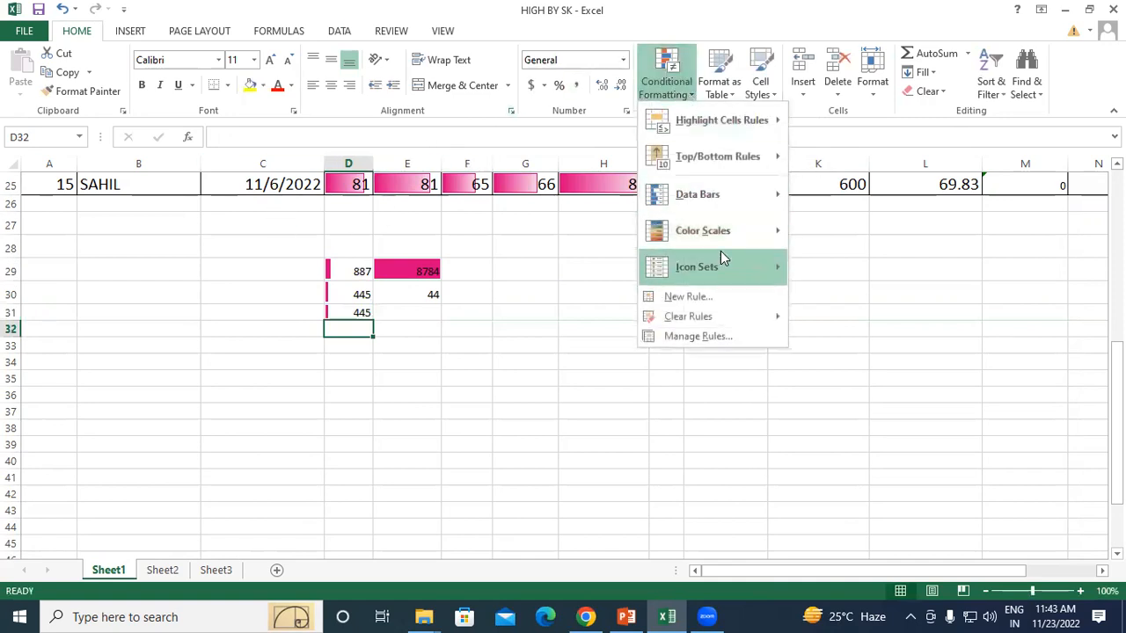
{"action": "mouse_move", "coordinate": [745, 230]}
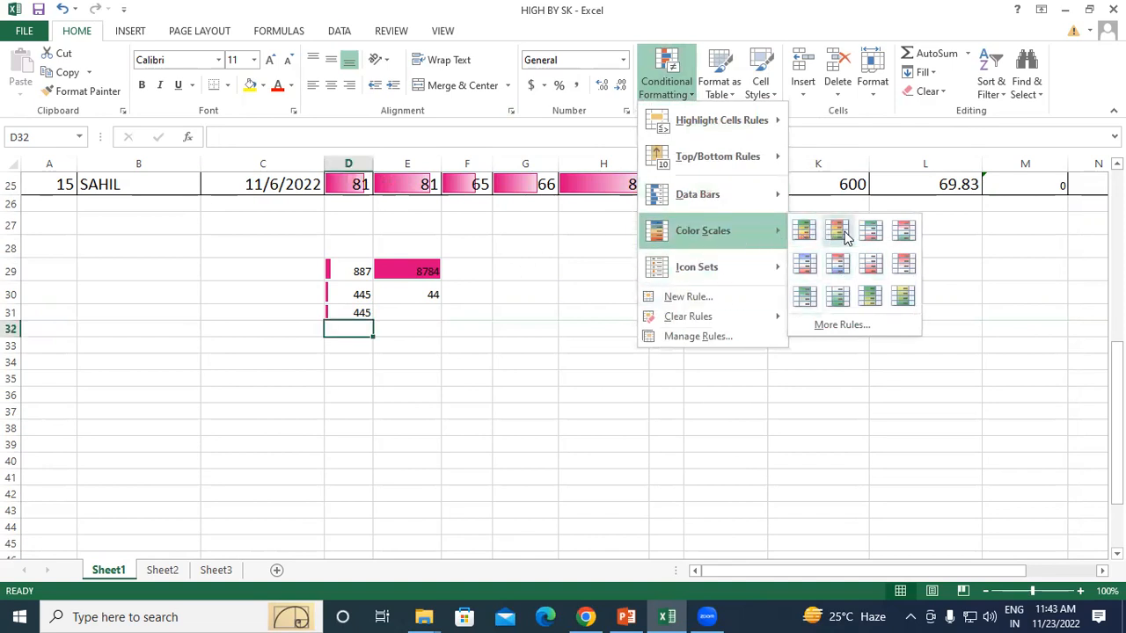
{"action": "mouse_move", "coordinate": [706, 269]}
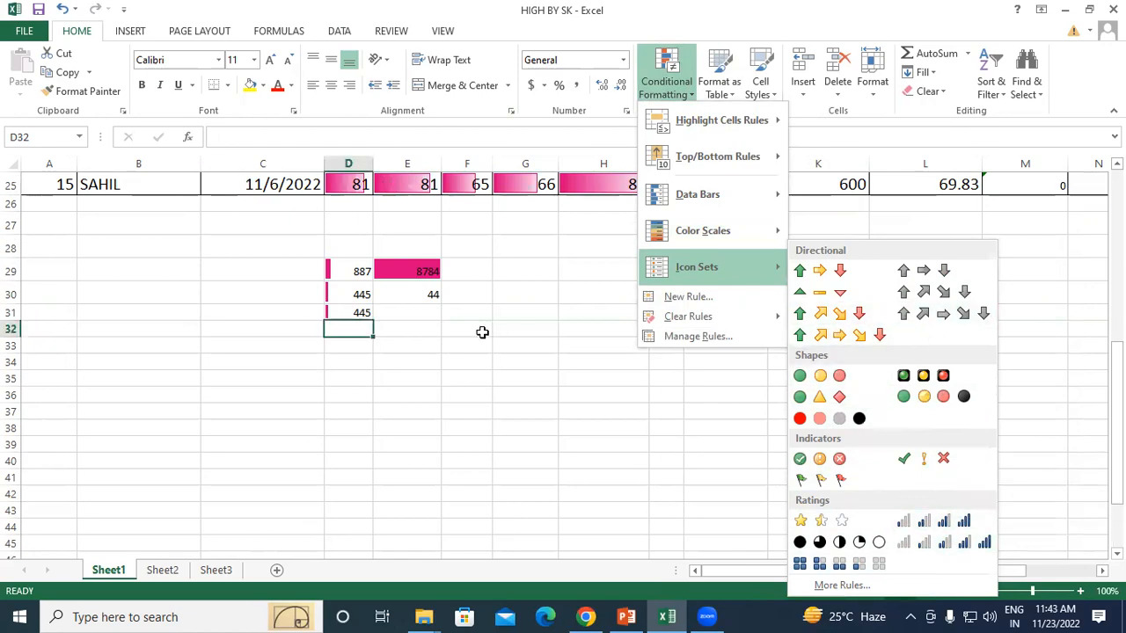
- Apply the four-bar Ratings icon set to the obtained and total marks in J11:K25
{"action": "scroll", "coordinate": [482, 331], "scroll_direction": "up", "scroll_amount": 5}
{"action": "left_click_drag", "start_coordinate": [731, 205], "coordinate": [862, 530]}
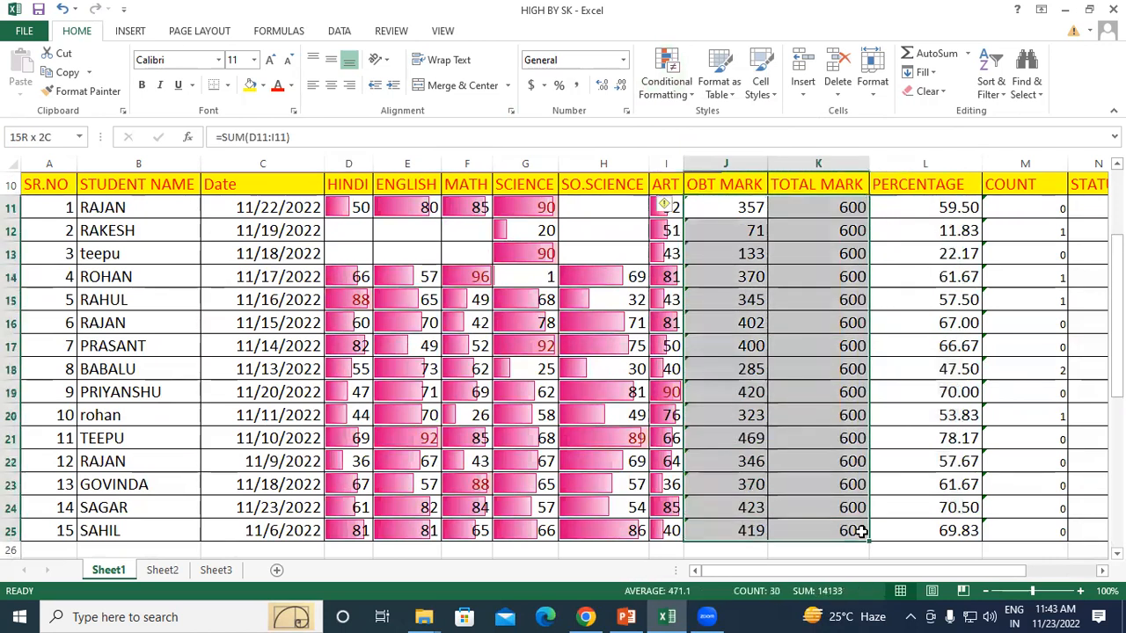
{"action": "left_click", "coordinate": [679, 94]}
{"action": "mouse_move", "coordinate": [745, 260]}
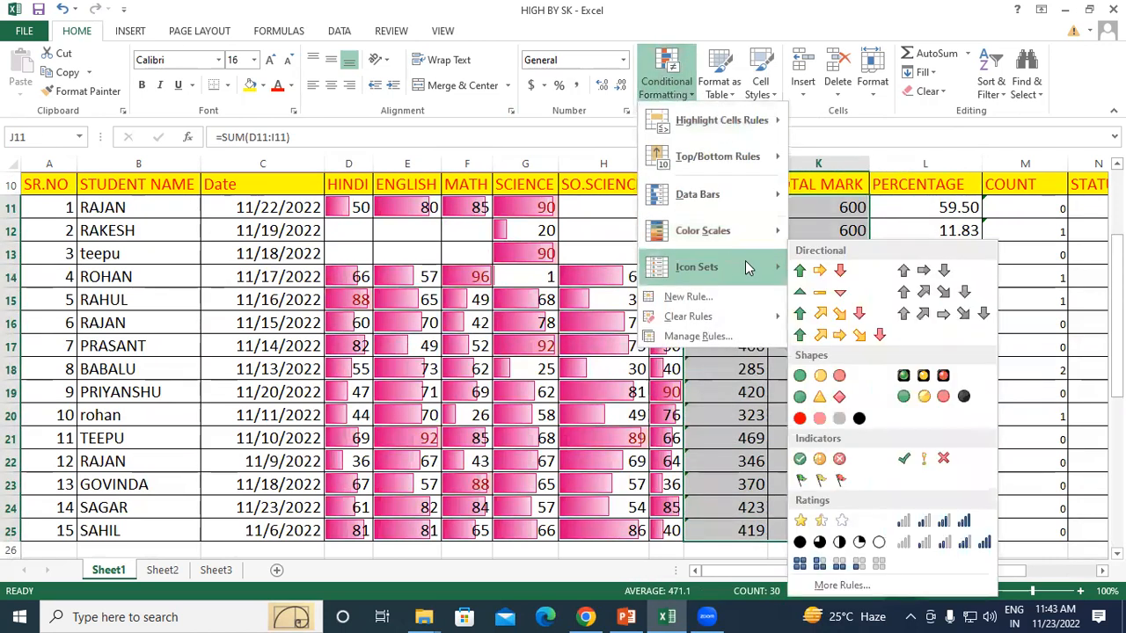
{"action": "left_click", "coordinate": [943, 520]}
{"action": "left_click", "coordinate": [827, 345]}
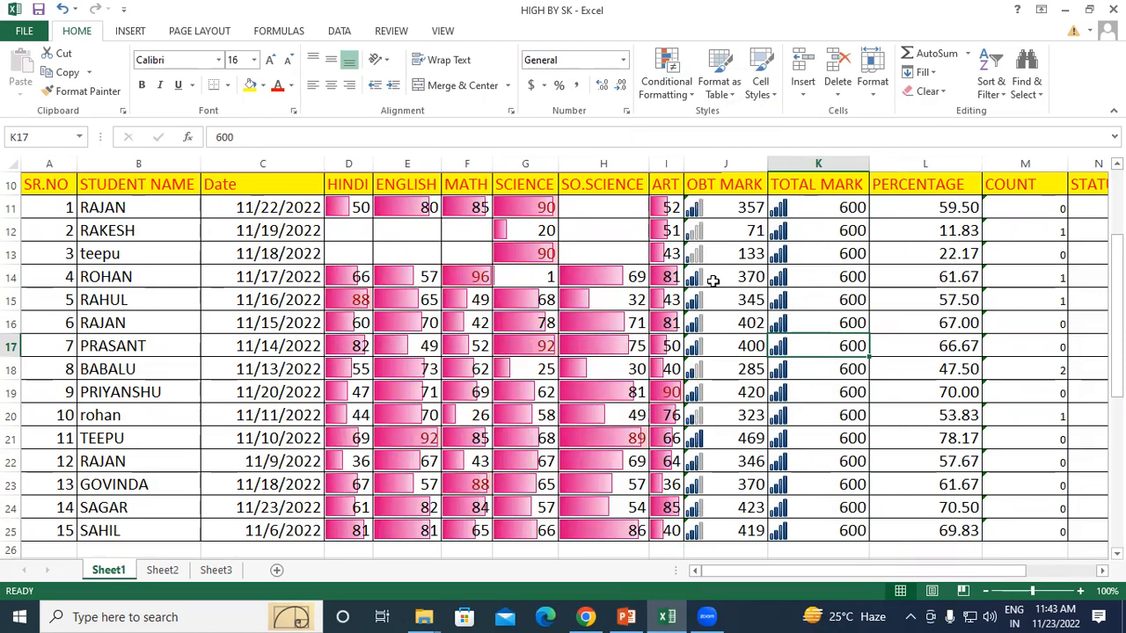
- Delete the Icon Set rule applied to J11:K25 through the Conditional Formatting Rules Manager
{"action": "left_click", "coordinate": [667, 79]}
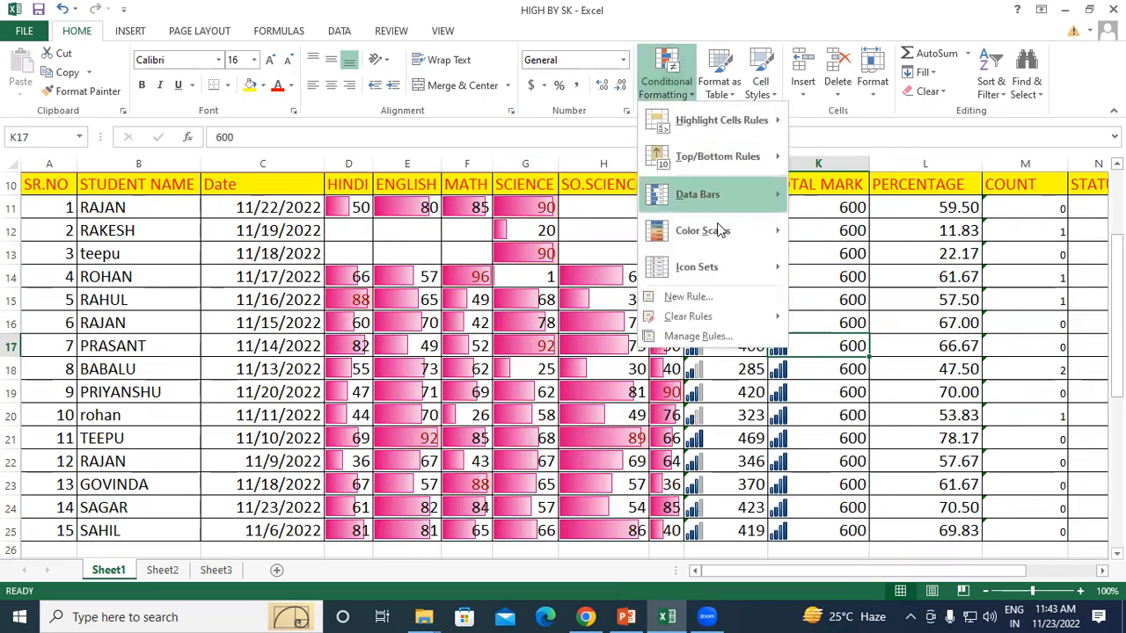
{"action": "mouse_move", "coordinate": [770, 275]}
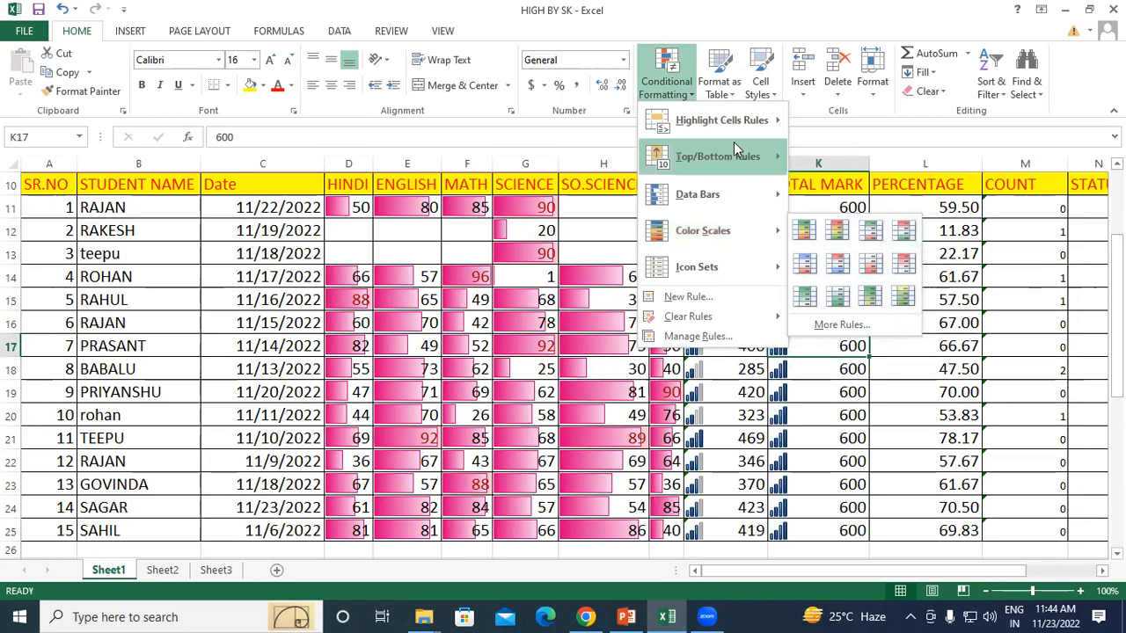
{"action": "mouse_move", "coordinate": [750, 119]}
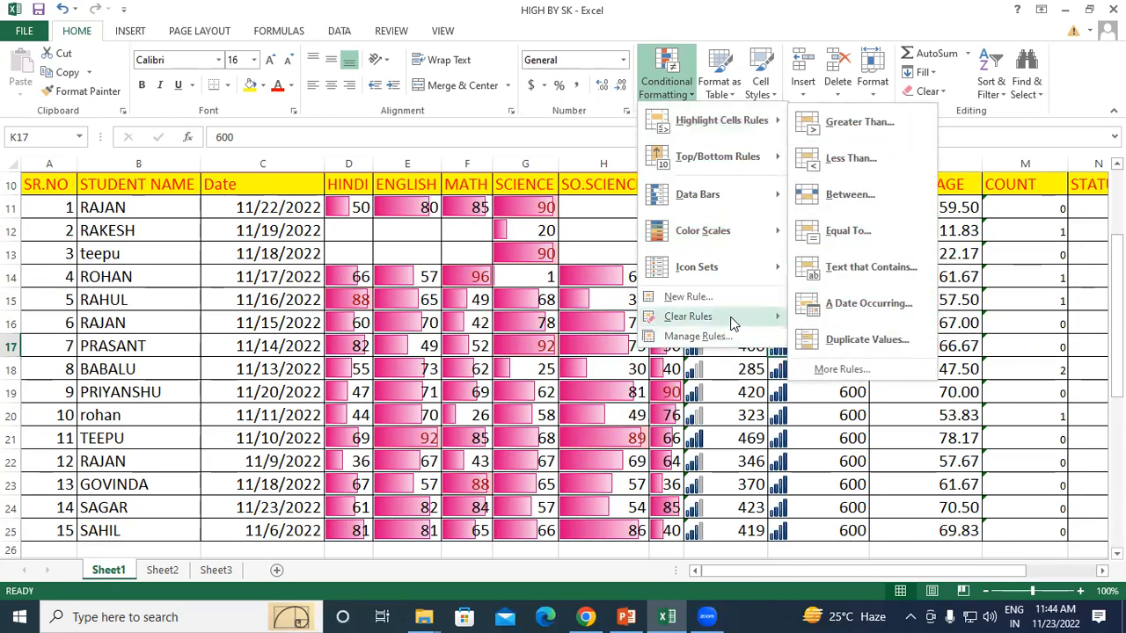
{"action": "mouse_move", "coordinate": [729, 321]}
{"action": "left_click", "coordinate": [697, 335]}
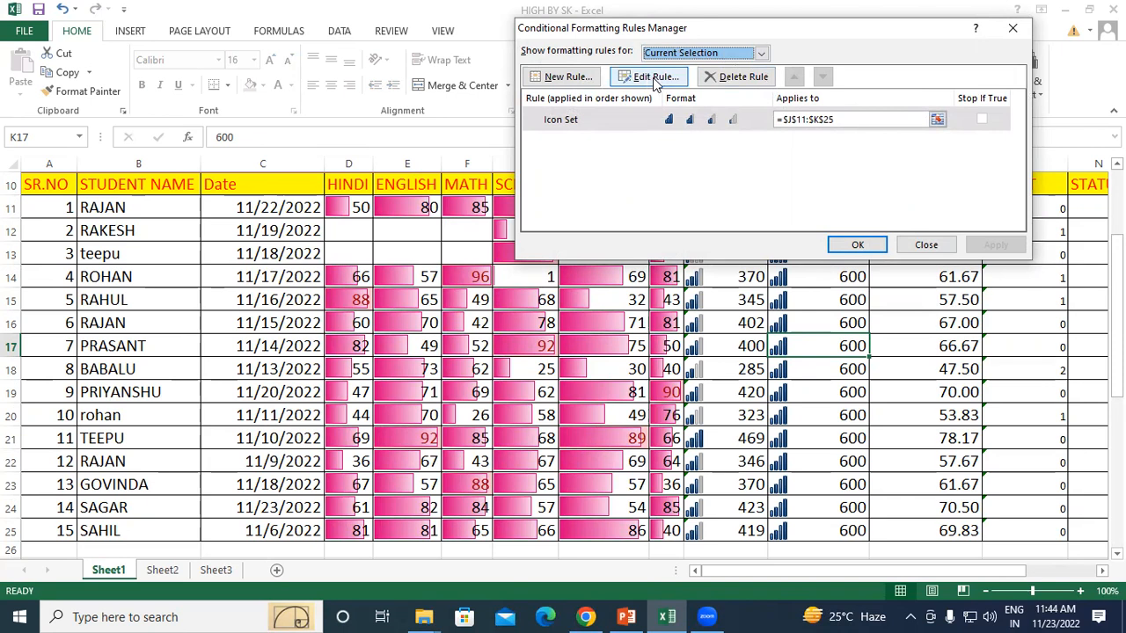
{"action": "left_click_drag", "start_coordinate": [686, 32], "coordinate": [526, 59]}
{"action": "left_click", "coordinate": [570, 104]}
{"action": "left_click", "coordinate": [694, 273]}
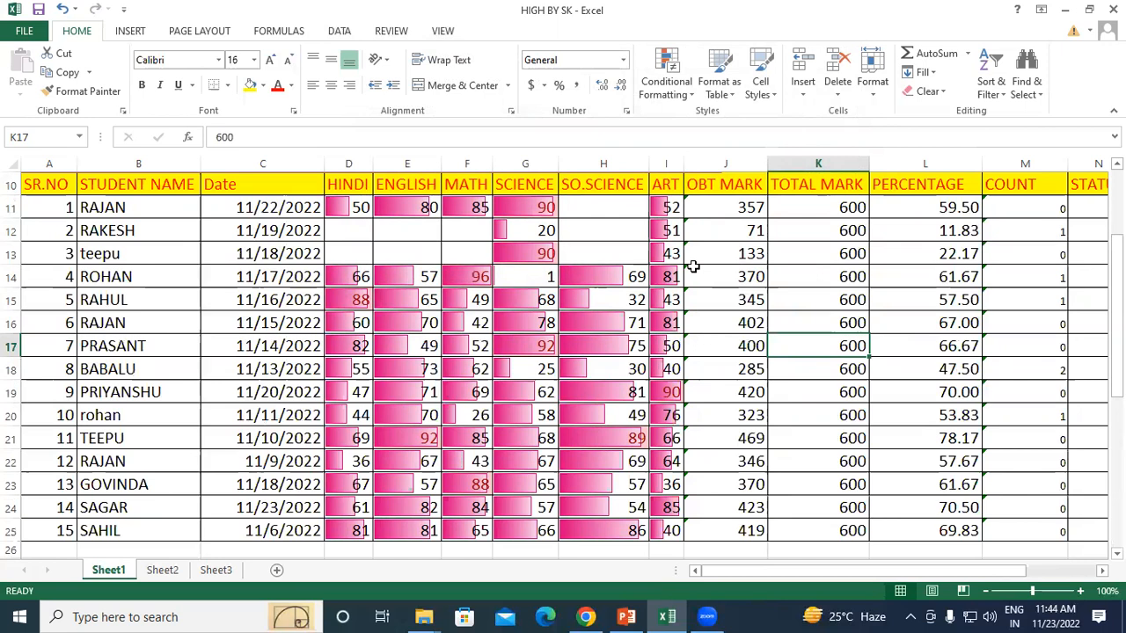
{"action": "left_click", "coordinate": [711, 535]}
{"action": "left_click", "coordinate": [708, 548]}
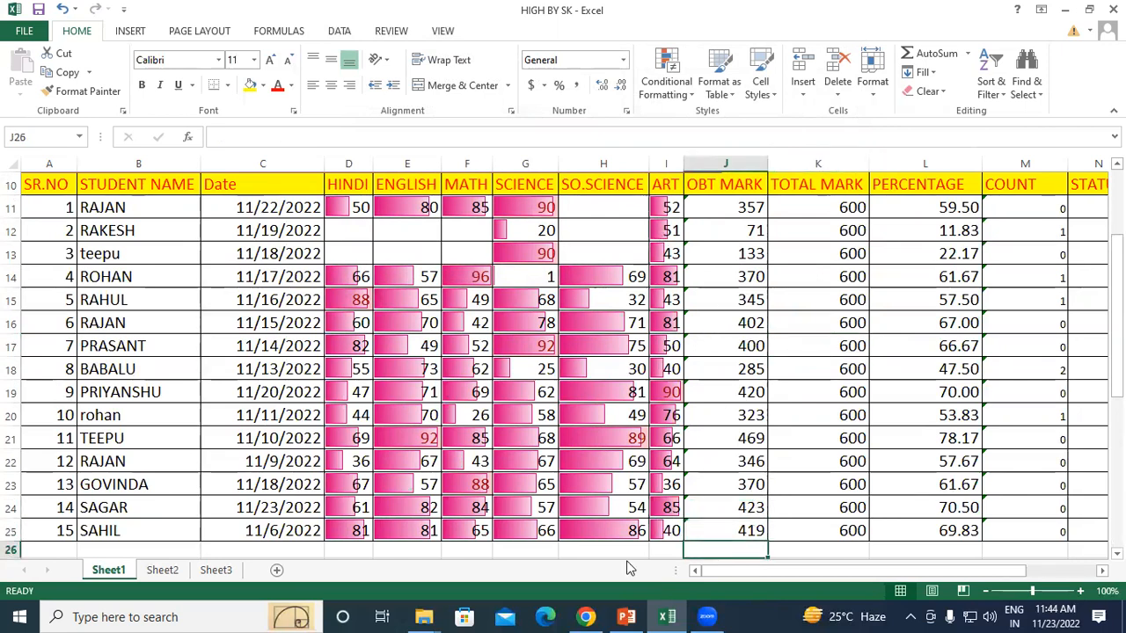